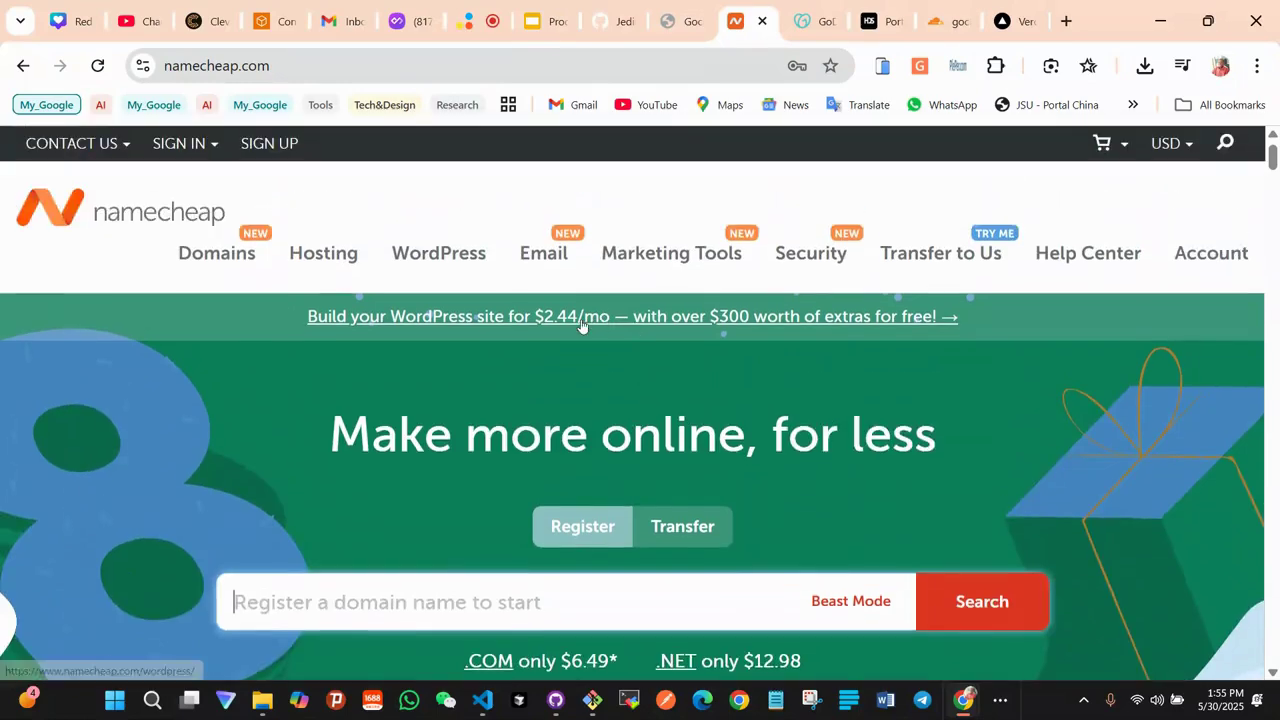
Examine the Namecheap homepage's domain search field and its current top deals
{"action": "left_click", "coordinate": [515, 603]}
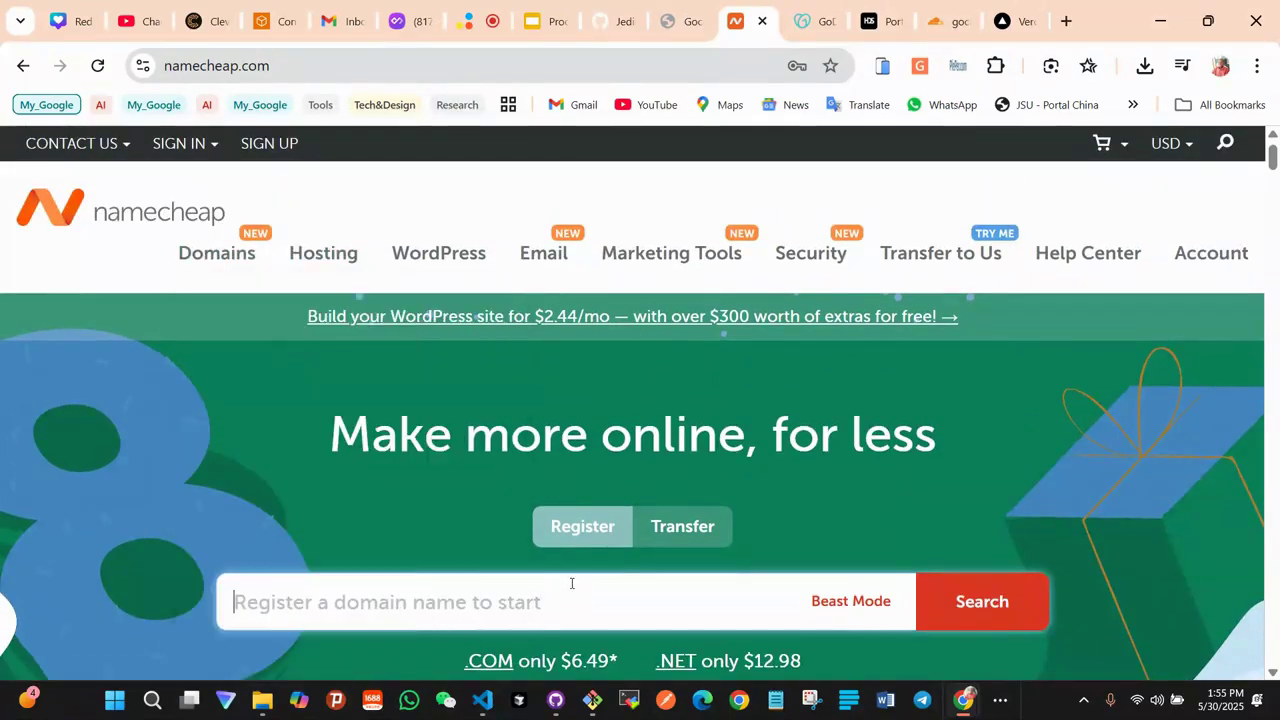
{"action": "scroll", "coordinate": [486, 517], "scroll_direction": "down", "scroll_amount": 3}
{"action": "scroll", "coordinate": [489, 494], "scroll_direction": "down", "scroll_amount": 4}
{"action": "scroll", "coordinate": [485, 491], "scroll_direction": "down", "scroll_amount": 3}
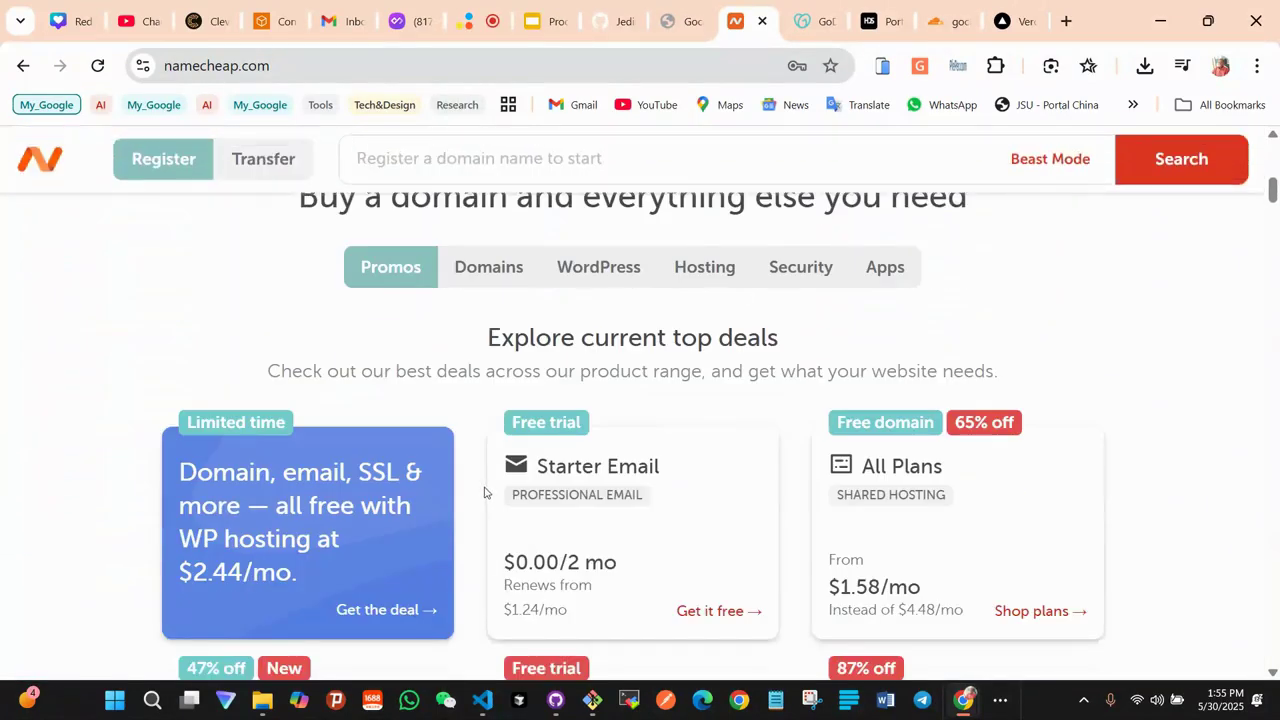
{"action": "scroll", "coordinate": [484, 492], "scroll_direction": "down", "scroll_amount": 3}
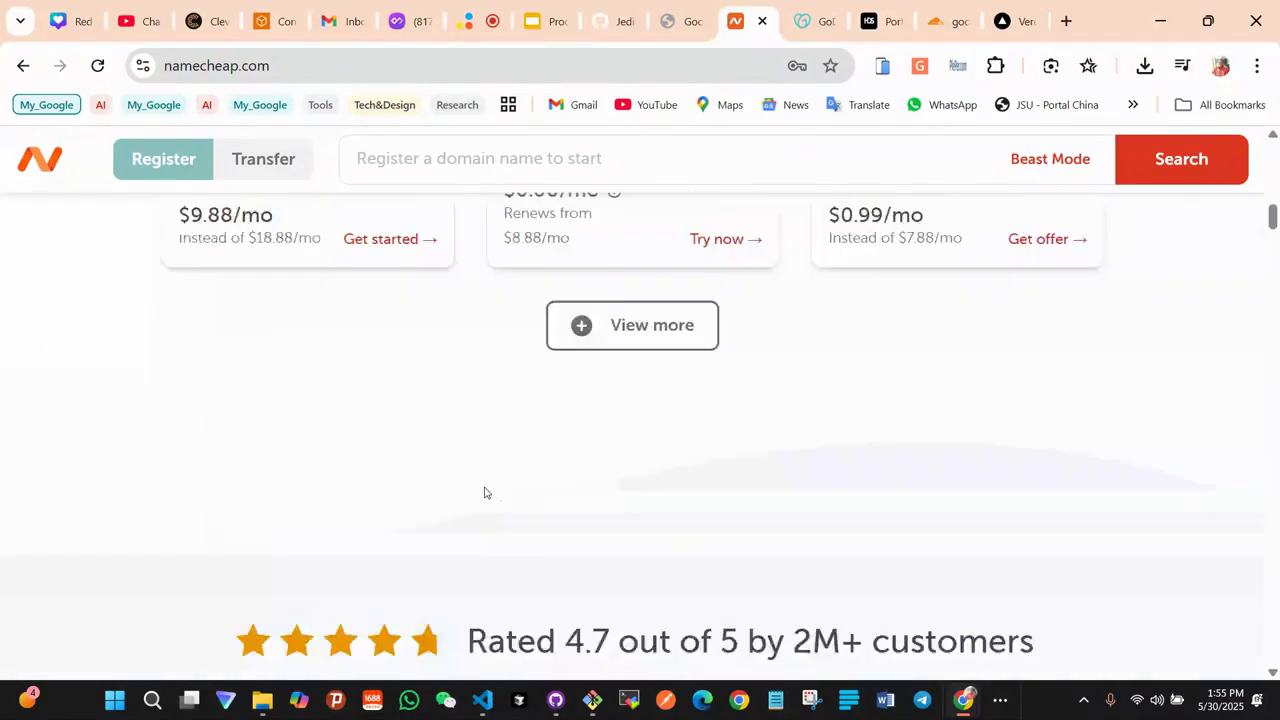
{"action": "scroll", "coordinate": [484, 492], "scroll_direction": "up", "scroll_amount": 10}
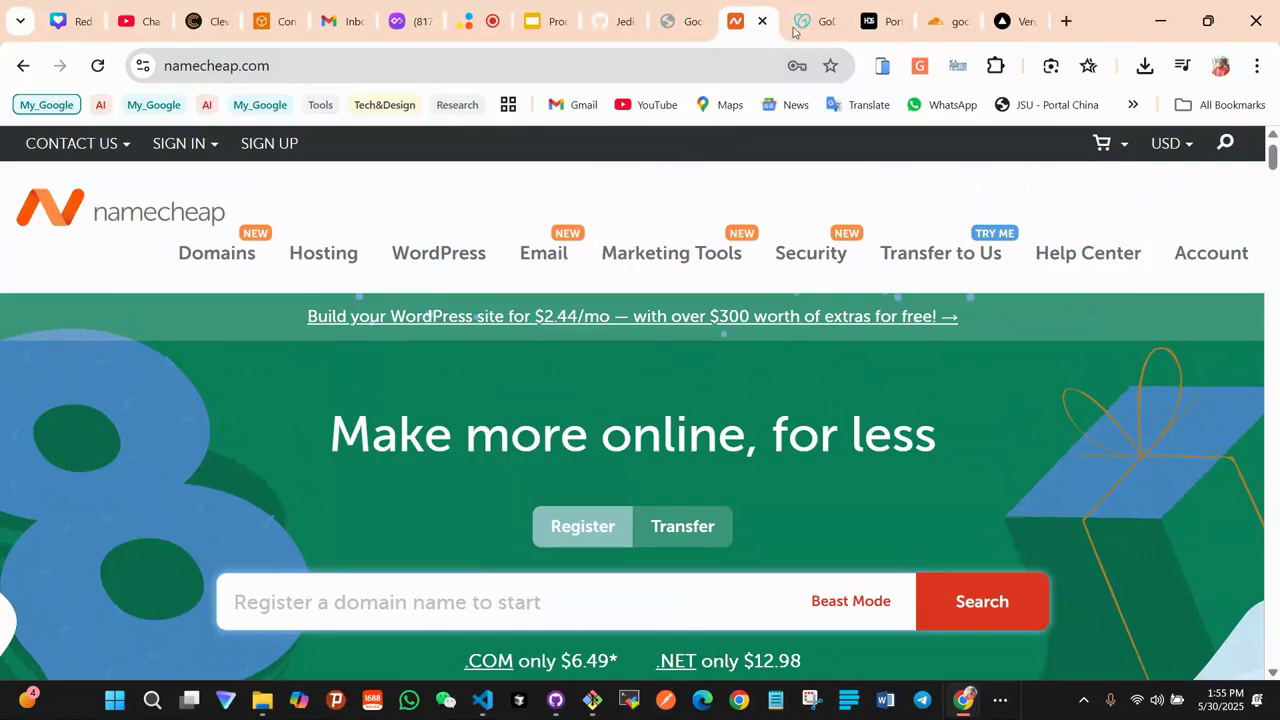
Switch to the GoDaddy page, dismiss the cookie notice and look over its domain search and offers
{"action": "left_click", "coordinate": [812, 21]}
{"action": "scroll", "coordinate": [532, 416], "scroll_direction": "down", "scroll_amount": 4}
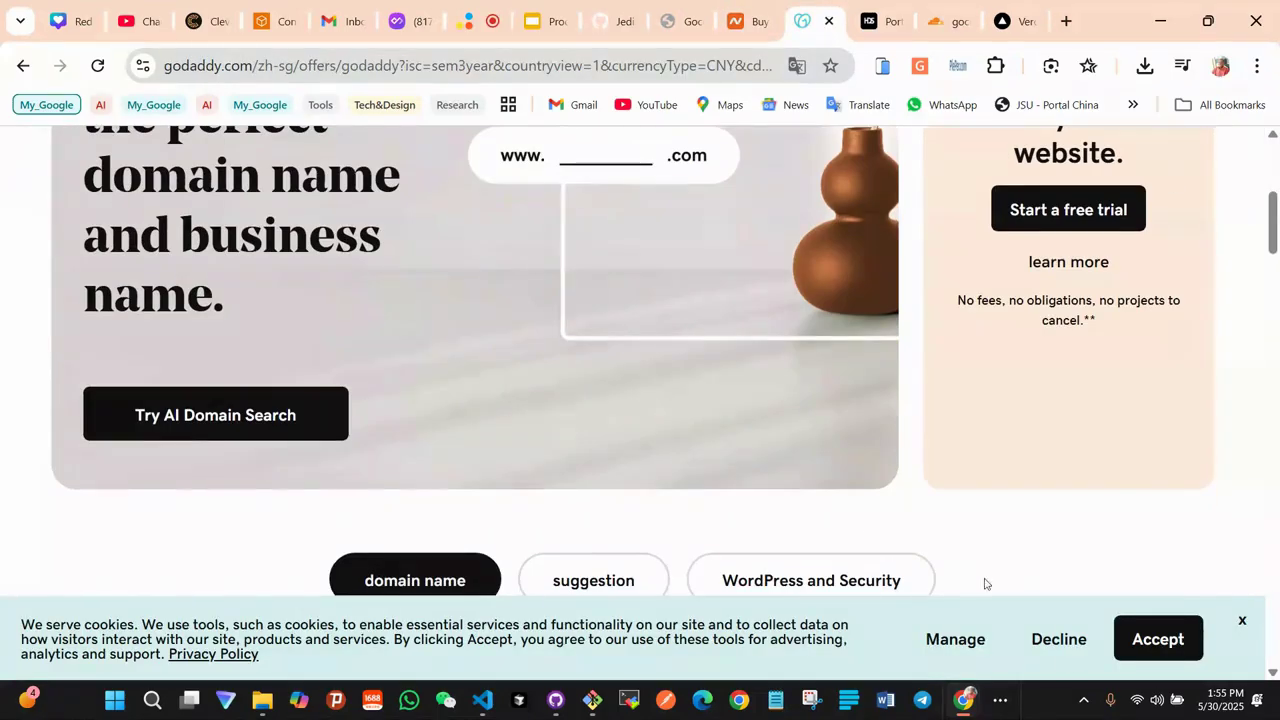
{"action": "left_click", "coordinate": [1241, 623]}
{"action": "scroll", "coordinate": [270, 350], "scroll_direction": "up", "scroll_amount": 5}
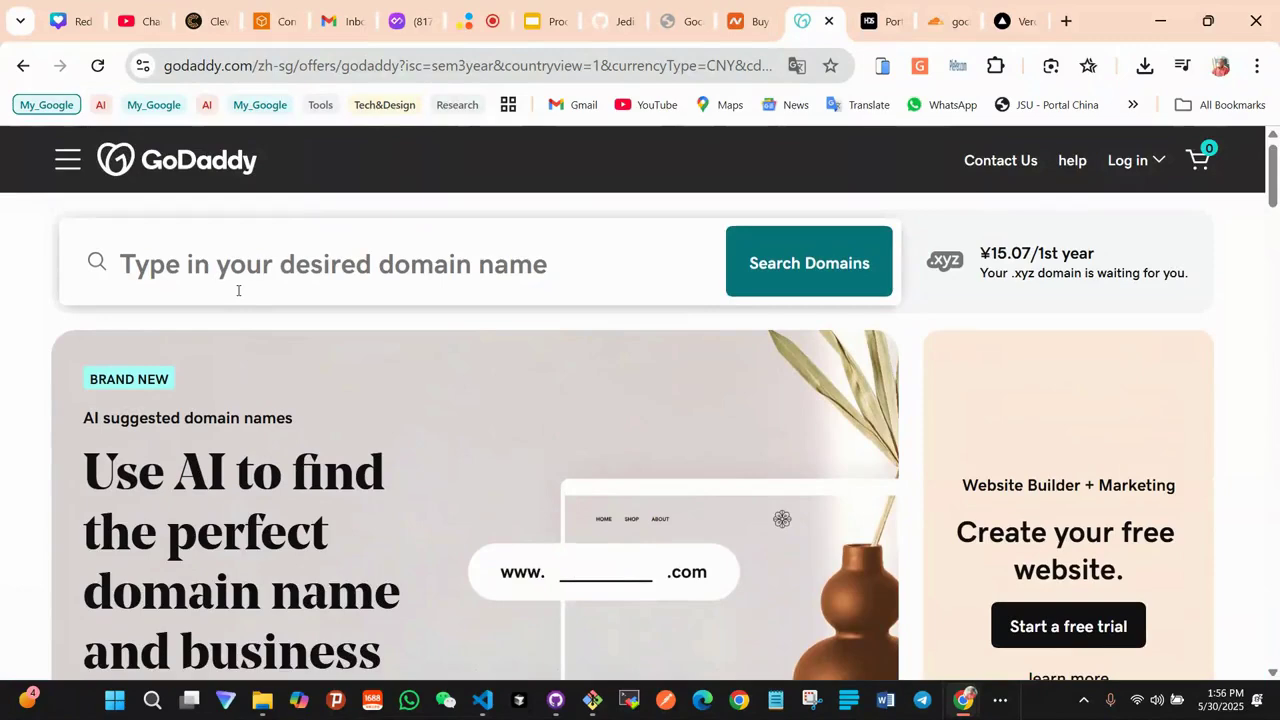
{"action": "left_click", "coordinate": [344, 271]}
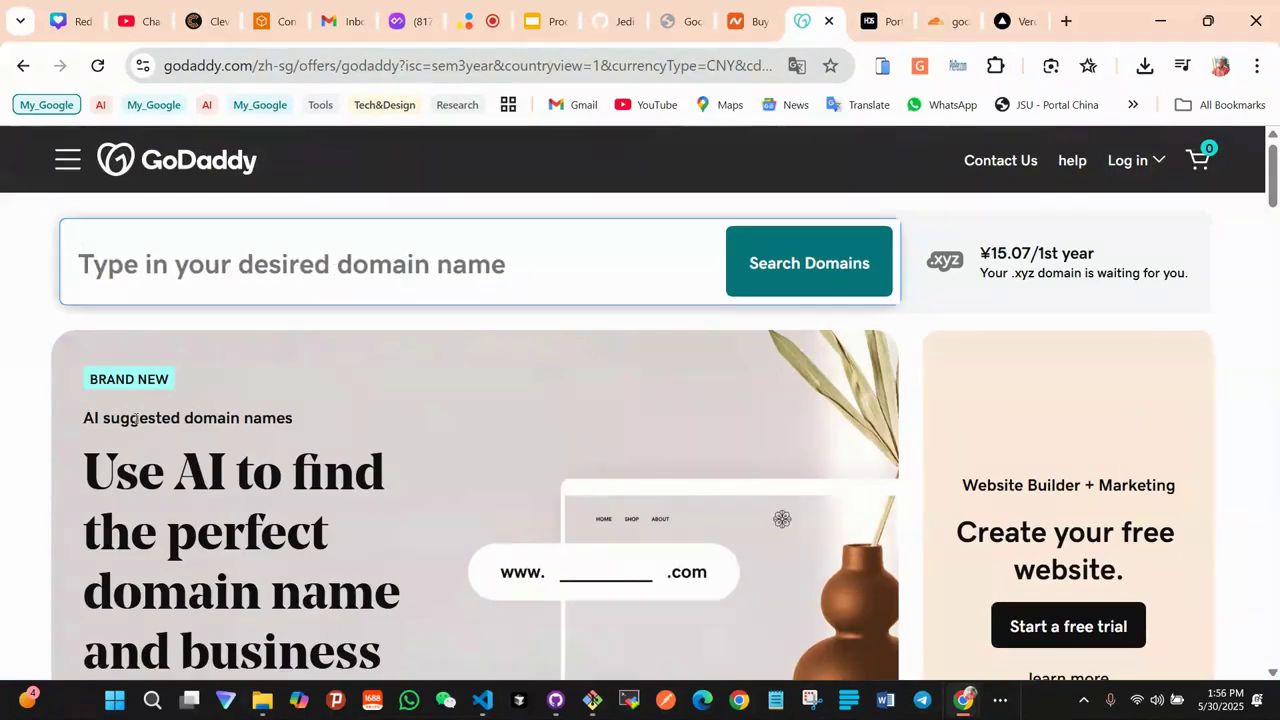
{"action": "scroll", "coordinate": [171, 390], "scroll_direction": "down", "scroll_amount": 4}
{"action": "scroll", "coordinate": [171, 390], "scroll_direction": "up", "scroll_amount": 4}
Review the presentation slide listing domain registrars and the locally running portfolio site
{"action": "left_click", "coordinate": [545, 21]}
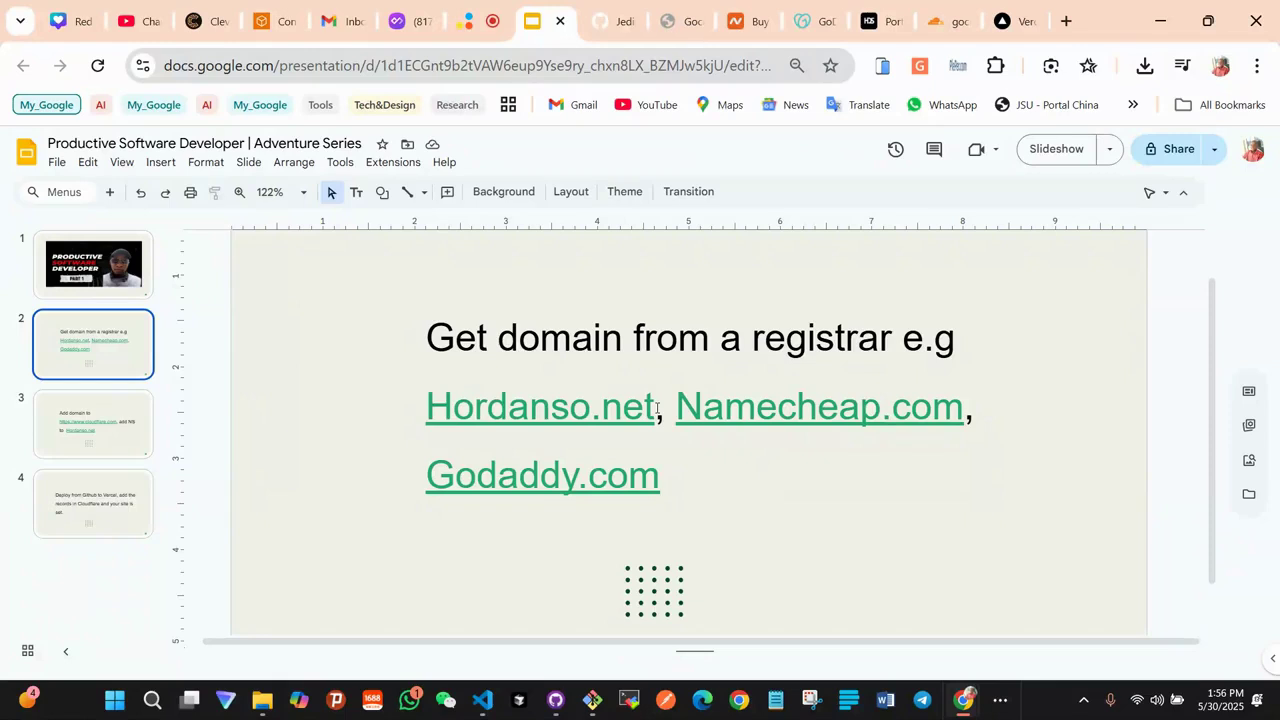
{"action": "left_click", "coordinate": [682, 24]}
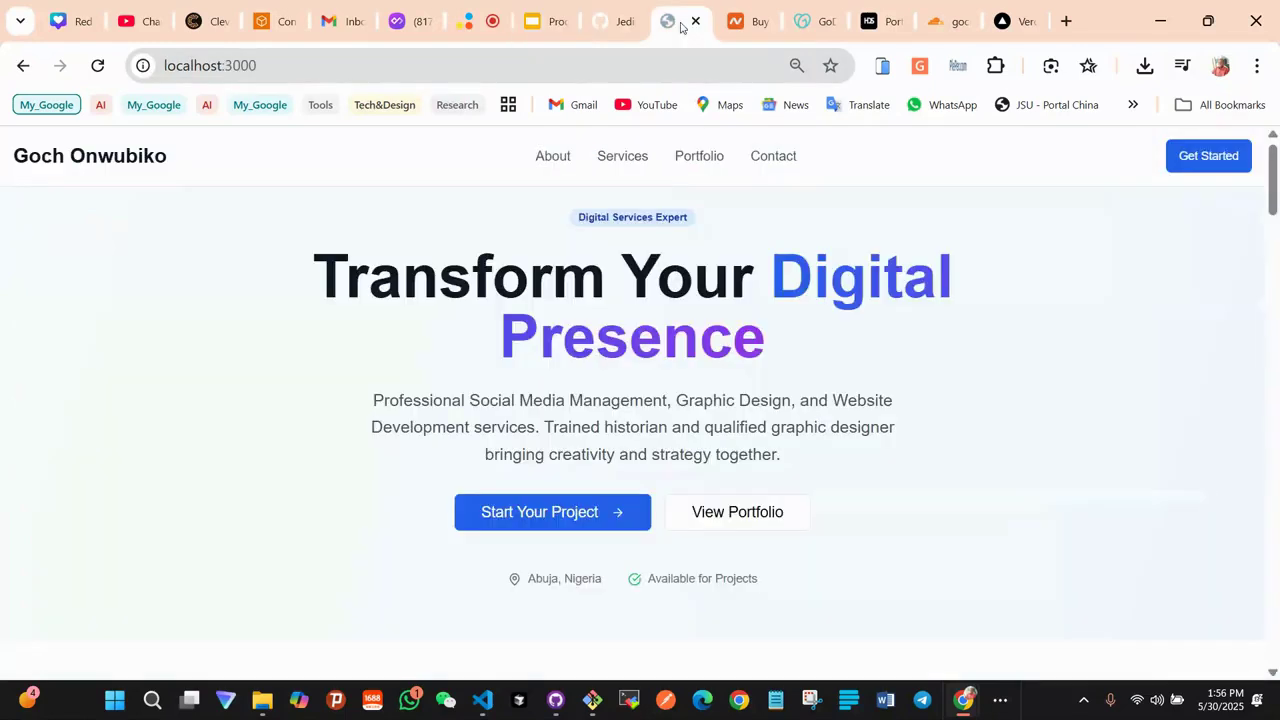
{"action": "left_click", "coordinate": [728, 30]}
Switch to the Hordanso client site and search for the domain name exampledeveloper
{"action": "left_click", "coordinate": [869, 22]}
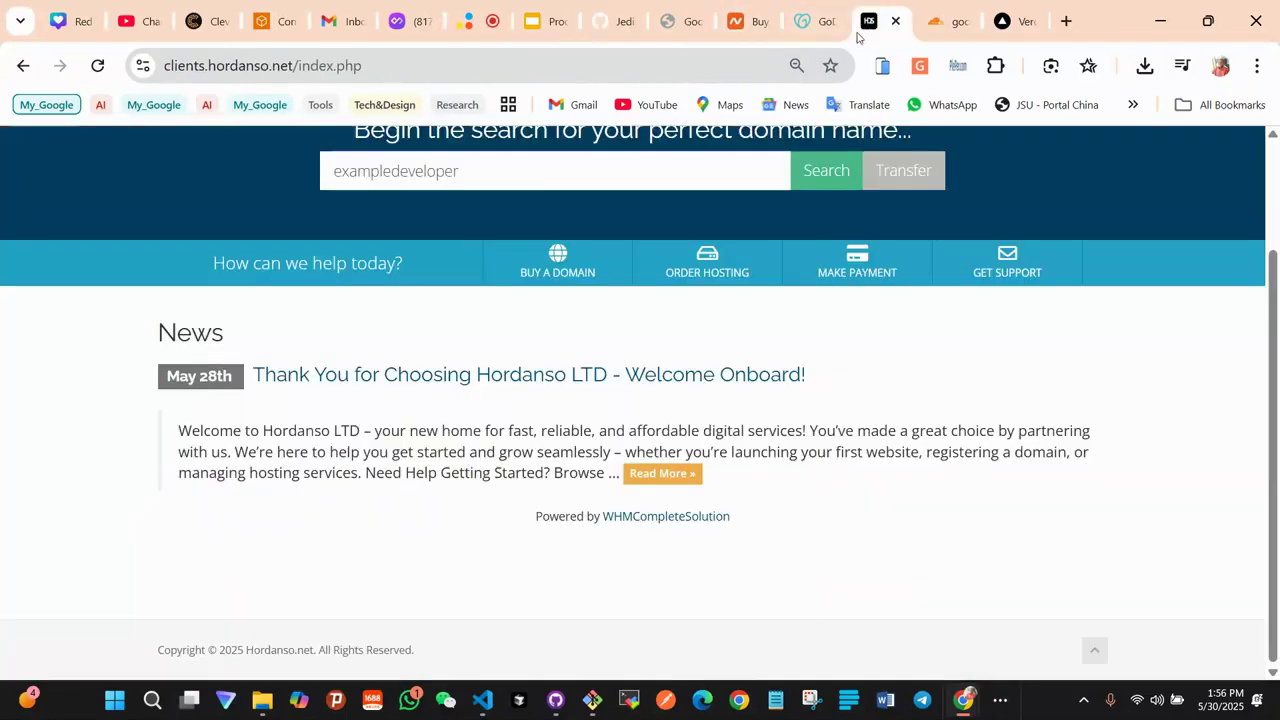
{"action": "scroll", "coordinate": [488, 234], "scroll_direction": "up", "scroll_amount": 1}
{"action": "scroll", "coordinate": [488, 234], "scroll_direction": "up", "scroll_amount": 1}
{"action": "left_click", "coordinate": [440, 313]}
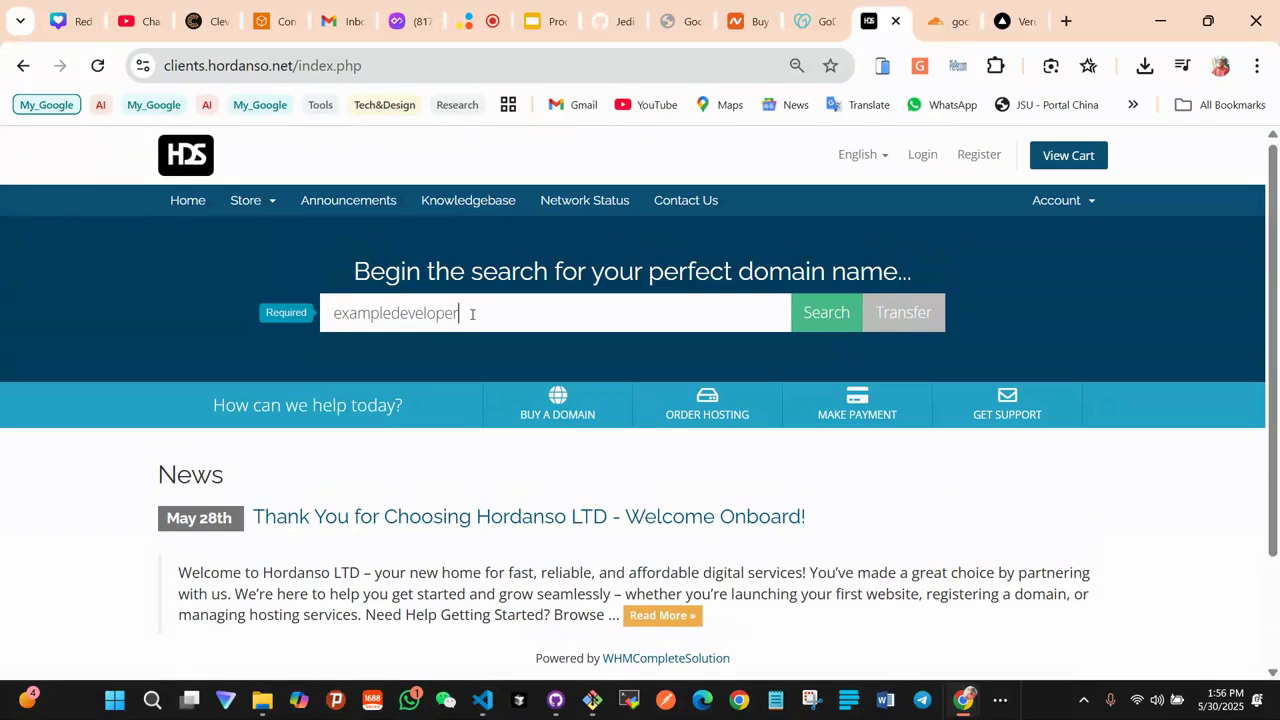
{"action": "left_click_drag", "start_coordinate": [472, 314], "coordinate": [319, 325]}
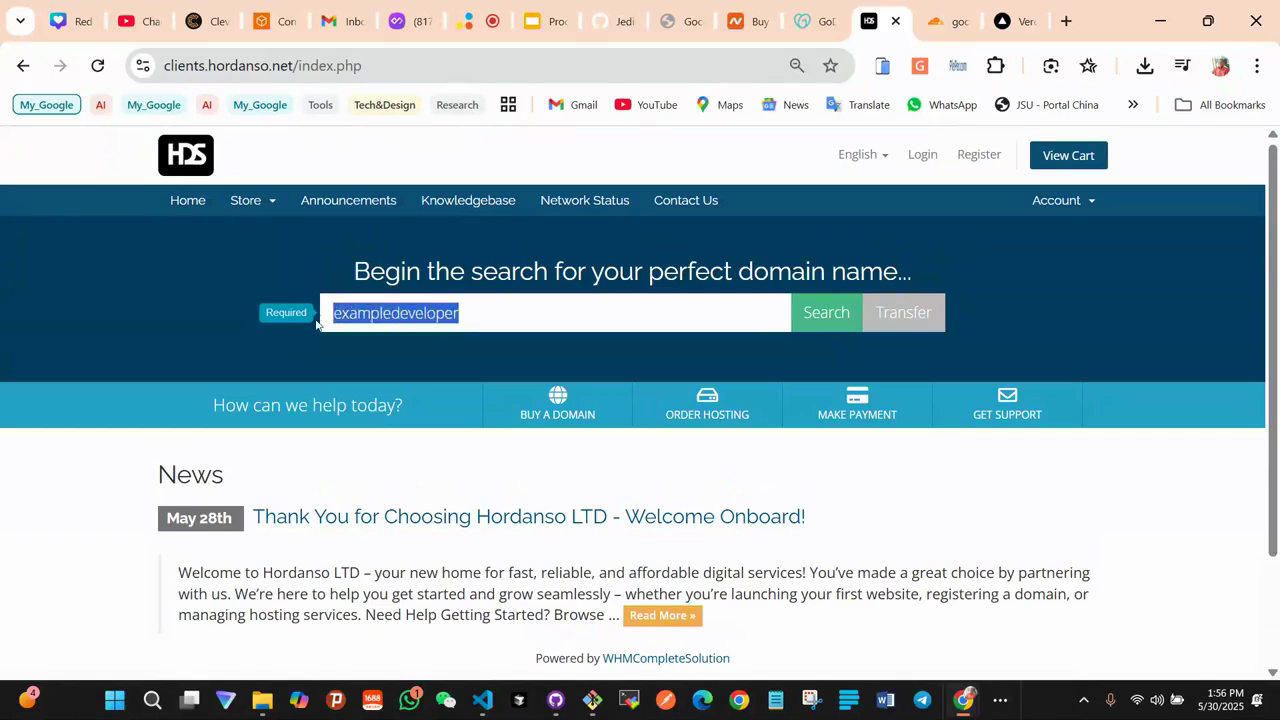
{"action": "left_click", "coordinate": [489, 315]}
{"action": "left_click_drag", "start_coordinate": [481, 322], "coordinate": [336, 320]}
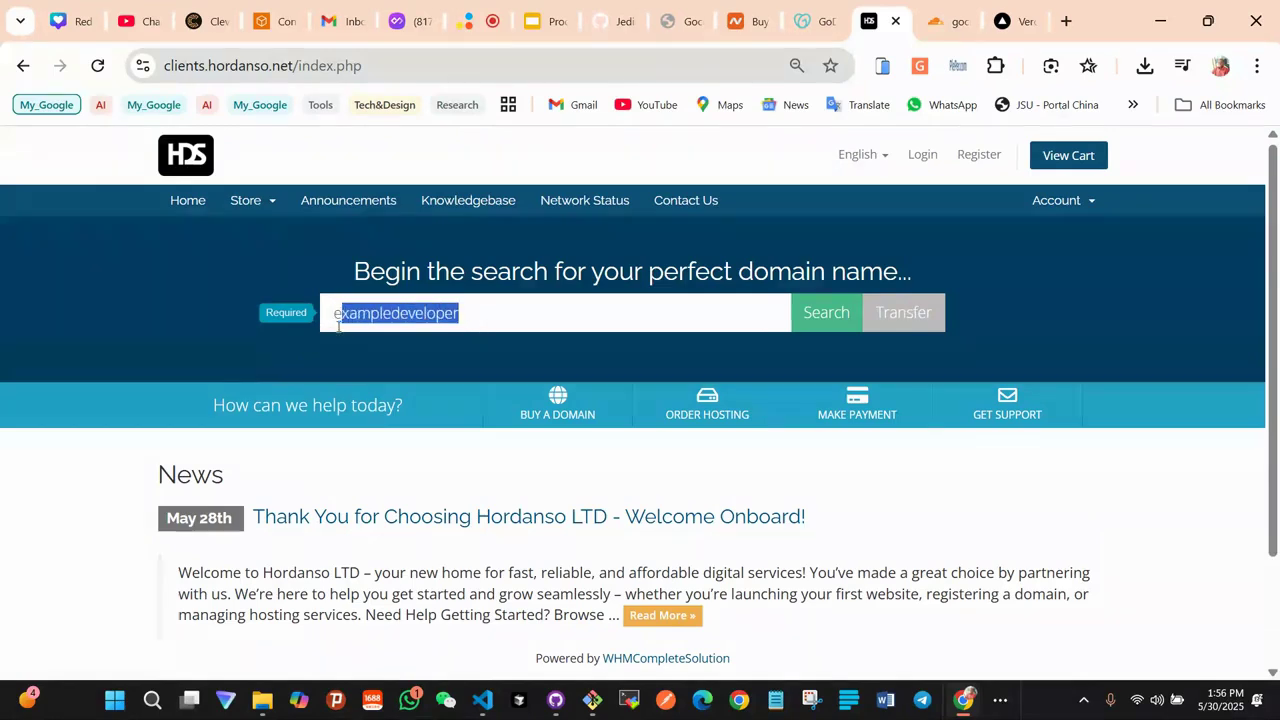
{"action": "left_click", "coordinate": [492, 318]}
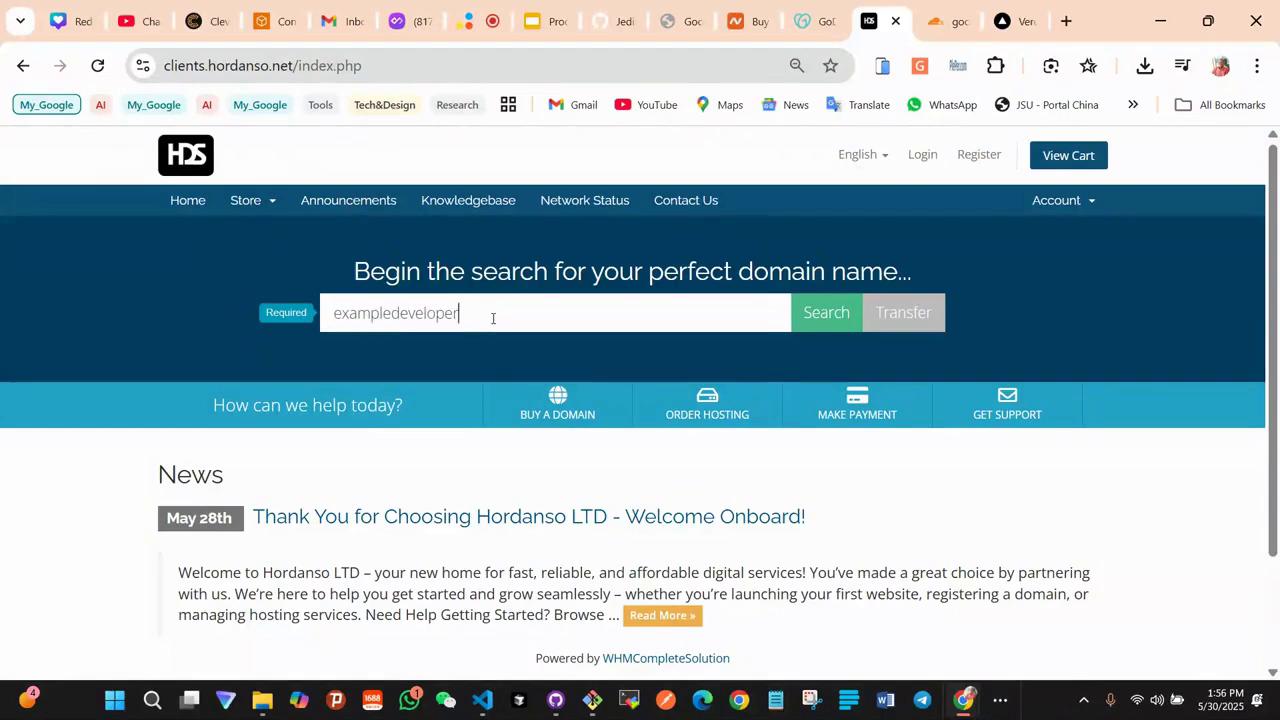
{"action": "left_click", "coordinate": [828, 328]}
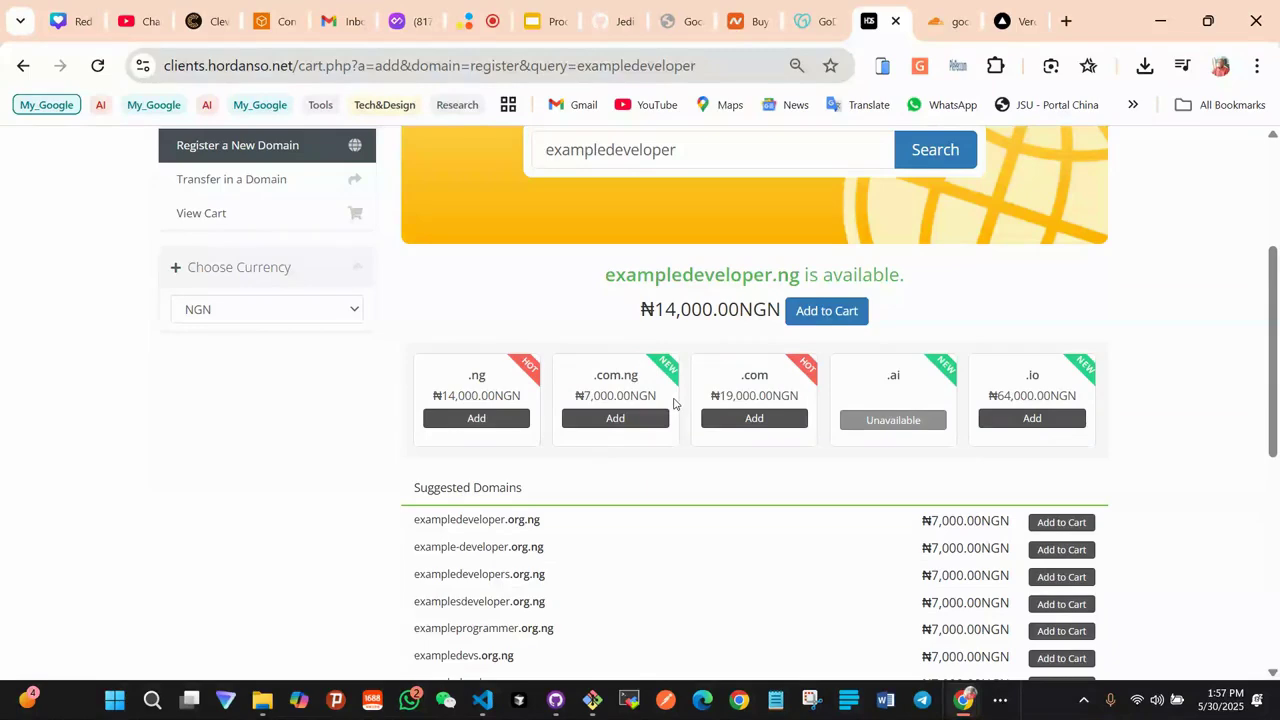
Examine the extension prices and suggested domains for exampledeveloper, loading more suggestions
{"action": "scroll", "coordinate": [680, 390], "scroll_direction": "up", "scroll_amount": 3}
{"action": "scroll", "coordinate": [682, 368], "scroll_direction": "down", "scroll_amount": 2}
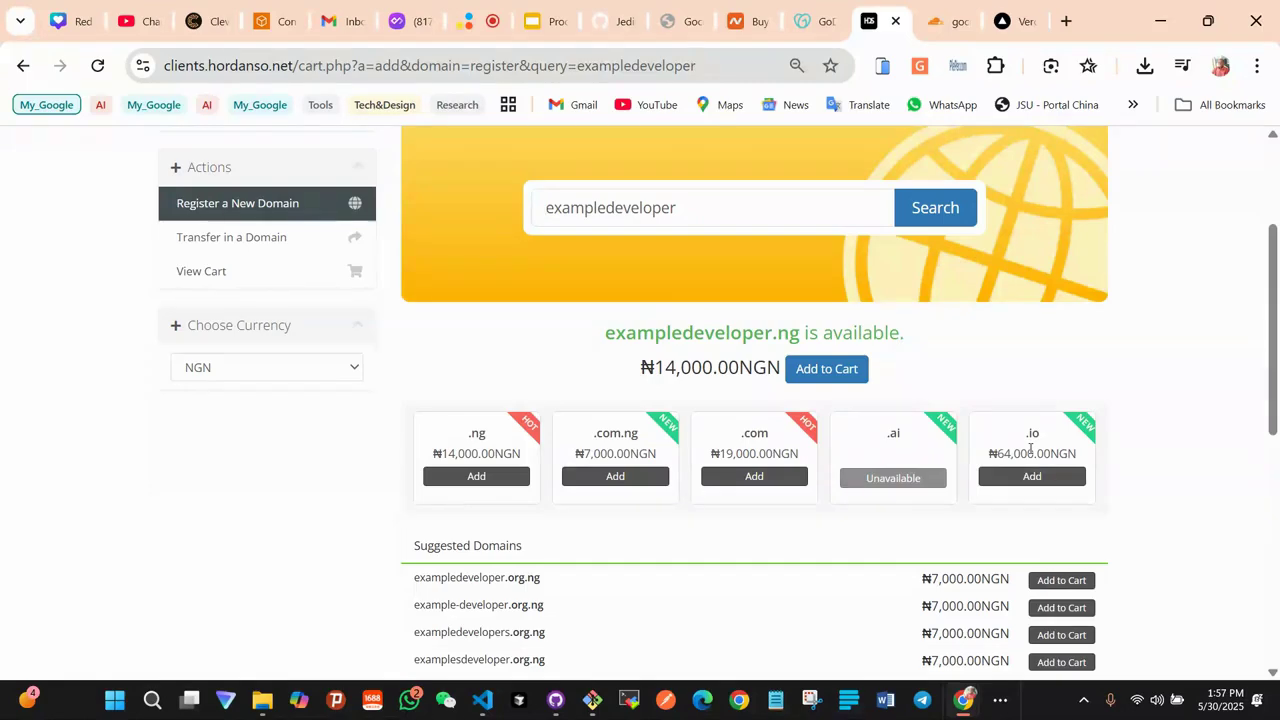
{"action": "scroll", "coordinate": [1007, 442], "scroll_direction": "down", "scroll_amount": 4}
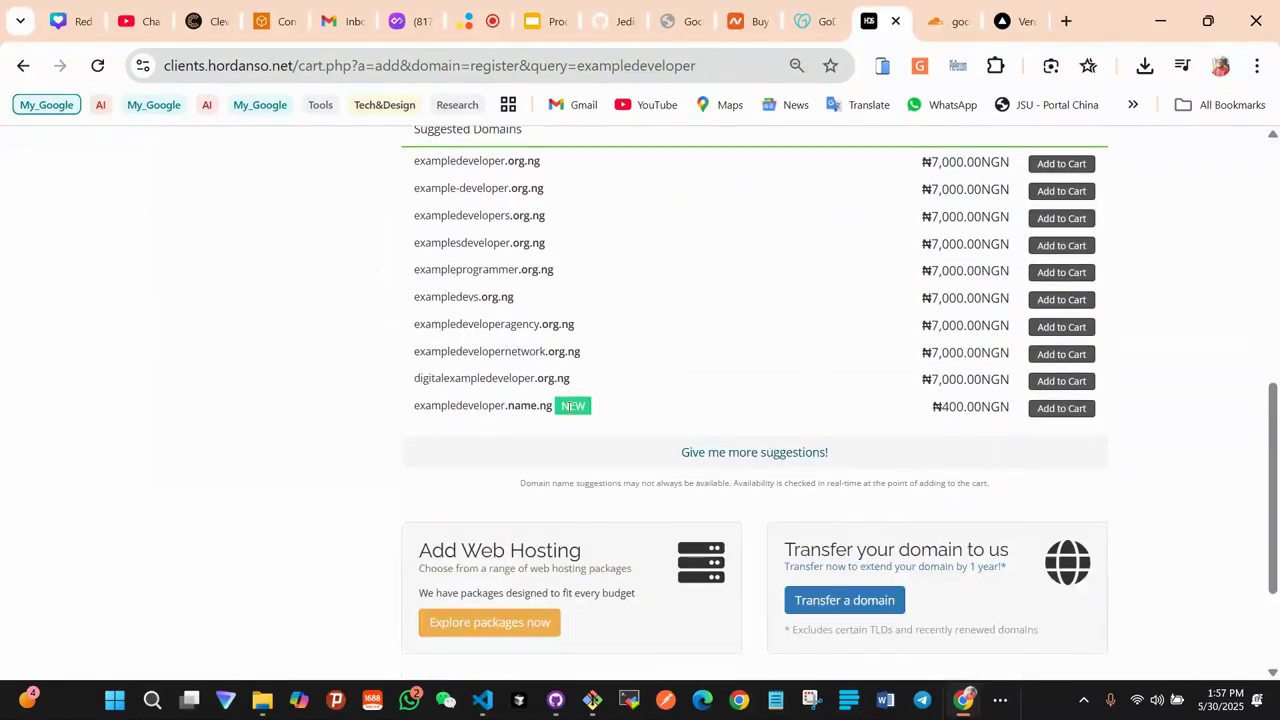
{"action": "left_click", "coordinate": [714, 452]}
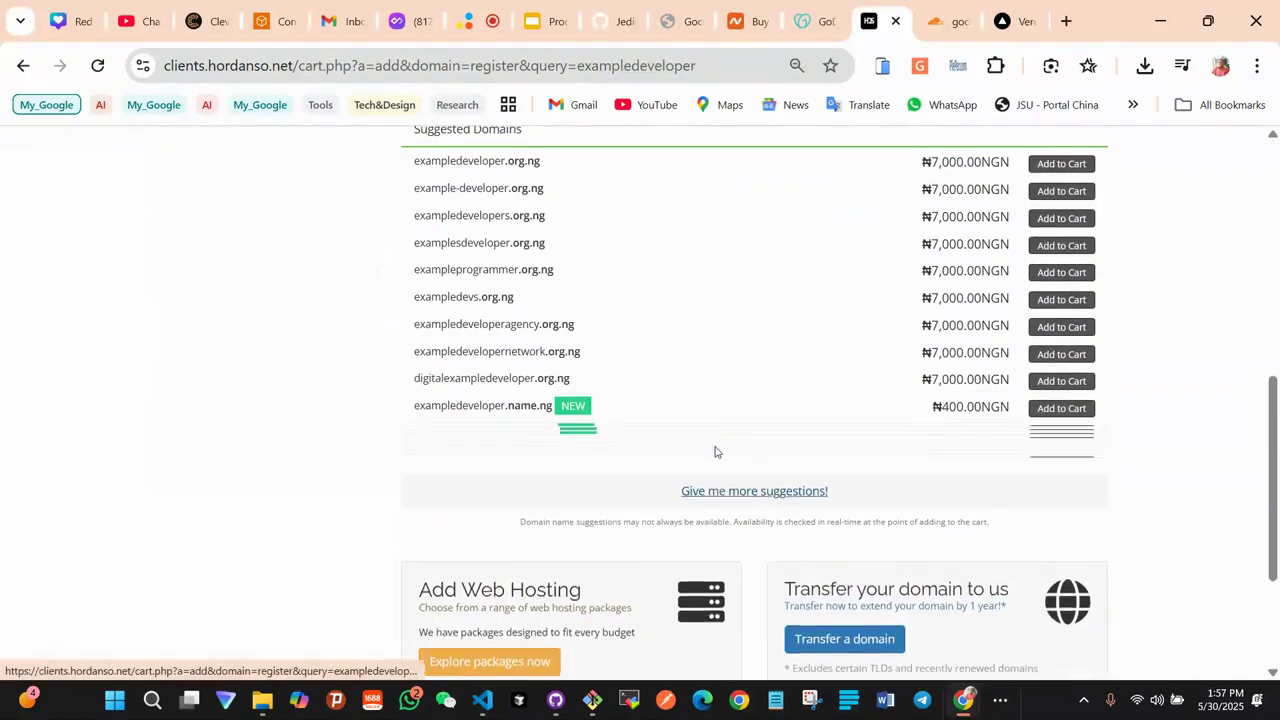
{"action": "scroll", "coordinate": [712, 448], "scroll_direction": "down", "scroll_amount": 3}
{"action": "scroll", "coordinate": [710, 445], "scroll_direction": "up", "scroll_amount": 10}
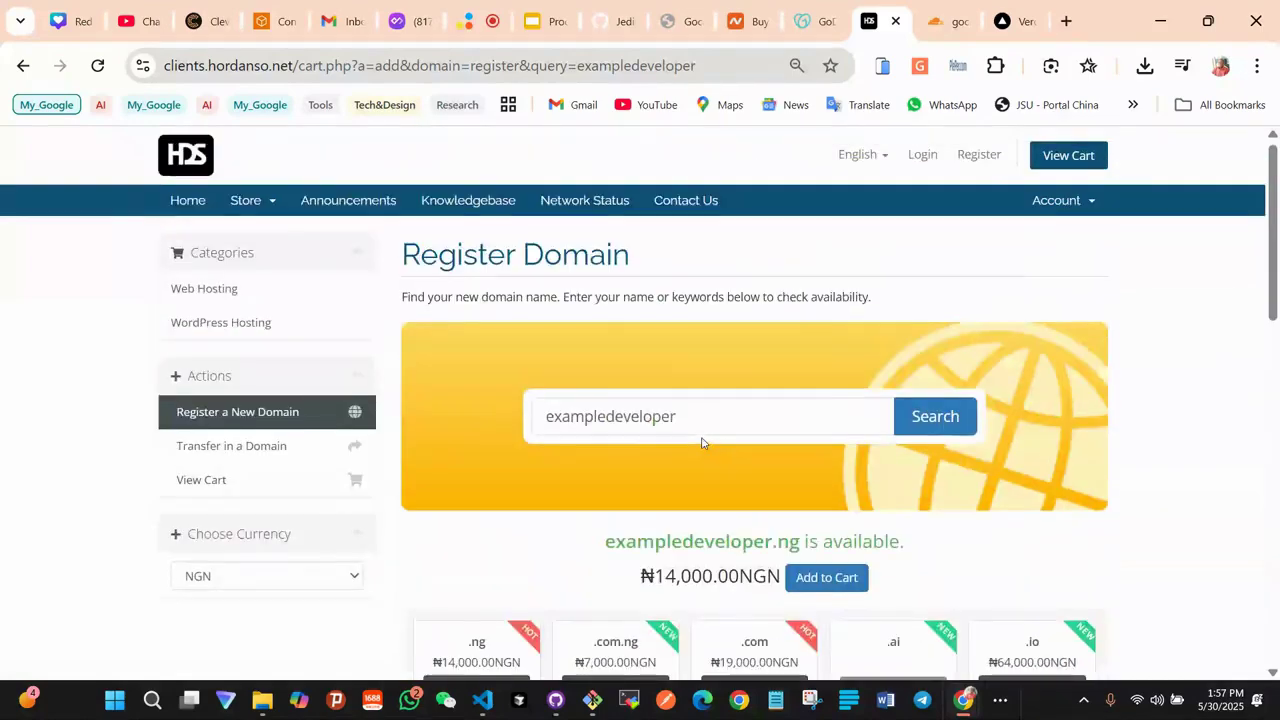
{"action": "scroll", "coordinate": [702, 442], "scroll_direction": "down", "scroll_amount": 1}
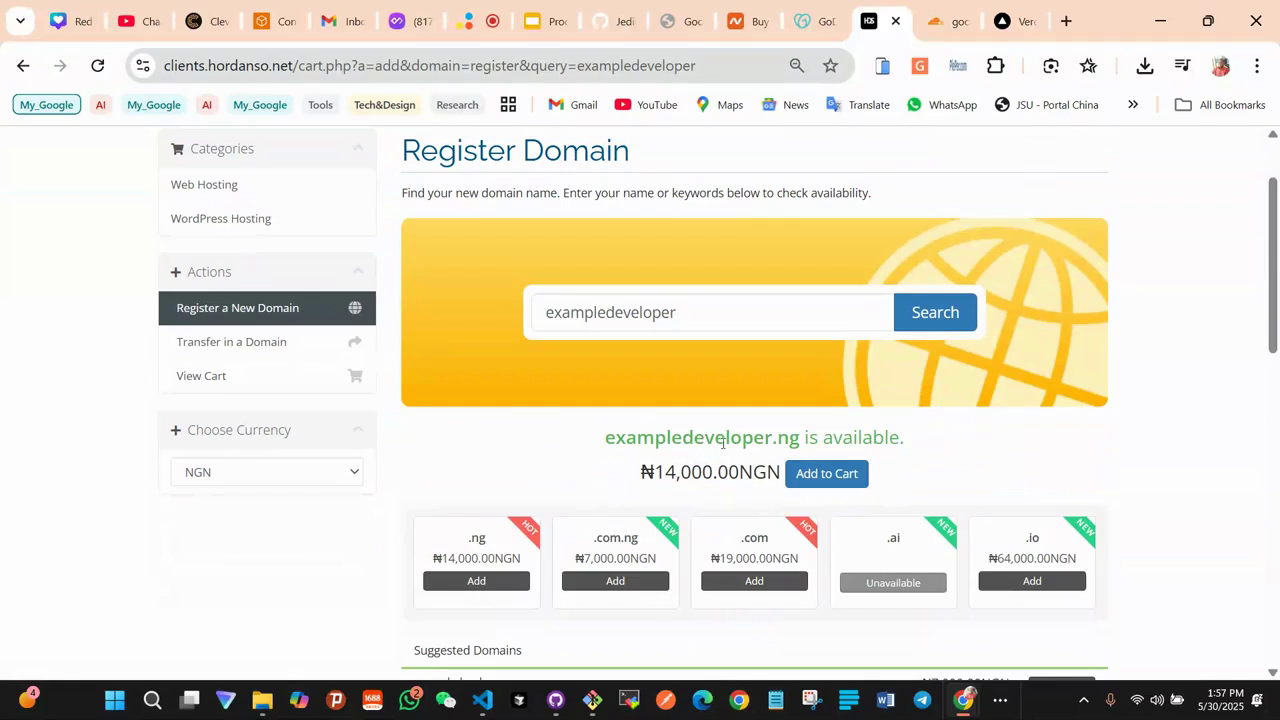
{"action": "scroll", "coordinate": [805, 410], "scroll_direction": "up", "scroll_amount": 1}
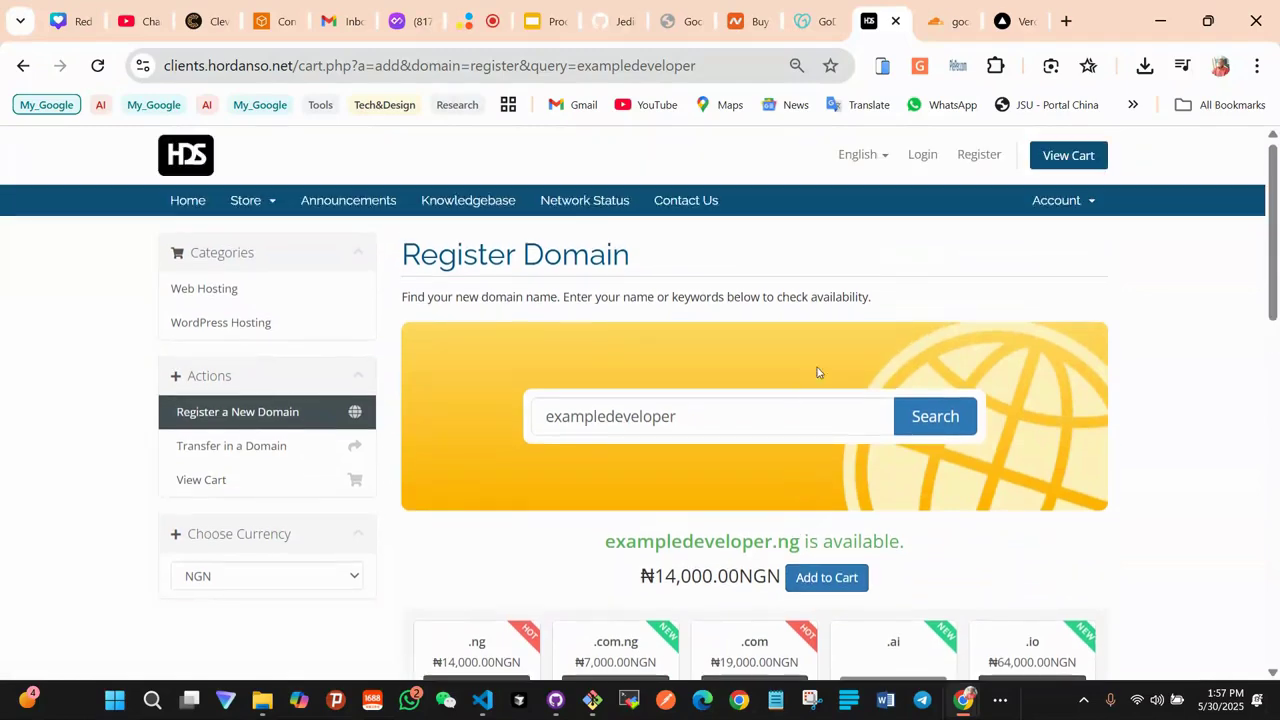
Log in to the Hordanso client account with the saved credentials, entering the Windows security PIN and enabling Remember Me
{"action": "left_click", "coordinate": [1086, 208]}
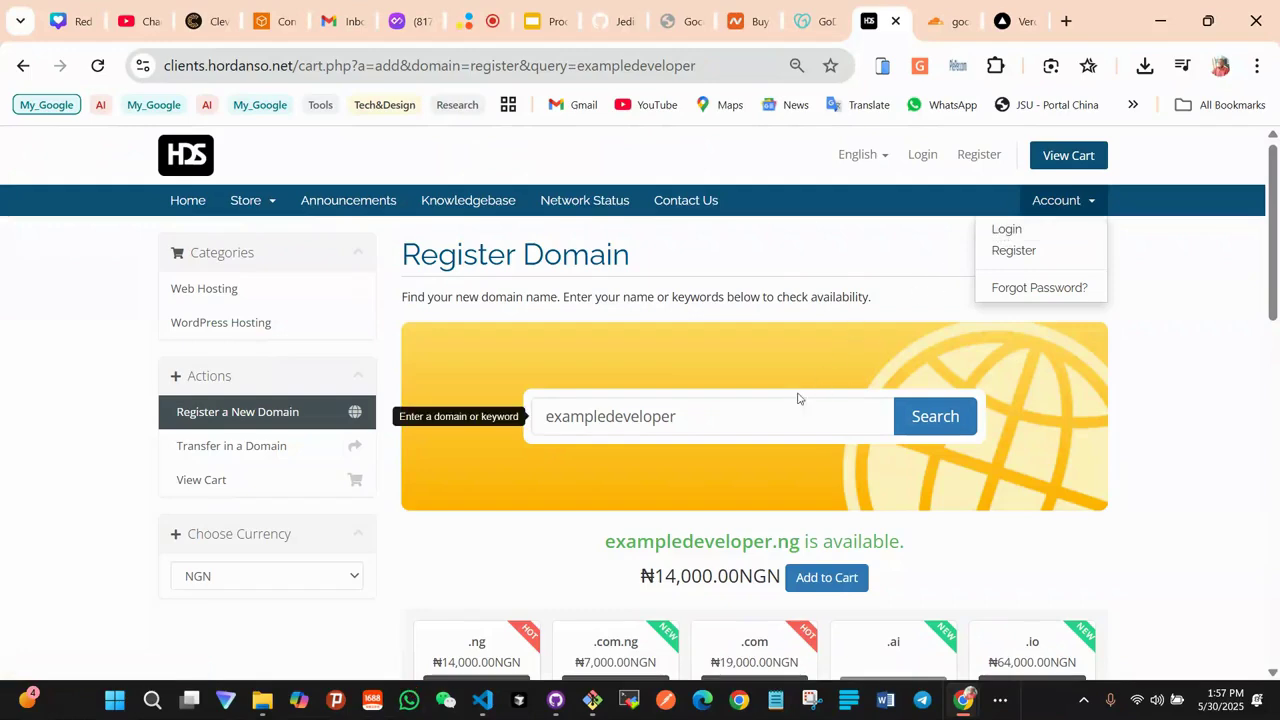
{"action": "left_click", "coordinate": [1006, 233]}
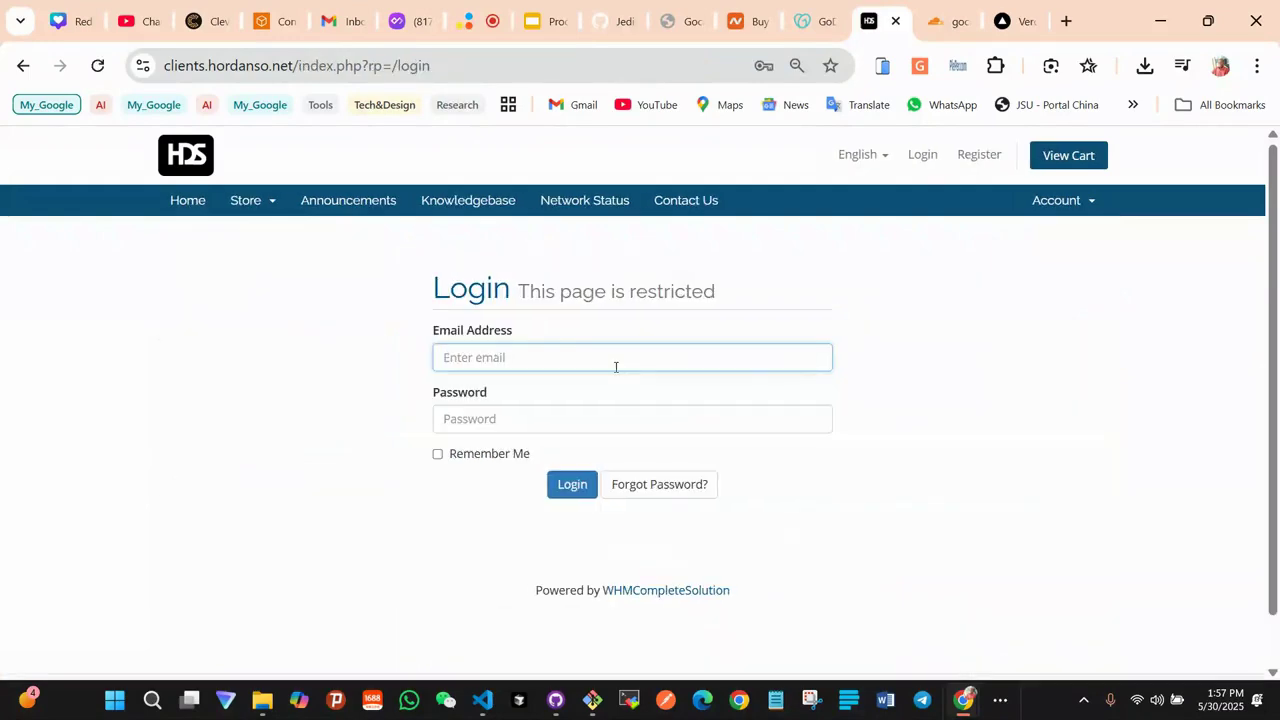
{"action": "left_click", "coordinate": [615, 367]}
{"action": "left_click", "coordinate": [611, 458]}
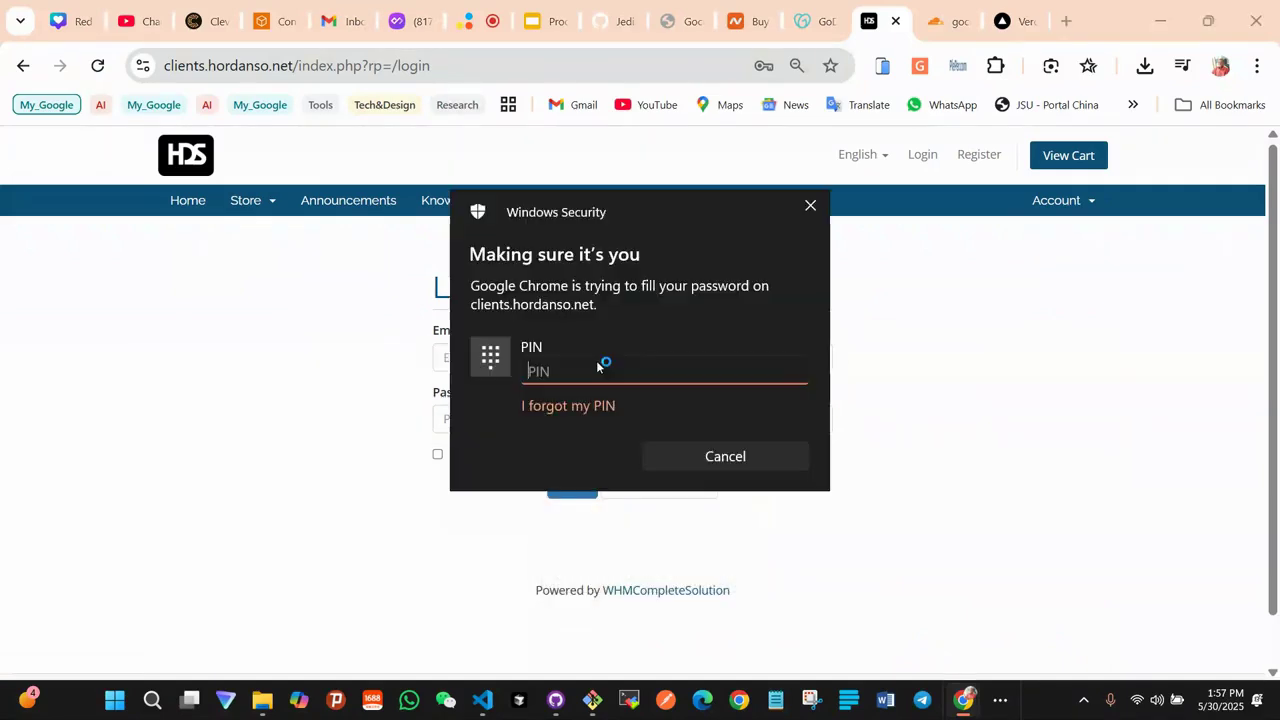
{"action": "type", "text": "••••"}
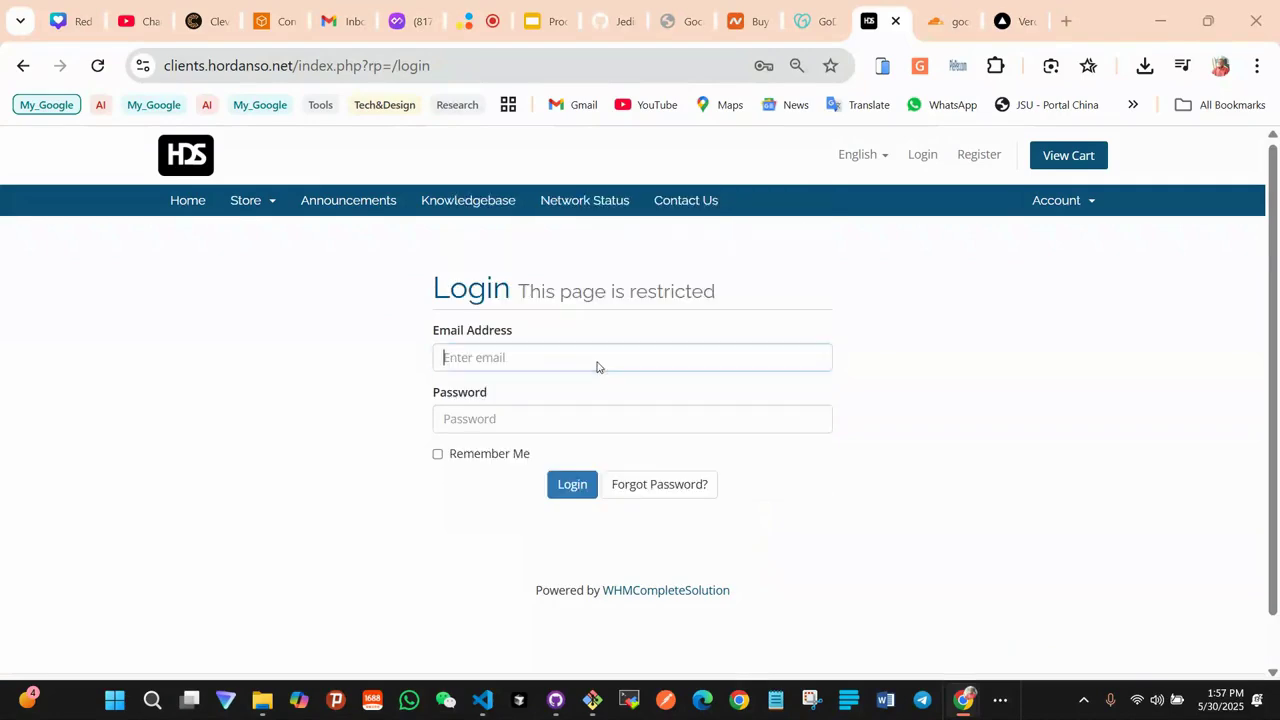
{"action": "left_click", "coordinate": [439, 457]}
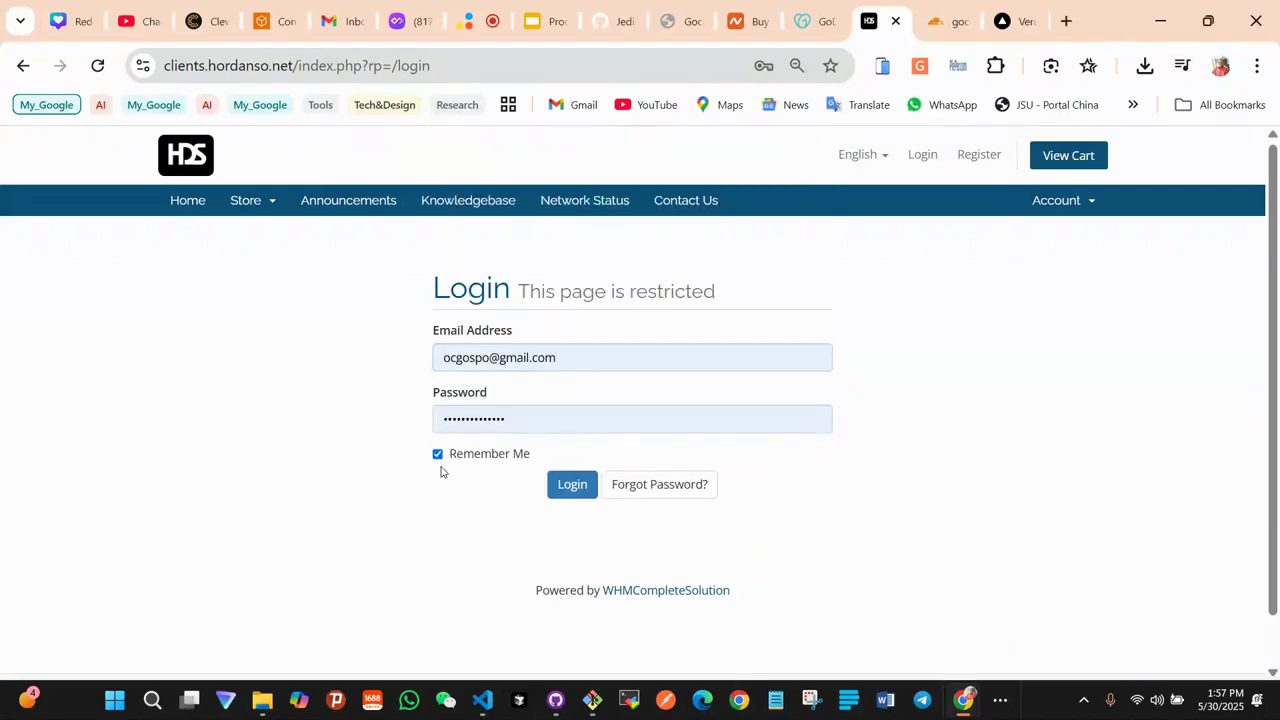
{"action": "left_click", "coordinate": [558, 486]}
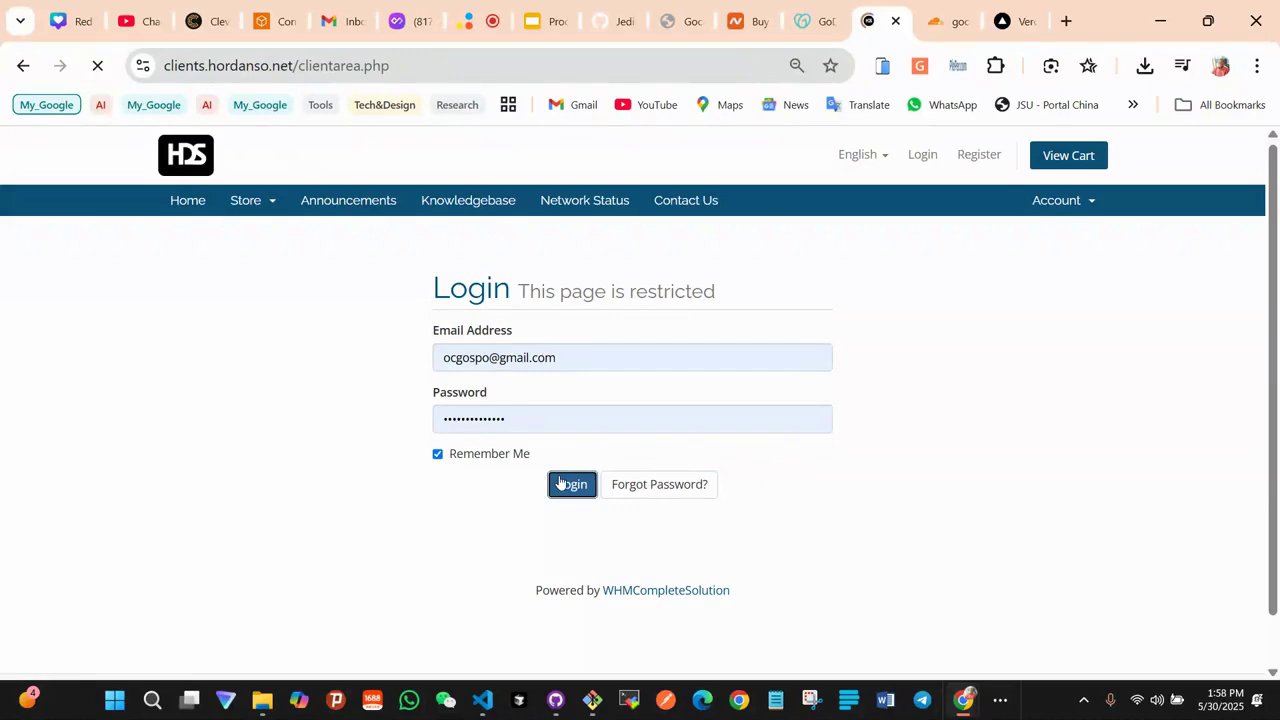
Open Domain Search from the client area and check the availability of exampledeveloper
{"action": "scroll", "coordinate": [624, 425], "scroll_direction": "down", "scroll_amount": 1}
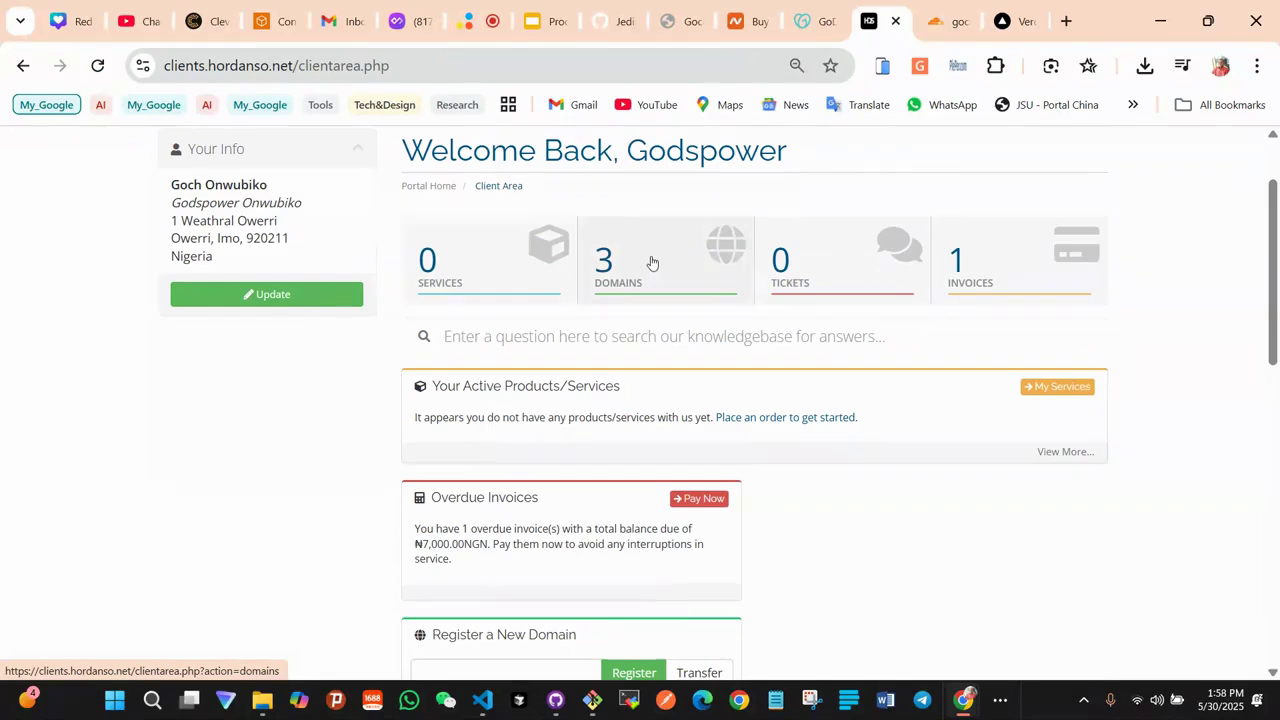
{"action": "scroll", "coordinate": [386, 440], "scroll_direction": "up", "scroll_amount": 1}
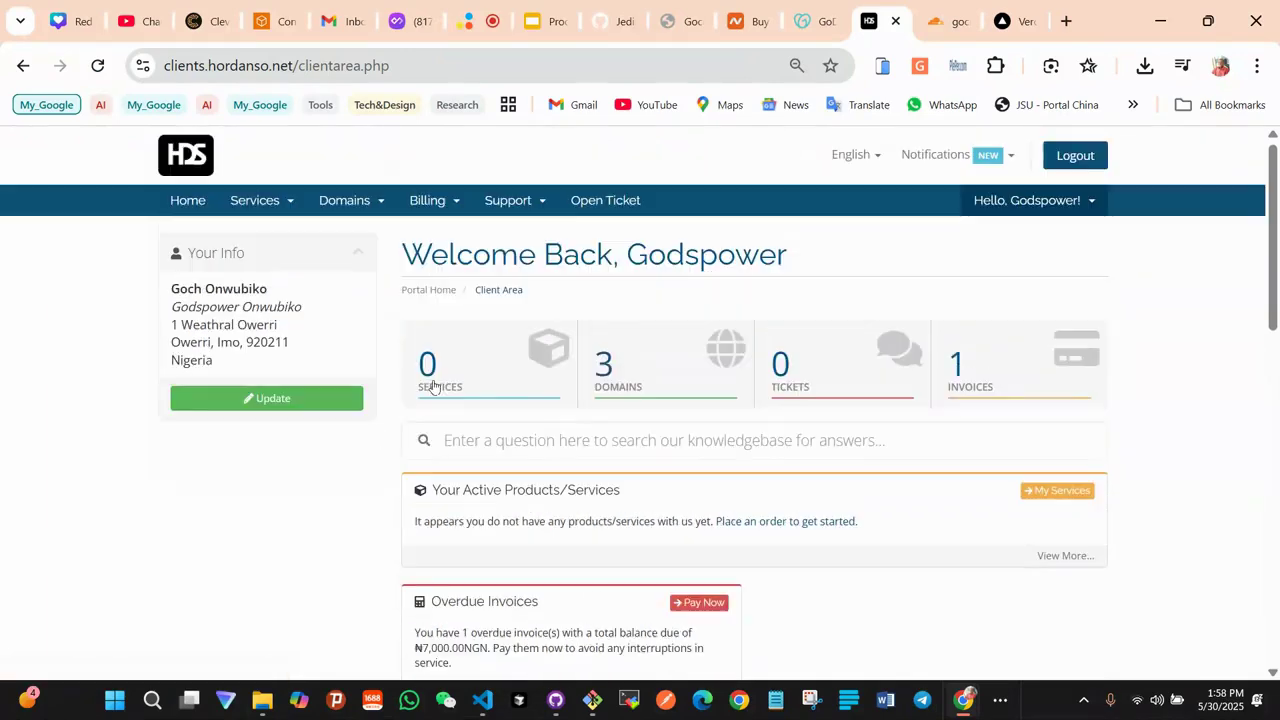
{"action": "left_click", "coordinate": [345, 200]}
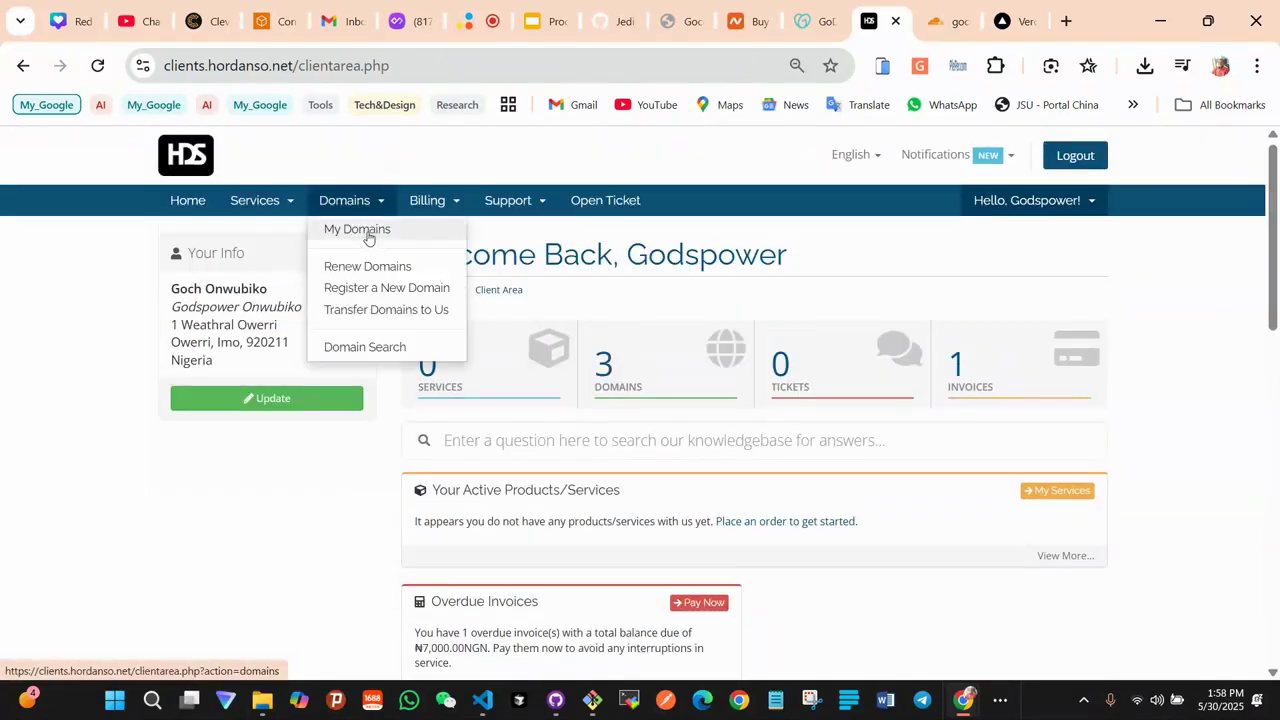
{"action": "left_click", "coordinate": [336, 346]}
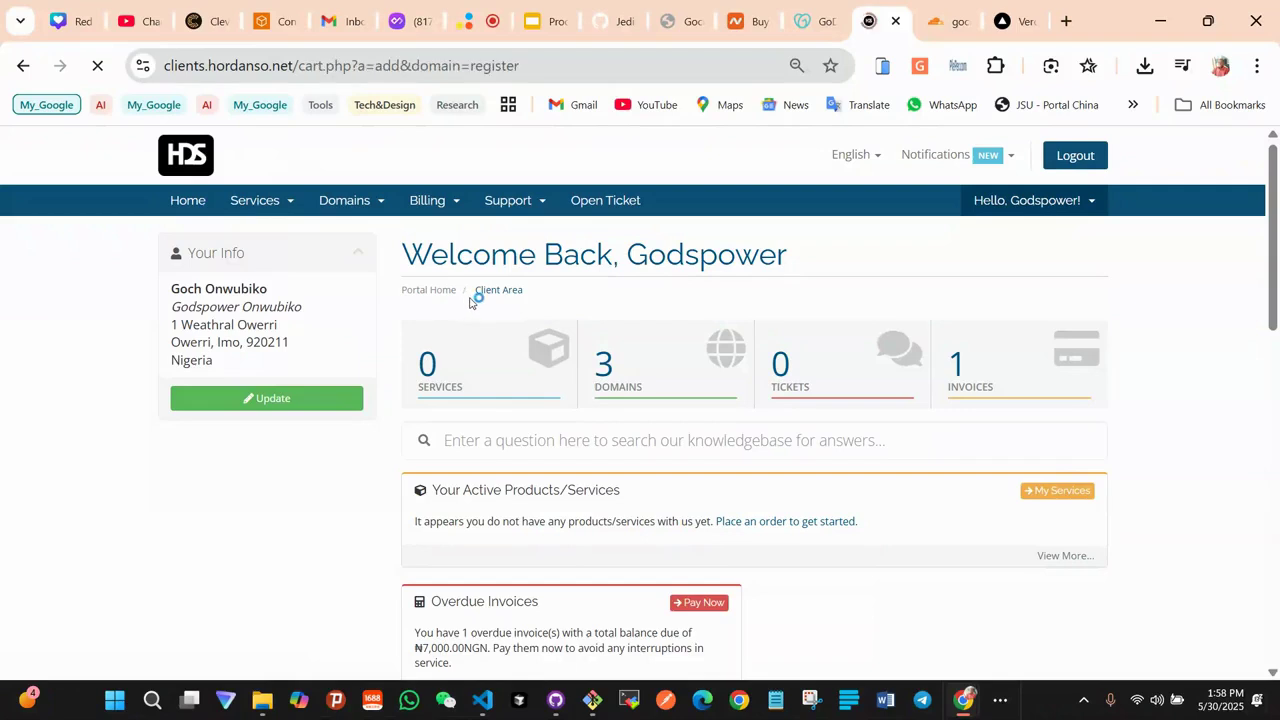
{"action": "left_click", "coordinate": [552, 414]}
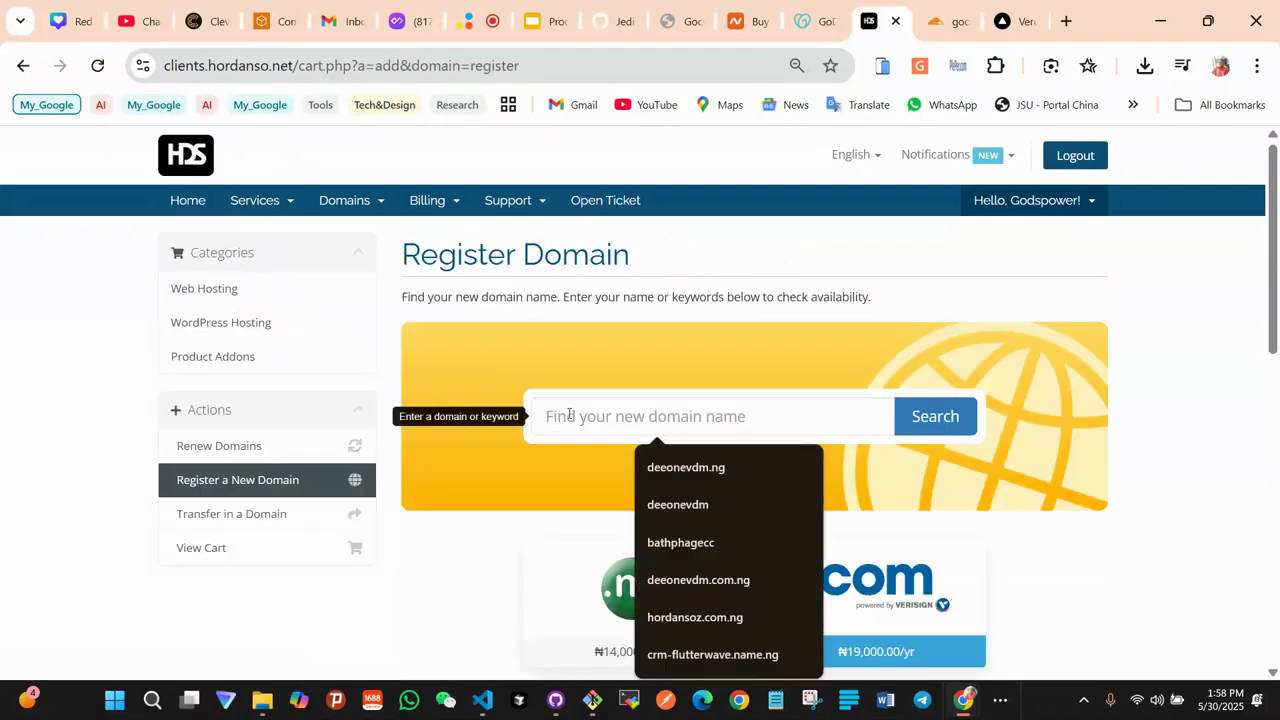
{"action": "type", "text": "exampledeveloper"}
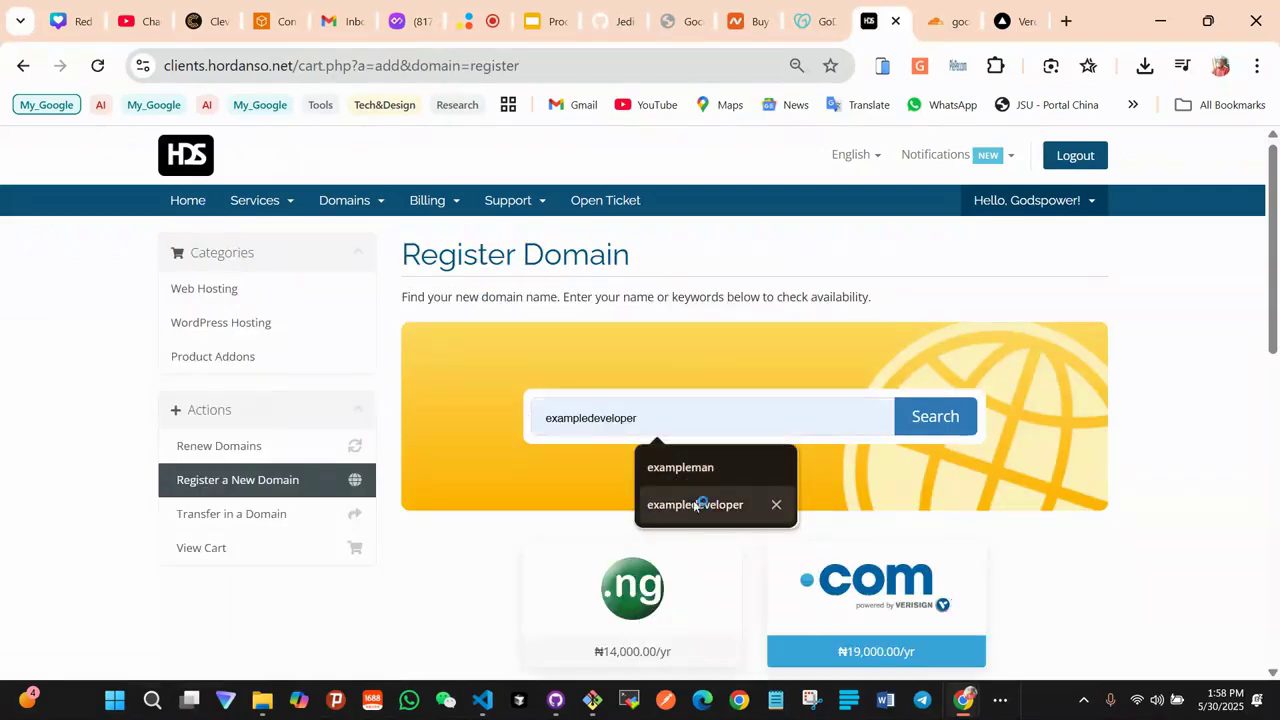
{"action": "left_click", "coordinate": [702, 506]}
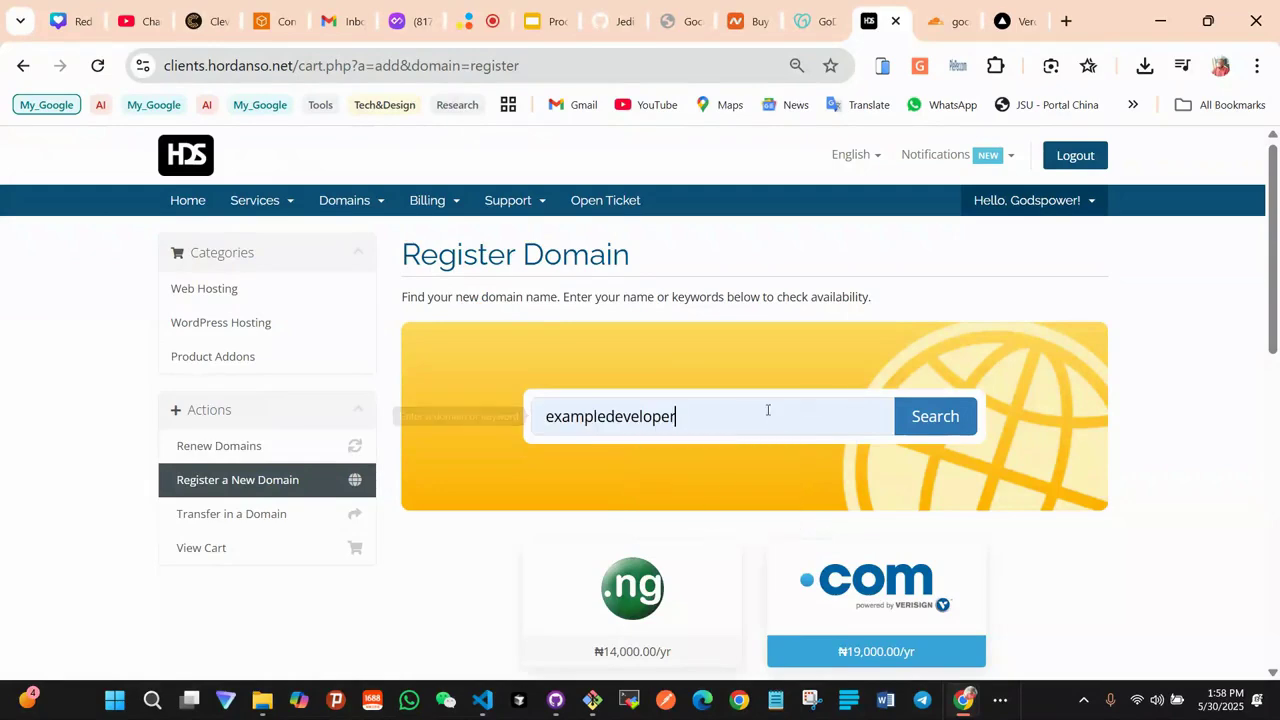
{"action": "left_click", "coordinate": [912, 415]}
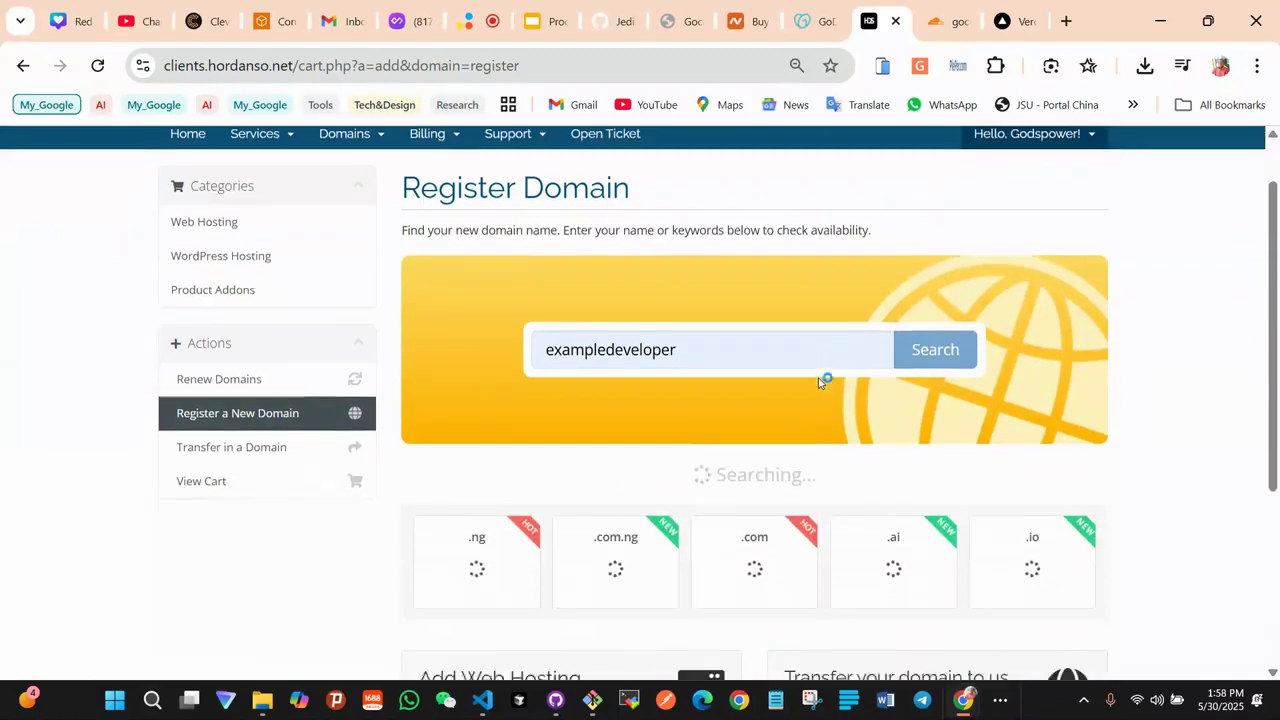
Add exampledeveloper.com to the cart from the search results and proceed to its domain configuration
{"action": "scroll", "coordinate": [713, 406], "scroll_direction": "down", "scroll_amount": 1}
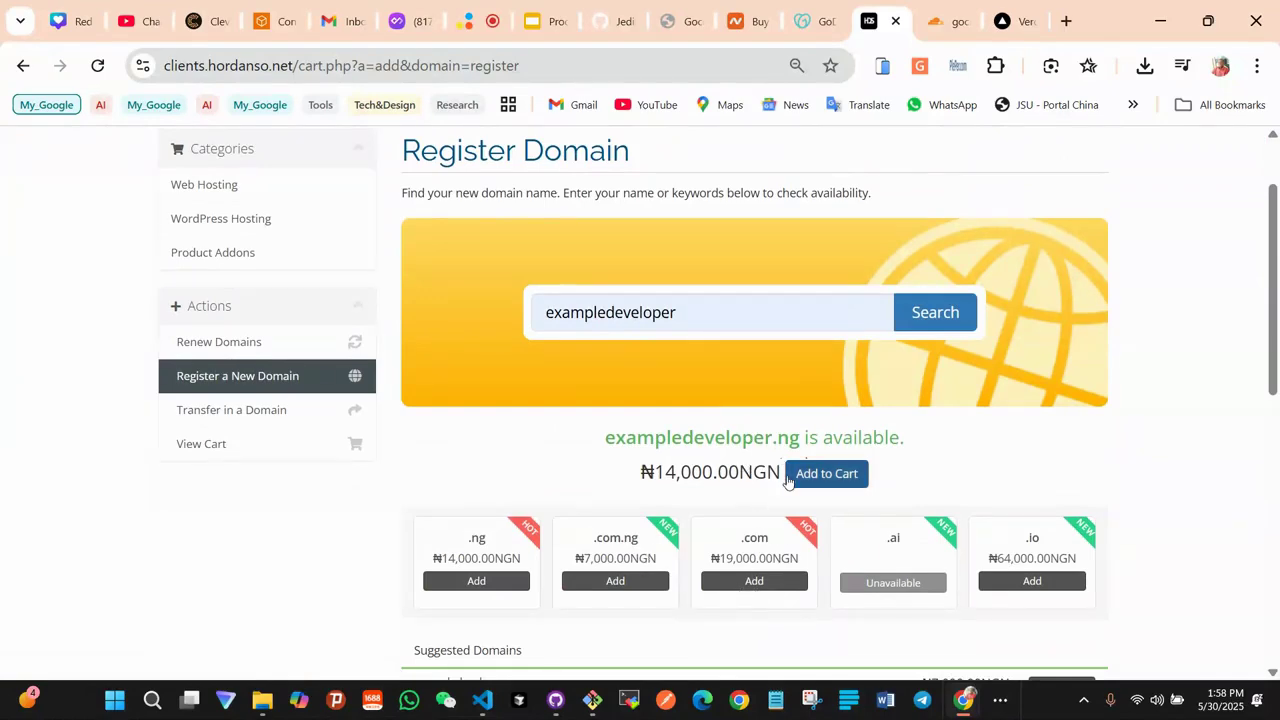
{"action": "left_click", "coordinate": [756, 582]}
{"action": "scroll", "coordinate": [775, 575], "scroll_direction": "down", "scroll_amount": 1}
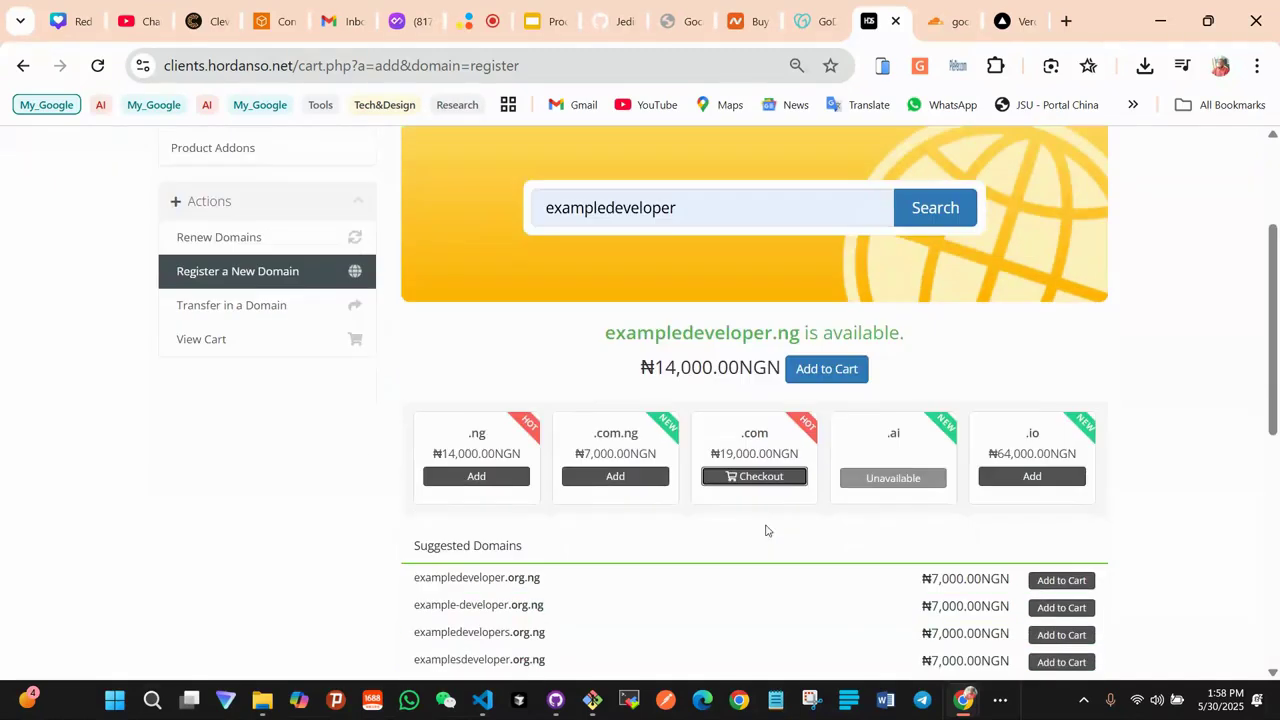
{"action": "left_click", "coordinate": [767, 485]}
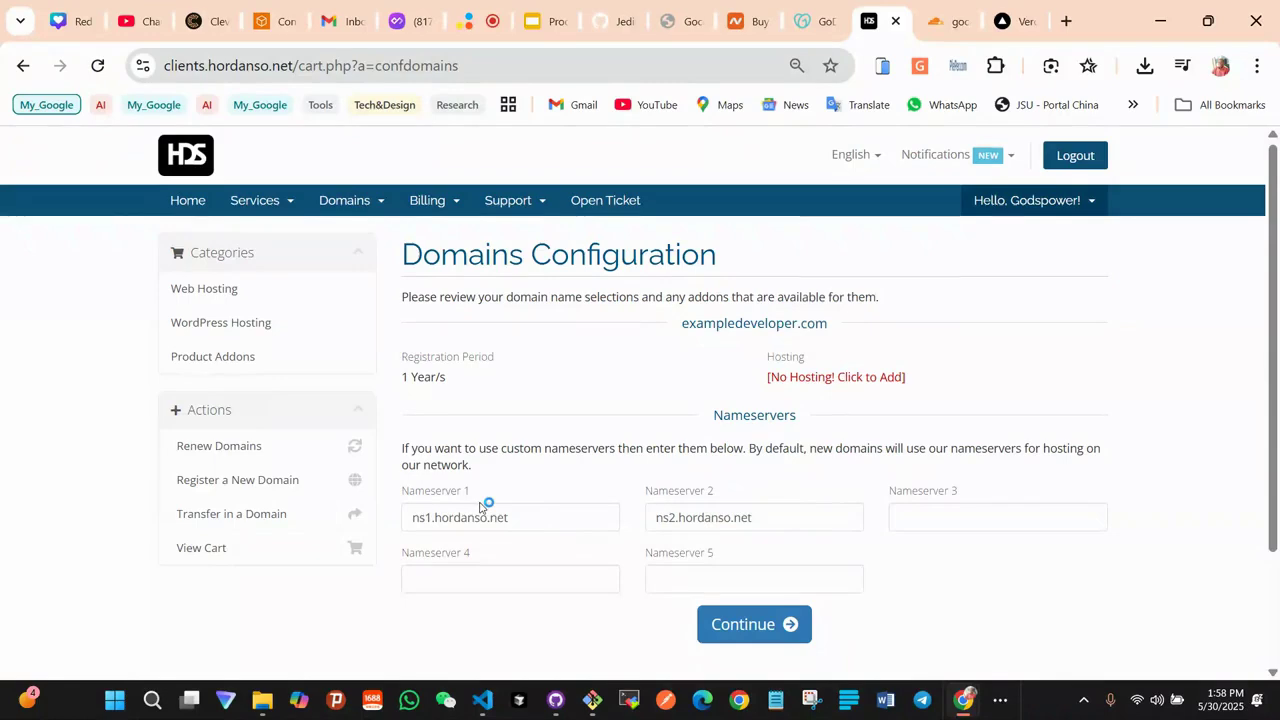
Keep the default Hordanso nameservers for exampledeveloper.com and check out the cart
{"action": "scroll", "coordinate": [530, 450], "scroll_direction": "down", "scroll_amount": 2}
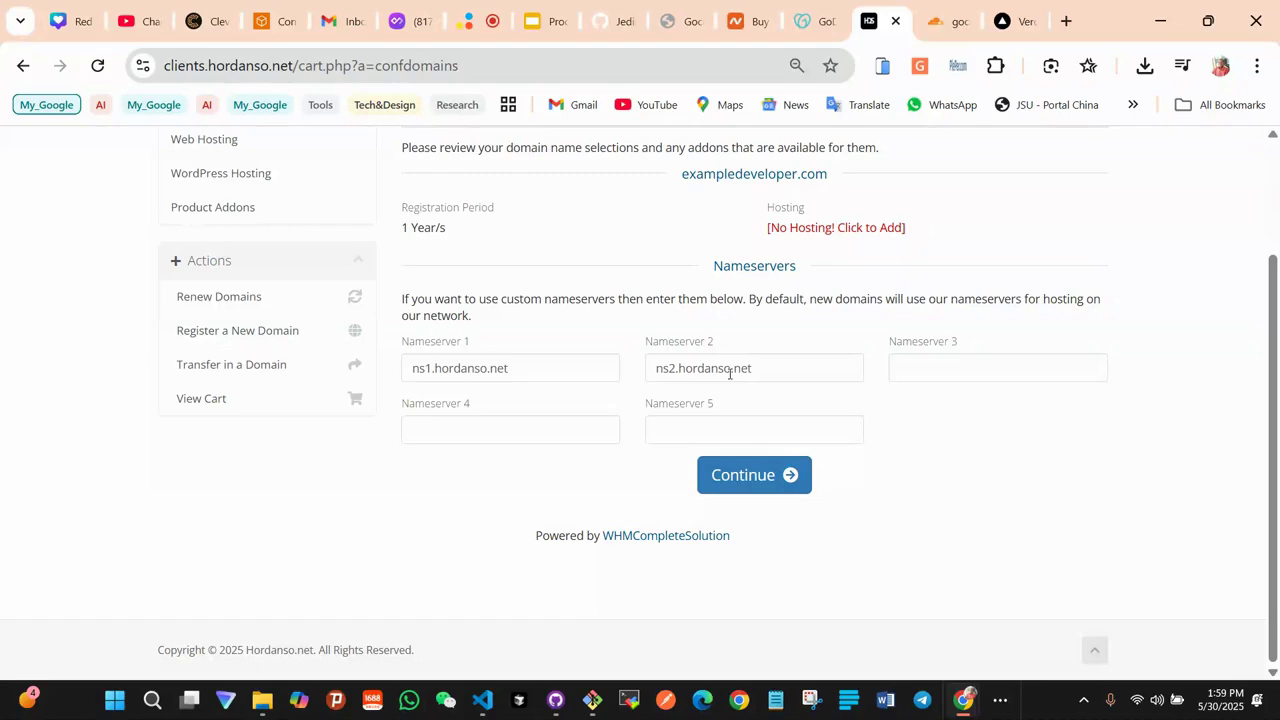
{"action": "left_click", "coordinate": [728, 476]}
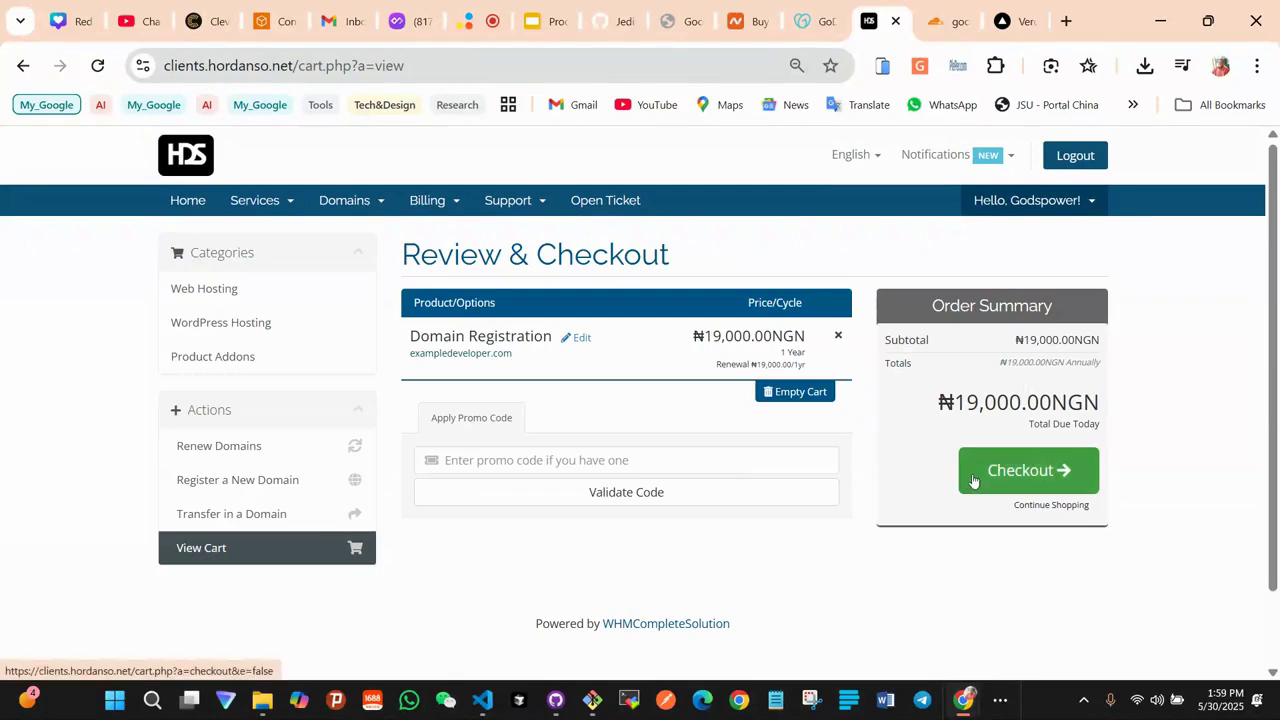
{"action": "scroll", "coordinate": [305, 521], "scroll_direction": "down", "scroll_amount": 1}
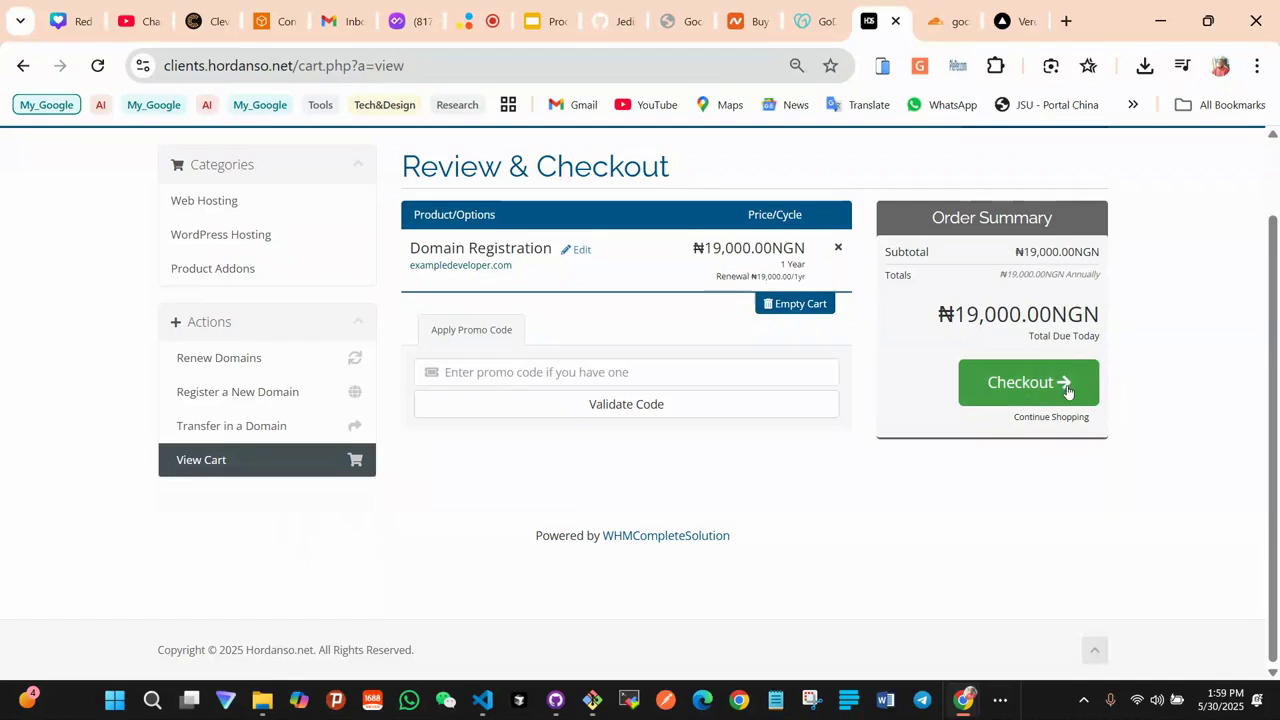
{"action": "left_click", "coordinate": [1025, 383]}
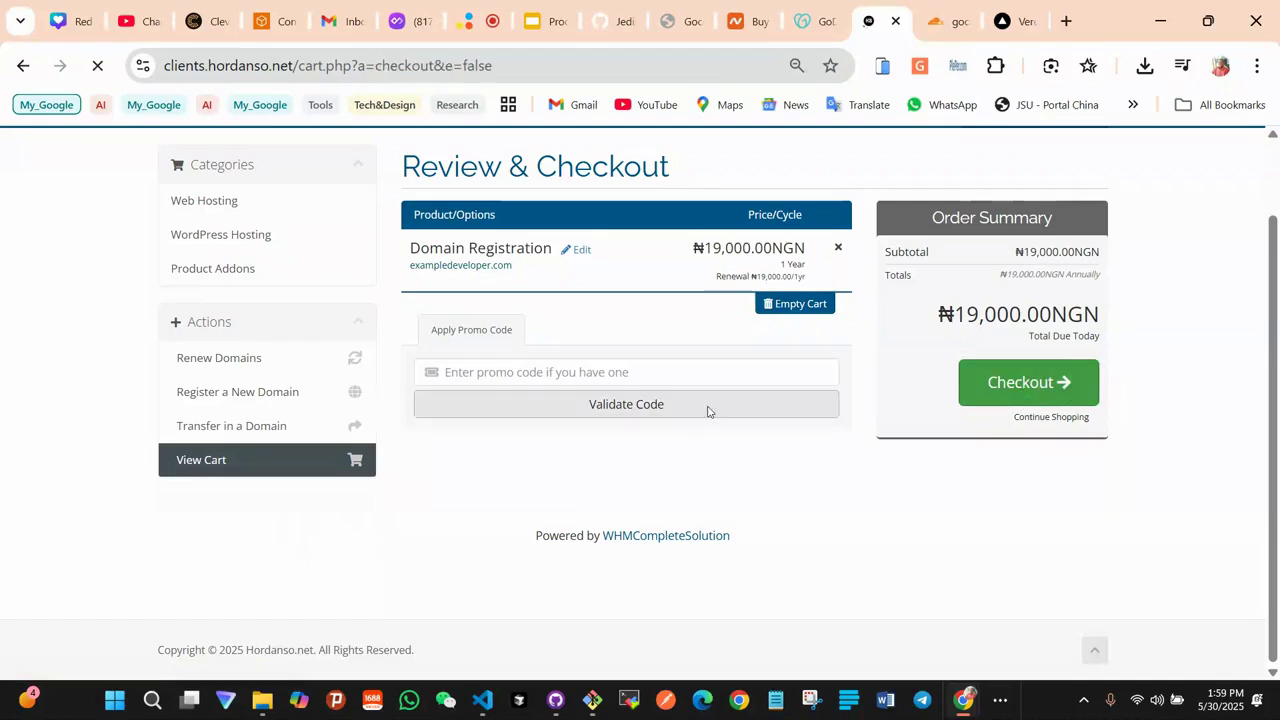
Complete the exampledeveloper.com order with Paystack, then open the payment window and close it without paying
{"action": "scroll", "coordinate": [530, 440], "scroll_direction": "down", "scroll_amount": 5}
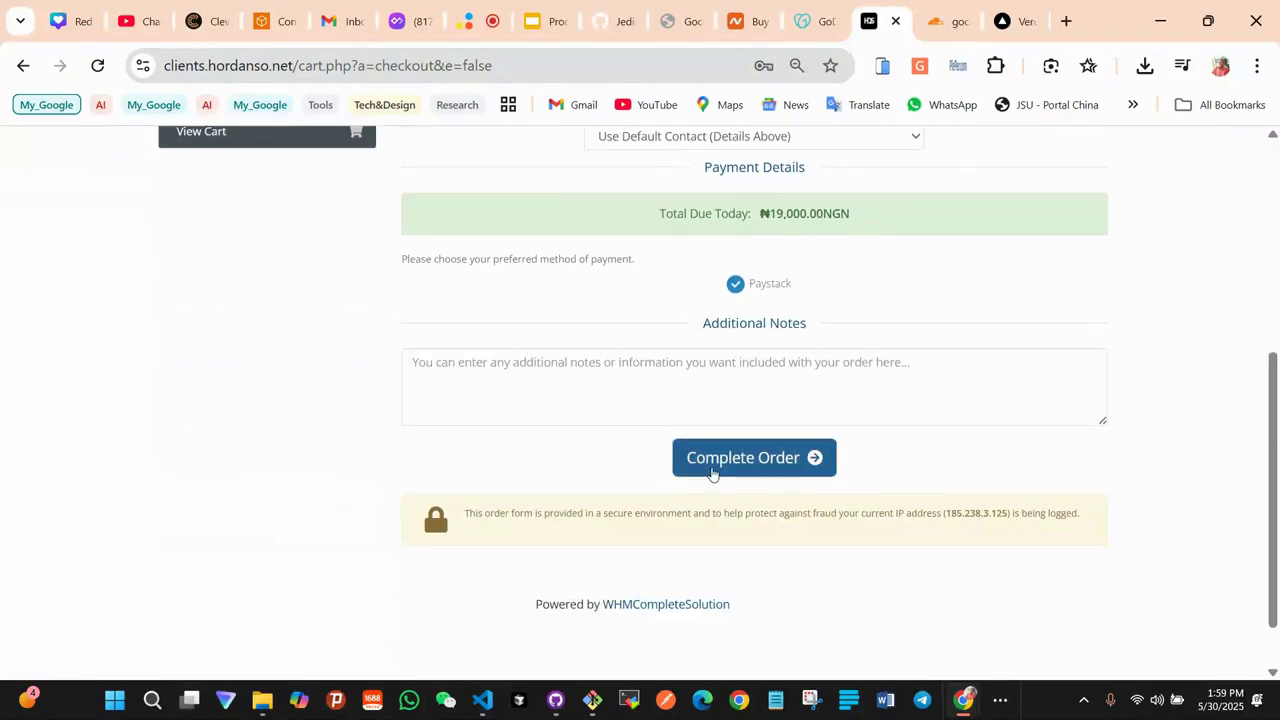
{"action": "left_click", "coordinate": [712, 472]}
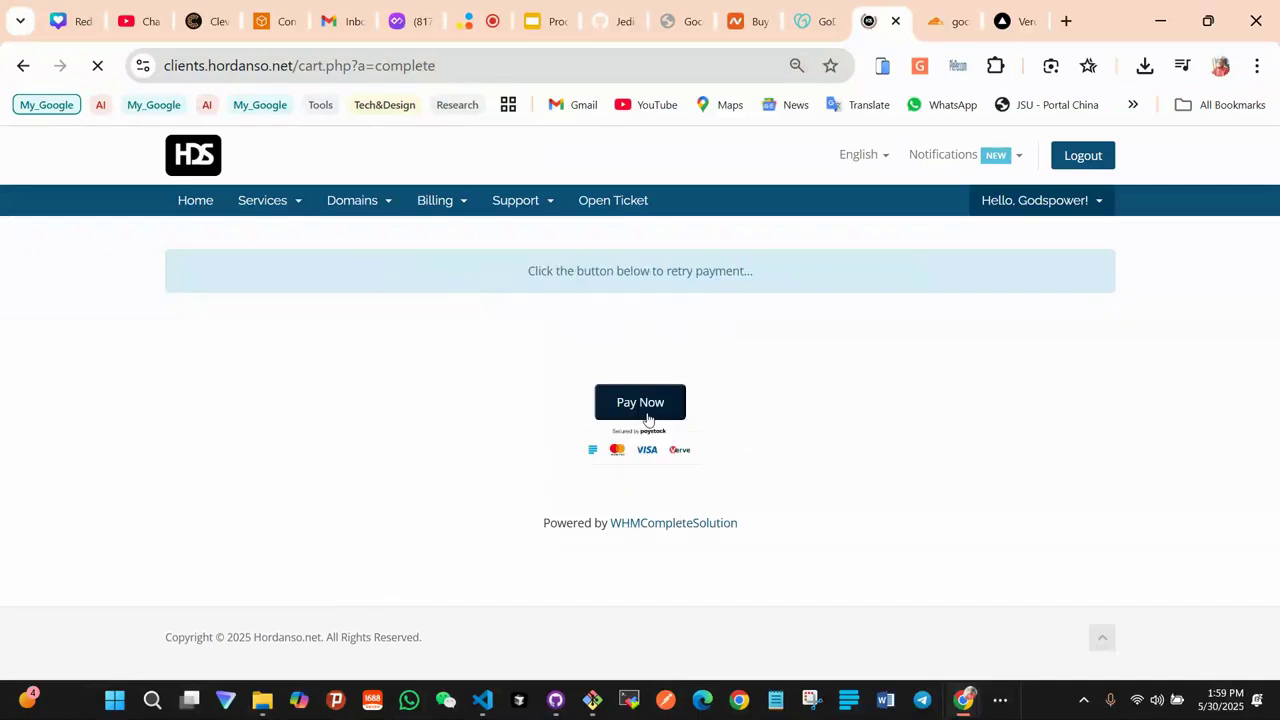
{"action": "left_click", "coordinate": [647, 419]}
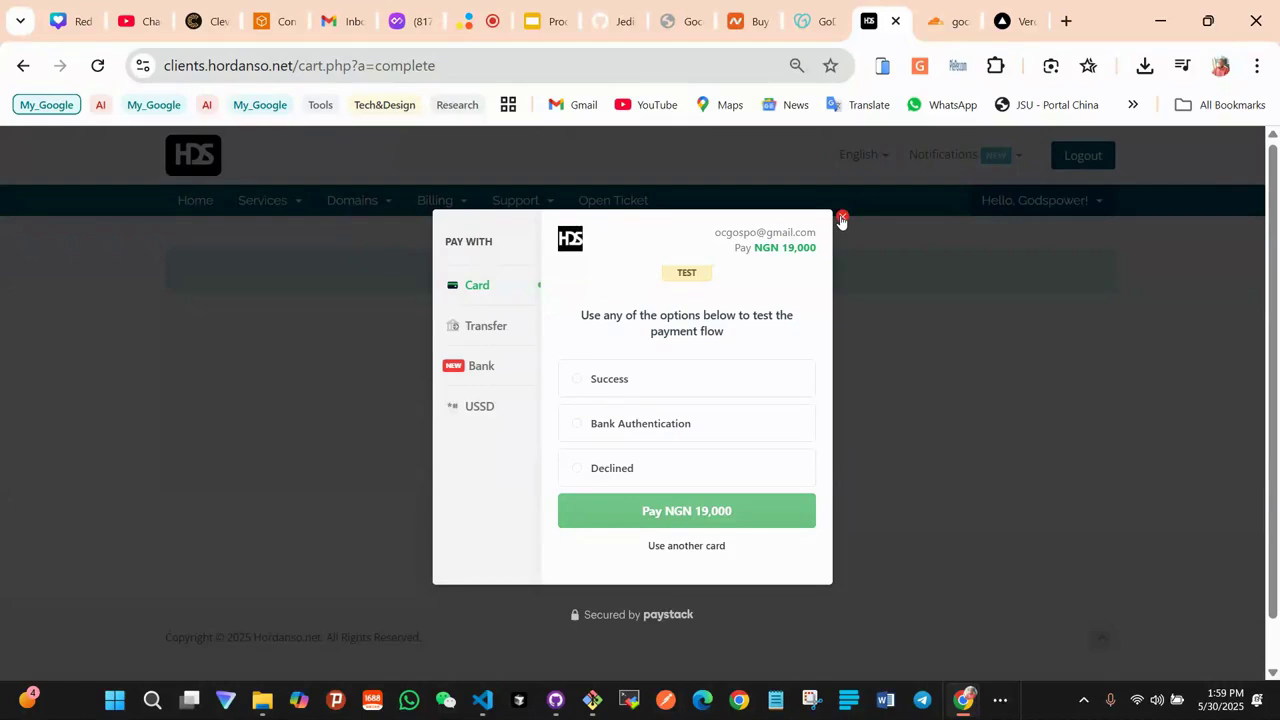
{"action": "left_click", "coordinate": [841, 219]}
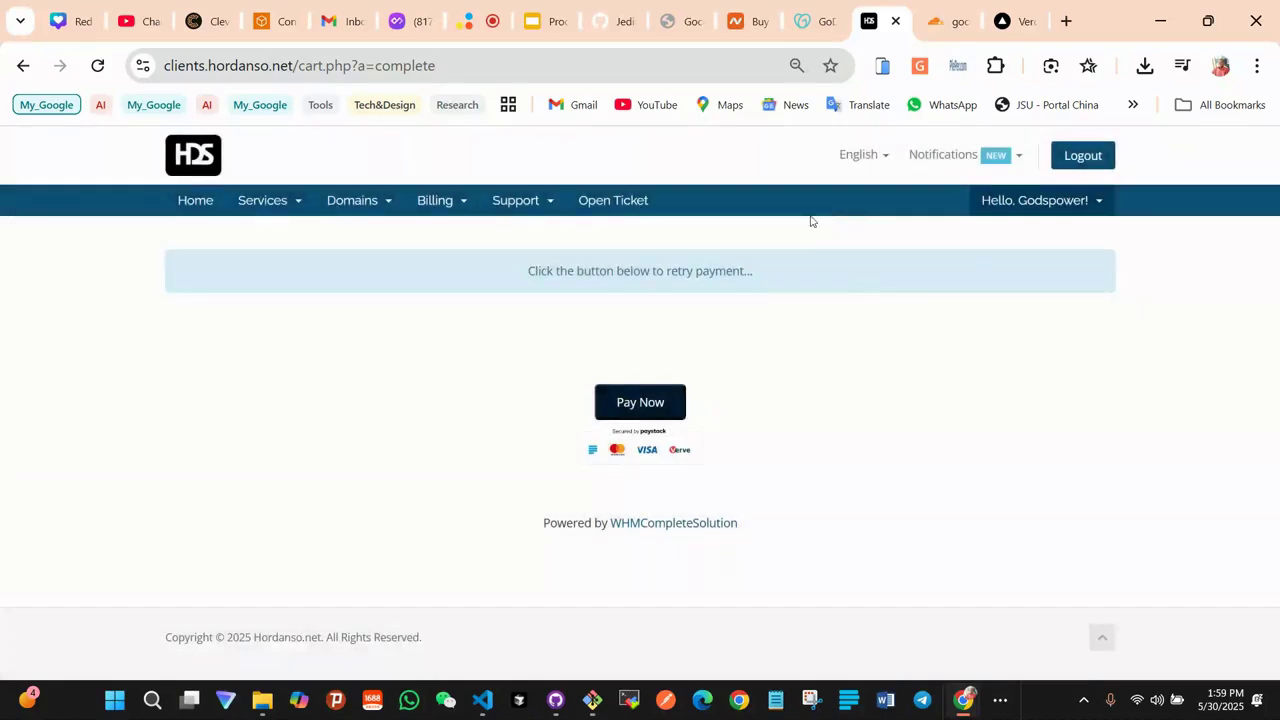
Open My Domains and examine the account's domains with their registration dates, due dates and statuses
{"action": "left_click", "coordinate": [343, 200]}
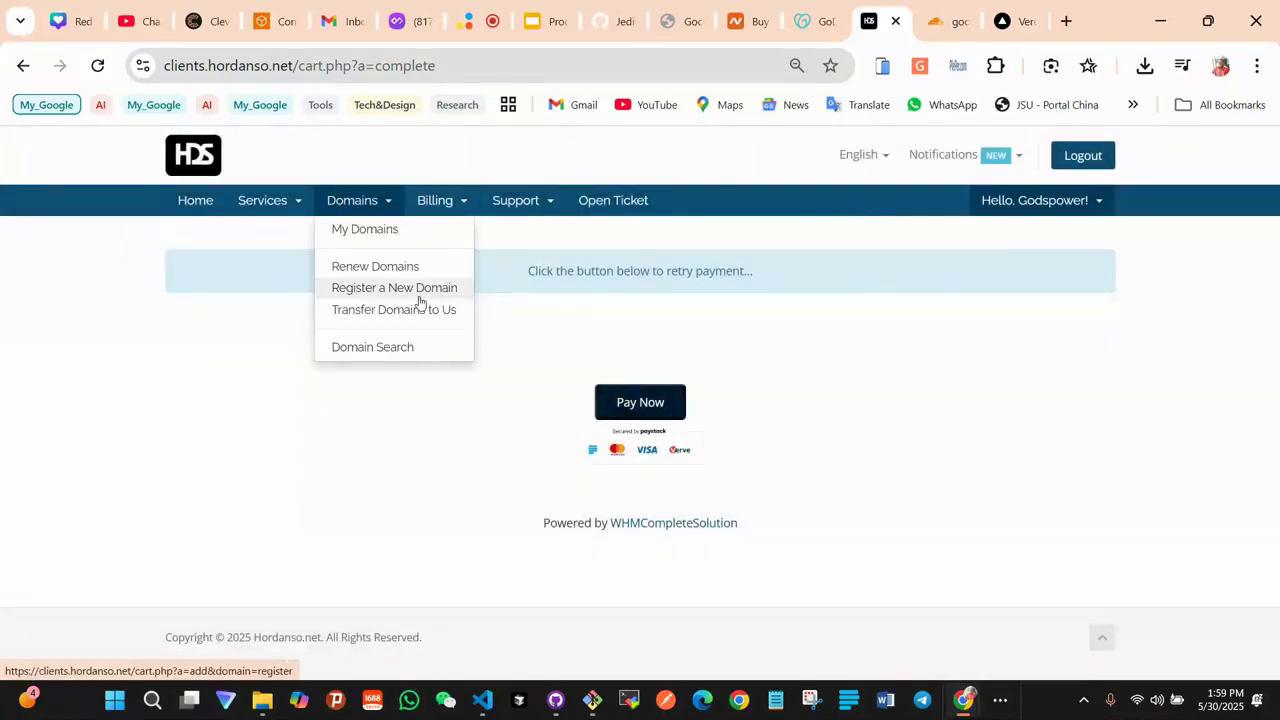
{"action": "left_click", "coordinate": [363, 232]}
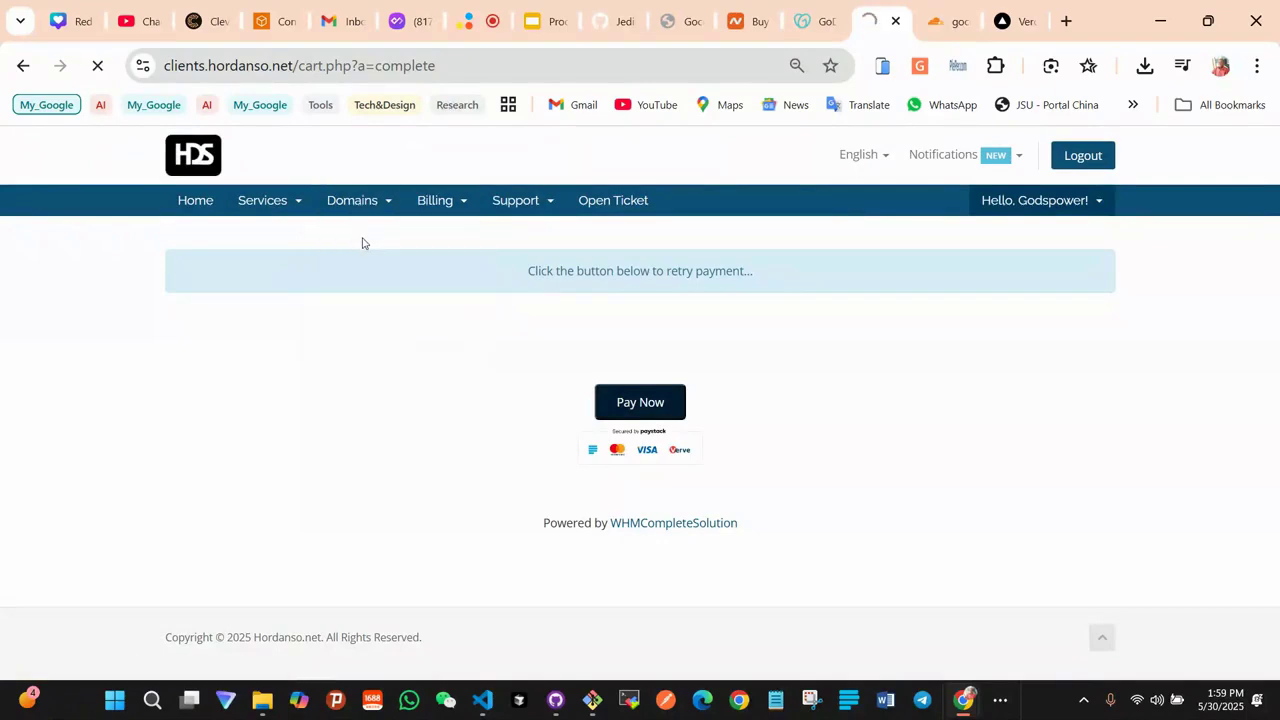
{"action": "scroll", "coordinate": [758, 343], "scroll_direction": "down", "scroll_amount": 2}
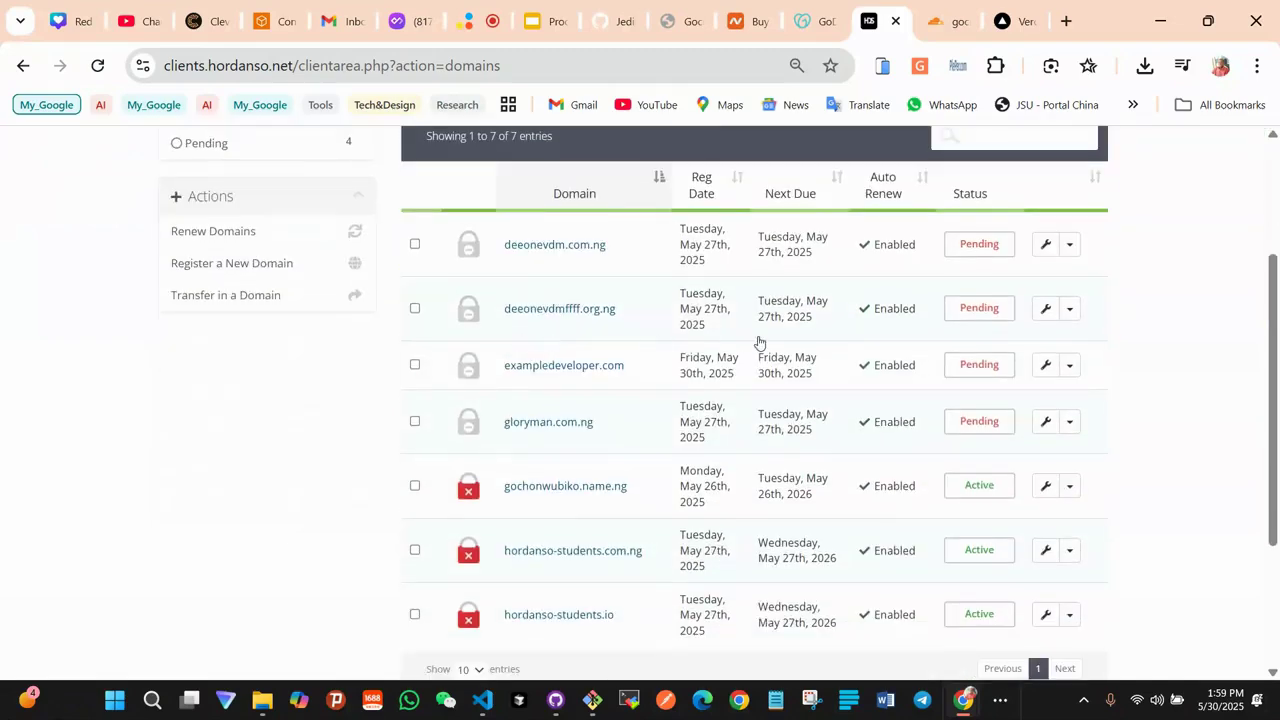
{"action": "scroll", "coordinate": [608, 338], "scroll_direction": "down", "scroll_amount": 2}
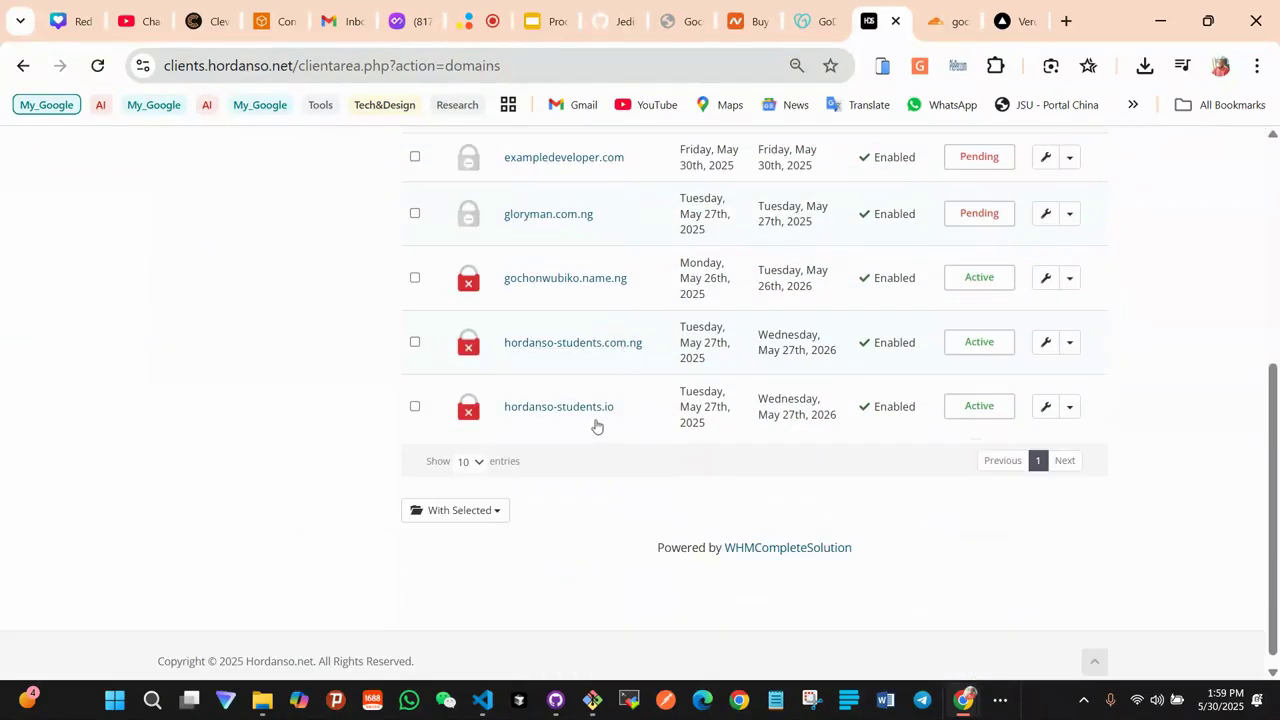
{"action": "scroll", "coordinate": [590, 424], "scroll_direction": "up", "scroll_amount": 4}
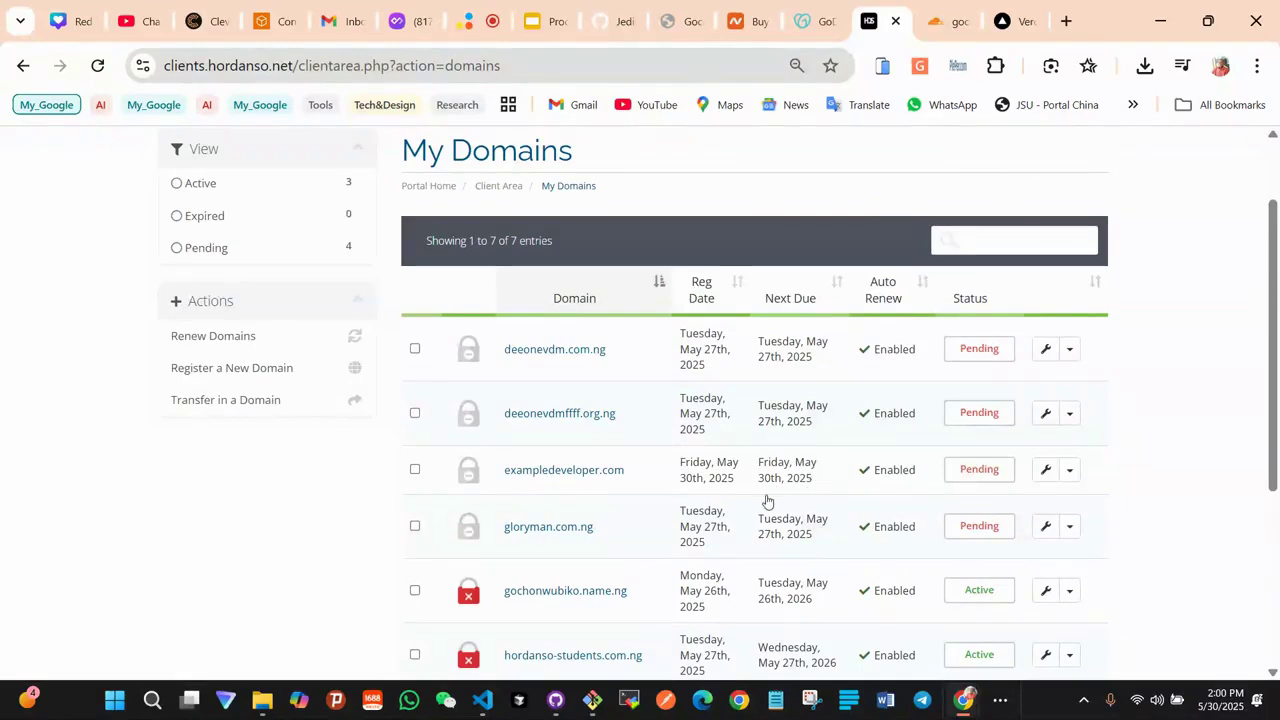
{"action": "scroll", "coordinate": [714, 491], "scroll_direction": "down", "scroll_amount": 3}
{"action": "scroll", "coordinate": [590, 520], "scroll_direction": "up", "scroll_amount": 5}
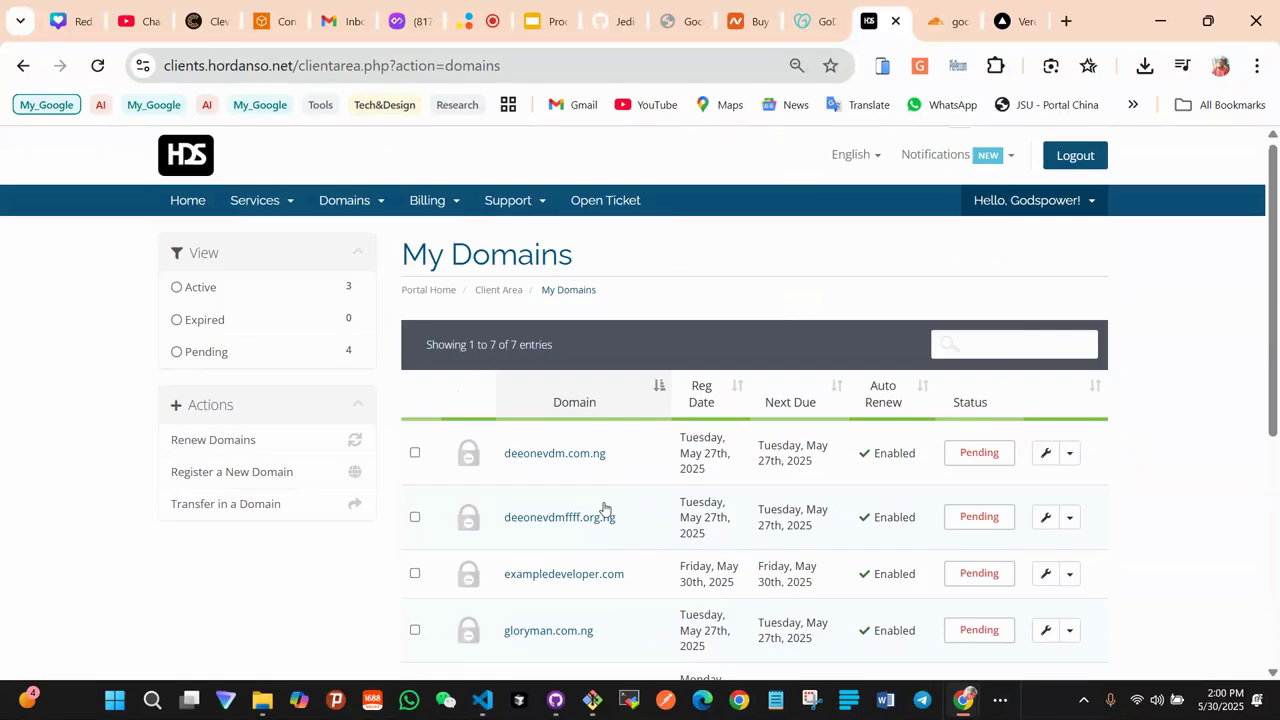
{"action": "scroll", "coordinate": [604, 509], "scroll_direction": "down", "scroll_amount": 3}
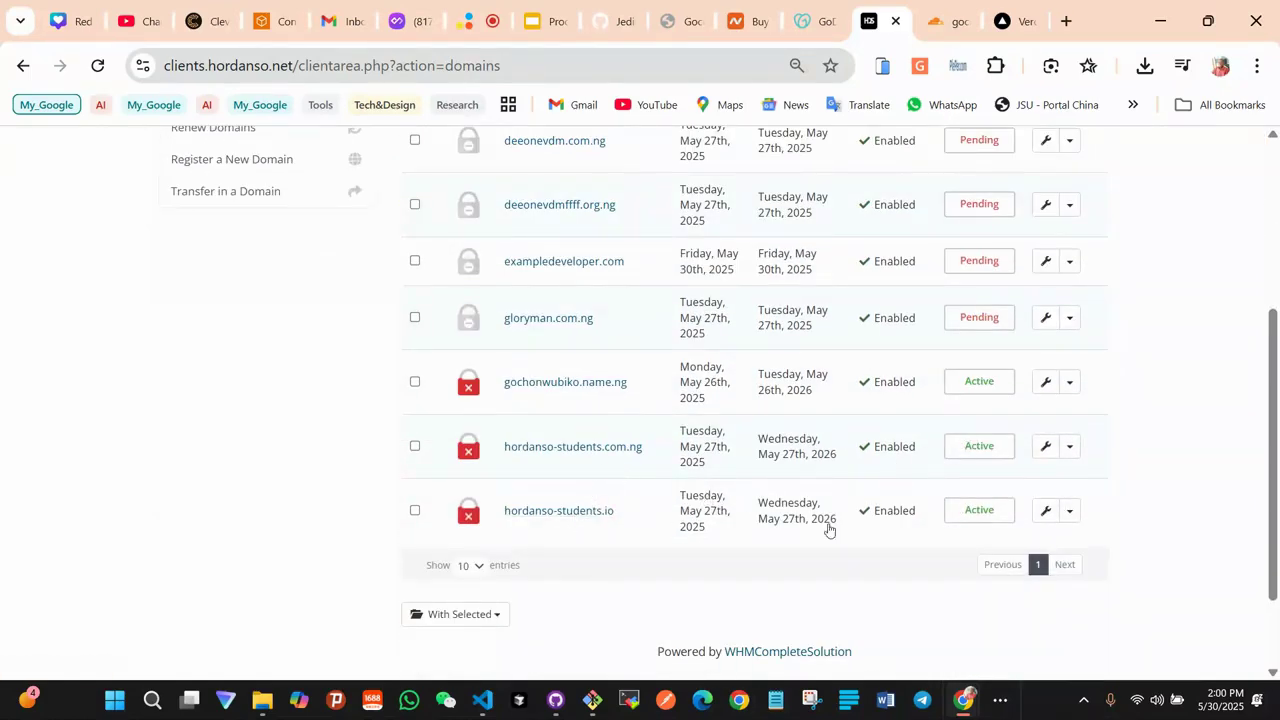
{"action": "scroll", "coordinate": [810, 508], "scroll_direction": "up", "scroll_amount": 1}
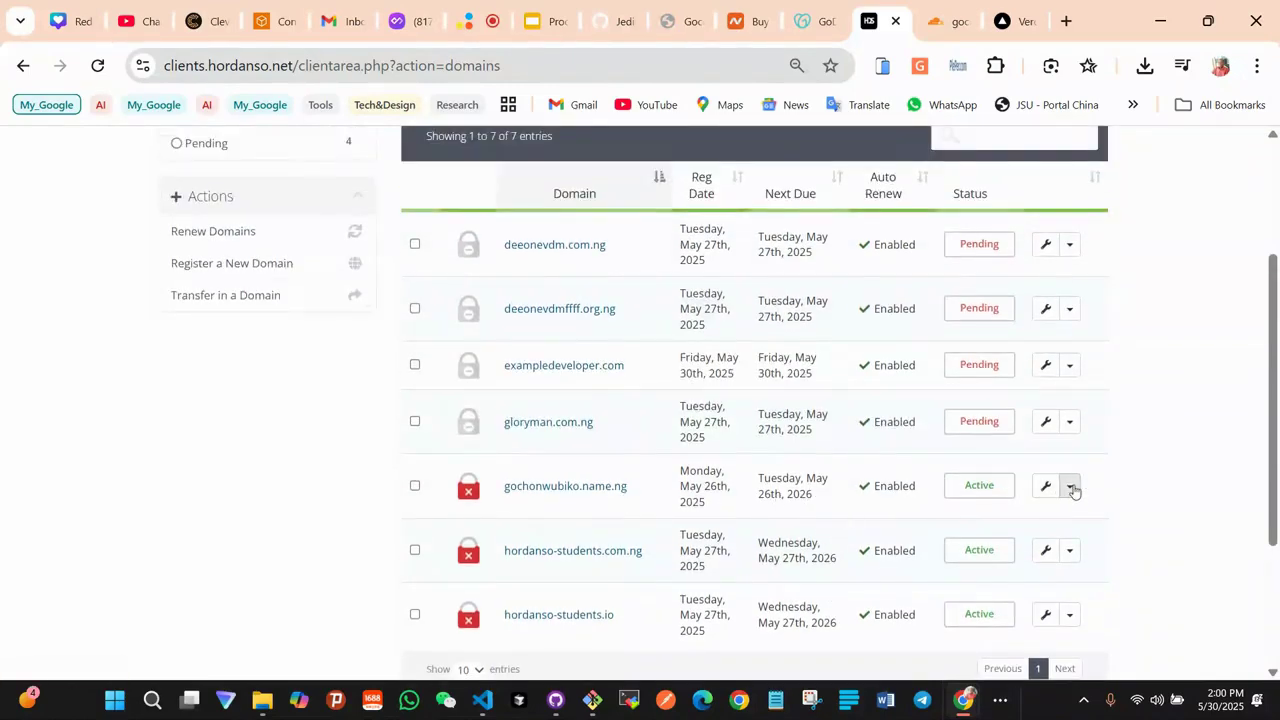
Open nameserver management for the active .name.ng domain in My Domains
{"action": "left_click", "coordinate": [1070, 488]}
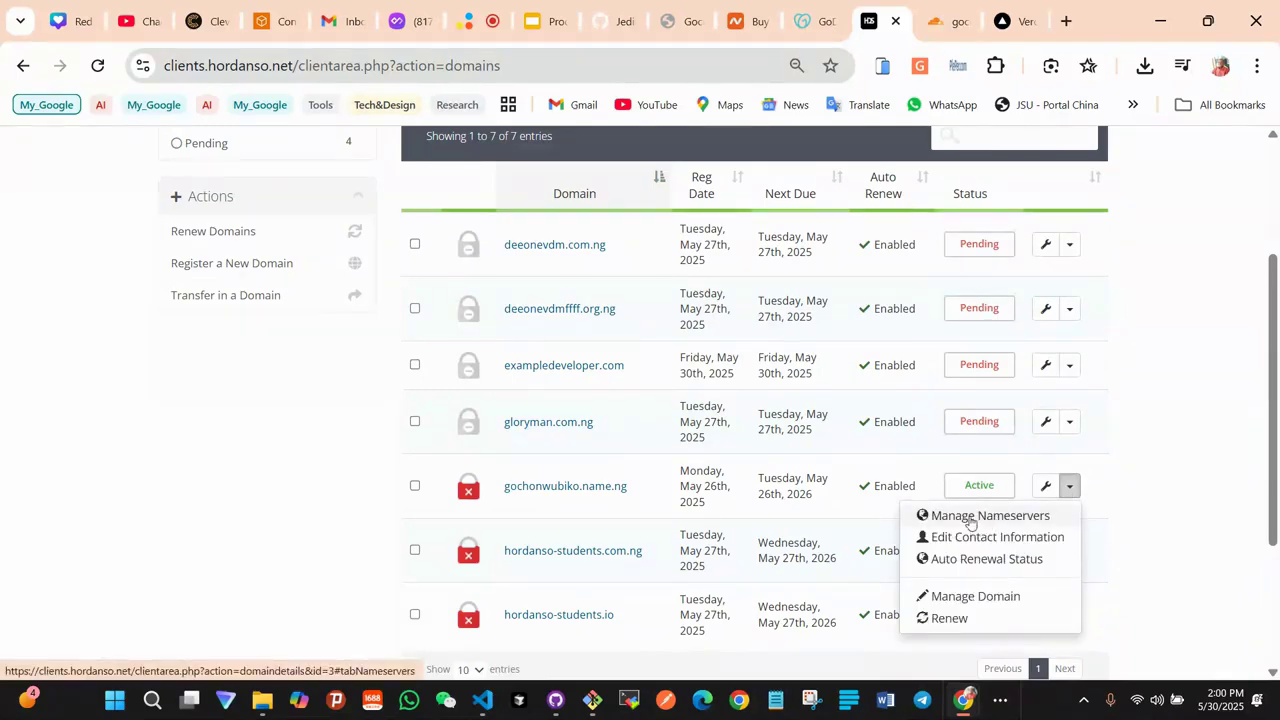
{"action": "scroll", "coordinate": [843, 505], "scroll_direction": "up", "scroll_amount": 2}
{"action": "scroll", "coordinate": [845, 483], "scroll_direction": "down", "scroll_amount": 4}
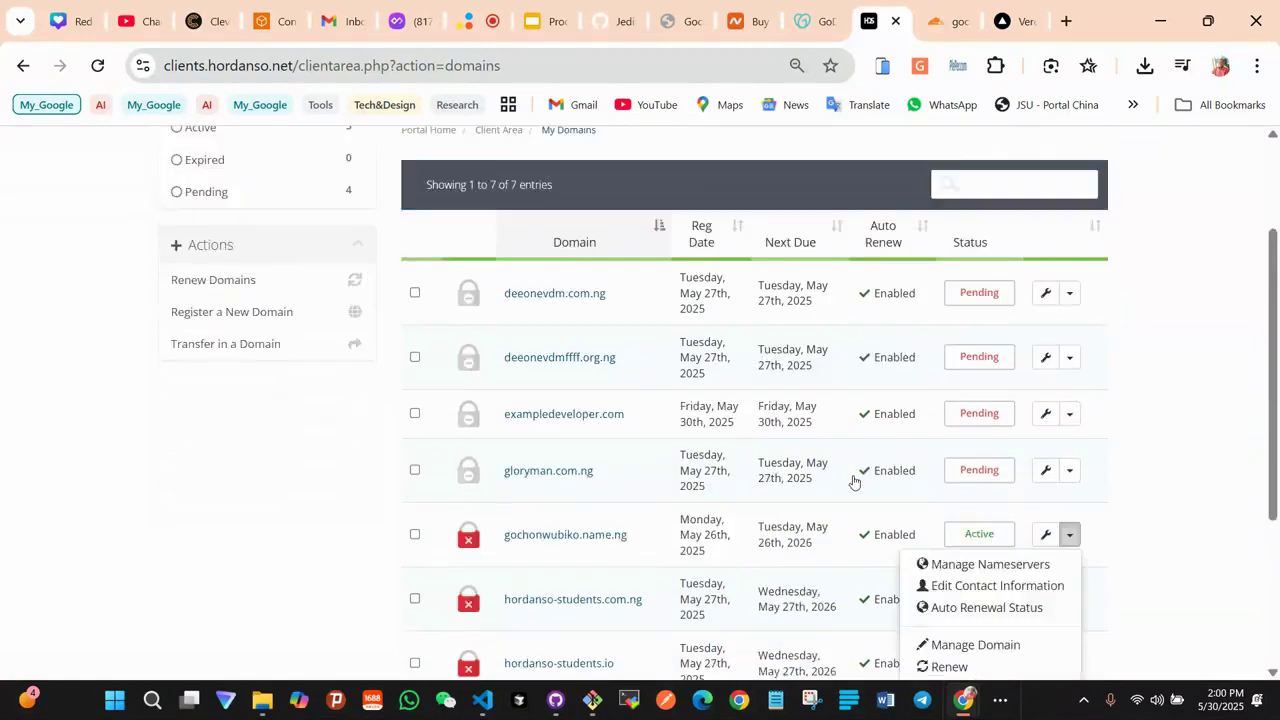
{"action": "left_click", "coordinate": [960, 312]}
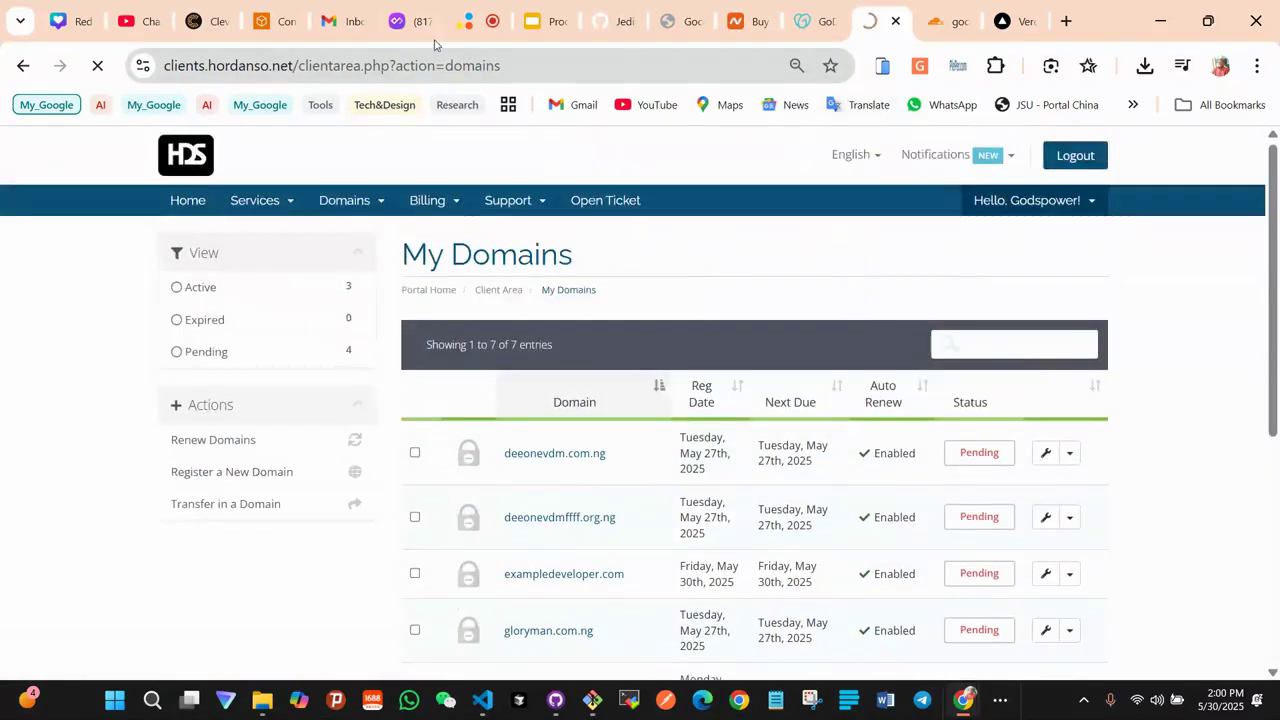
Consult slide 3 of the Google Slides deck on adding a domain to Cloudflare, and open the domain's Overview in the Cloudflare dashboard
{"action": "left_click", "coordinate": [532, 22]}
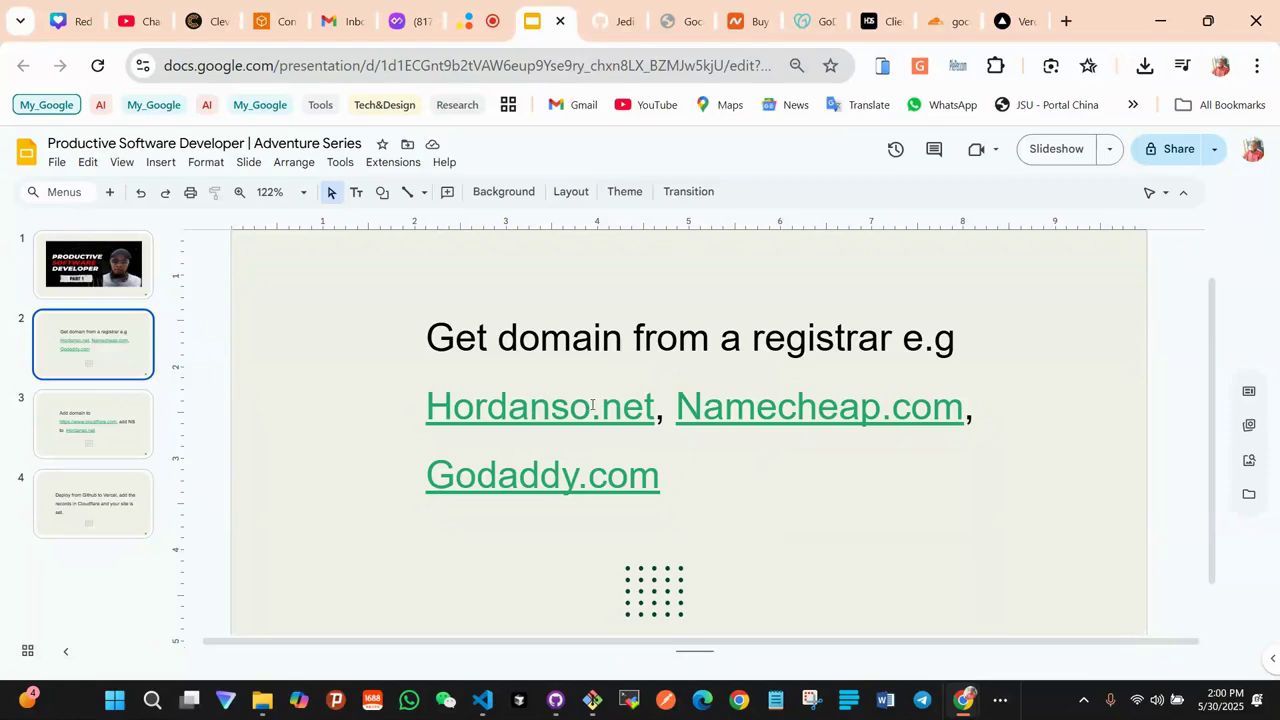
{"action": "left_click", "coordinate": [126, 420]}
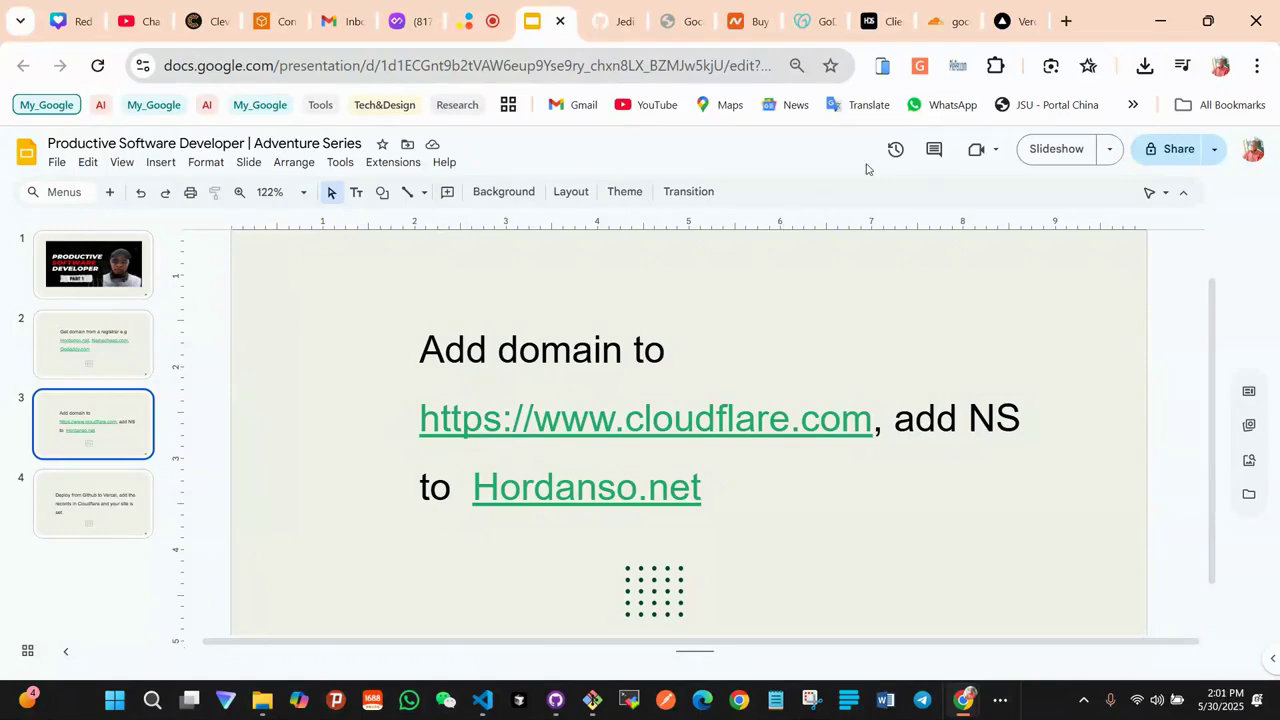
{"action": "left_click", "coordinate": [947, 21]}
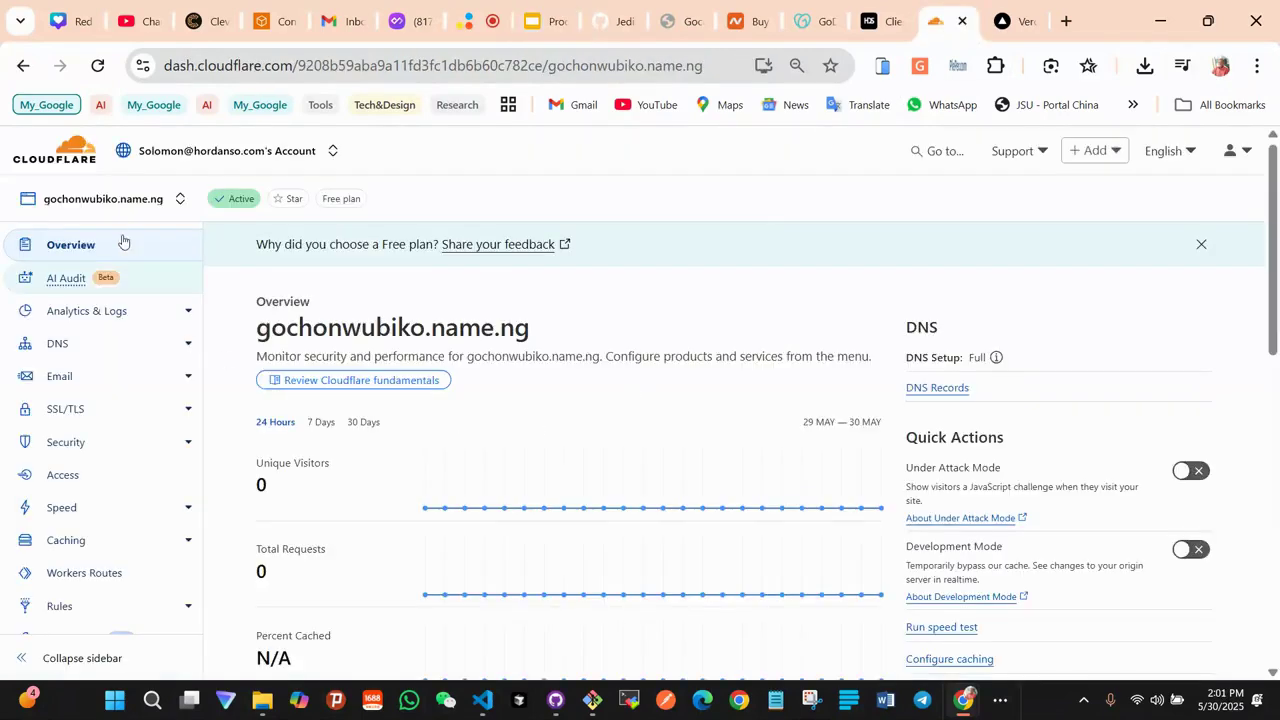
{"action": "left_click", "coordinate": [71, 247]}
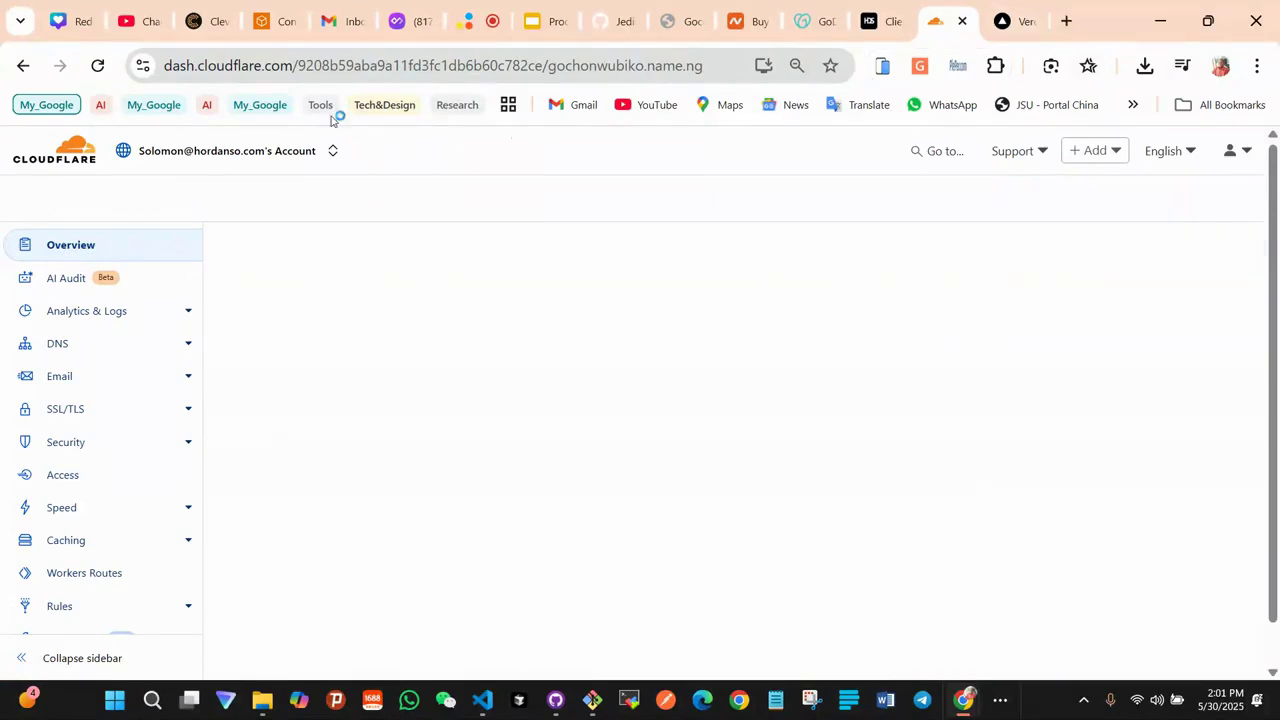
Open cloudflare.com in a new browser tab, look over its home page, and close the tab
{"action": "left_click", "coordinate": [1065, 21]}
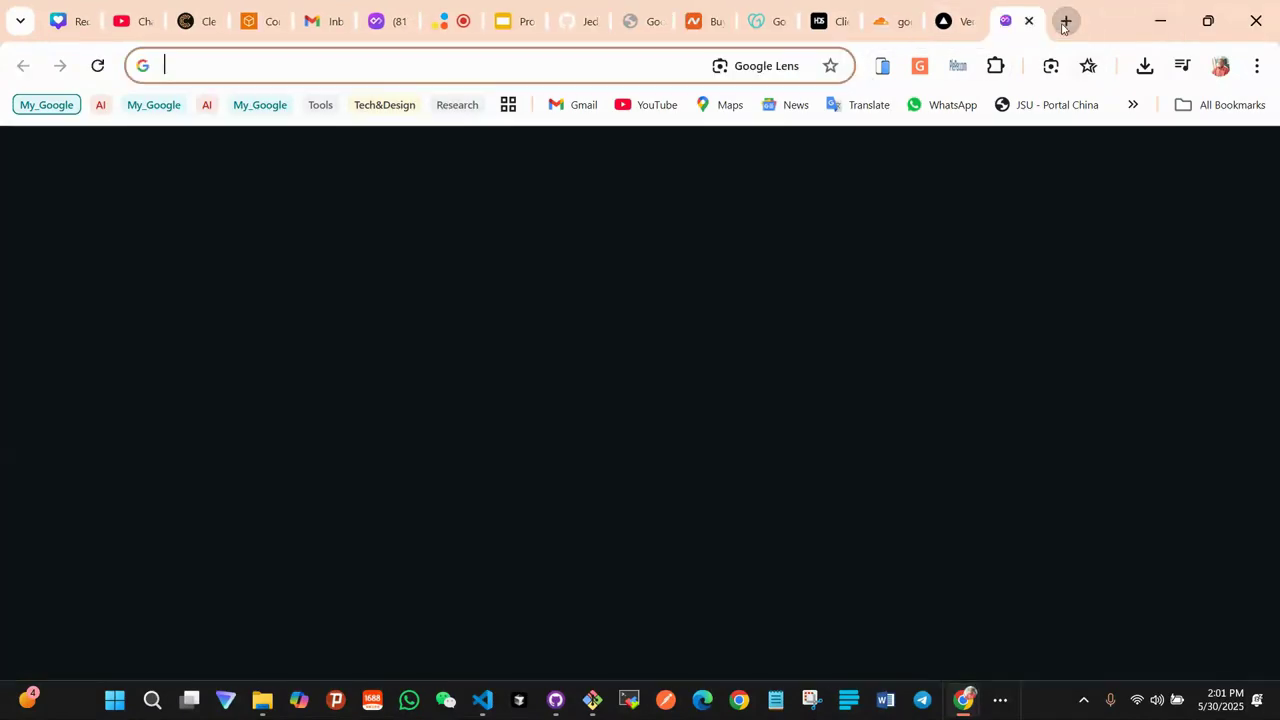
{"action": "type", "text": "clo"}
{"action": "key", "text": "End"}
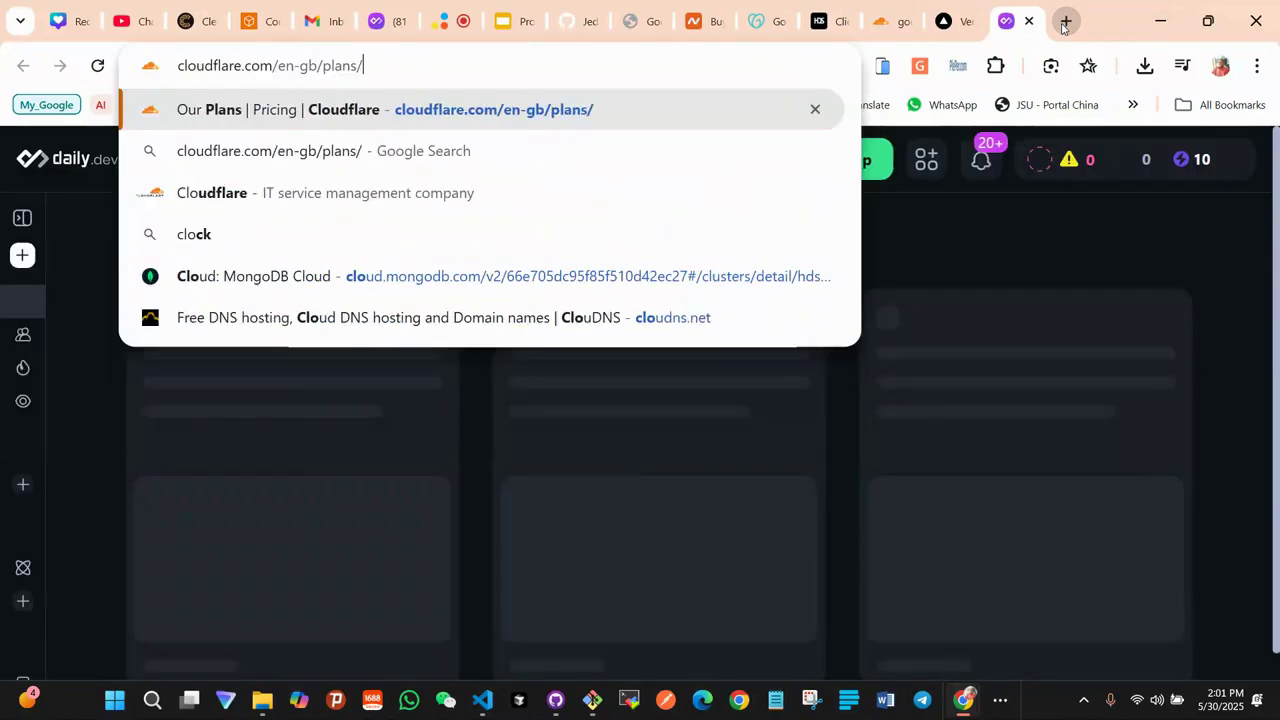
{"action": "key", "text": "BackSpace"}
{"action": "key", "text": "BackSpace"}
{"action": "key", "text": "BackSpace"}
{"action": "key", "text": "BackSpace"}
{"action": "key", "text": "BackSpace"}
{"action": "key", "text": "BackSpace"}
{"action": "key", "text": "BackSpace"}
{"action": "key", "text": "BackSpace"}
{"action": "key", "text": "BackSpace"}
{"action": "key", "text": "BackSpace"}
{"action": "key", "text": "BackSpace"}
{"action": "key", "text": "BackSpace"}
{"action": "key", "text": "BackSpace"}
{"action": "key", "text": "BackSpace"}
{"action": "key", "text": "BackSpace"}
{"action": "key", "text": "BackSpace"}
{"action": "key", "text": "BackSpace"}
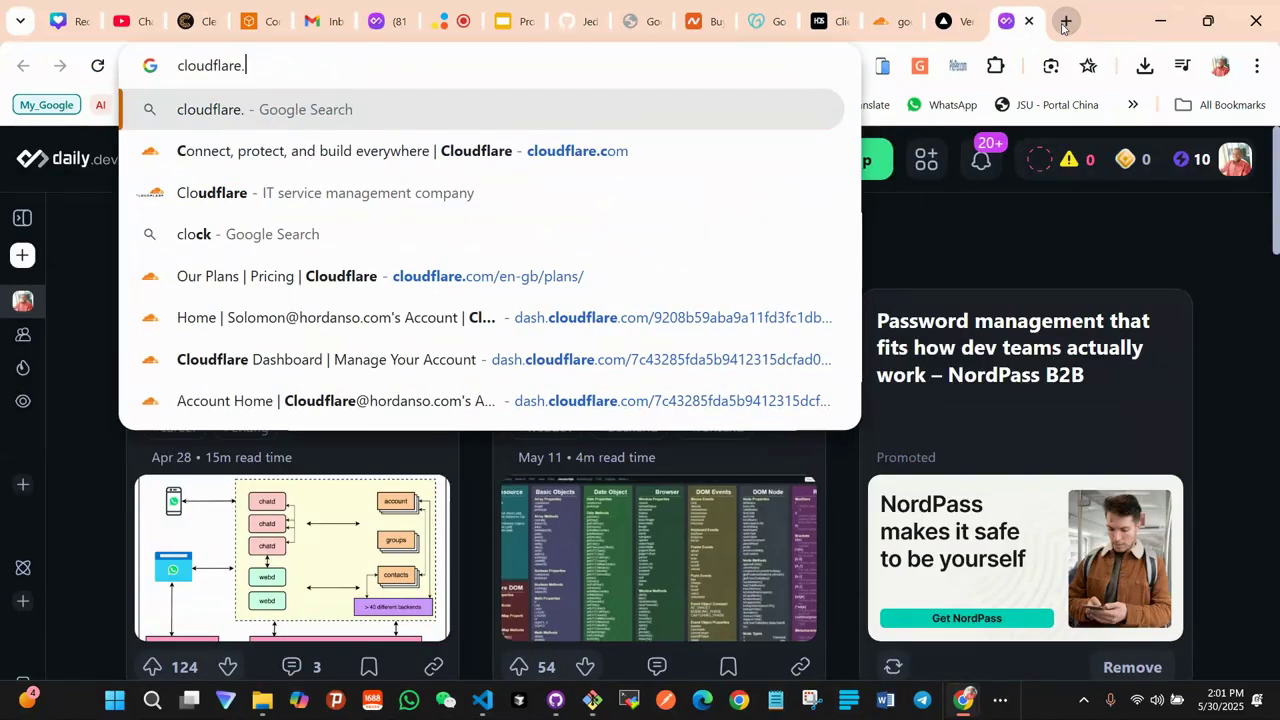
{"action": "type", "text": ".com"}
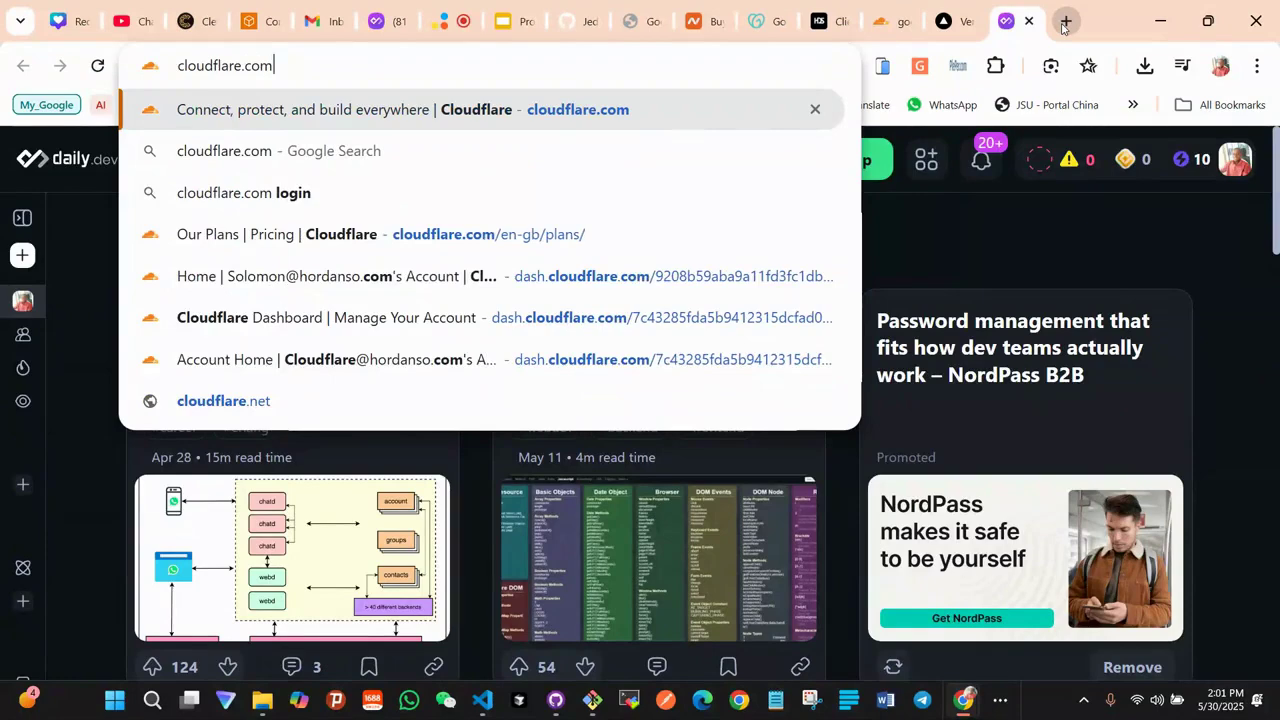
{"action": "key", "text": "Return"}
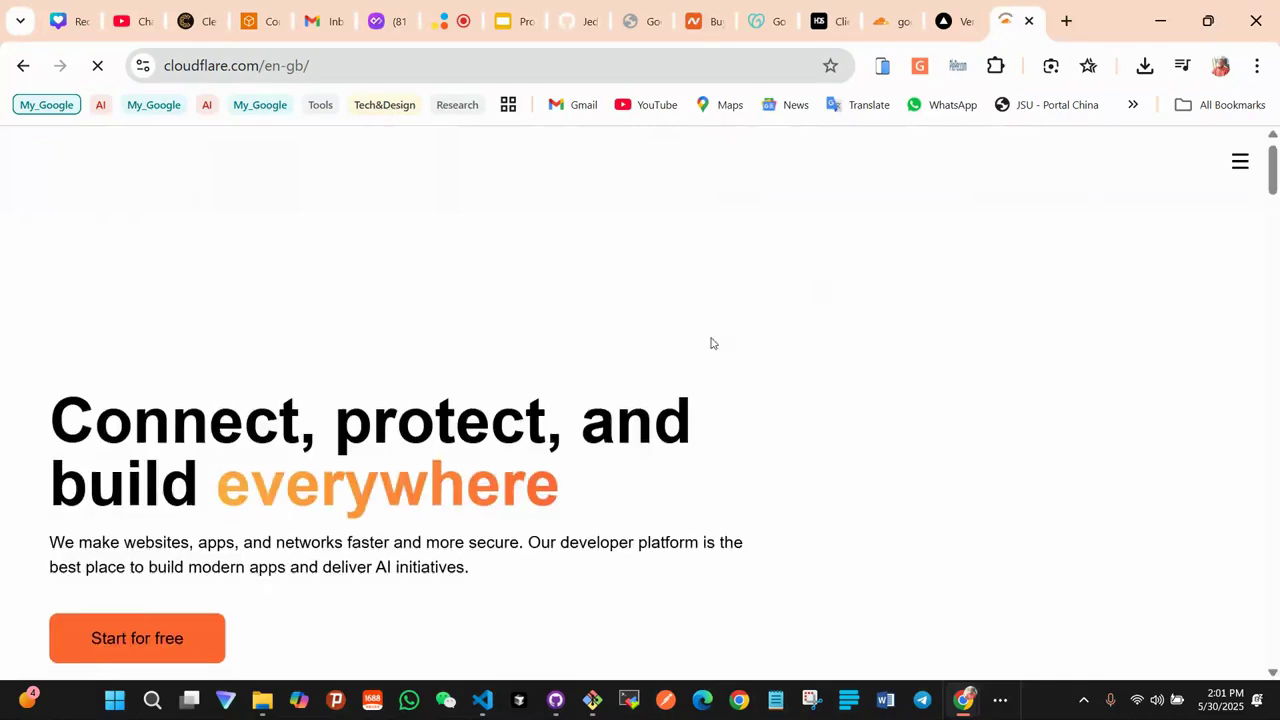
{"action": "scroll", "coordinate": [711, 343], "scroll_direction": "down", "scroll_amount": 5}
{"action": "scroll", "coordinate": [773, 329], "scroll_direction": "up", "scroll_amount": 5}
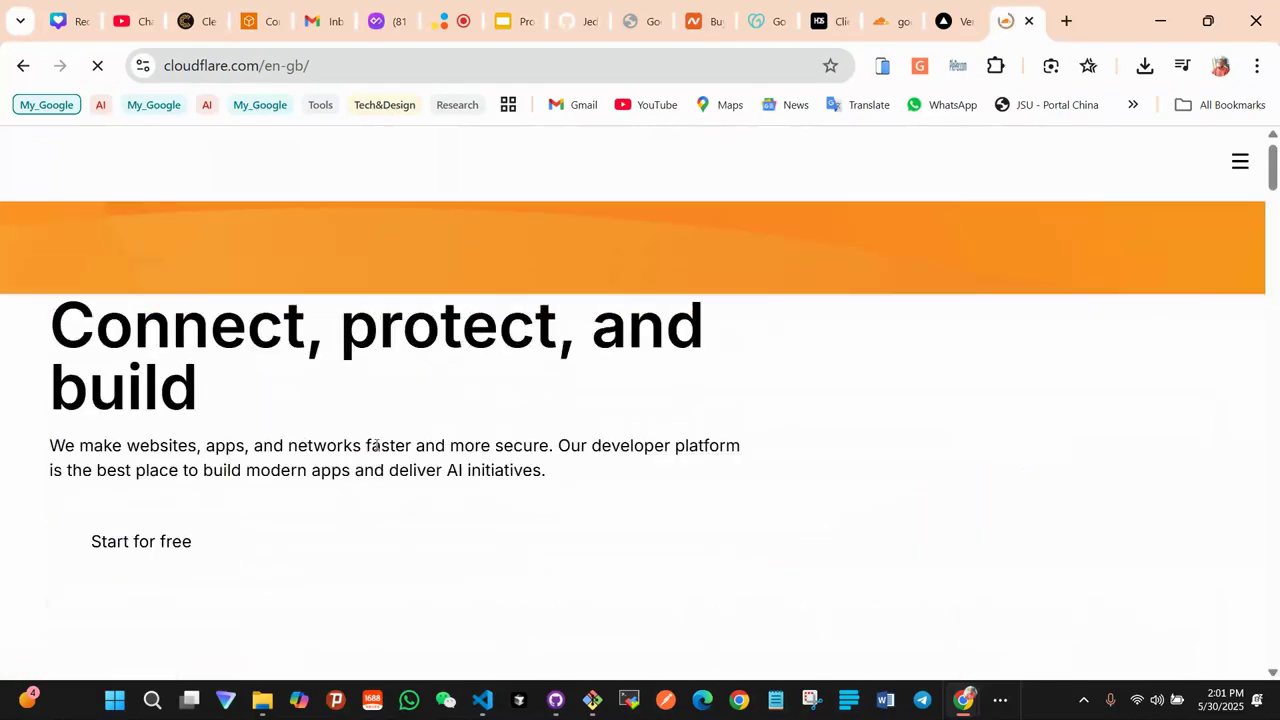
{"action": "key", "text": "ctrl+w"}
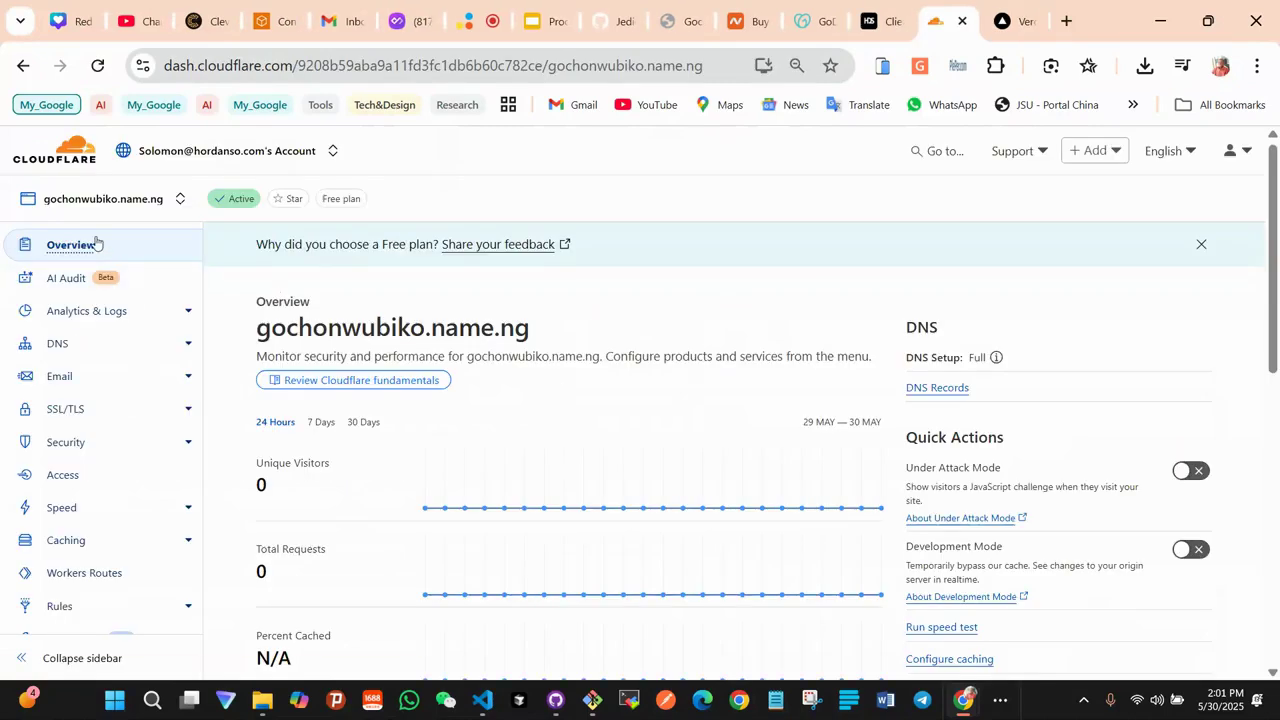
Open the list of all domains in the Cloudflare account from the domain switcher
{"action": "left_click", "coordinate": [81, 279]}
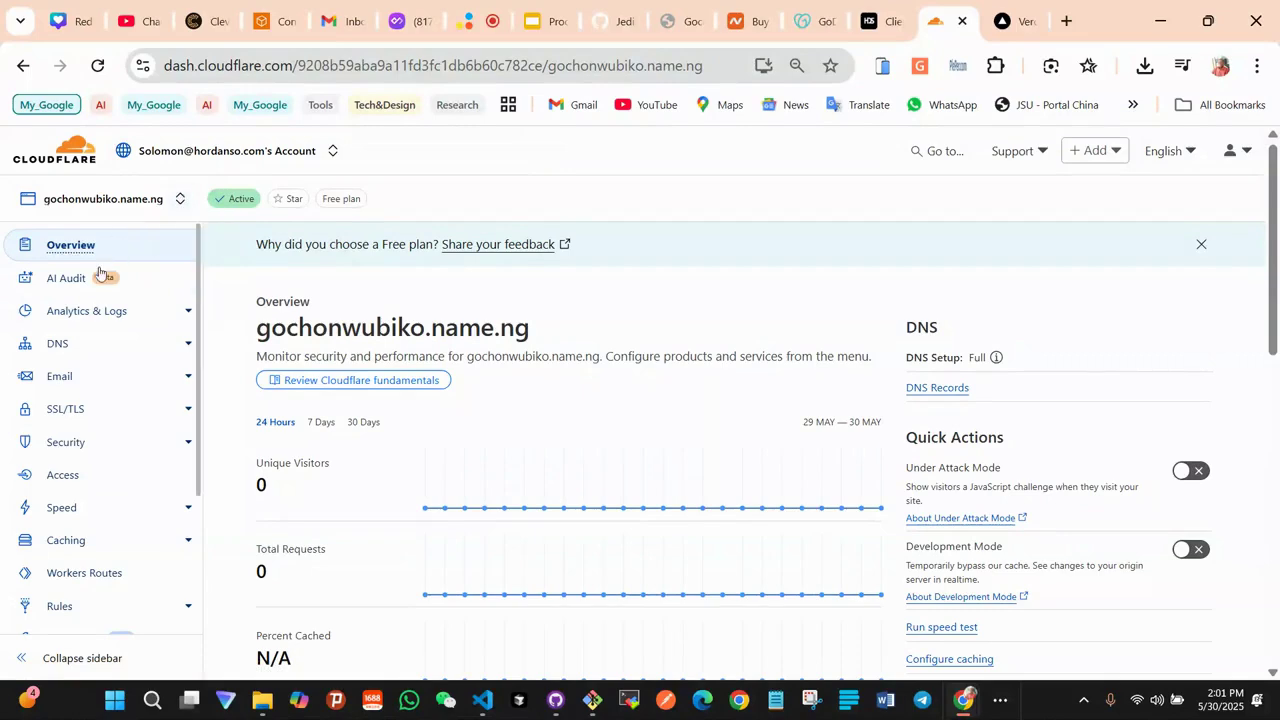
{"action": "left_click", "coordinate": [181, 198]}
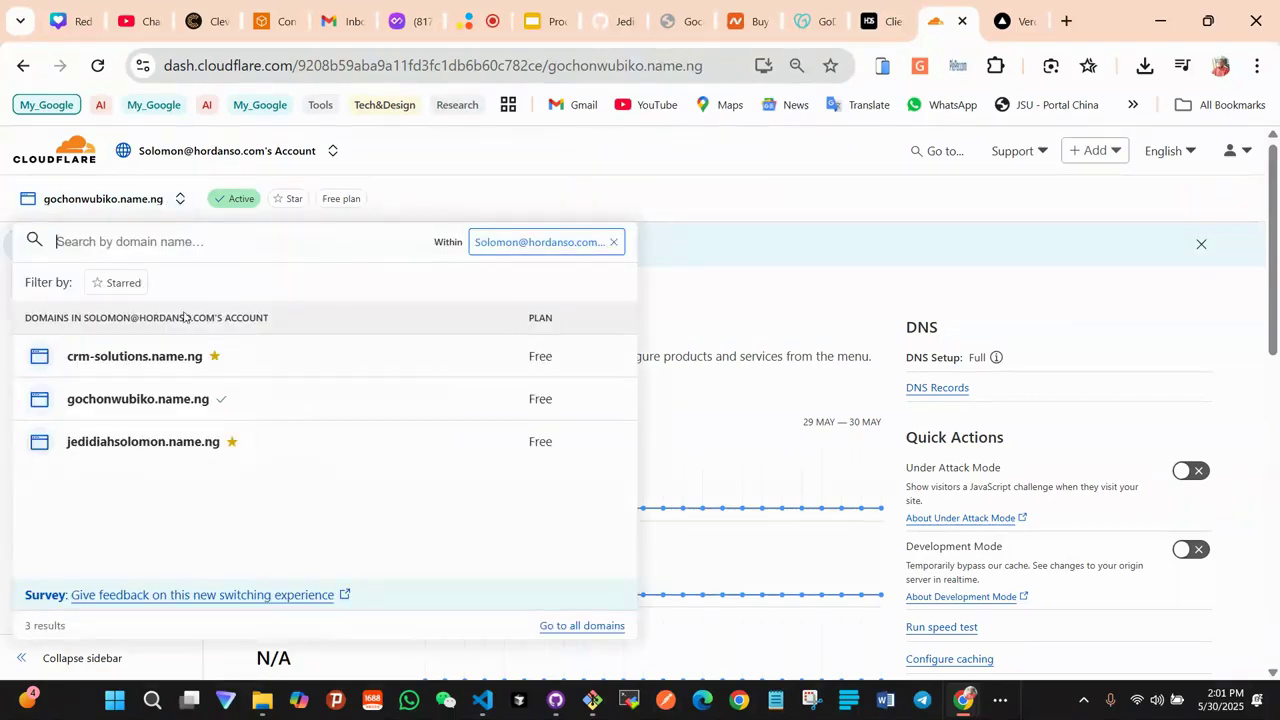
{"action": "scroll", "coordinate": [214, 423], "scroll_direction": "down", "scroll_amount": 1}
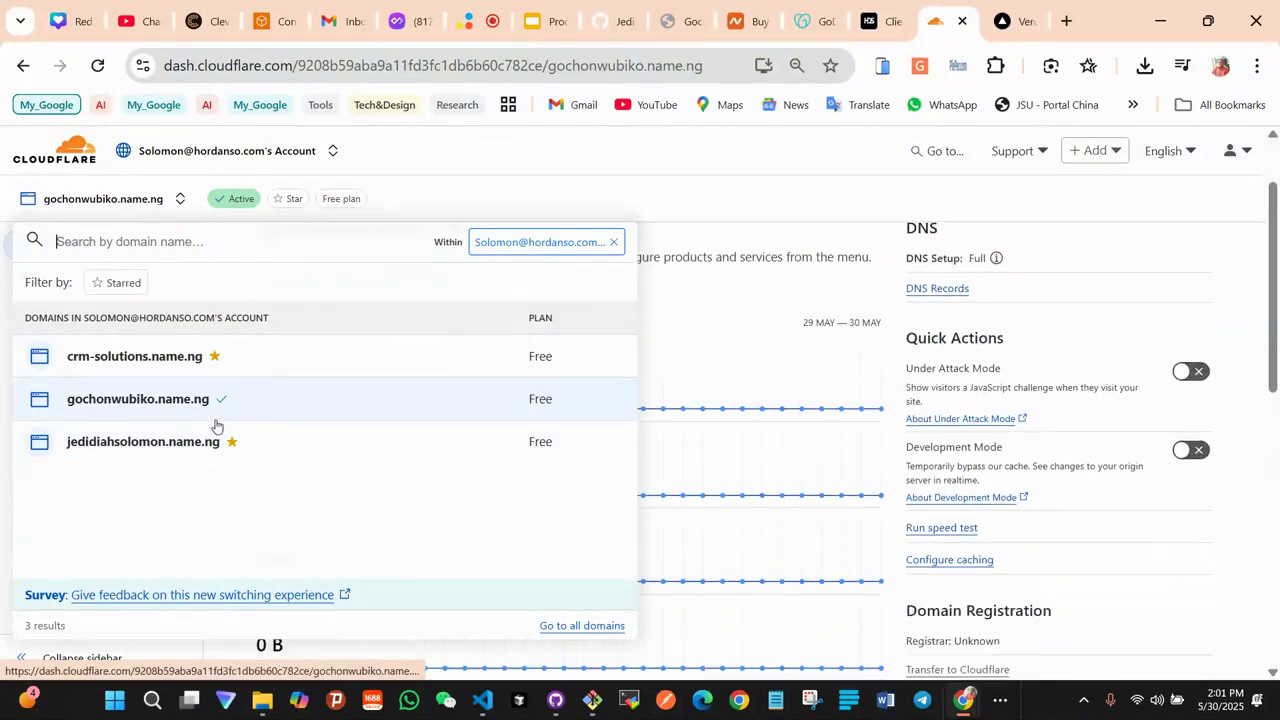
{"action": "left_click", "coordinate": [581, 626]}
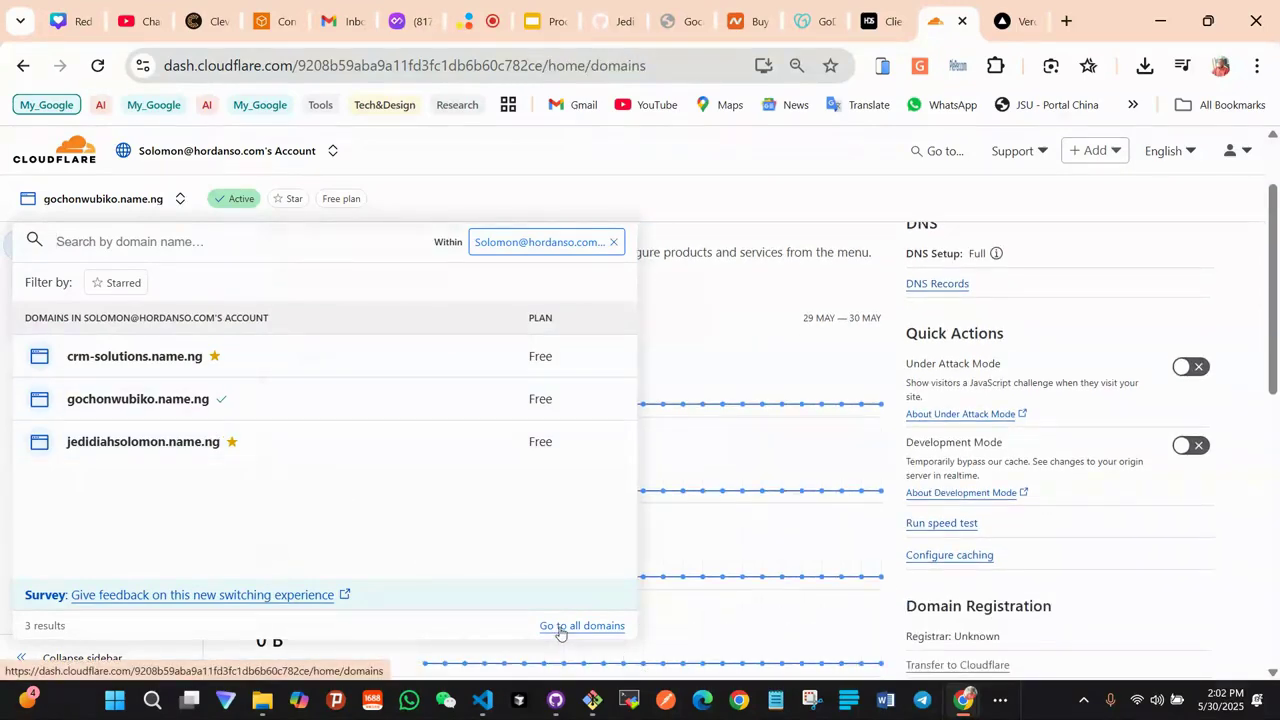
{"action": "scroll", "coordinate": [345, 406], "scroll_direction": "down", "scroll_amount": 1}
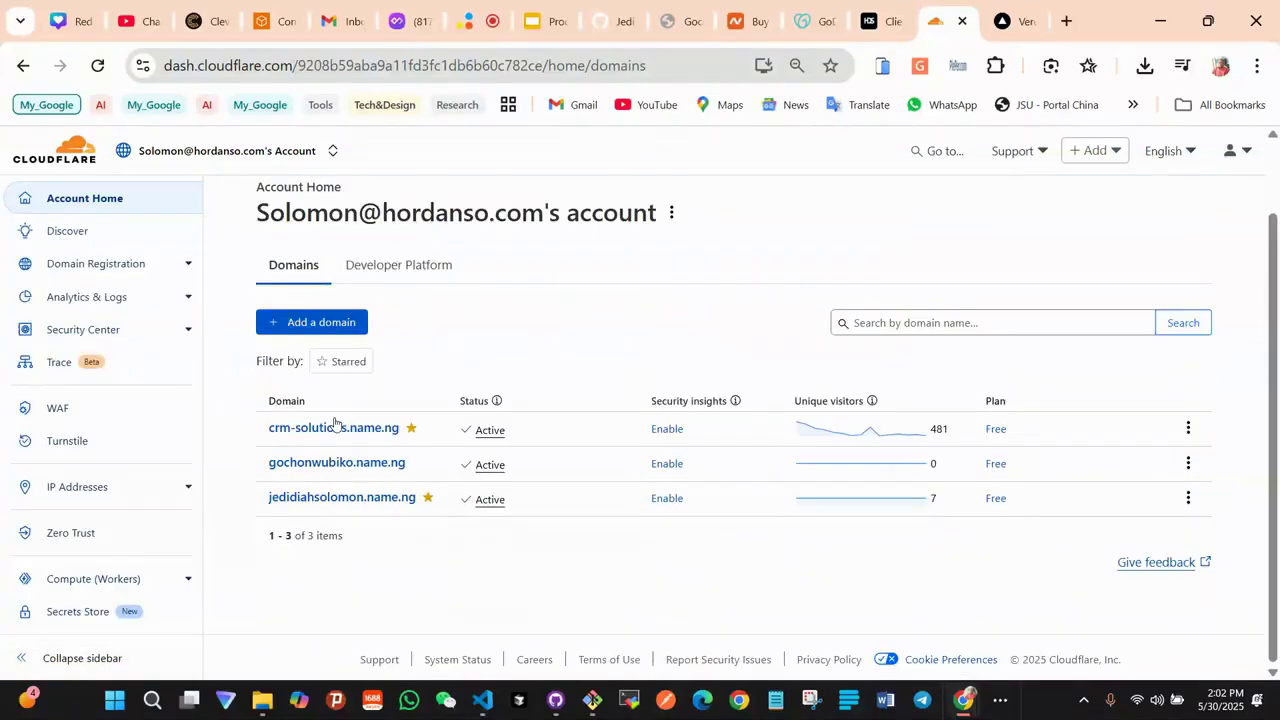
{"action": "scroll", "coordinate": [362, 404], "scroll_direction": "up", "scroll_amount": 1}
{"action": "scroll", "coordinate": [428, 380], "scroll_direction": "down", "scroll_amount": 1}
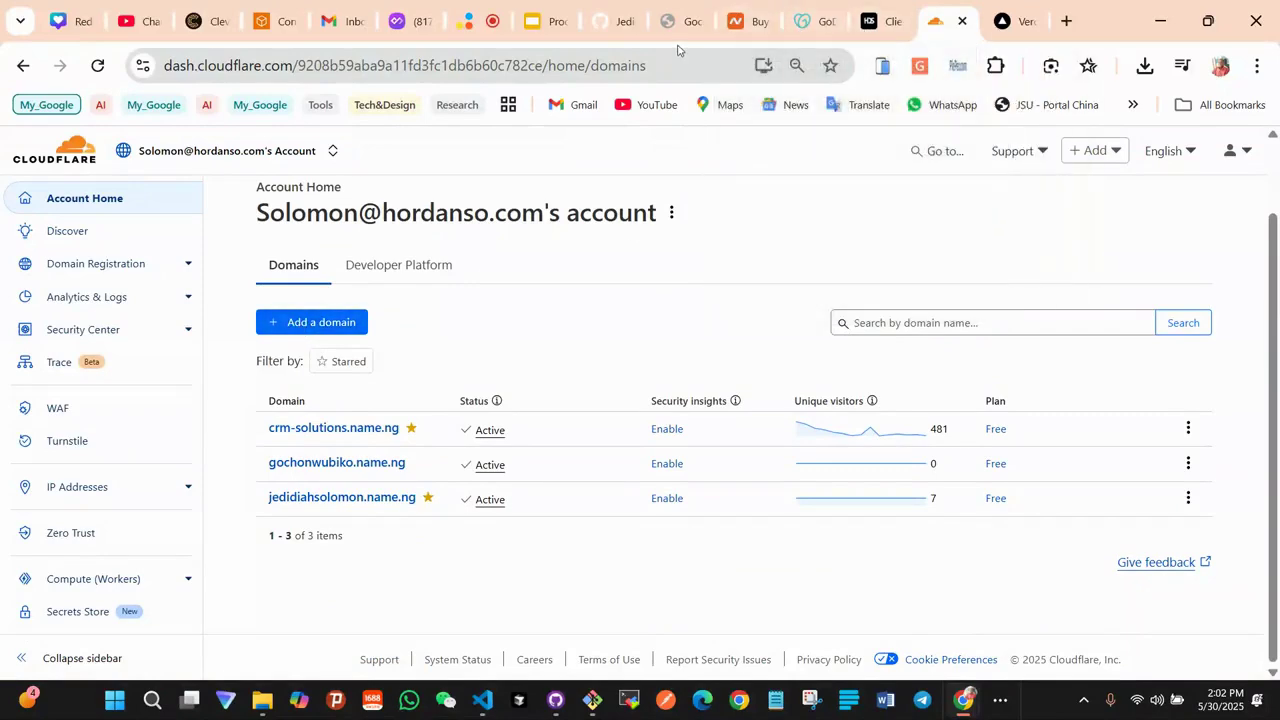
Switch to the Hordanso client area and copy the domain name exampledeveloper.com from the My Domains list
{"action": "left_click", "coordinate": [884, 20]}
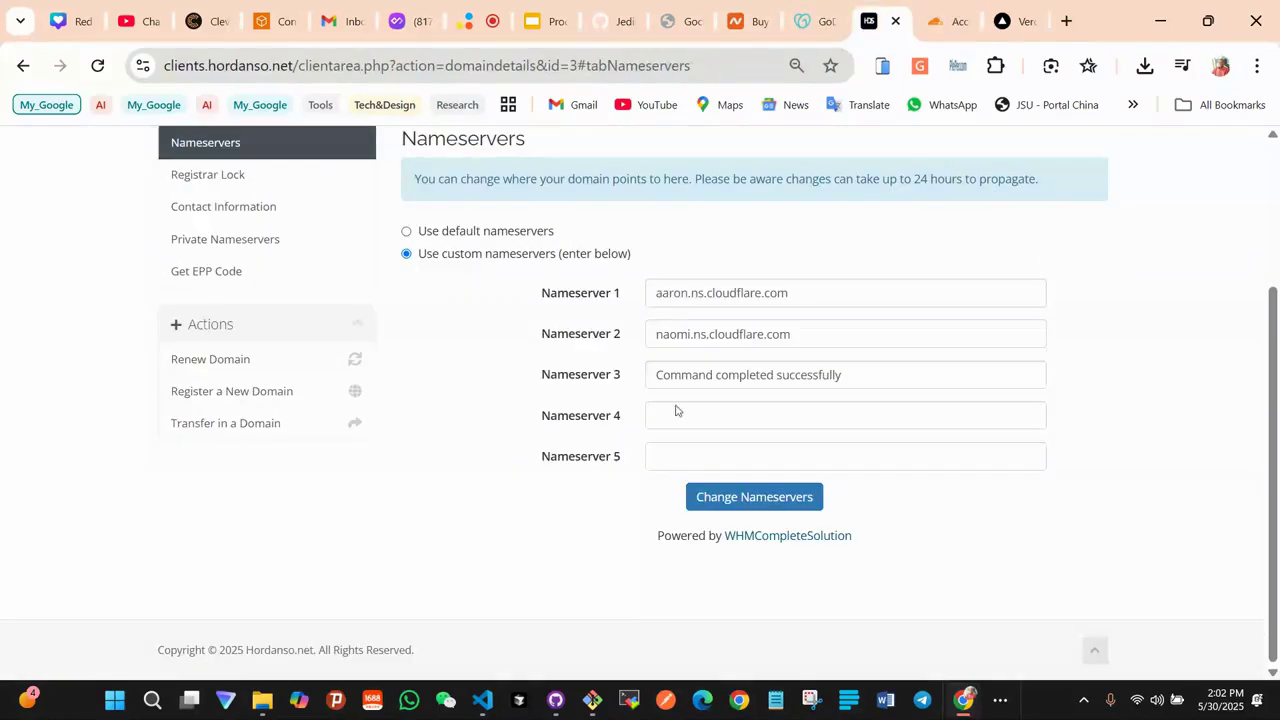
{"action": "scroll", "coordinate": [588, 423], "scroll_direction": "up", "scroll_amount": 2}
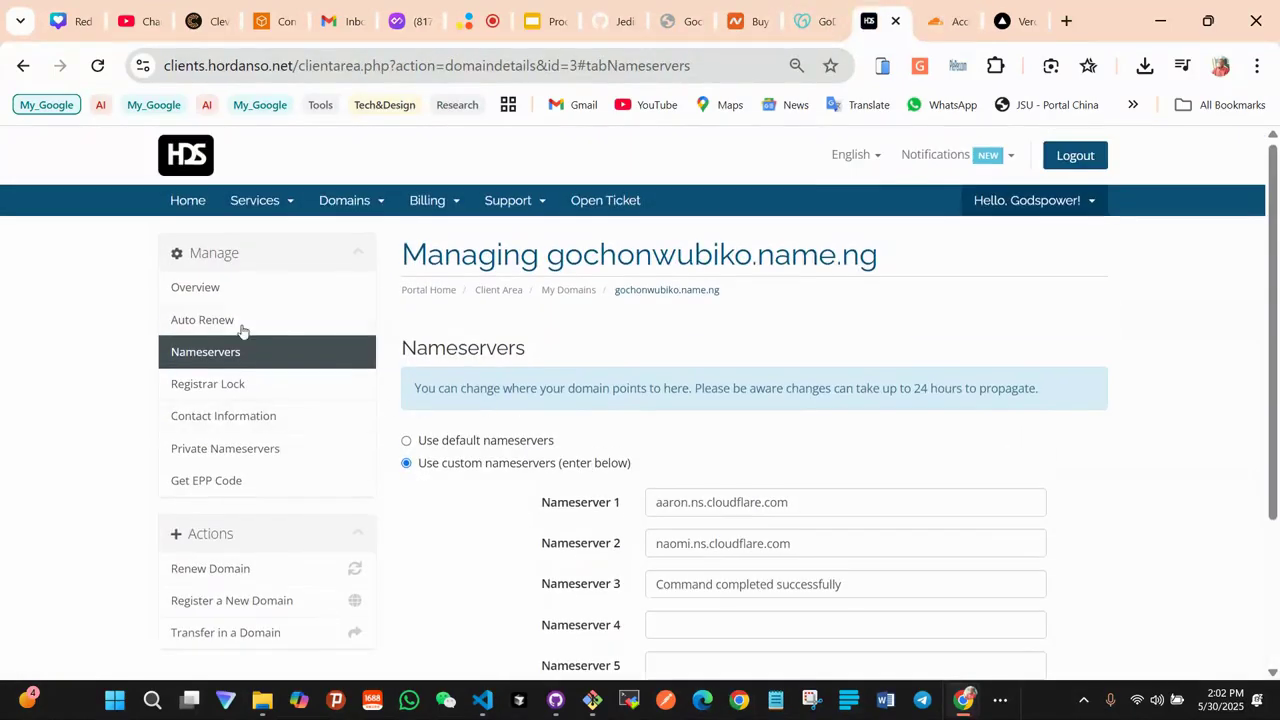
{"action": "left_click", "coordinate": [329, 214]}
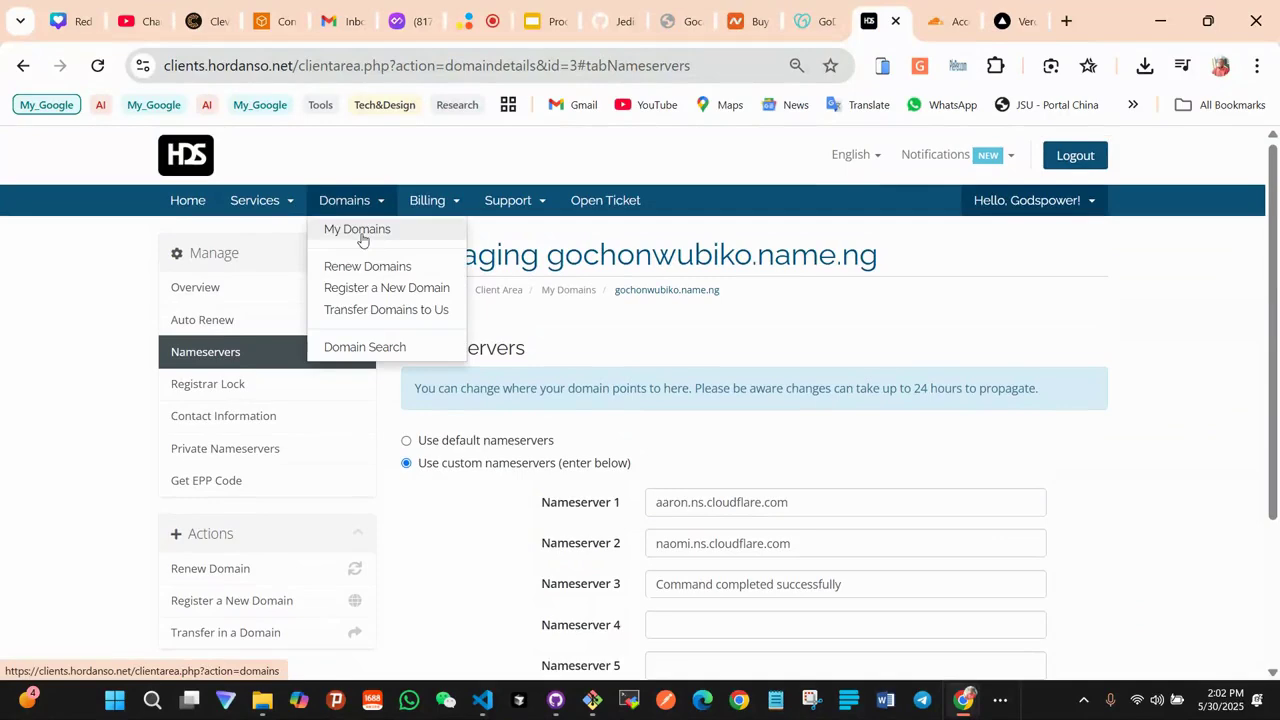
{"action": "left_click", "coordinate": [364, 236]}
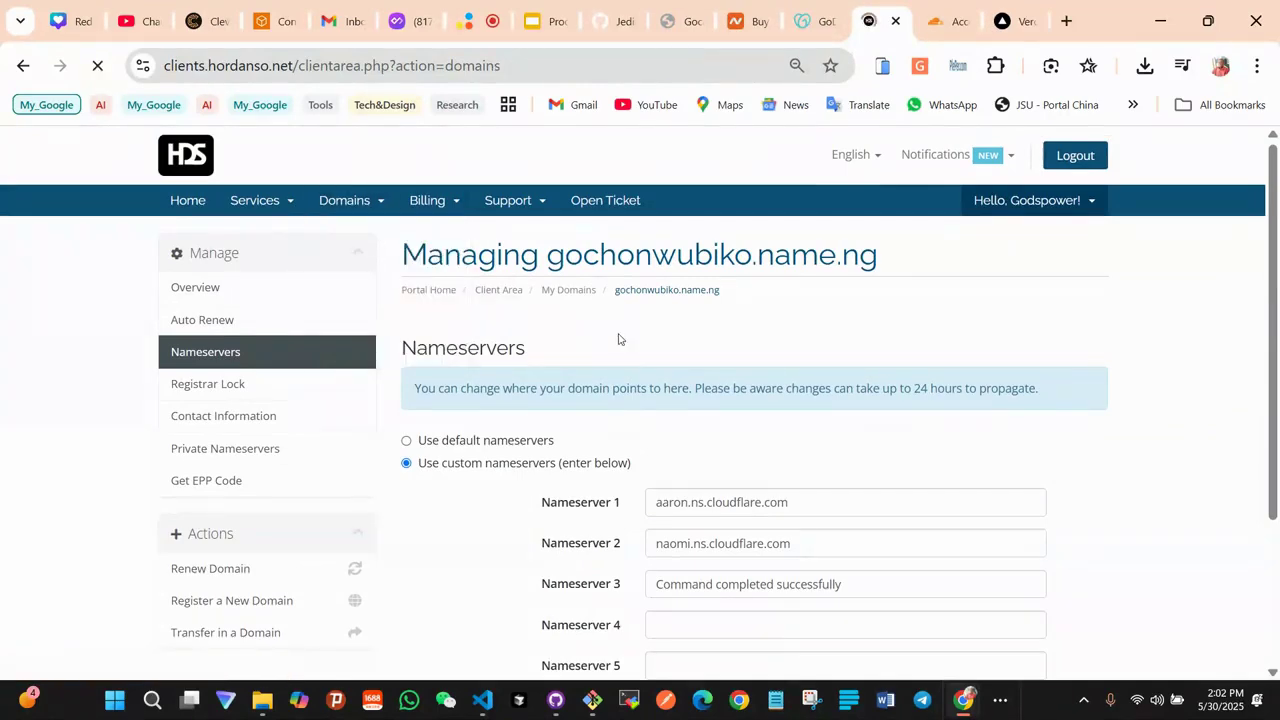
{"action": "scroll", "coordinate": [563, 471], "scroll_direction": "down", "scroll_amount": 2}
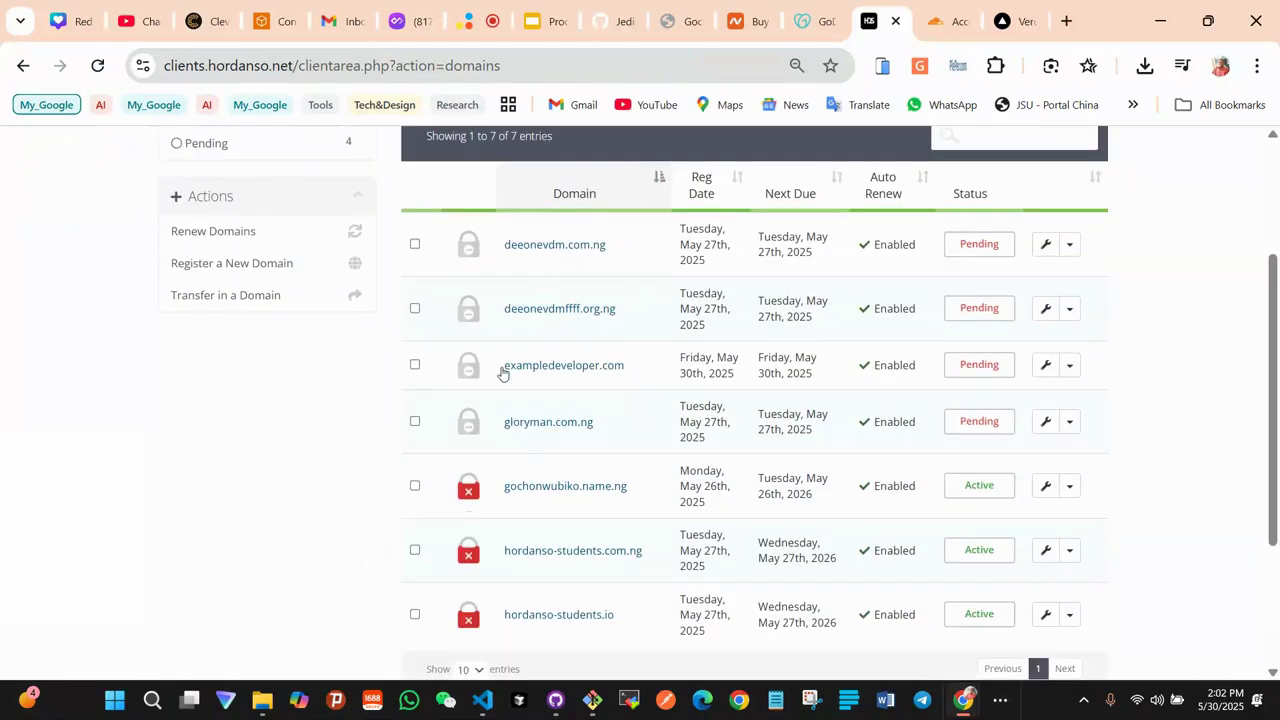
{"action": "left_click_drag", "start_coordinate": [503, 373], "coordinate": [624, 368]}
{"action": "left_click", "coordinate": [629, 374]}
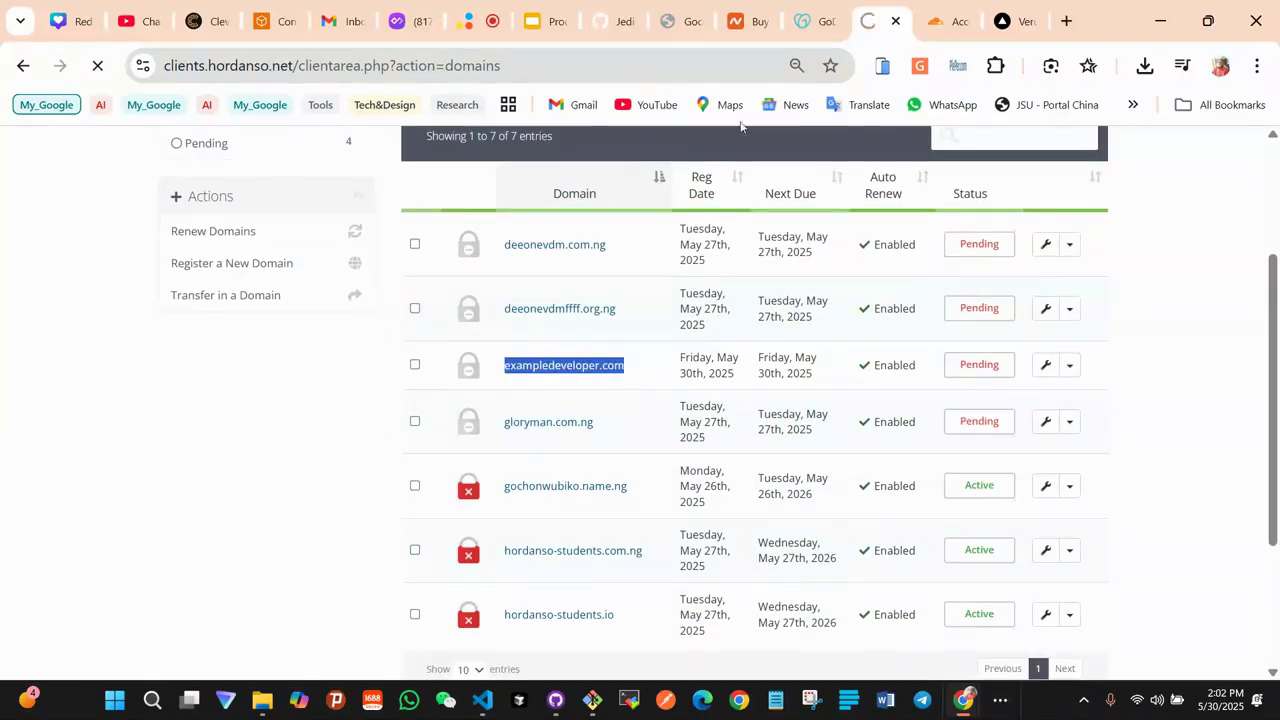
Switch to Cloudflare and add the existing domain exampledeveloper.com with a quick scan for DNS records
{"action": "left_click", "coordinate": [942, 10]}
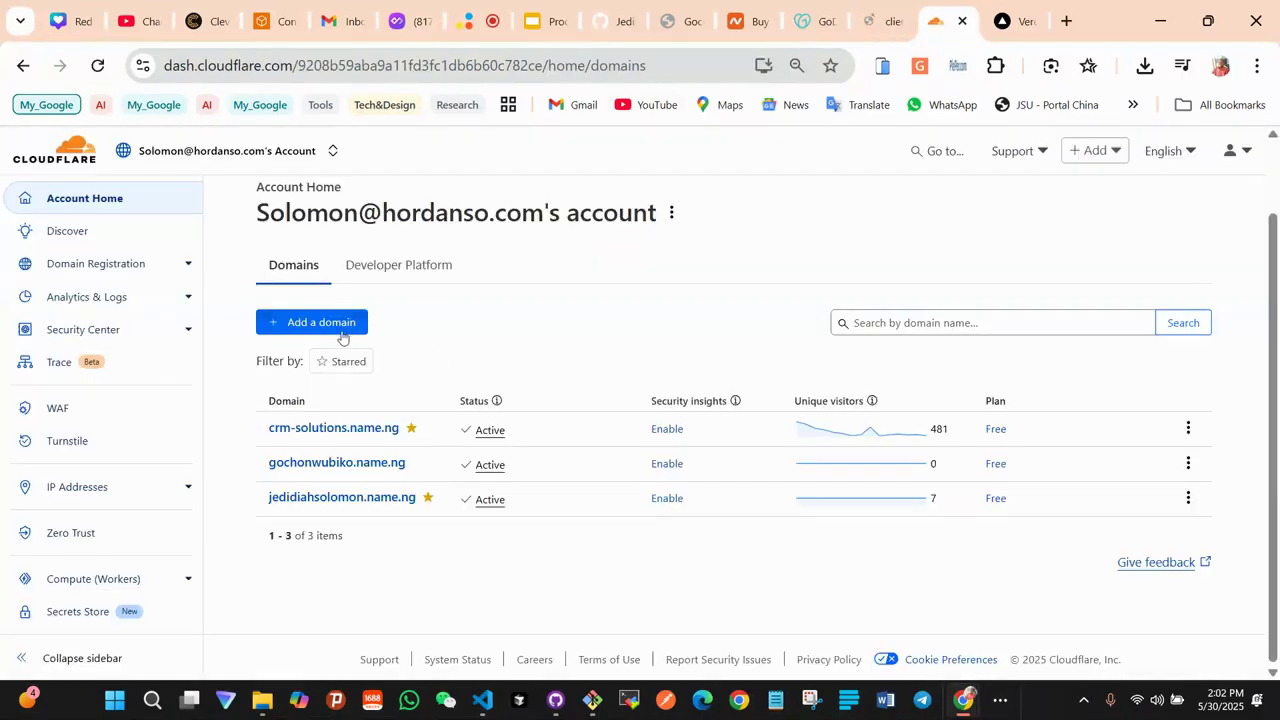
{"action": "left_click", "coordinate": [342, 330]}
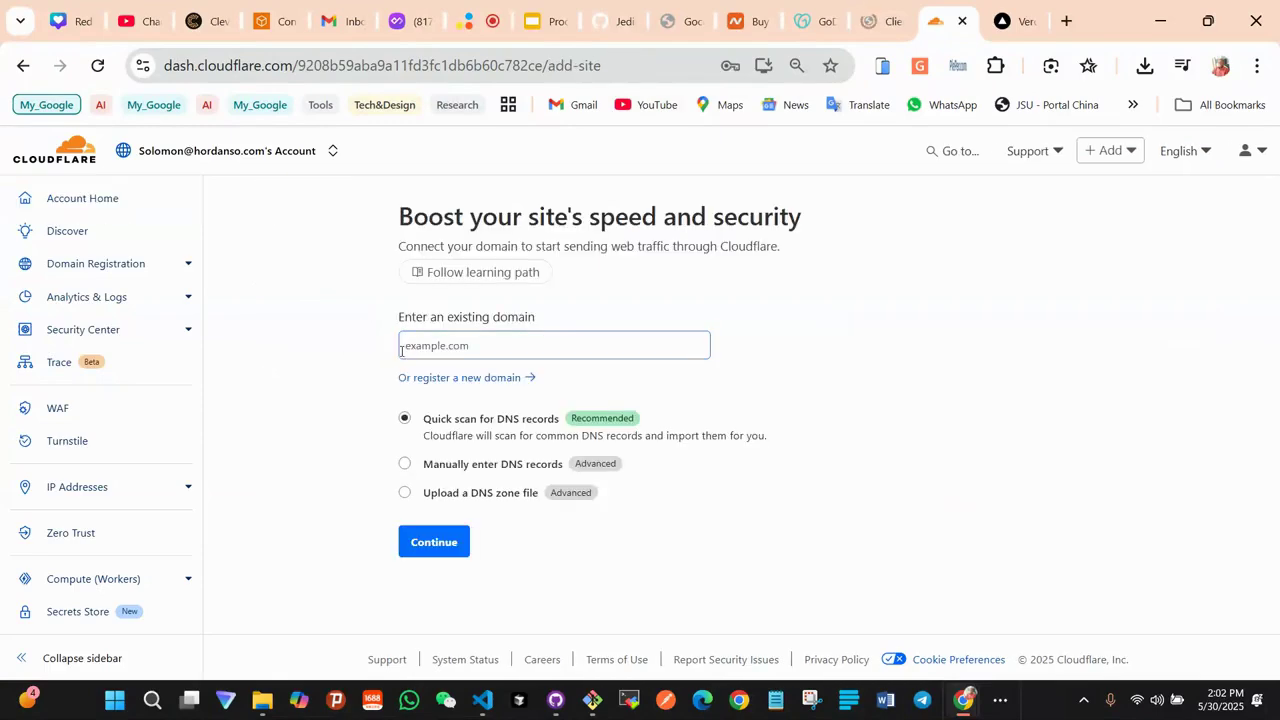
{"action": "left_click", "coordinate": [415, 349]}
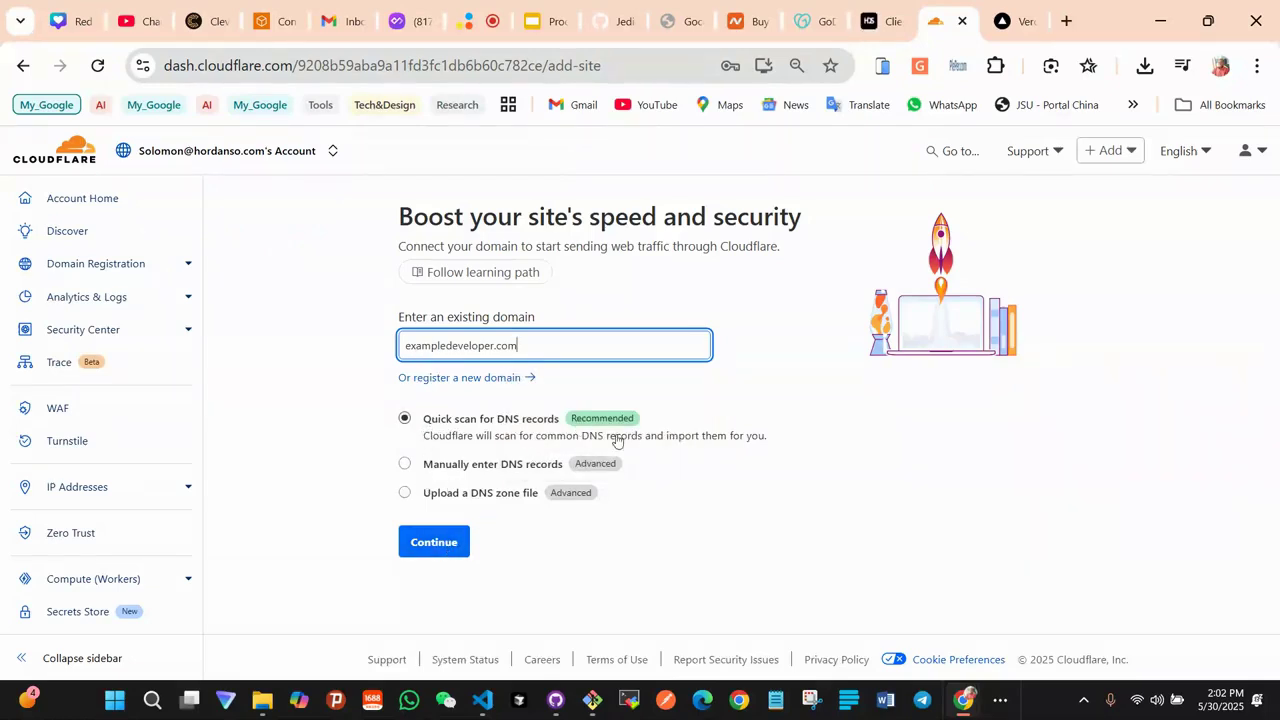
{"action": "left_click", "coordinate": [417, 543]}
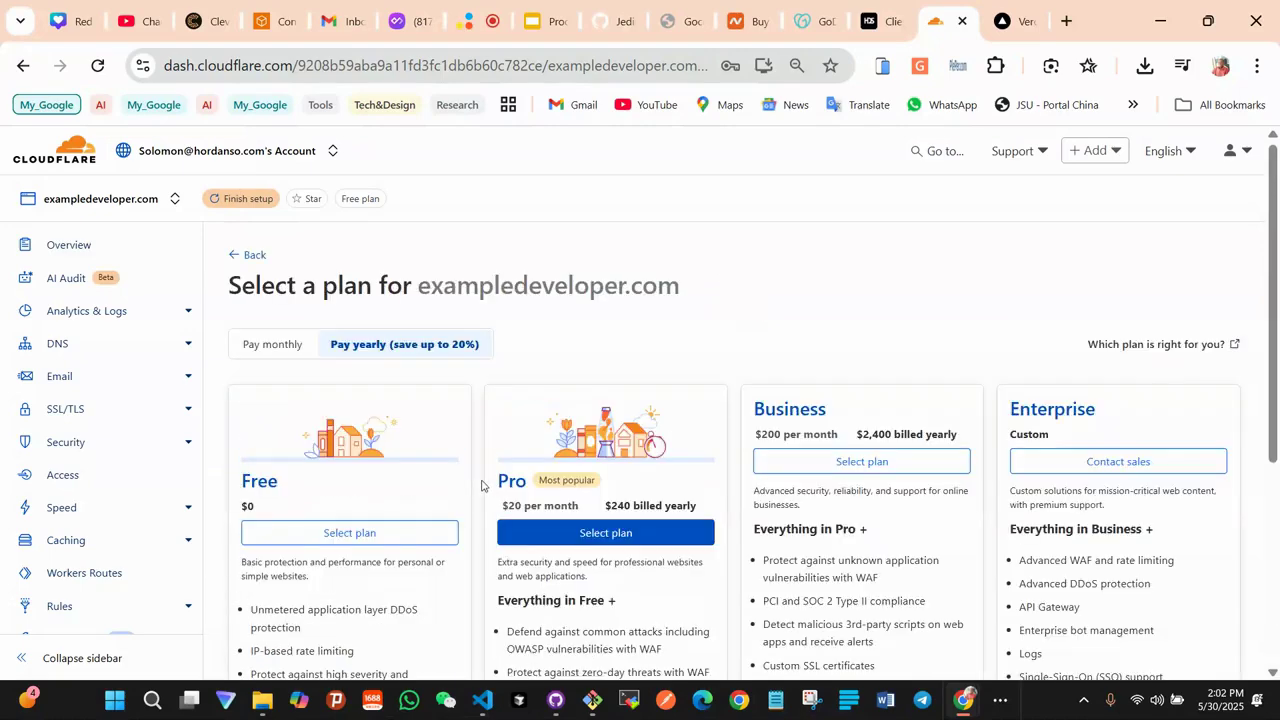
Compare the Cloudflare plans and select the Free plan for exampledeveloper.com
{"action": "scroll", "coordinate": [410, 465], "scroll_direction": "down", "scroll_amount": 2}
{"action": "scroll", "coordinate": [405, 455], "scroll_direction": "up", "scroll_amount": 1}
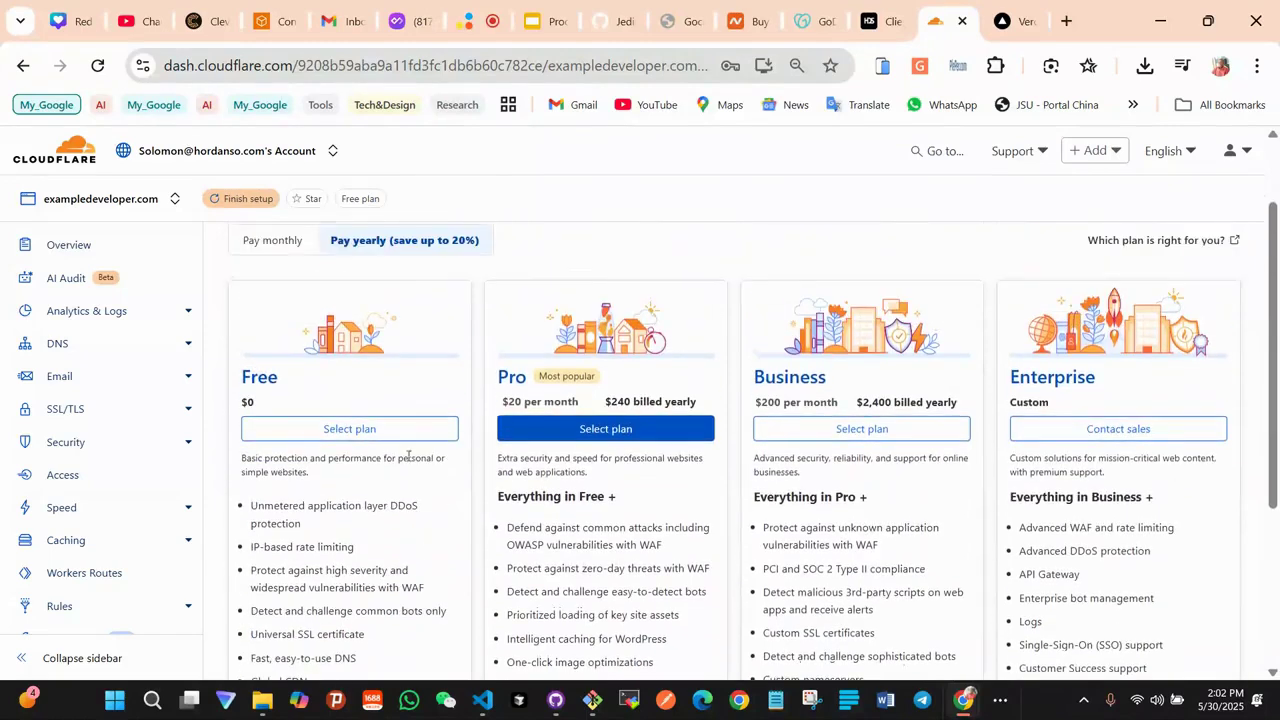
{"action": "scroll", "coordinate": [366, 425], "scroll_direction": "up", "scroll_amount": 1}
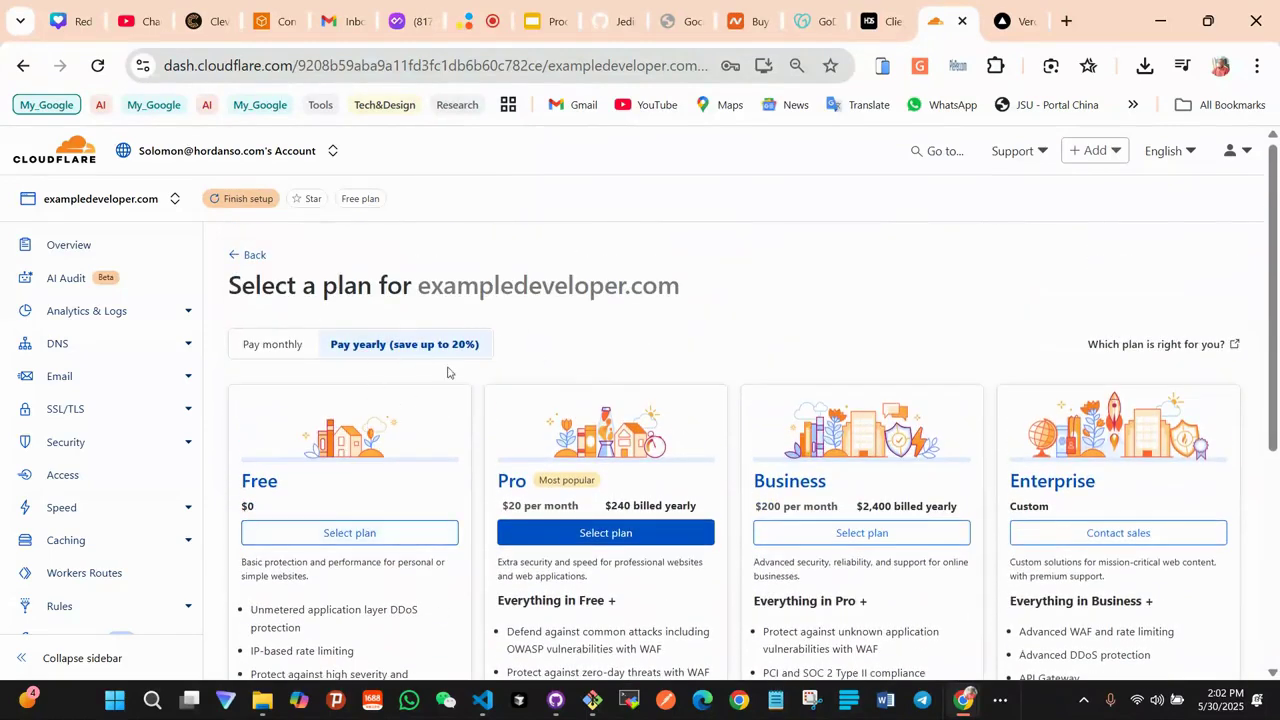
{"action": "left_click", "coordinate": [349, 532]}
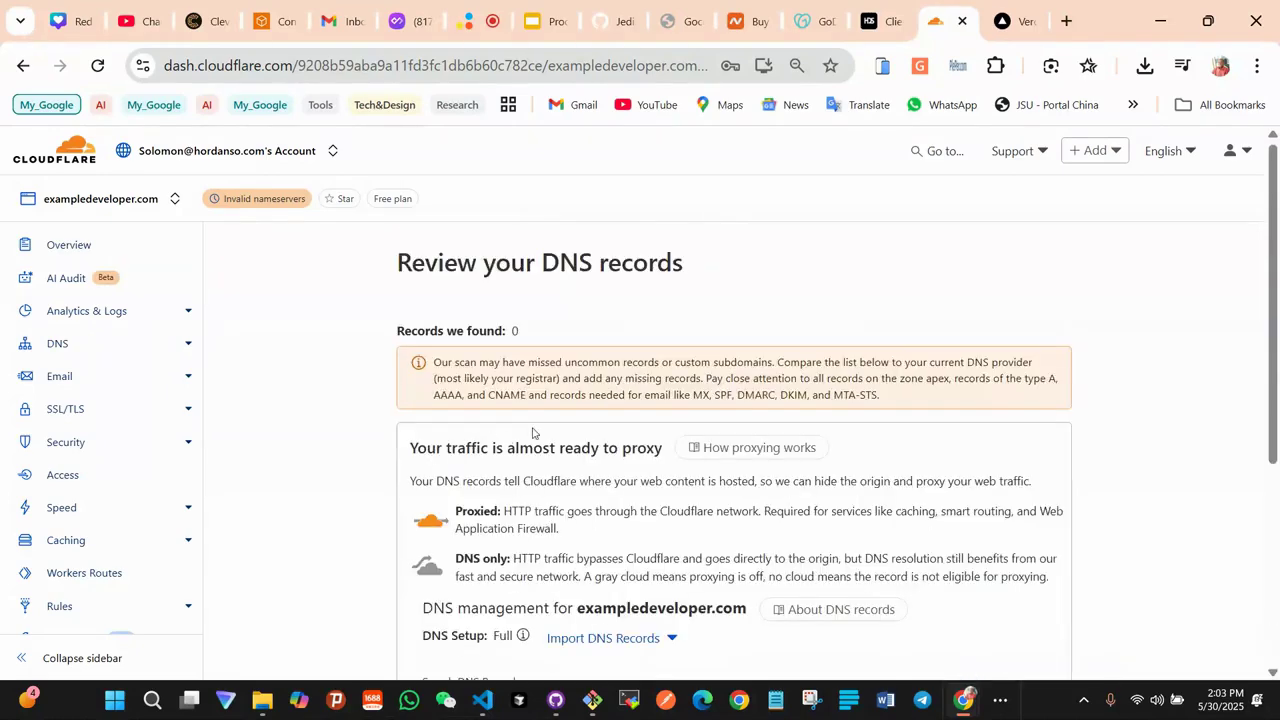
Review the DNS records page for exampledeveloper.com and continue to activation, confirming that records are added later
{"action": "scroll", "coordinate": [532, 432], "scroll_direction": "down", "scroll_amount": 5}
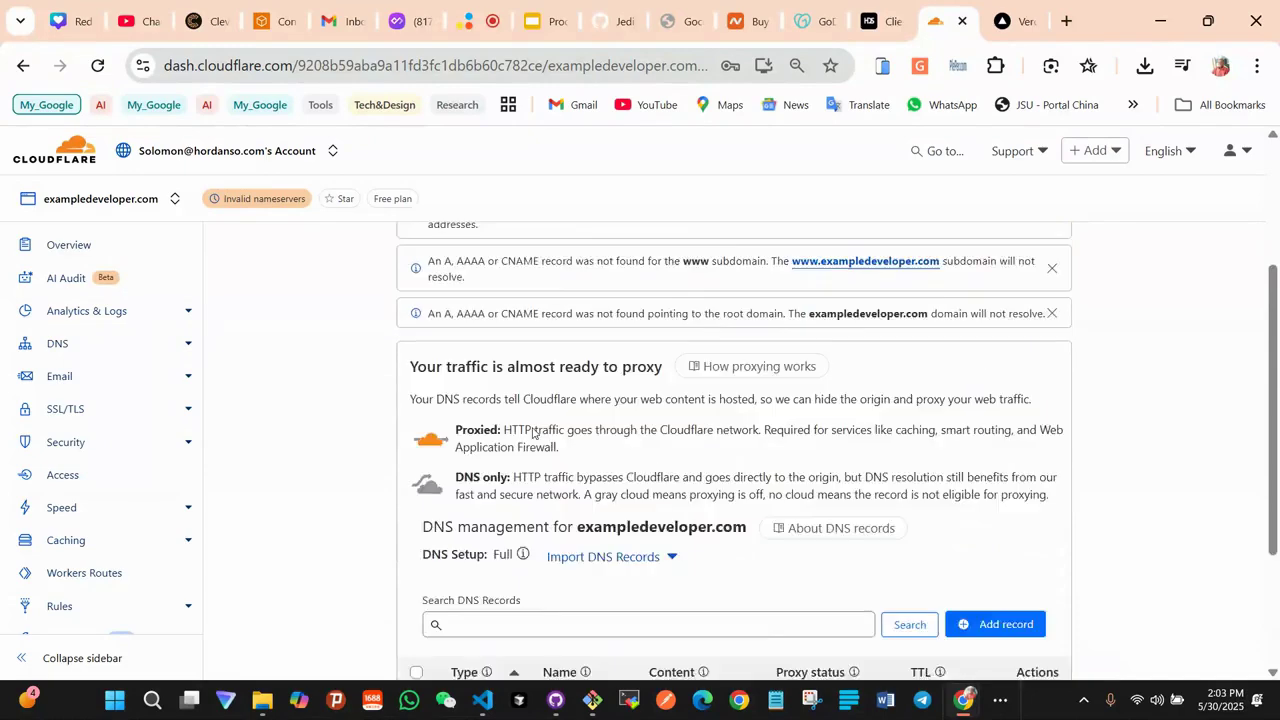
{"action": "scroll", "coordinate": [700, 510], "scroll_direction": "down", "scroll_amount": 2}
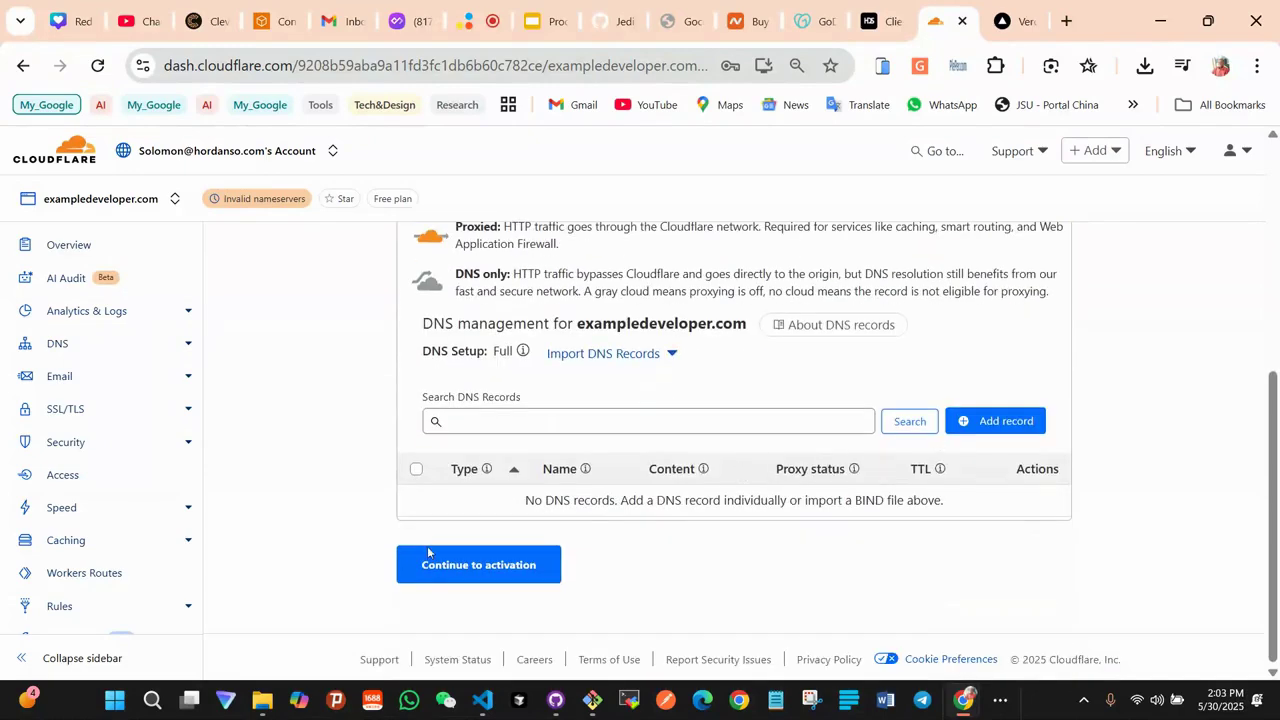
{"action": "scroll", "coordinate": [529, 407], "scroll_direction": "up", "scroll_amount": 2}
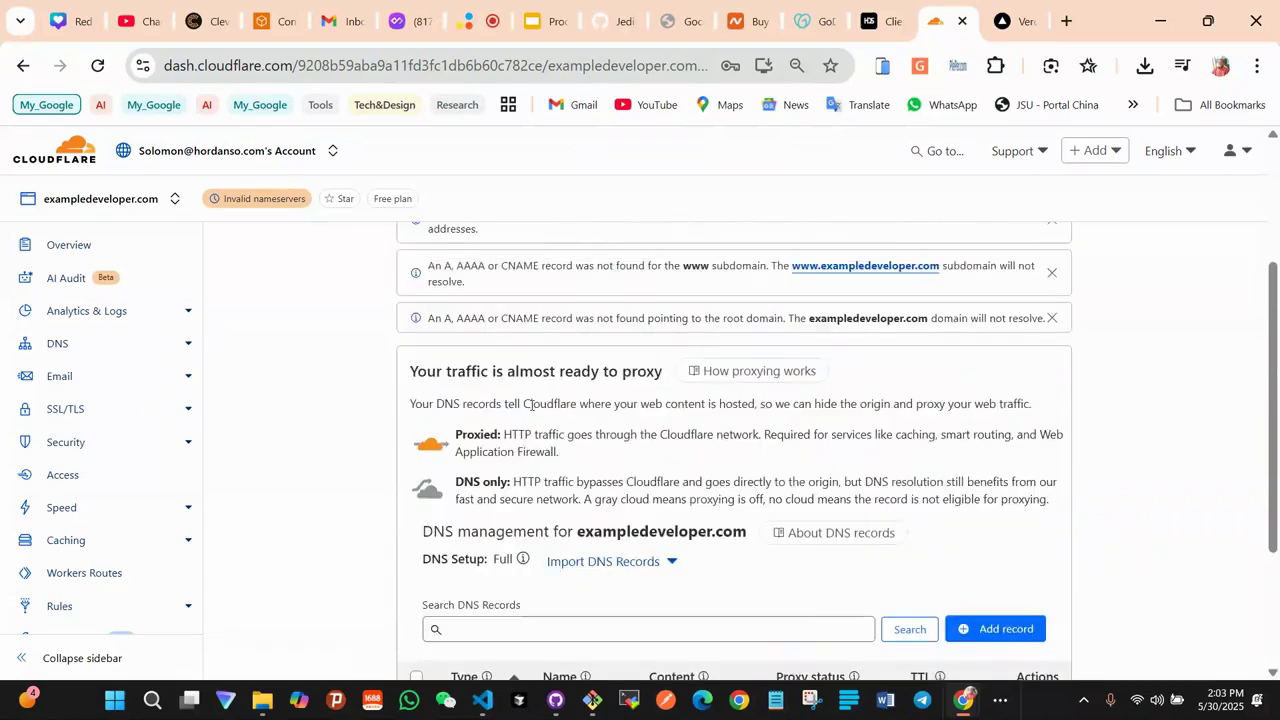
{"action": "scroll", "coordinate": [531, 405], "scroll_direction": "up", "scroll_amount": 2}
{"action": "scroll", "coordinate": [531, 407], "scroll_direction": "down", "scroll_amount": 2}
{"action": "scroll", "coordinate": [525, 390], "scroll_direction": "up", "scroll_amount": 2}
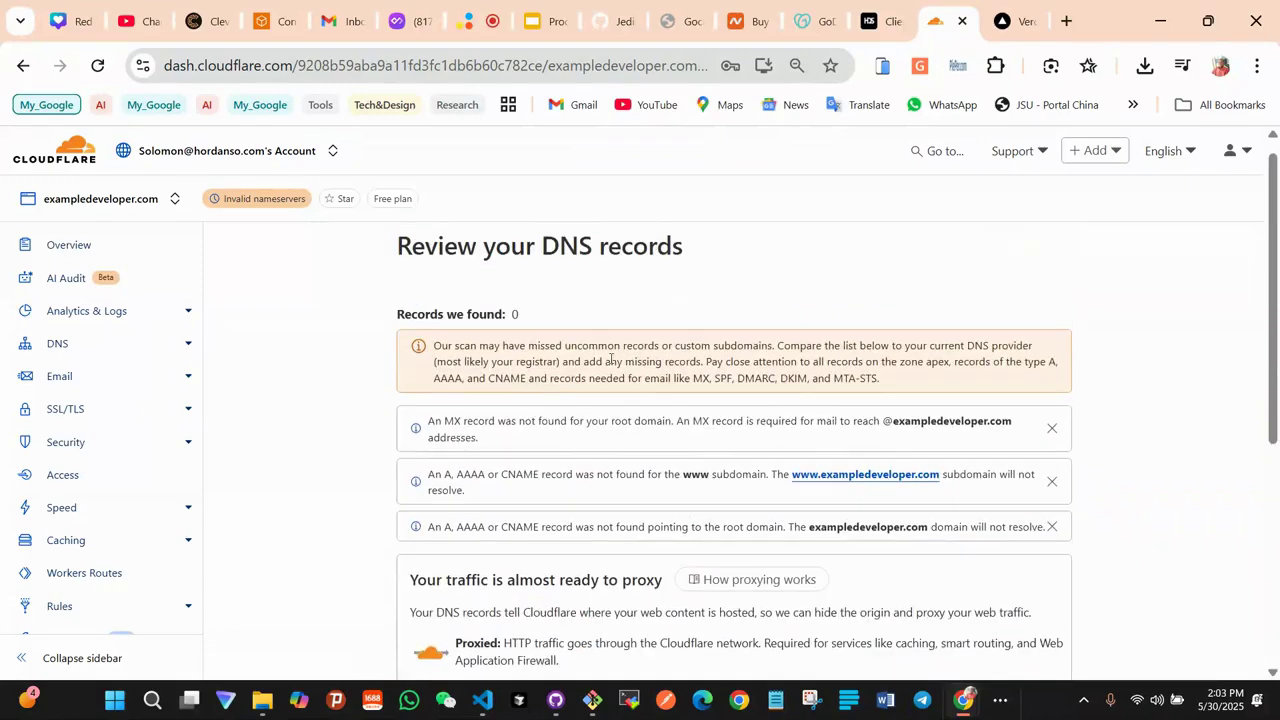
{"action": "scroll", "coordinate": [825, 362], "scroll_direction": "down", "scroll_amount": 4}
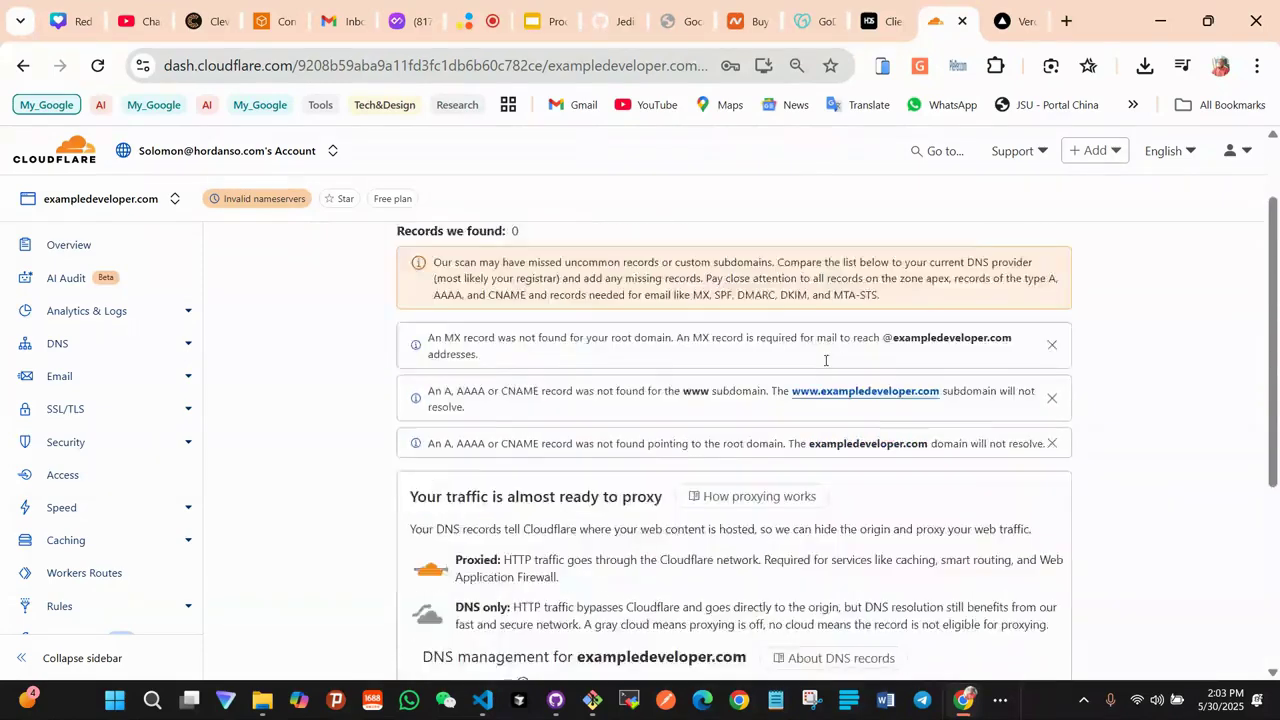
{"action": "left_click", "coordinate": [490, 565]}
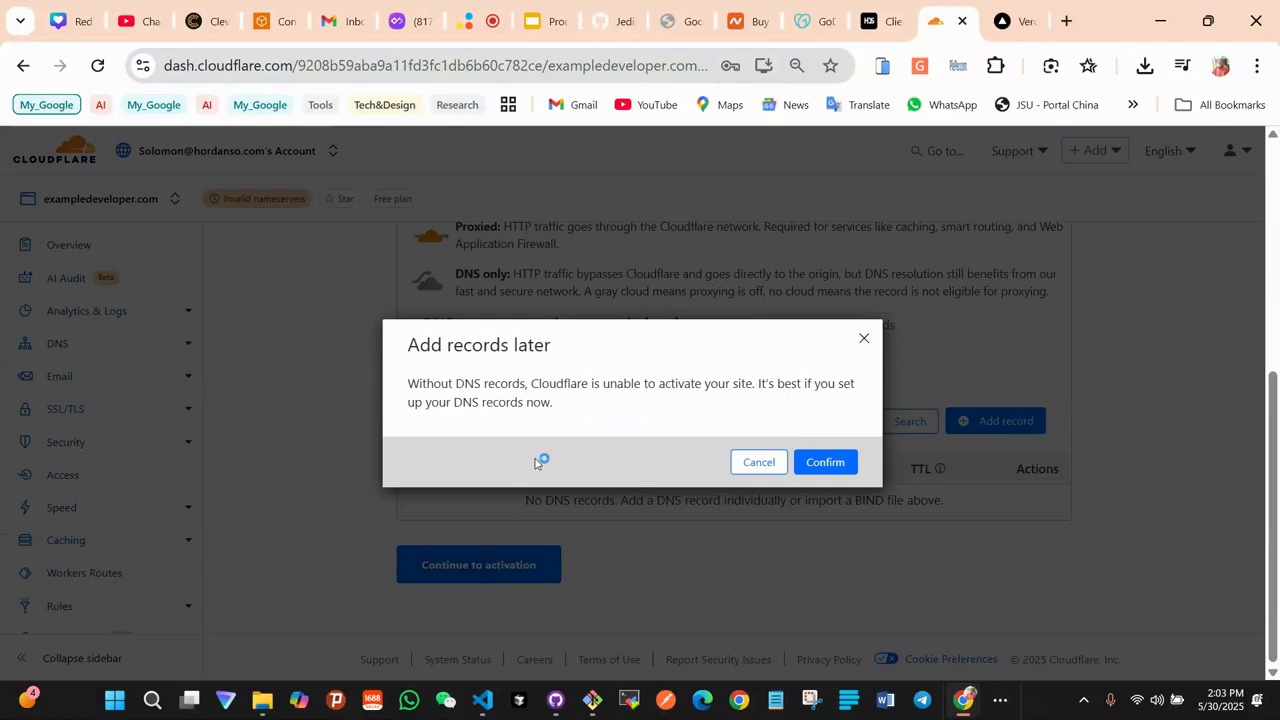
{"action": "left_click", "coordinate": [826, 464]}
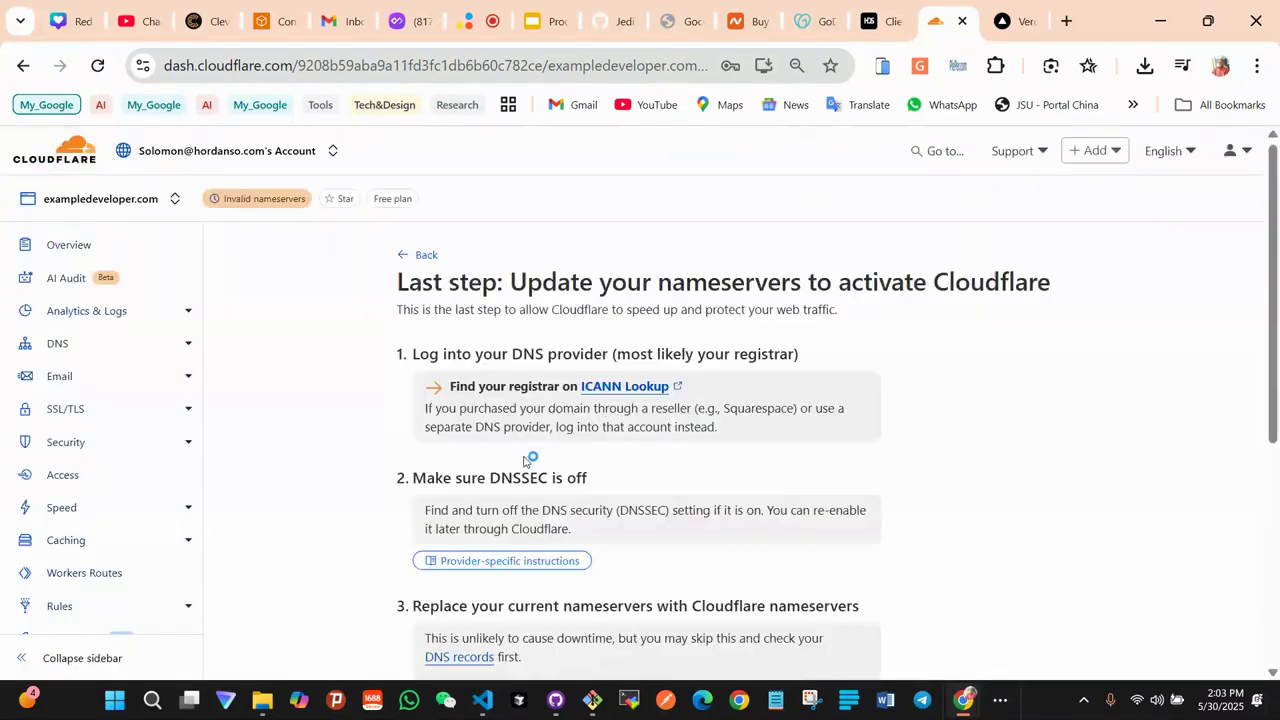
Examine the activation instructions for exampledeveloper.com, including the DNSSEC requirement and the assigned Cloudflare nameservers
{"action": "scroll", "coordinate": [528, 460], "scroll_direction": "down", "scroll_amount": 4}
{"action": "scroll", "coordinate": [548, 353], "scroll_direction": "up", "scroll_amount": 4}
{"action": "scroll", "coordinate": [580, 409], "scroll_direction": "down", "scroll_amount": 5}
{"action": "scroll", "coordinate": [671, 374], "scroll_direction": "up", "scroll_amount": 5}
{"action": "scroll", "coordinate": [760, 330], "scroll_direction": "up", "scroll_amount": 1}
{"action": "scroll", "coordinate": [735, 355], "scroll_direction": "down", "scroll_amount": 3}
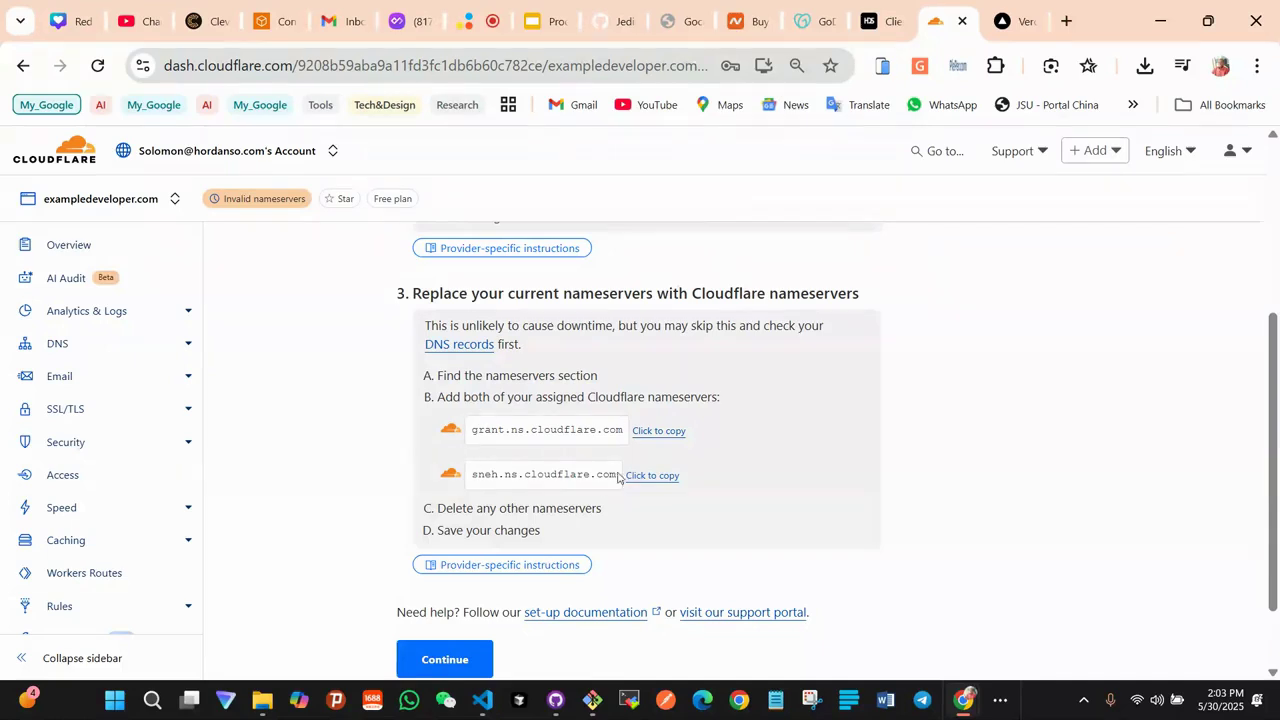
{"action": "scroll", "coordinate": [537, 485], "scroll_direction": "up", "scroll_amount": 1}
{"action": "scroll", "coordinate": [506, 506], "scroll_direction": "down", "scroll_amount": 1}
{"action": "scroll", "coordinate": [480, 468], "scroll_direction": "up", "scroll_amount": 3}
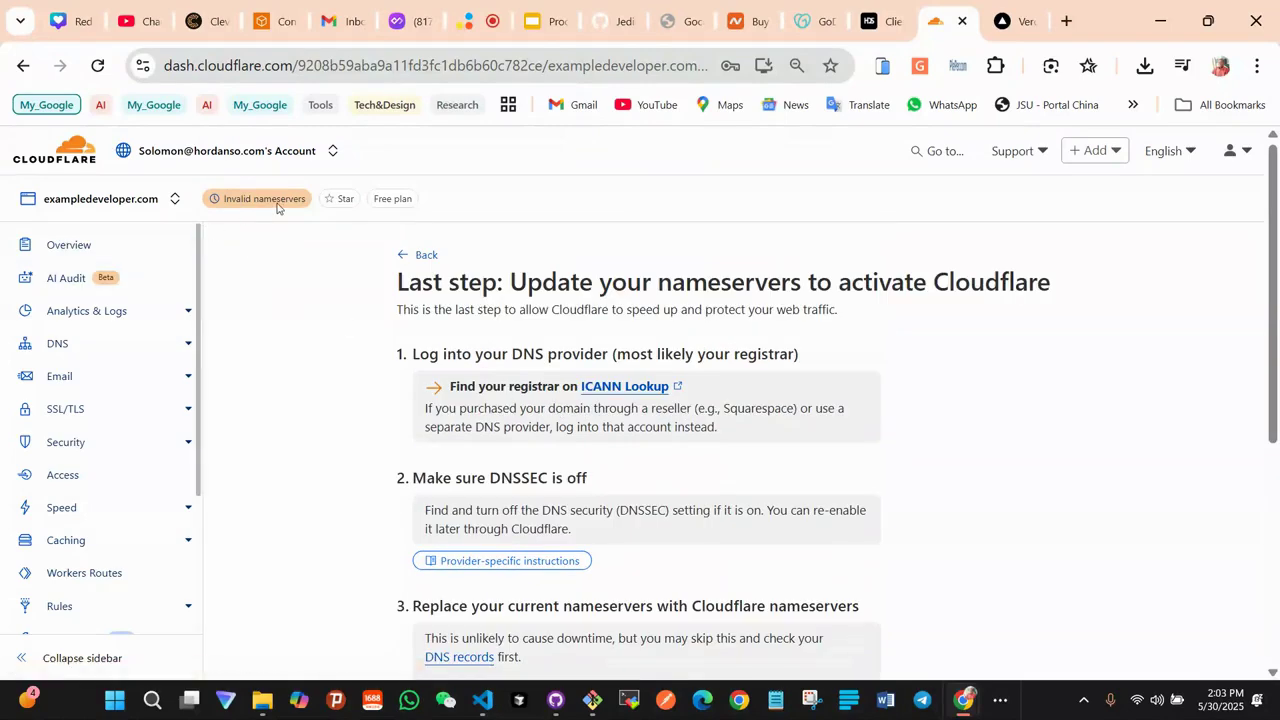
{"action": "scroll", "coordinate": [396, 383], "scroll_direction": "down", "scroll_amount": 5}
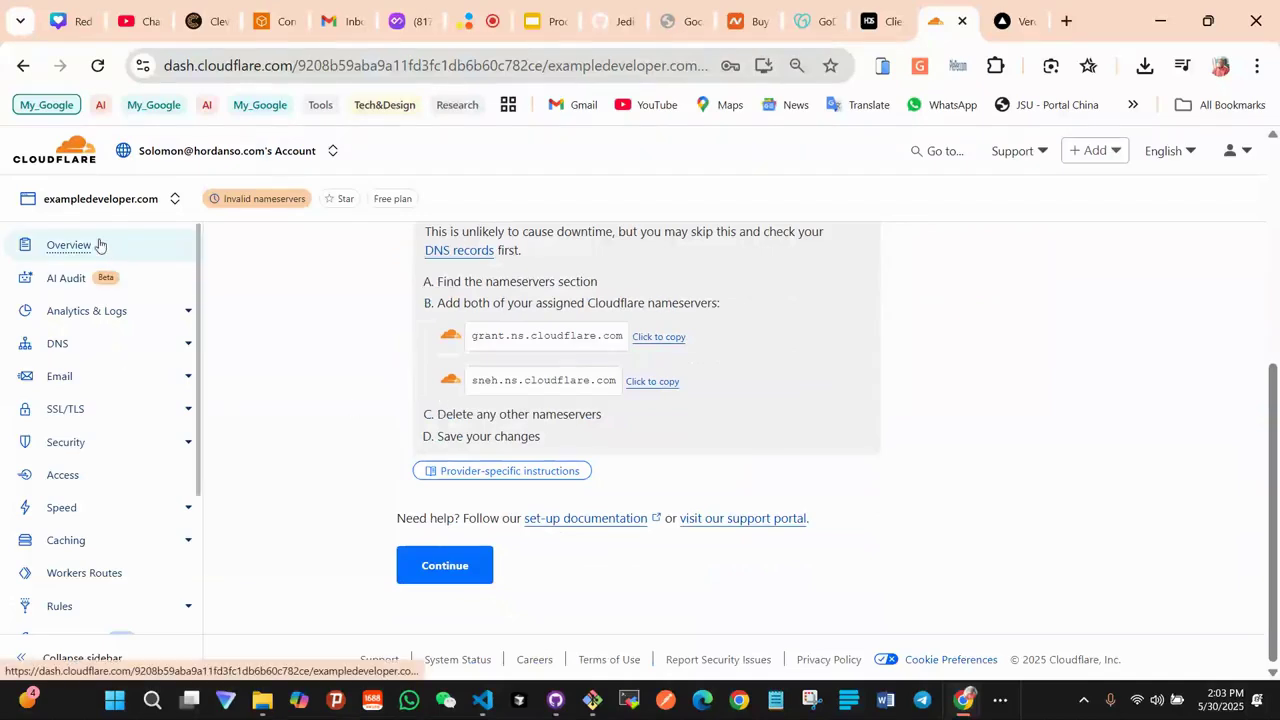
Open the Overview of exampledeveloper.com and switch to the unstarred .name.ng domain in the Cloudflare account
{"action": "left_click", "coordinate": [120, 206]}
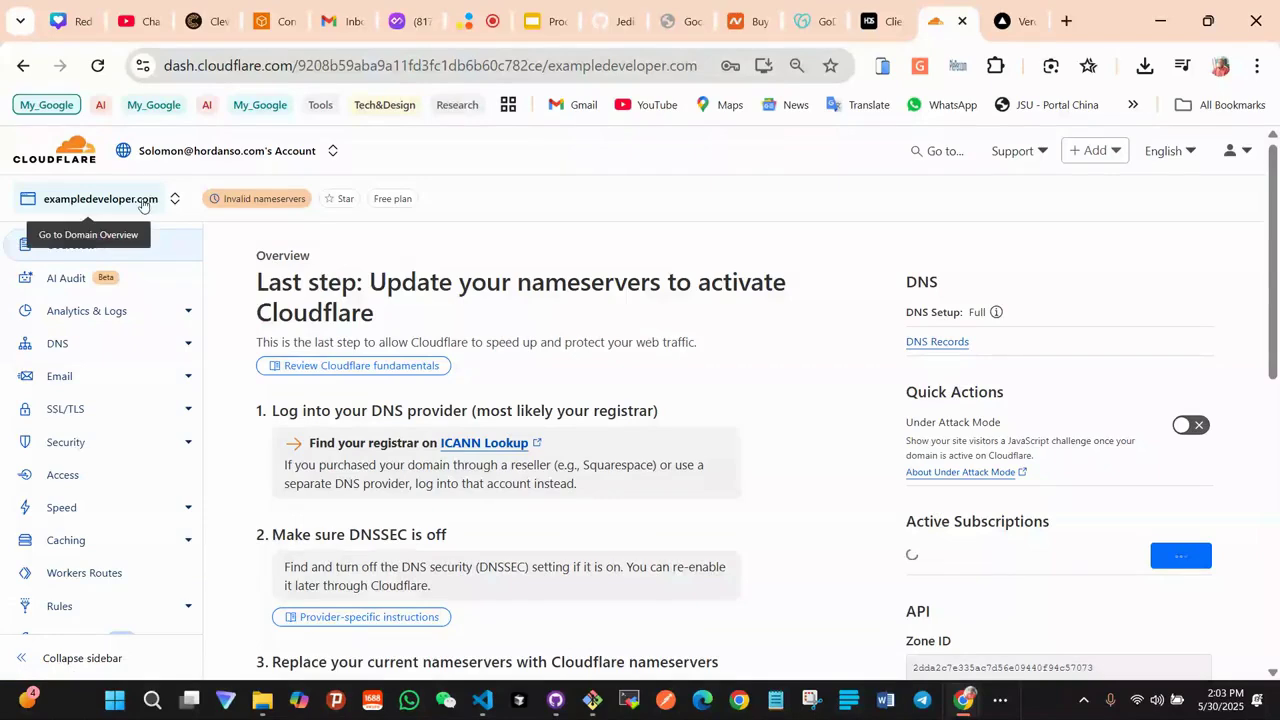
{"action": "left_click", "coordinate": [175, 199]}
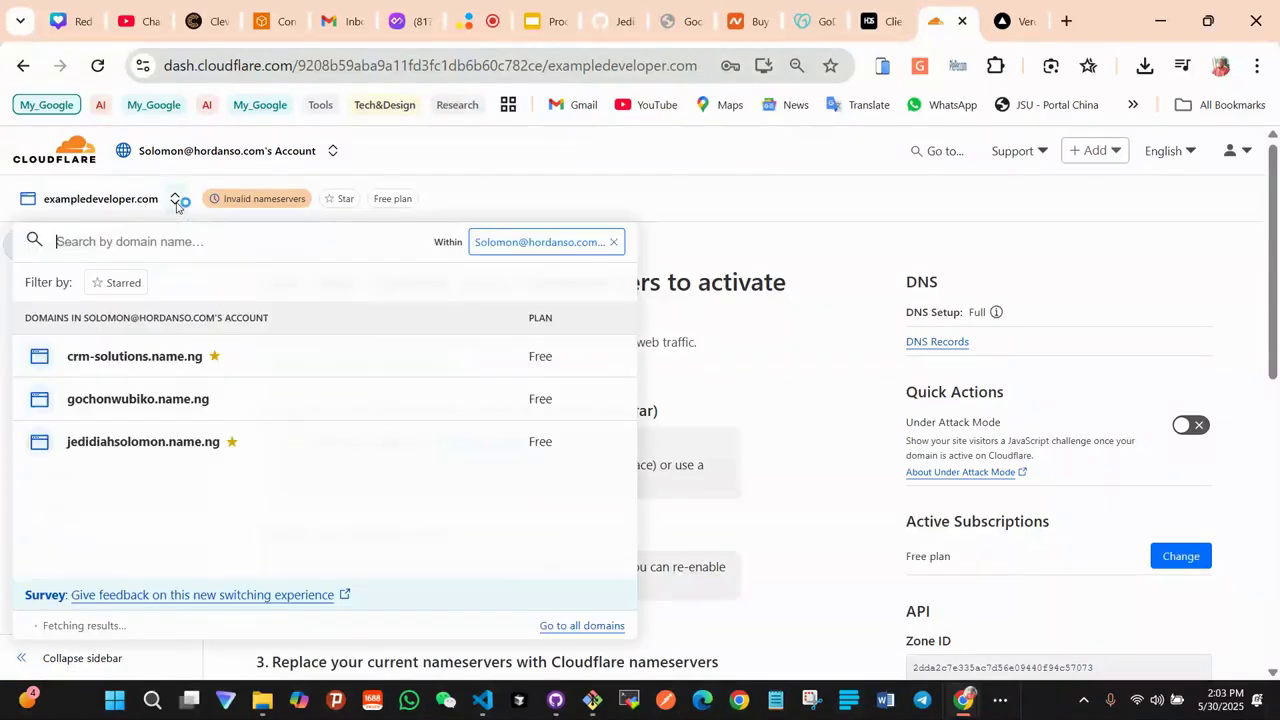
{"action": "left_click", "coordinate": [142, 408]}
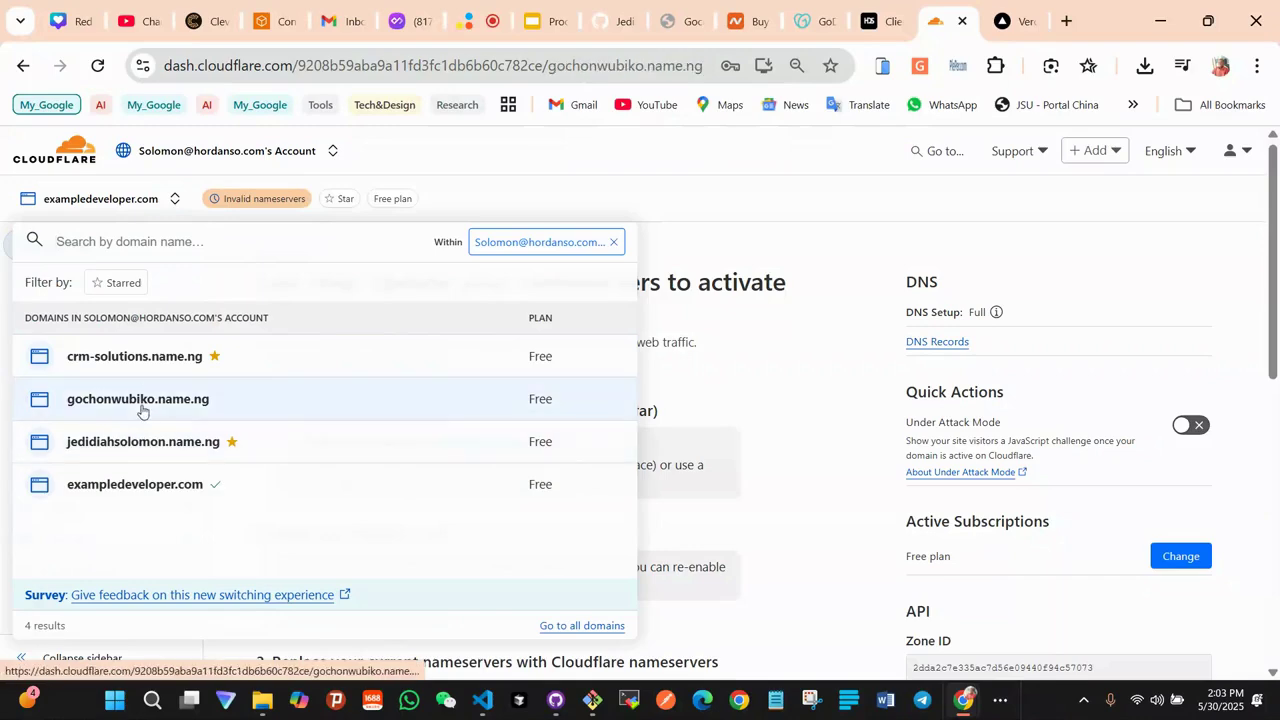
Switch to the Hordanso client area and return from the exampledeveloper.com details to My Domains
{"action": "left_click", "coordinate": [866, 24]}
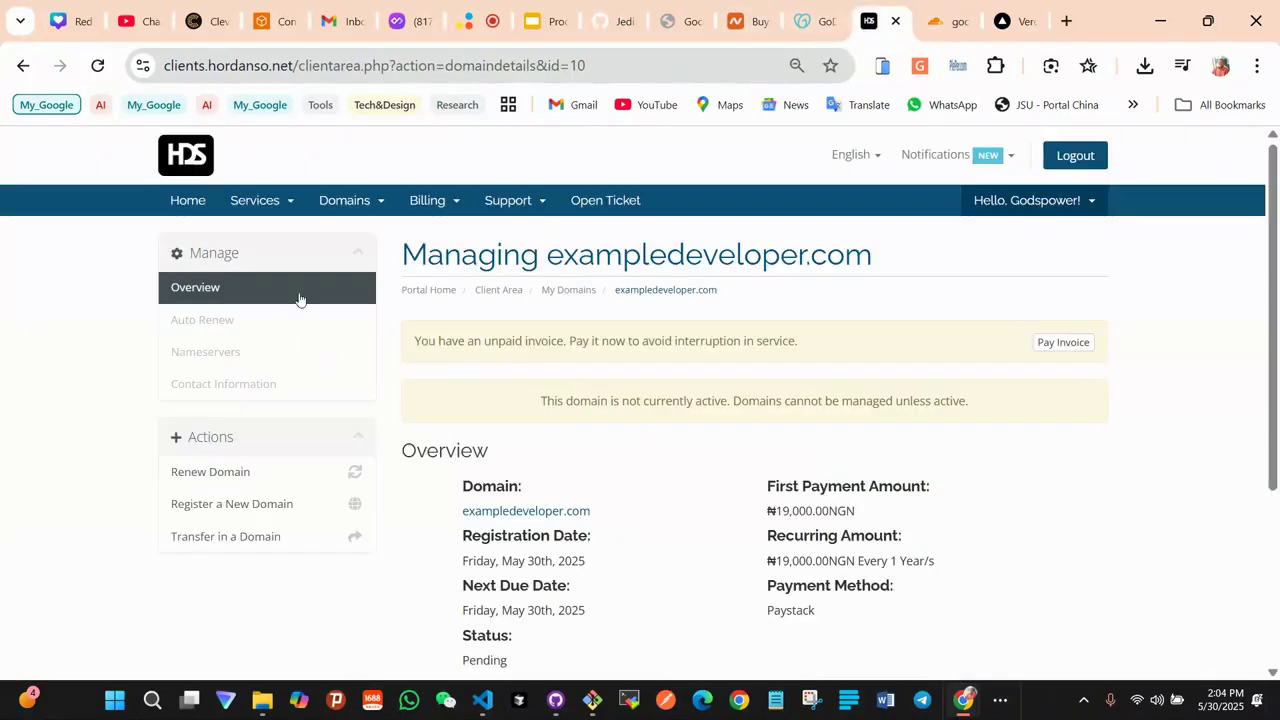
{"action": "left_click", "coordinate": [352, 199]}
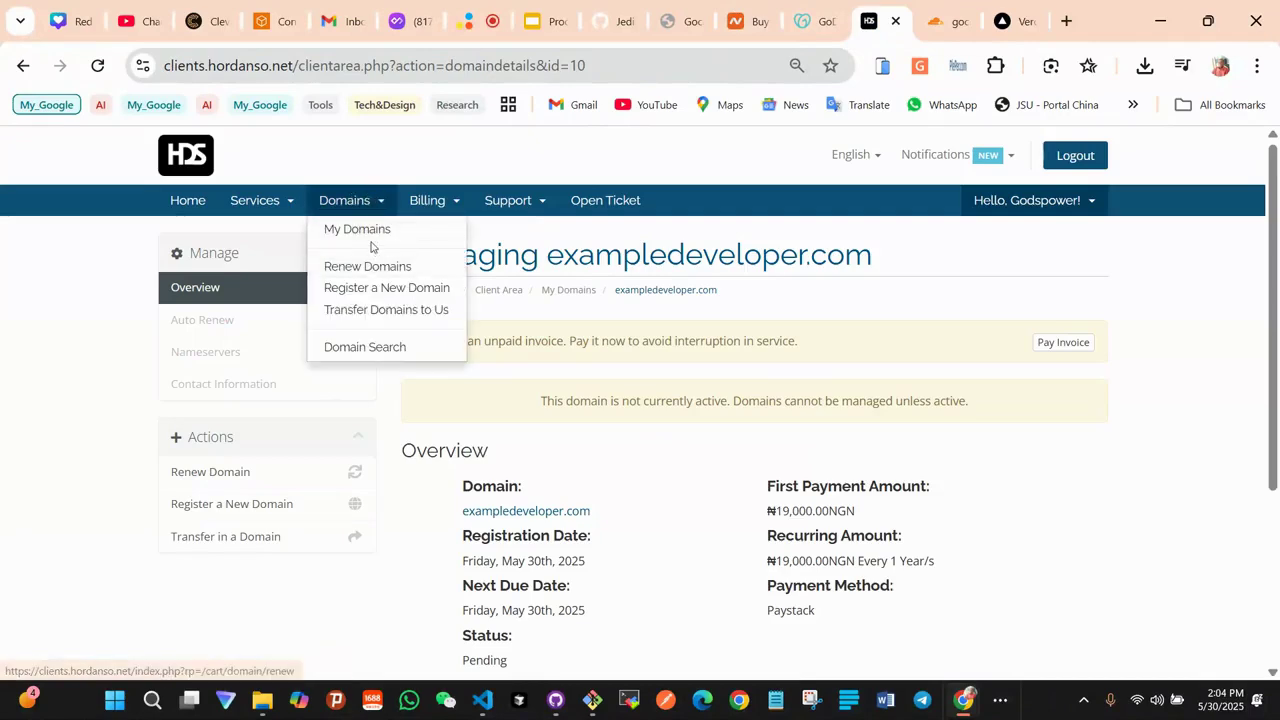
{"action": "left_click", "coordinate": [372, 239]}
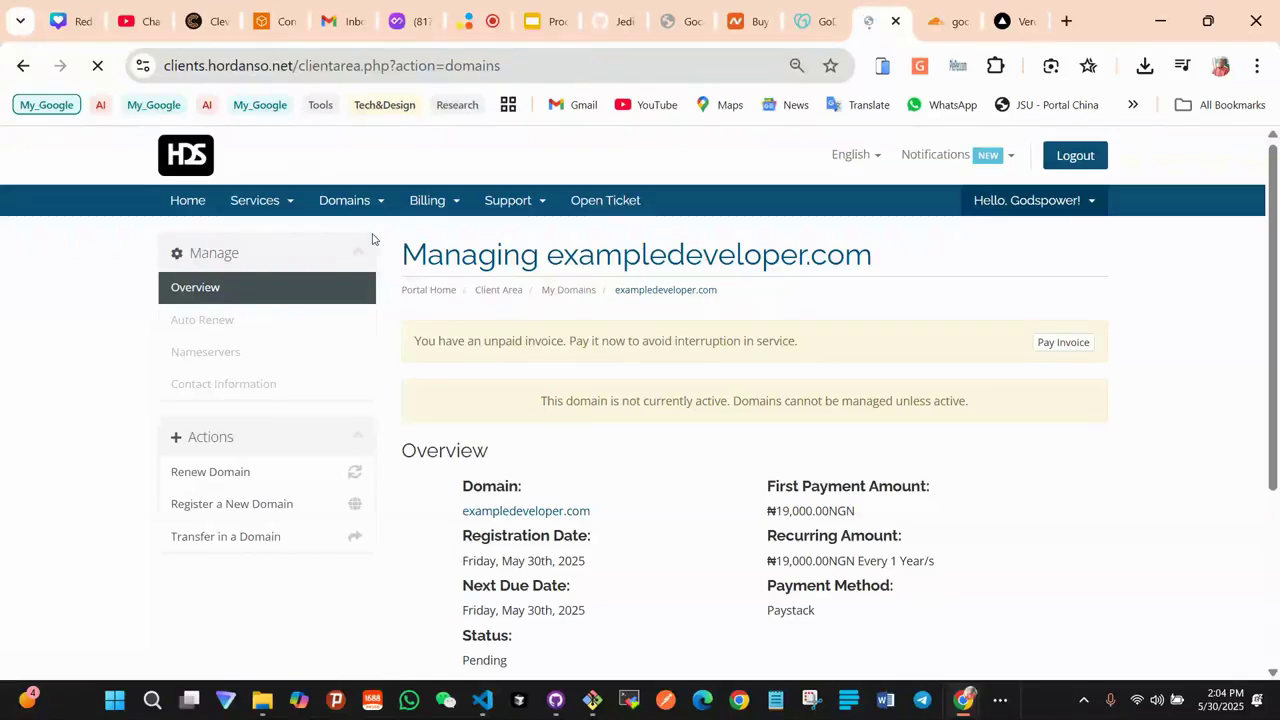
Open the nameserver settings of the active .name.ng domain and examine its custom Cloudflare nameservers
{"action": "scroll", "coordinate": [948, 426], "scroll_direction": "down", "scroll_amount": 2}
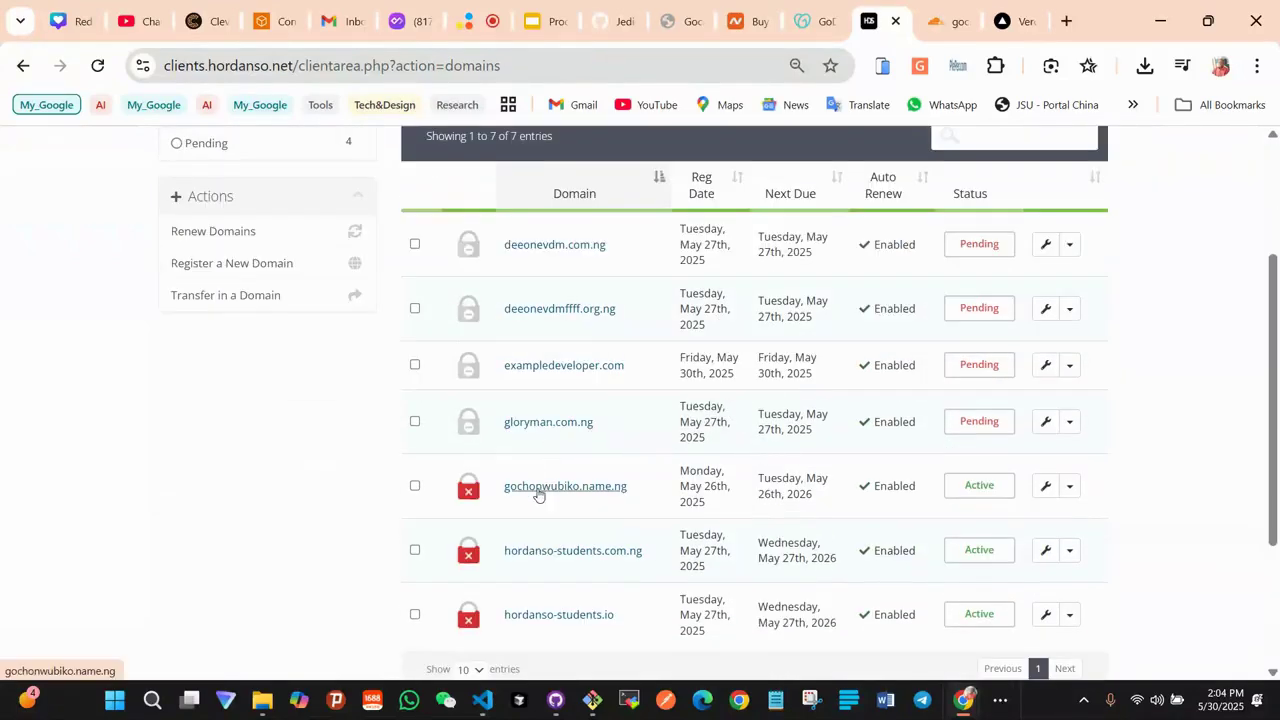
{"action": "left_click", "coordinate": [1070, 487]}
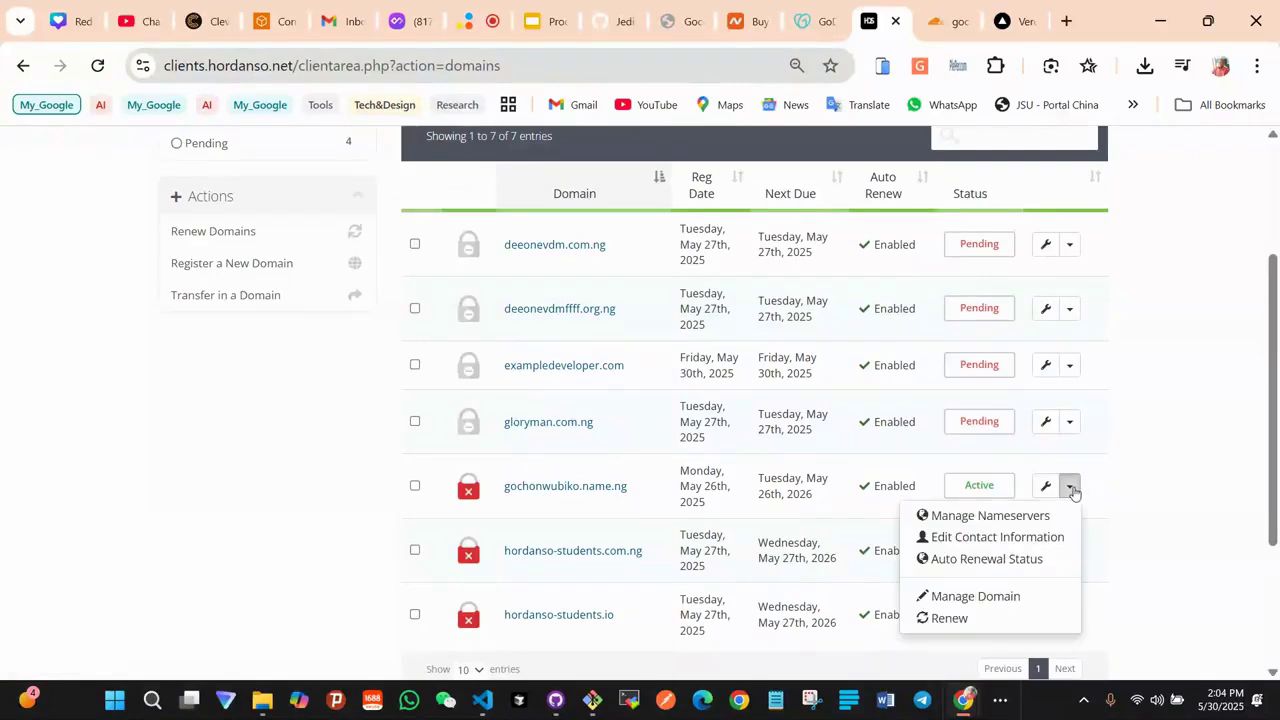
{"action": "left_click", "coordinate": [994, 516]}
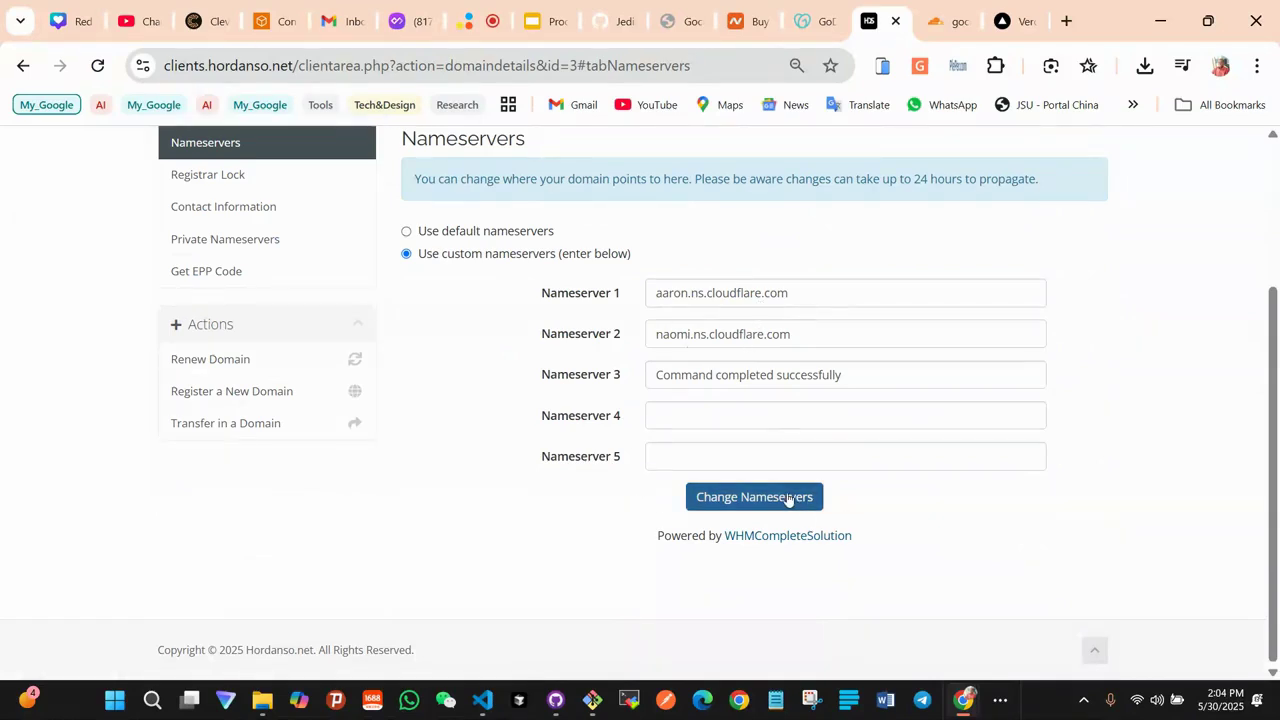
{"action": "scroll", "coordinate": [673, 368], "scroll_direction": "up", "scroll_amount": 2}
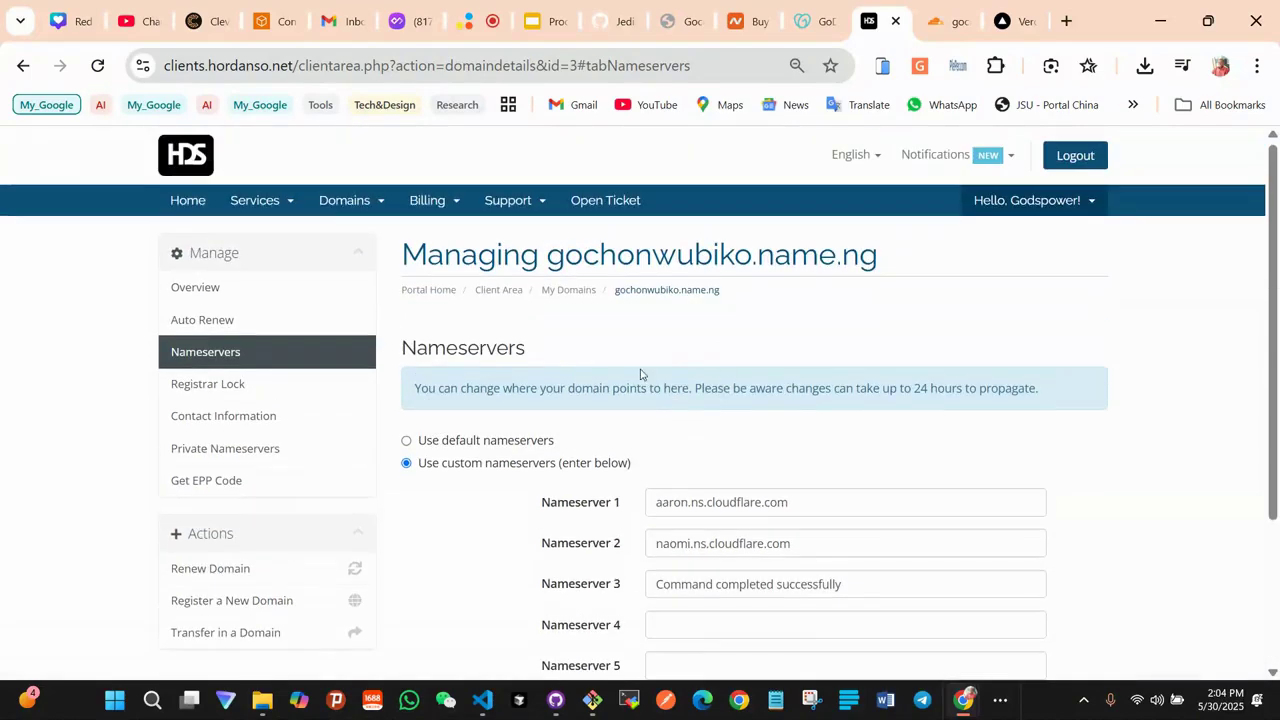
{"action": "scroll", "coordinate": [720, 380], "scroll_direction": "down", "scroll_amount": 2}
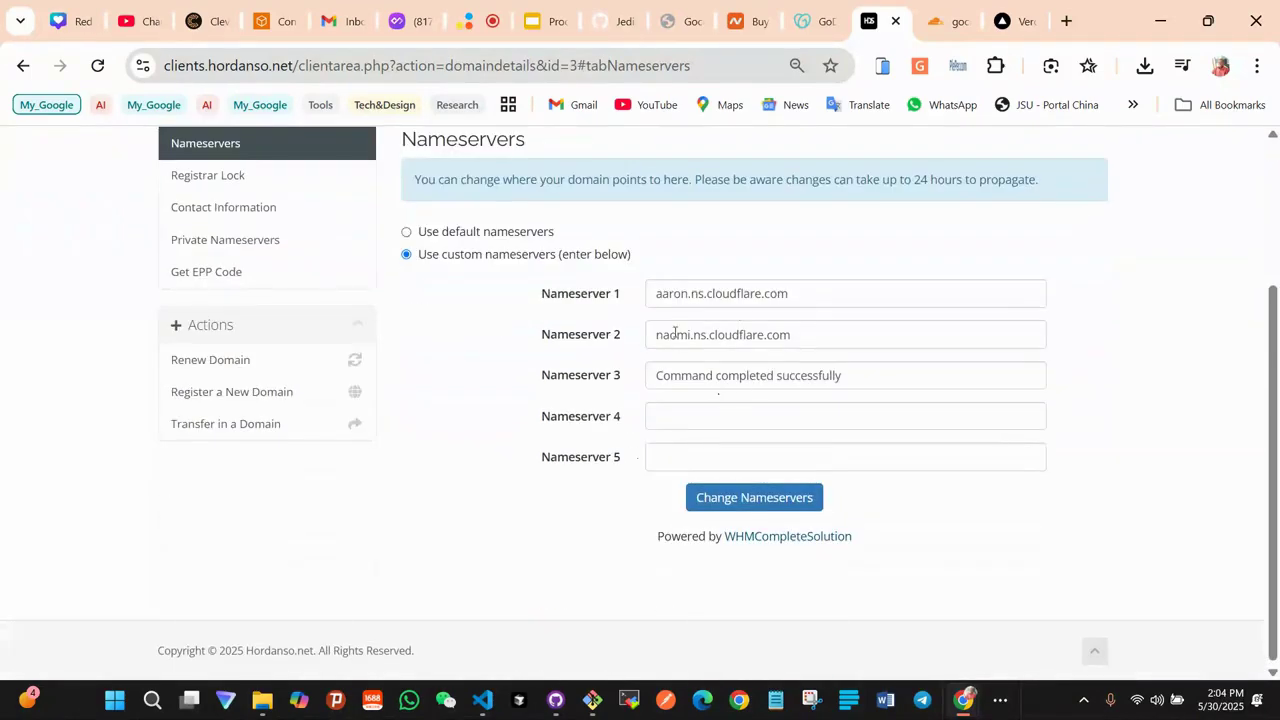
{"action": "scroll", "coordinate": [702, 340], "scroll_direction": "up", "scroll_amount": 3}
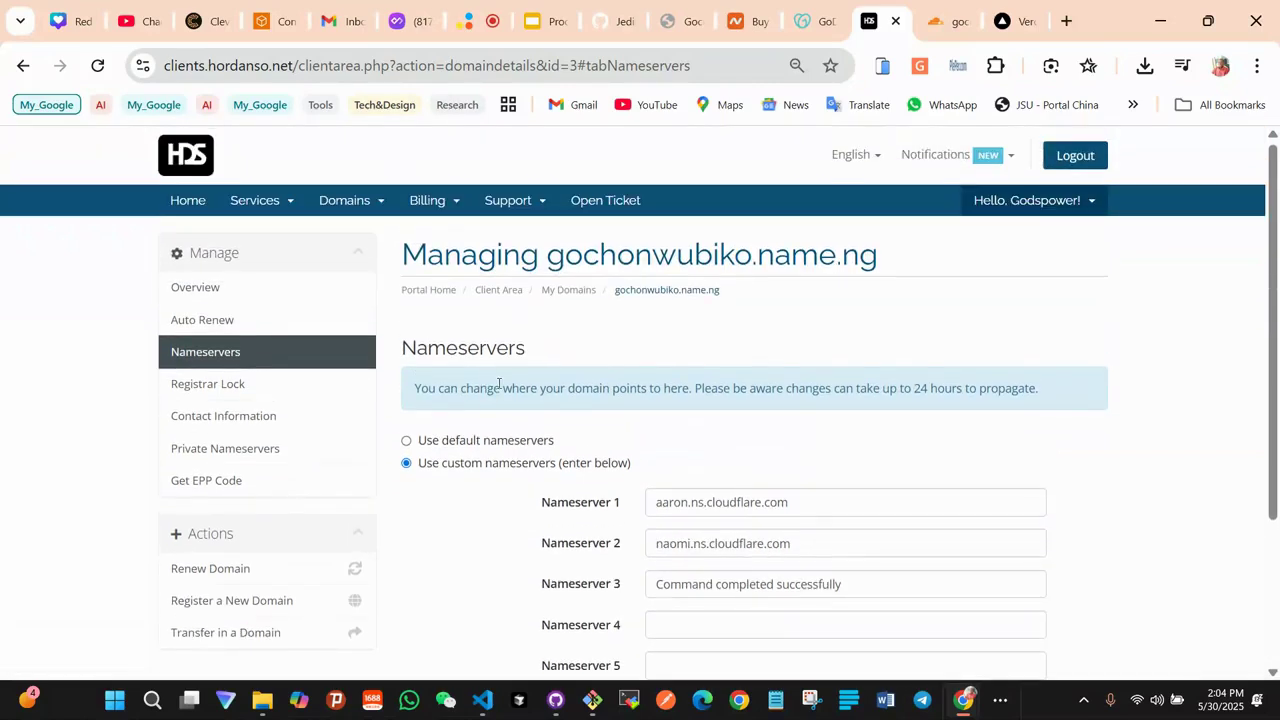
Switch to the Cloudflare dashboard and review the Overview of the .name.ng domain, highlighting its domain name
{"action": "left_click", "coordinate": [936, 22]}
{"action": "scroll", "coordinate": [549, 349], "scroll_direction": "down", "scroll_amount": 2}
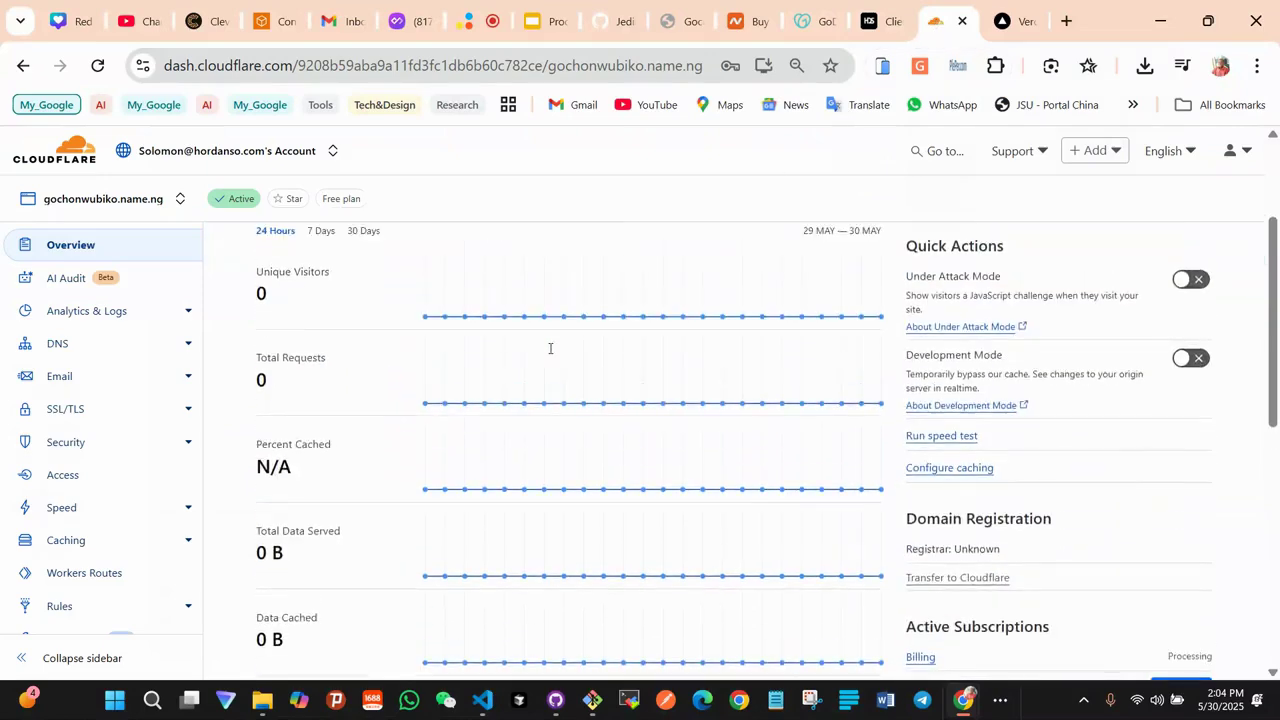
{"action": "scroll", "coordinate": [720, 200], "scroll_direction": "up", "scroll_amount": 2}
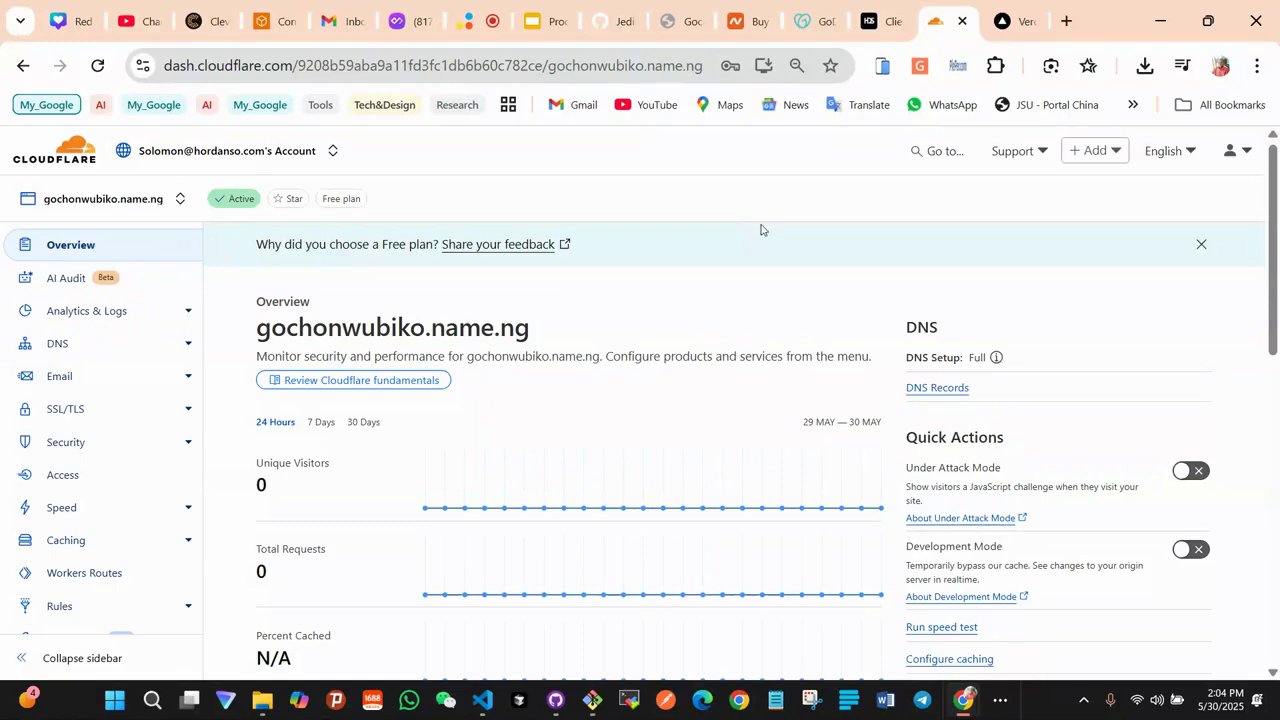
{"action": "scroll", "coordinate": [760, 230], "scroll_direction": "down", "scroll_amount": 2}
{"action": "scroll", "coordinate": [686, 334], "scroll_direction": "up", "scroll_amount": 2}
{"action": "left_click_drag", "start_coordinate": [257, 324], "coordinate": [546, 324]}
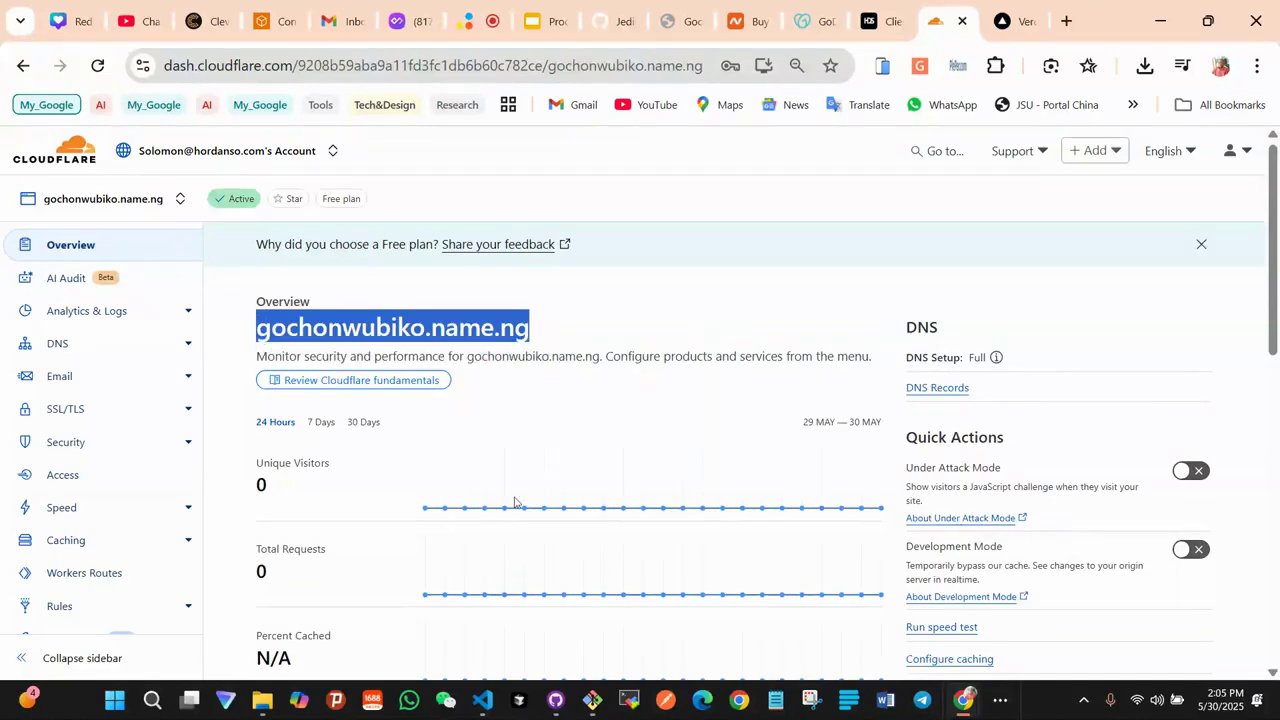
Switch to the portfolio project in VS Code, closing README.md and displaying the project's files
{"action": "left_click", "coordinate": [486, 706]}
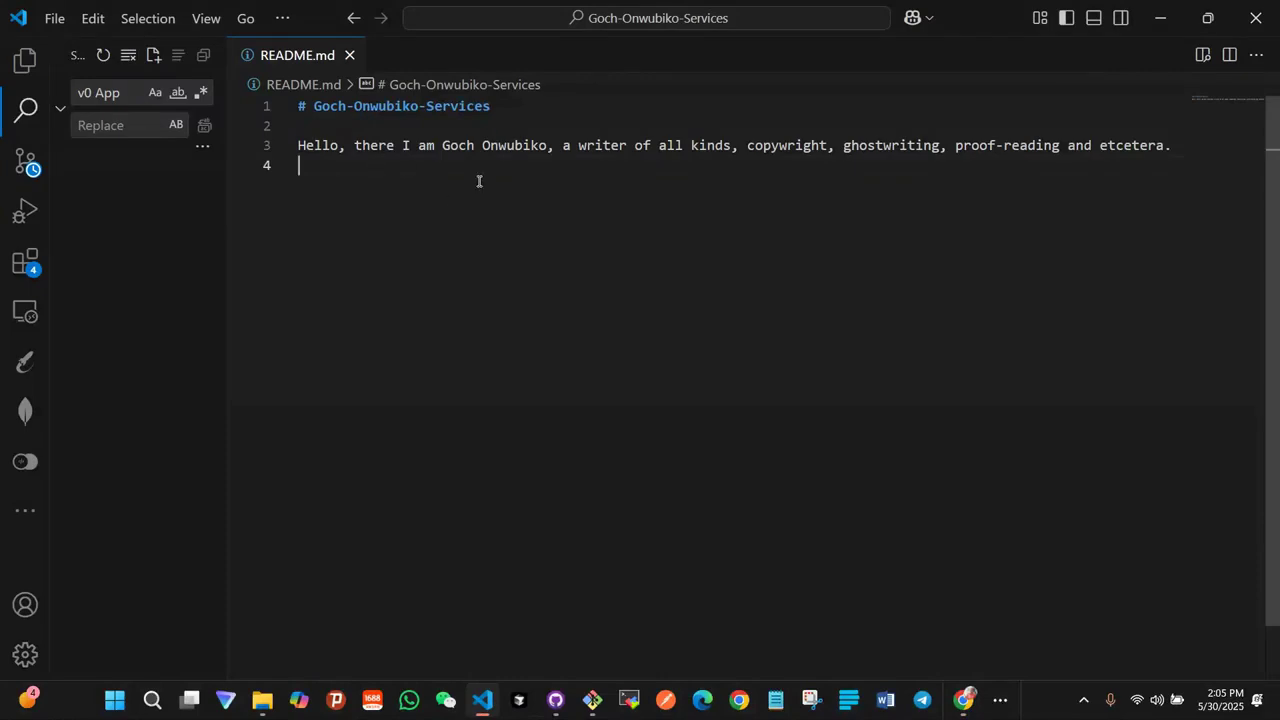
{"action": "left_click", "coordinate": [349, 55]}
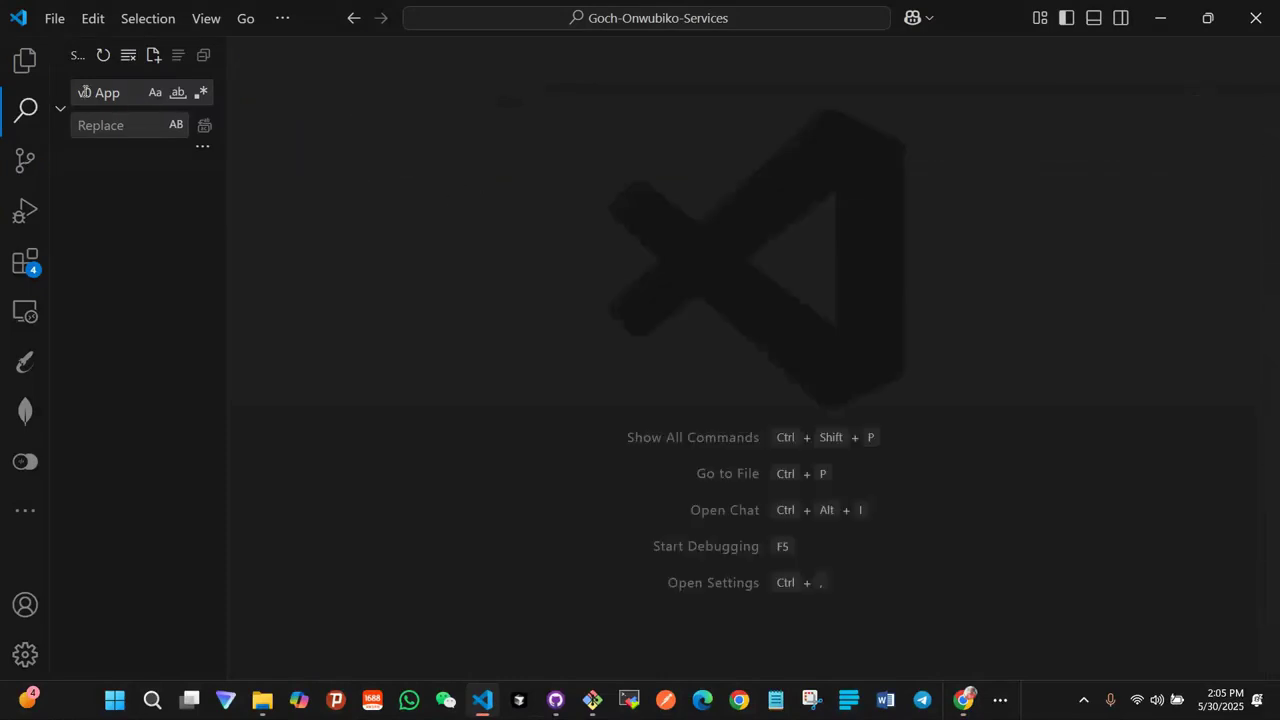
{"action": "left_click", "coordinate": [22, 70]}
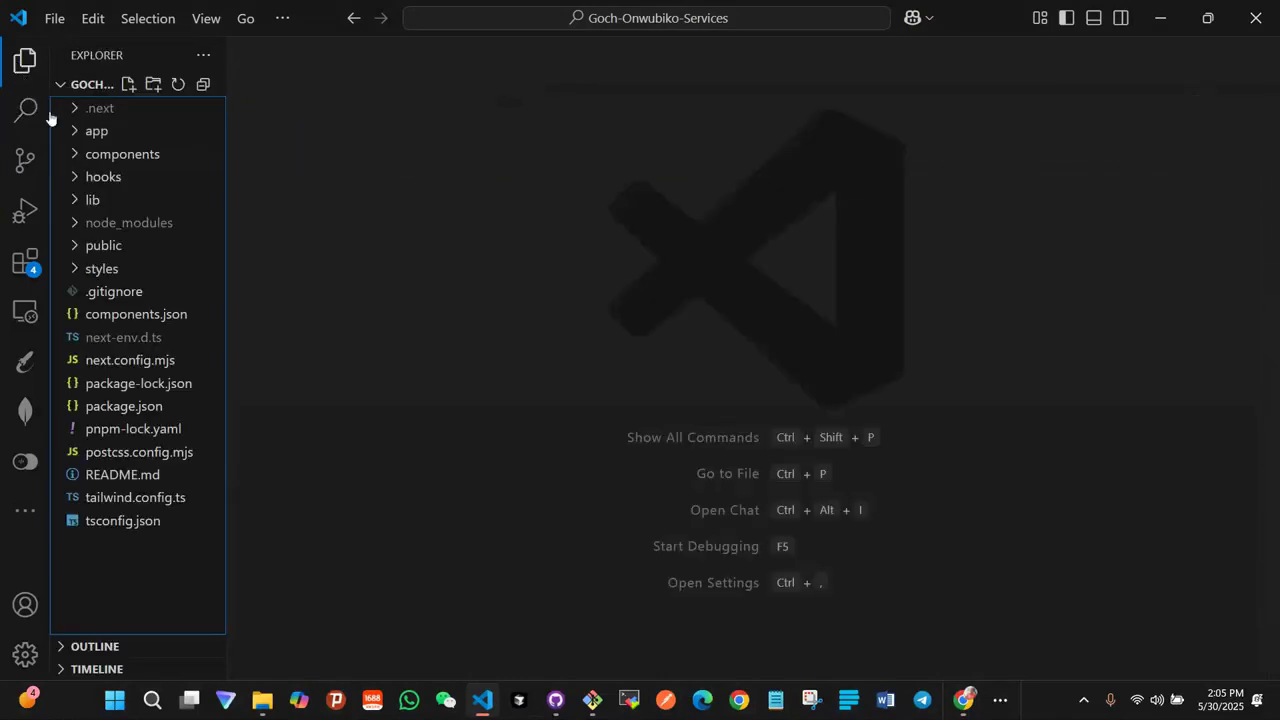
Open package.json, examine its scripts and dependencies, and close the file
{"action": "left_click", "coordinate": [141, 410]}
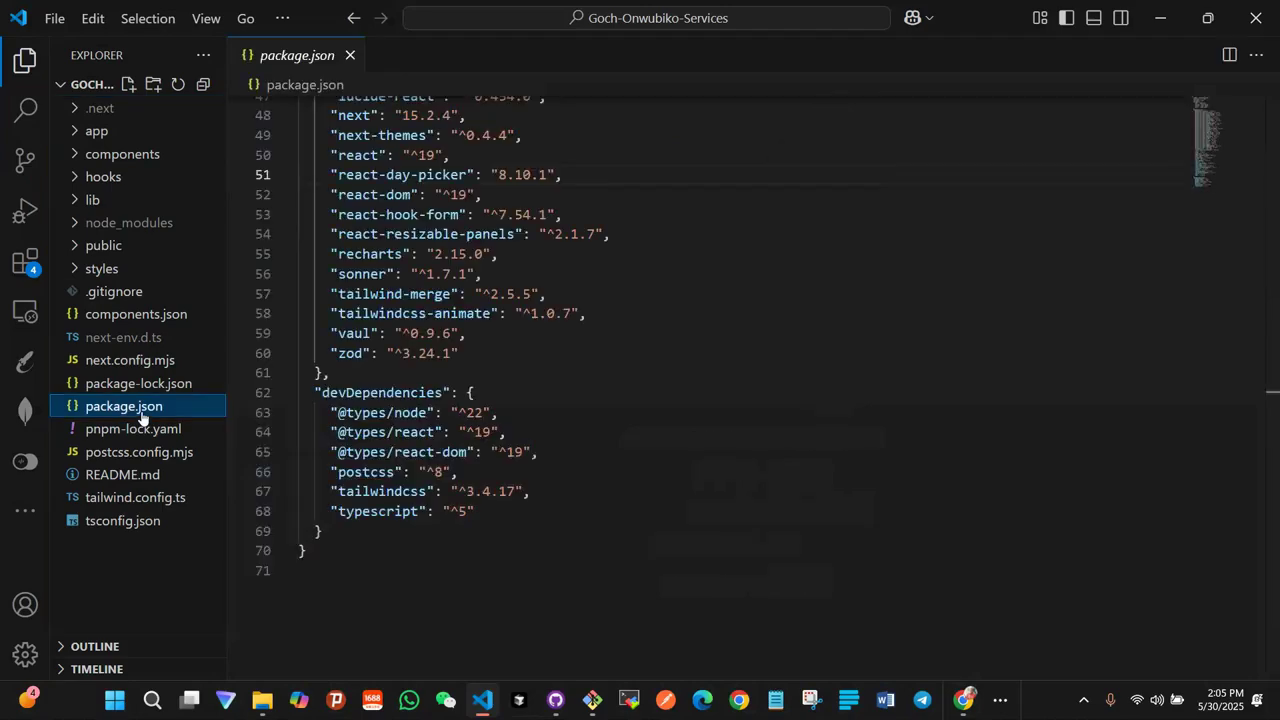
{"action": "scroll", "coordinate": [489, 381], "scroll_direction": "up", "scroll_amount": 15}
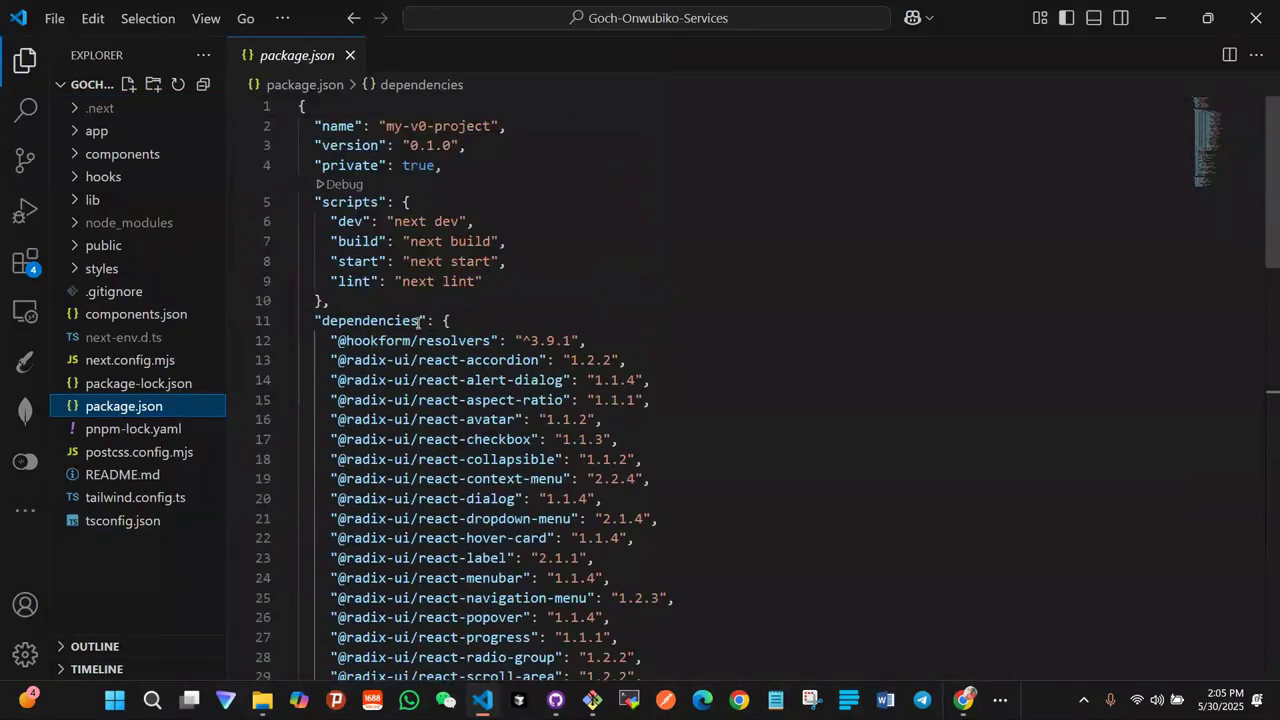
{"action": "scroll", "coordinate": [502, 250], "scroll_direction": "down", "scroll_amount": 19}
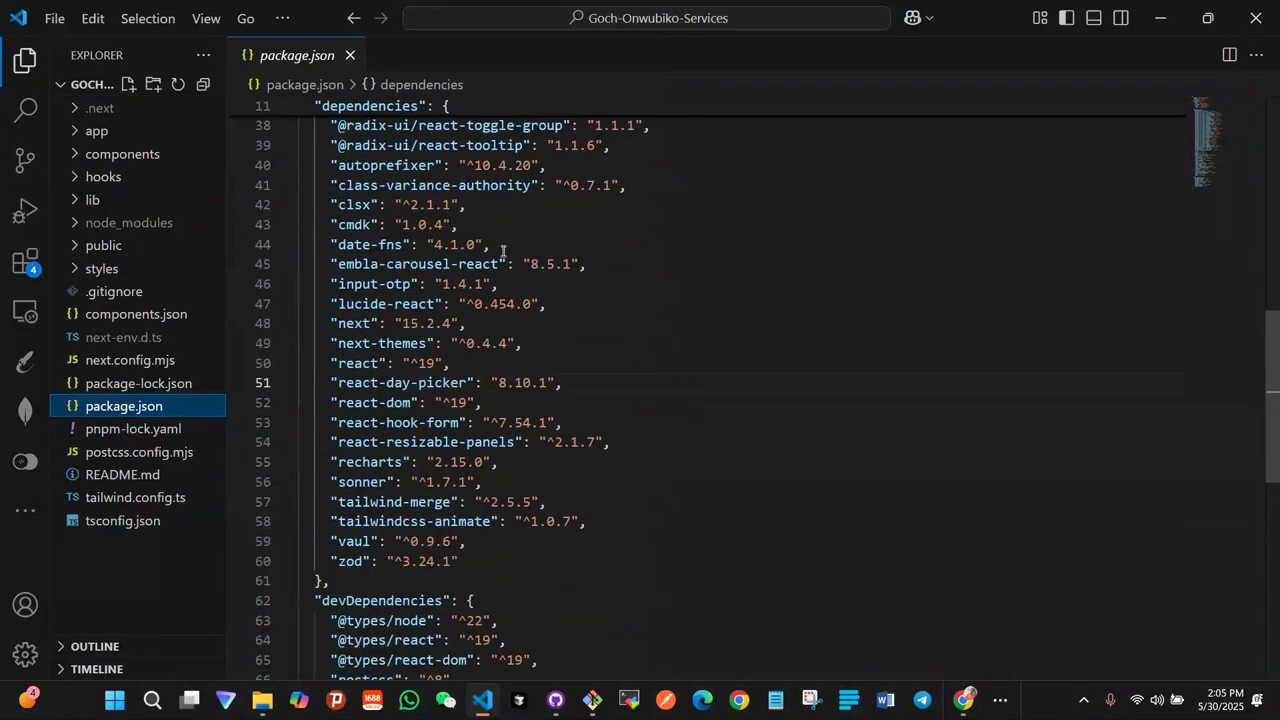
{"action": "scroll", "coordinate": [500, 262], "scroll_direction": "up", "scroll_amount": 8}
{"action": "scroll", "coordinate": [500, 262], "scroll_direction": "up", "scroll_amount": 7}
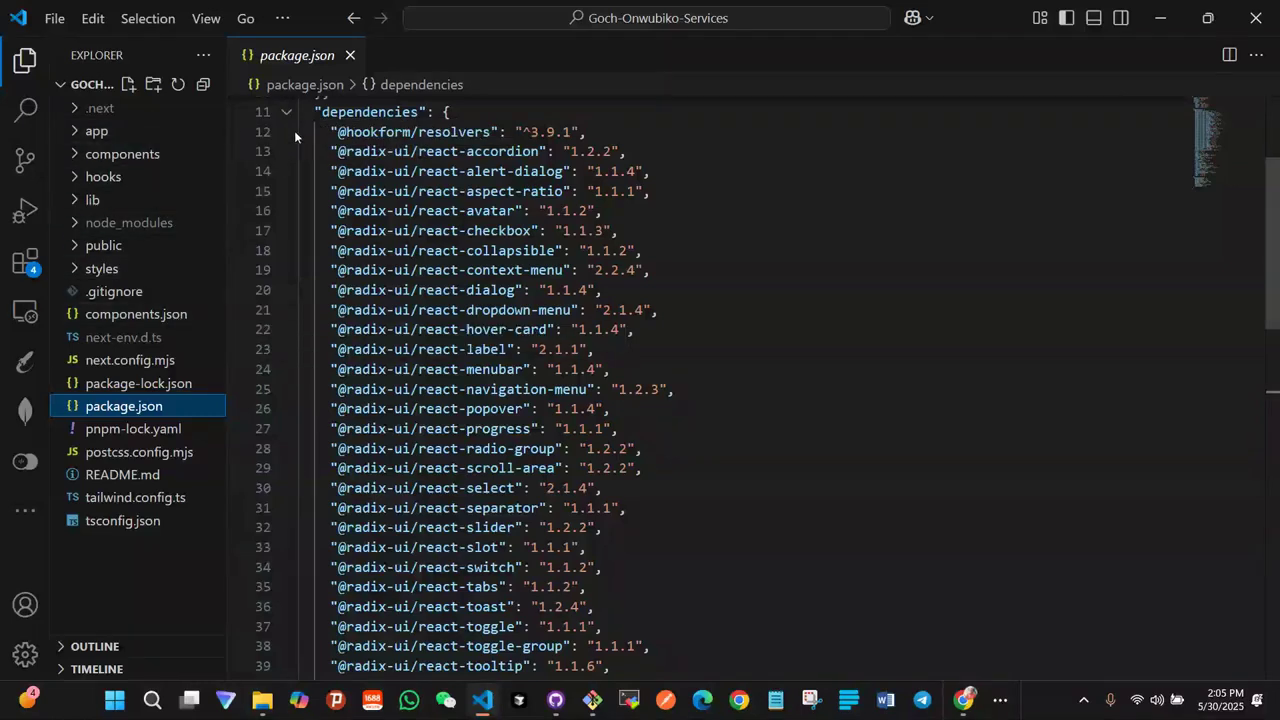
{"action": "left_click", "coordinate": [350, 56]}
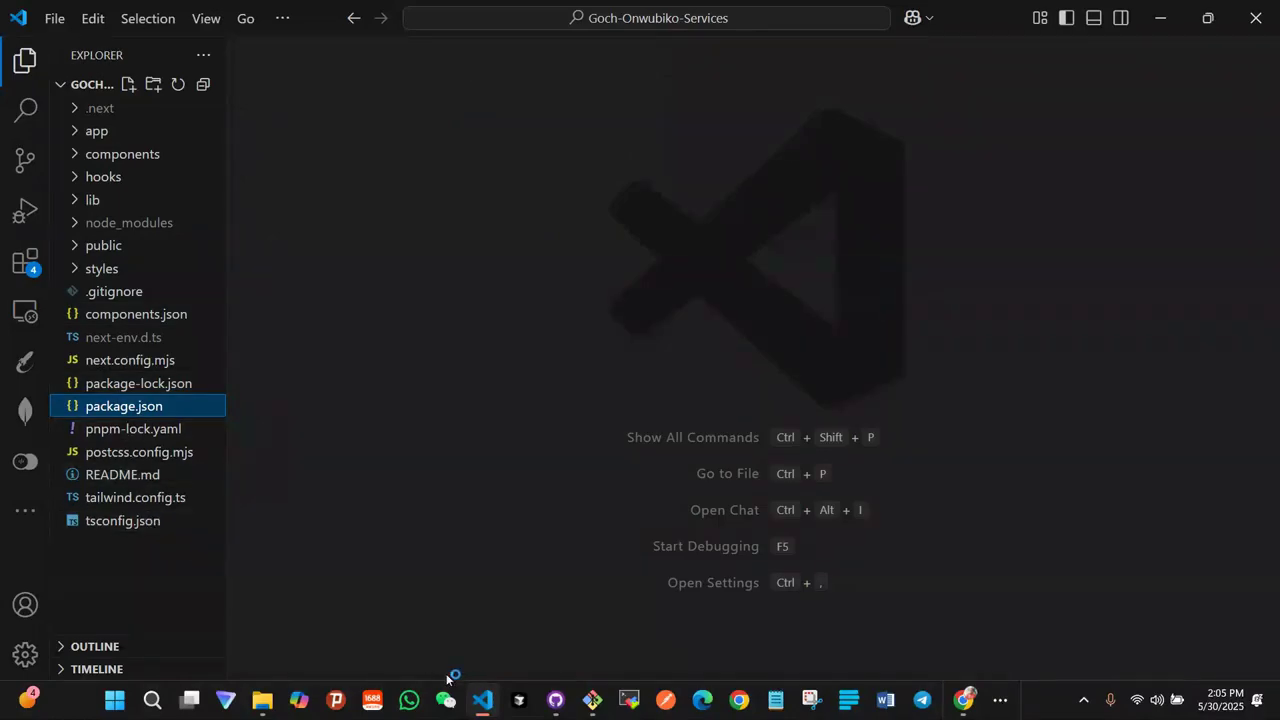
Switch to the Git Bash terminal and examine the output of the running npm run dev server
{"action": "left_click", "coordinate": [590, 702]}
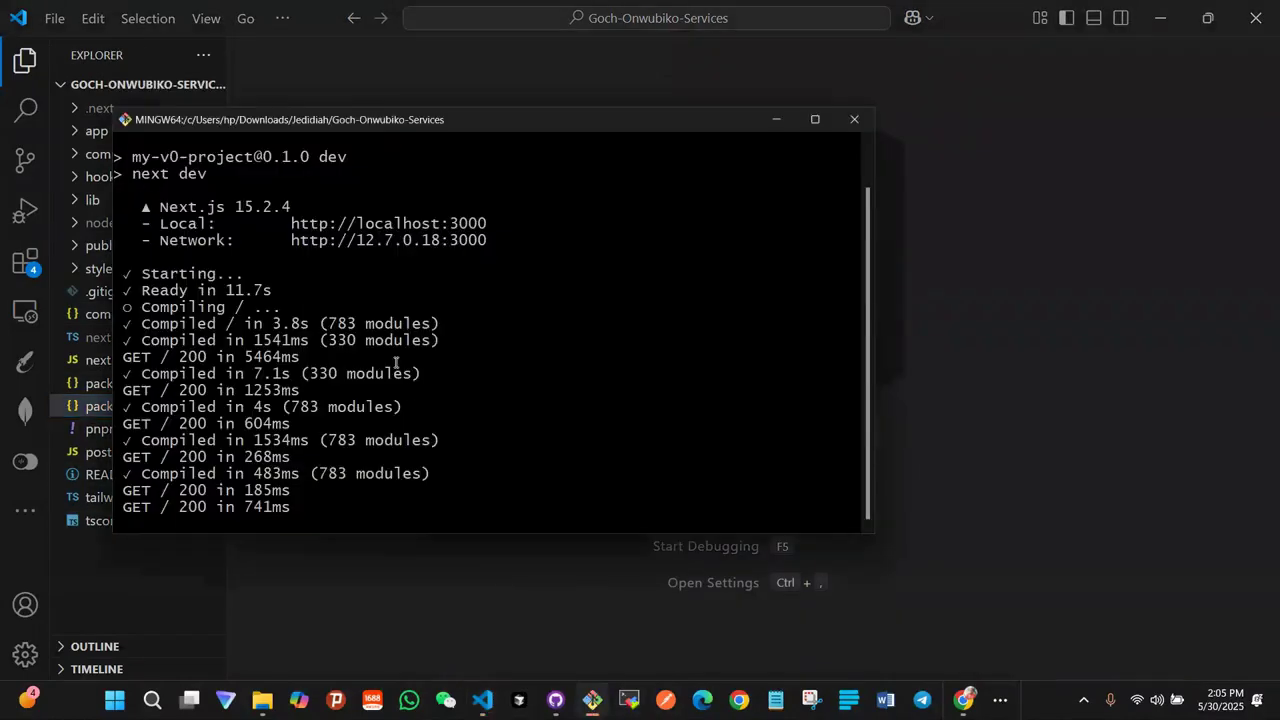
{"action": "scroll", "coordinate": [405, 350], "scroll_direction": "up", "scroll_amount": 1}
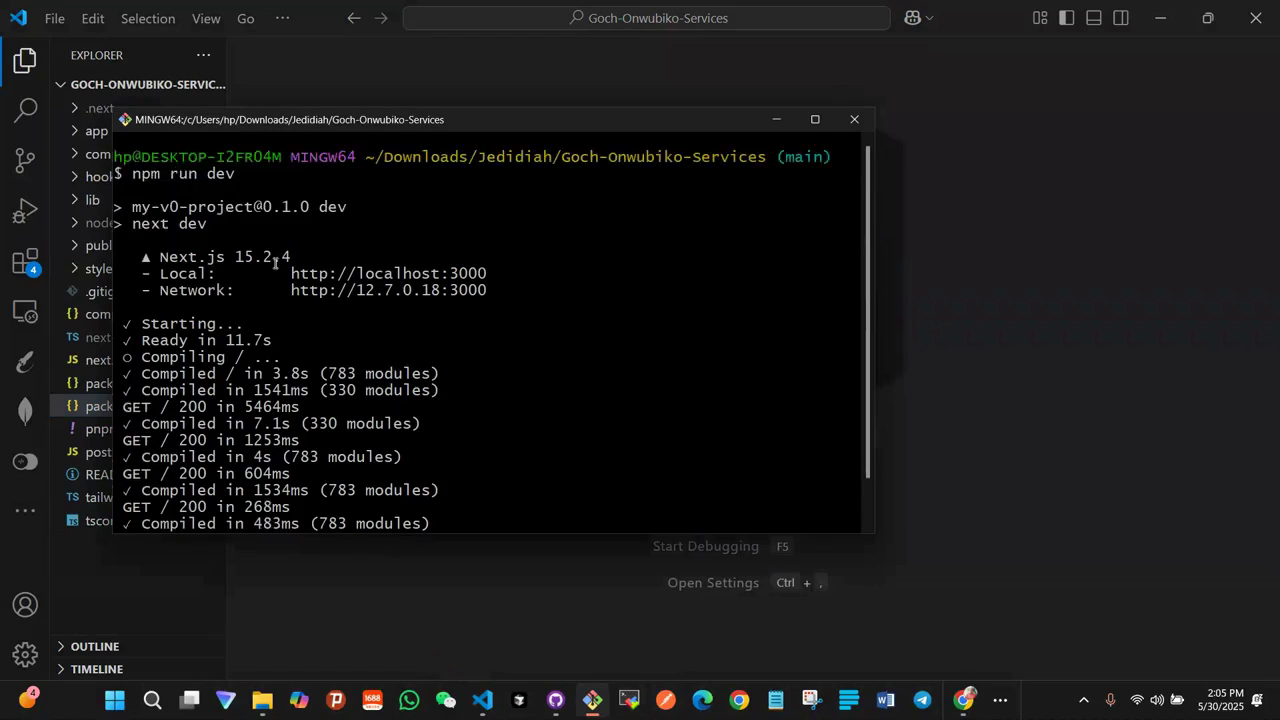
{"action": "scroll", "coordinate": [416, 323], "scroll_direction": "down", "scroll_amount": 1}
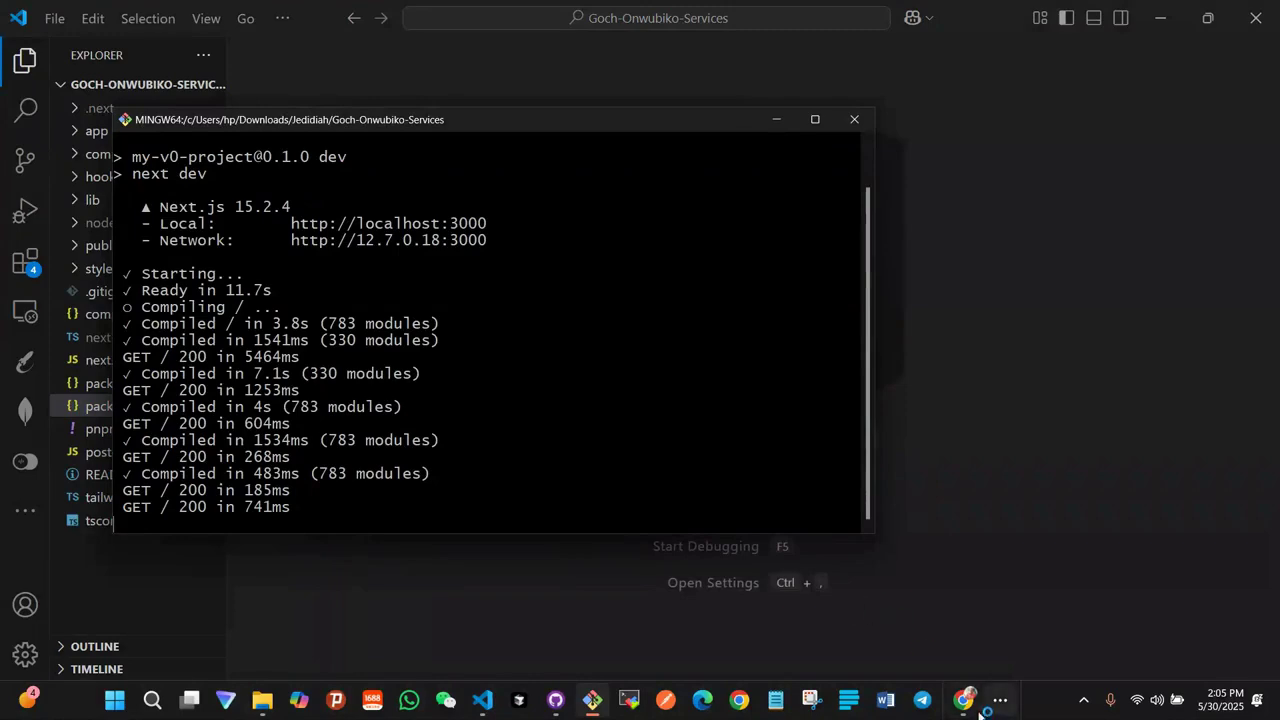
Switch to the portfolio site at localhost:3000 in Chrome, reload it and look through the page
{"action": "mouse_move", "coordinate": [964, 704]}
{"action": "left_click", "coordinate": [866, 630]}
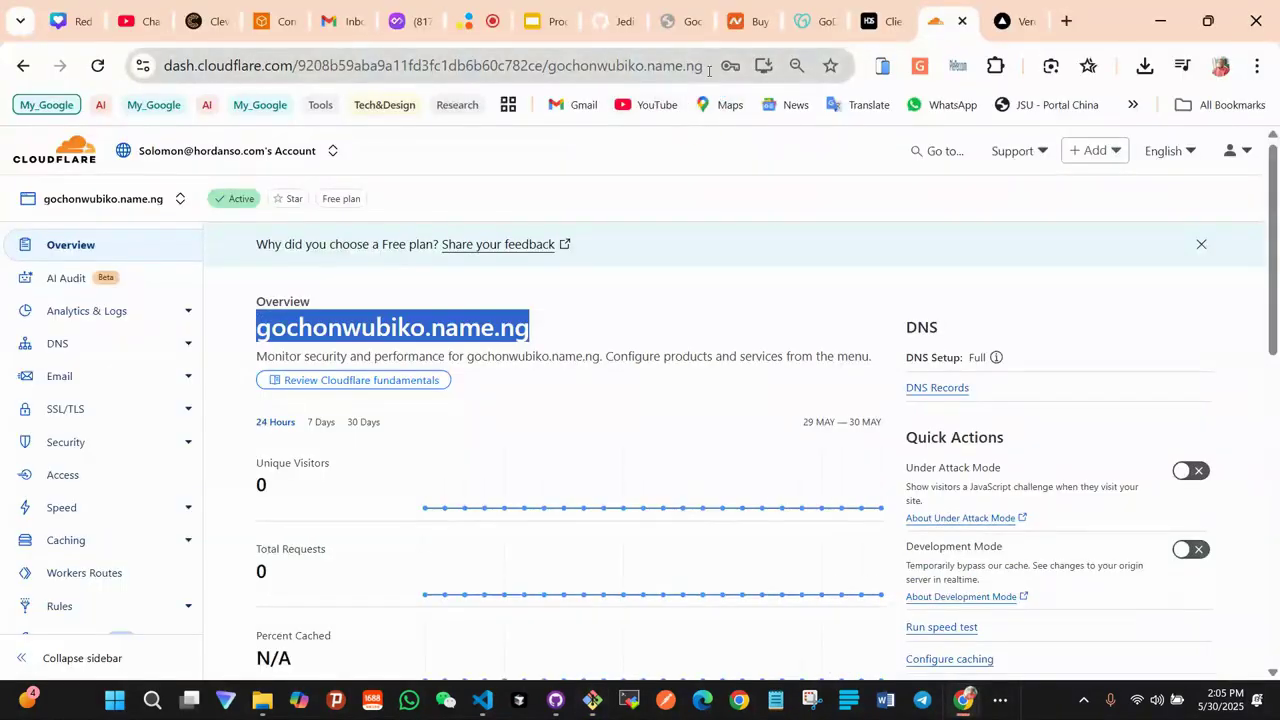
{"action": "left_click", "coordinate": [682, 21]}
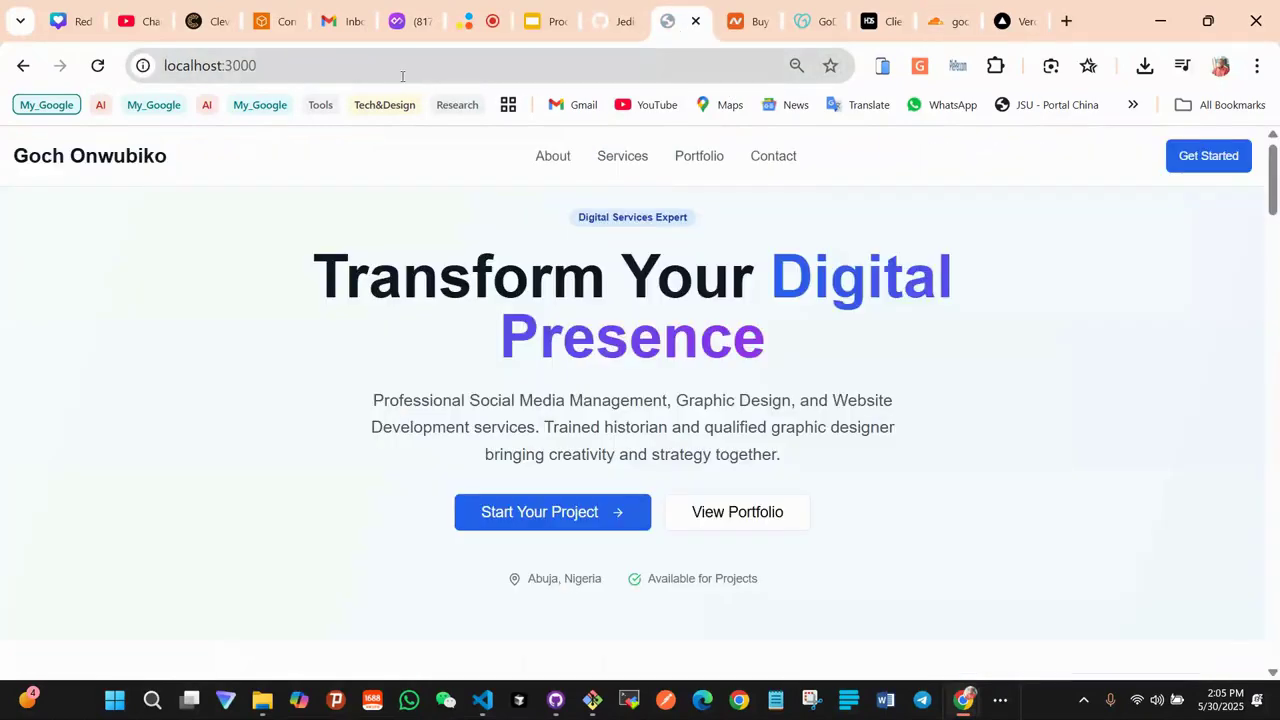
{"action": "scroll", "coordinate": [423, 300], "scroll_direction": "down", "scroll_amount": 5}
{"action": "scroll", "coordinate": [429, 320], "scroll_direction": "up", "scroll_amount": 5}
{"action": "key", "text": "ctrl+r"}
{"action": "scroll", "coordinate": [430, 280], "scroll_direction": "down", "scroll_amount": 5}
{"action": "scroll", "coordinate": [433, 303], "scroll_direction": "up", "scroll_amount": 5}
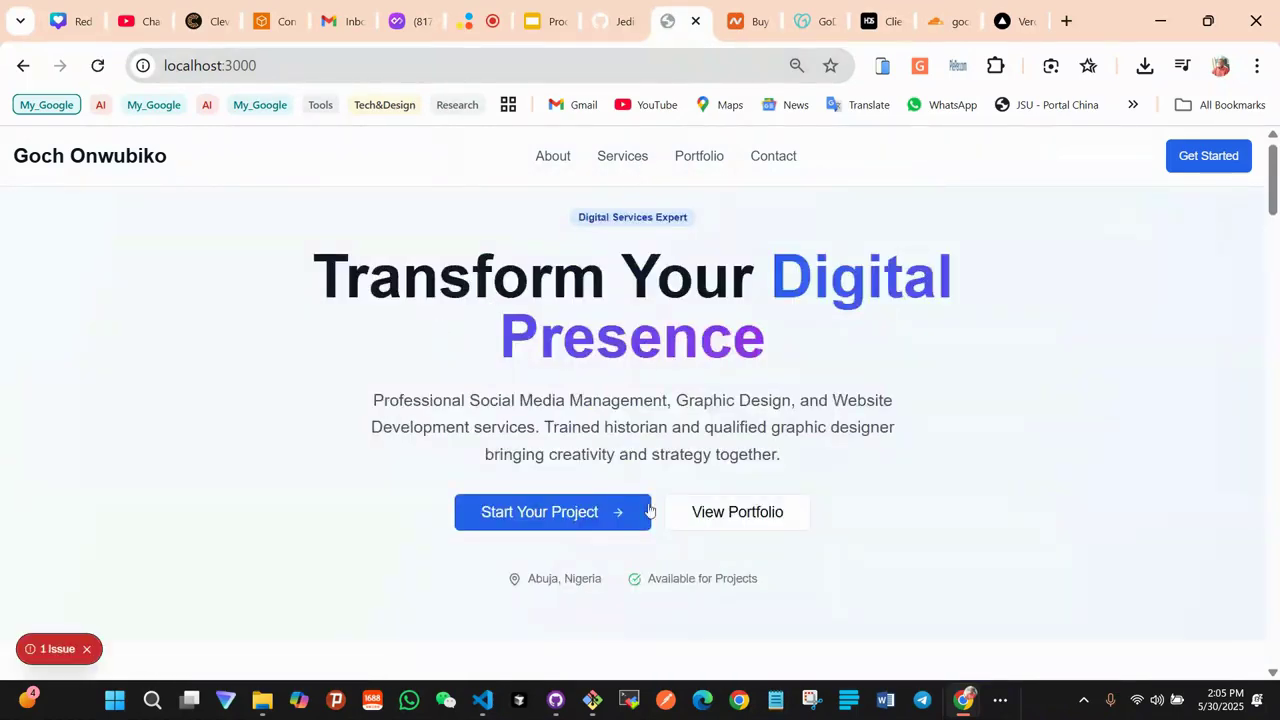
Look over the portfolio repository on GitHub and check its local changes in GitHub Desktop
{"action": "left_click", "coordinate": [610, 28]}
{"action": "scroll", "coordinate": [377, 454], "scroll_direction": "down", "scroll_amount": 5}
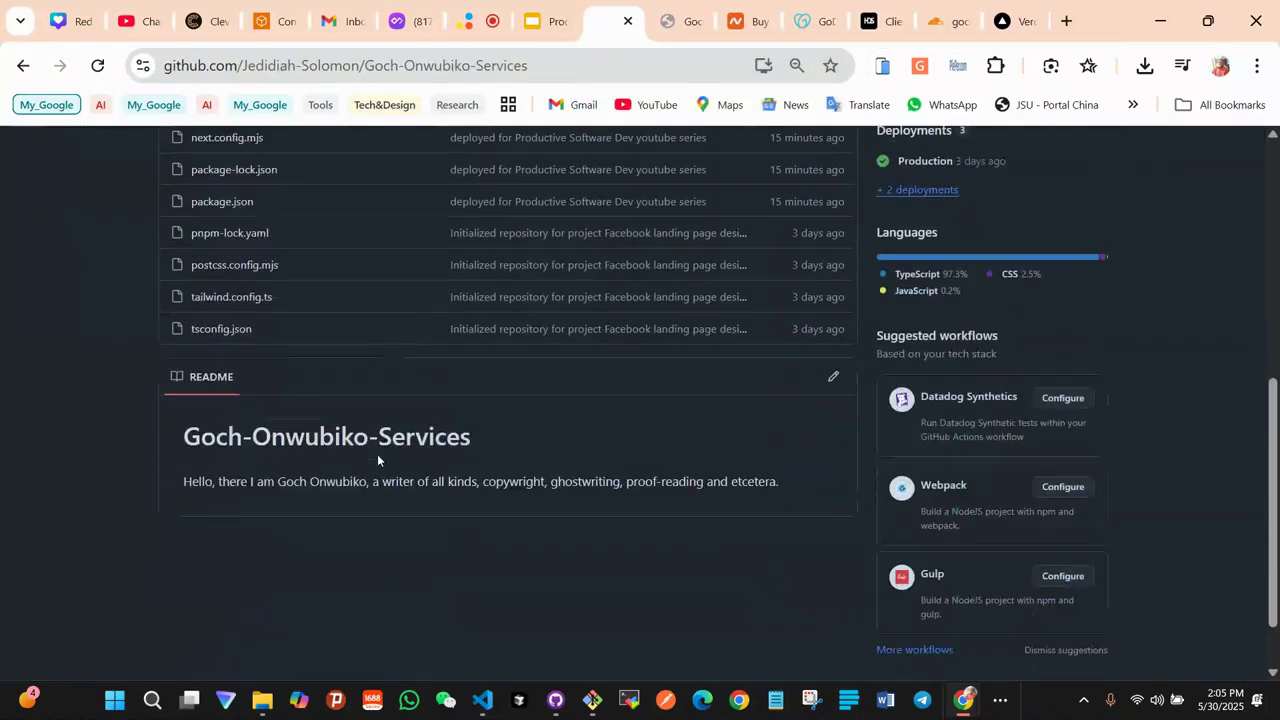
{"action": "left_click", "coordinate": [483, 700]}
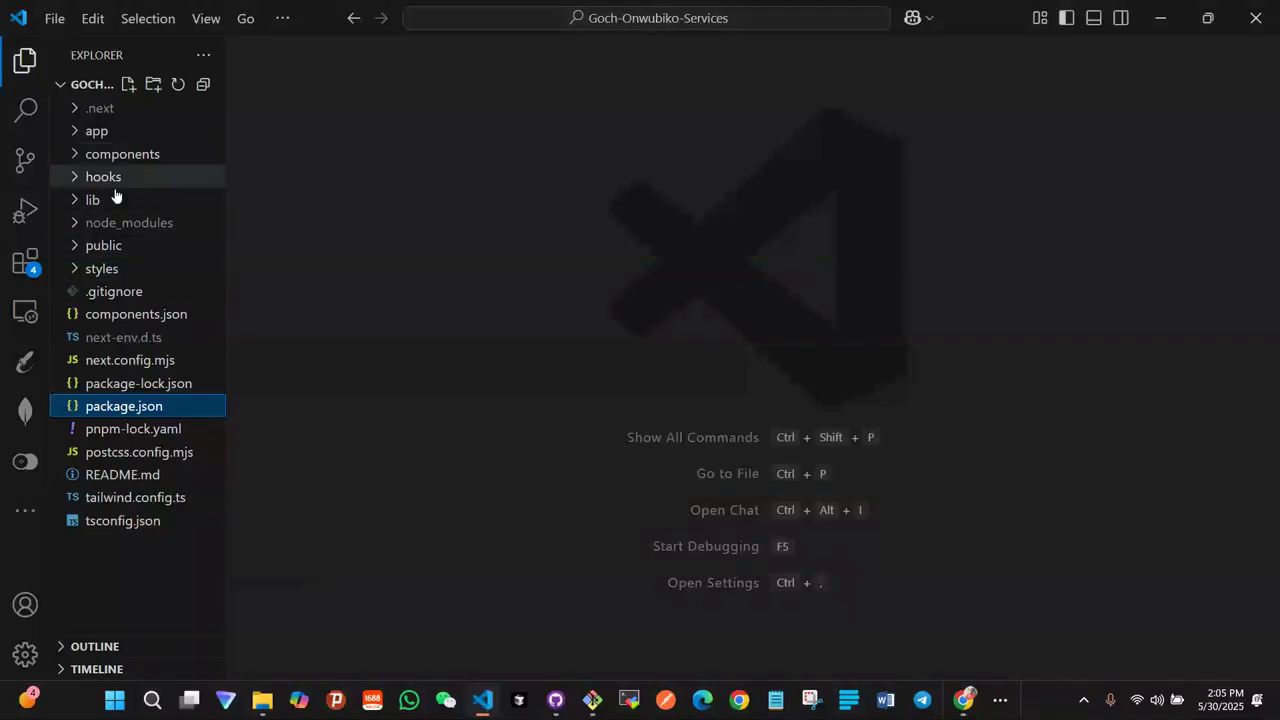
{"action": "left_click", "coordinate": [556, 700]}
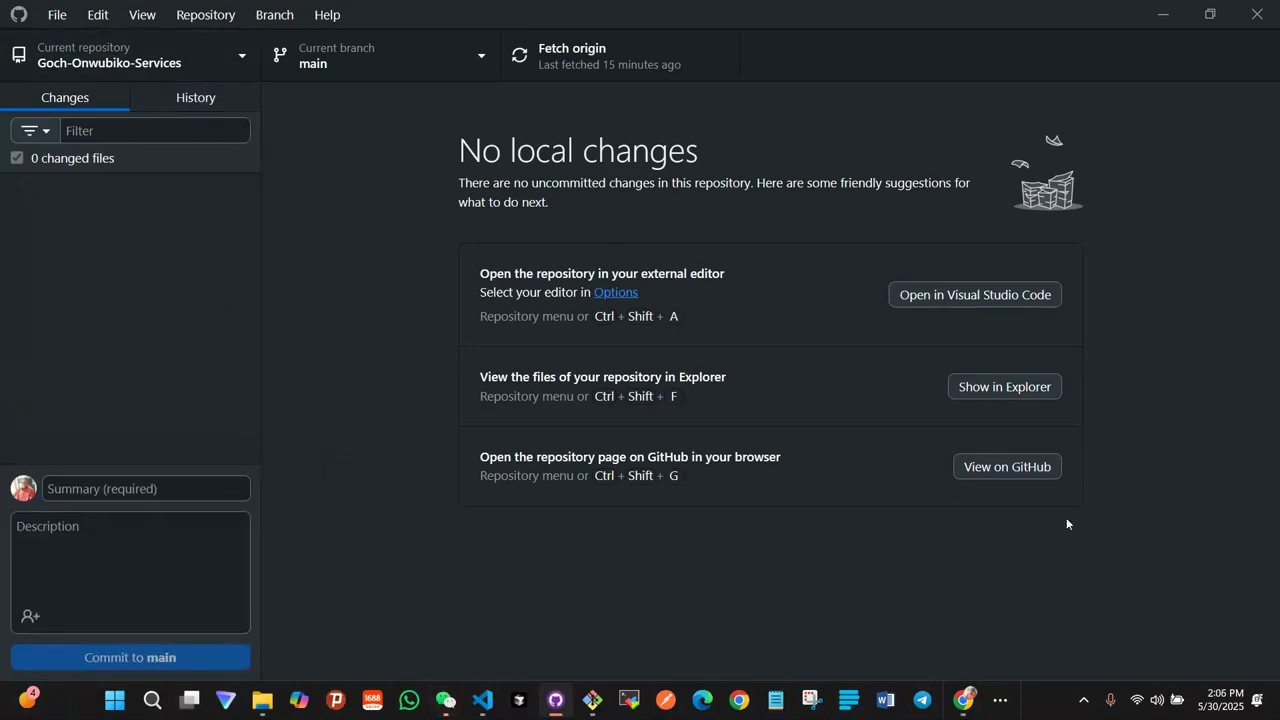
{"action": "left_click", "coordinate": [1163, 14]}
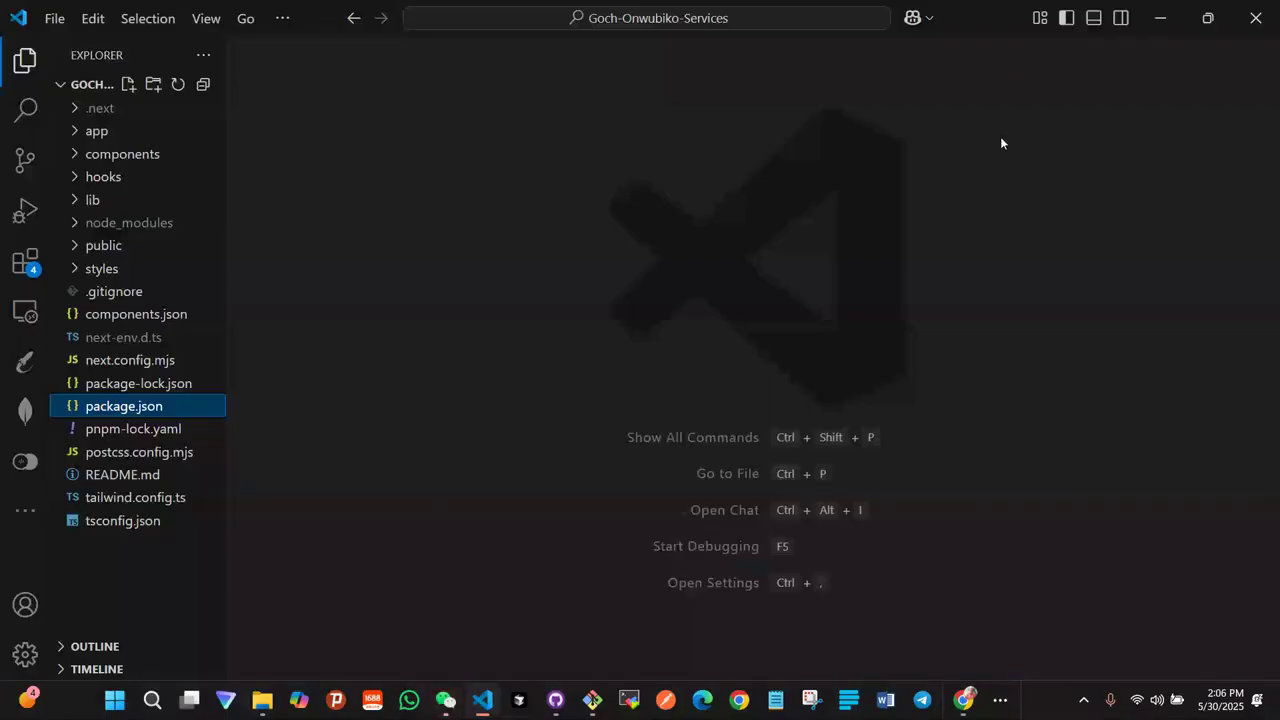
{"action": "left_click", "coordinate": [1160, 14]}
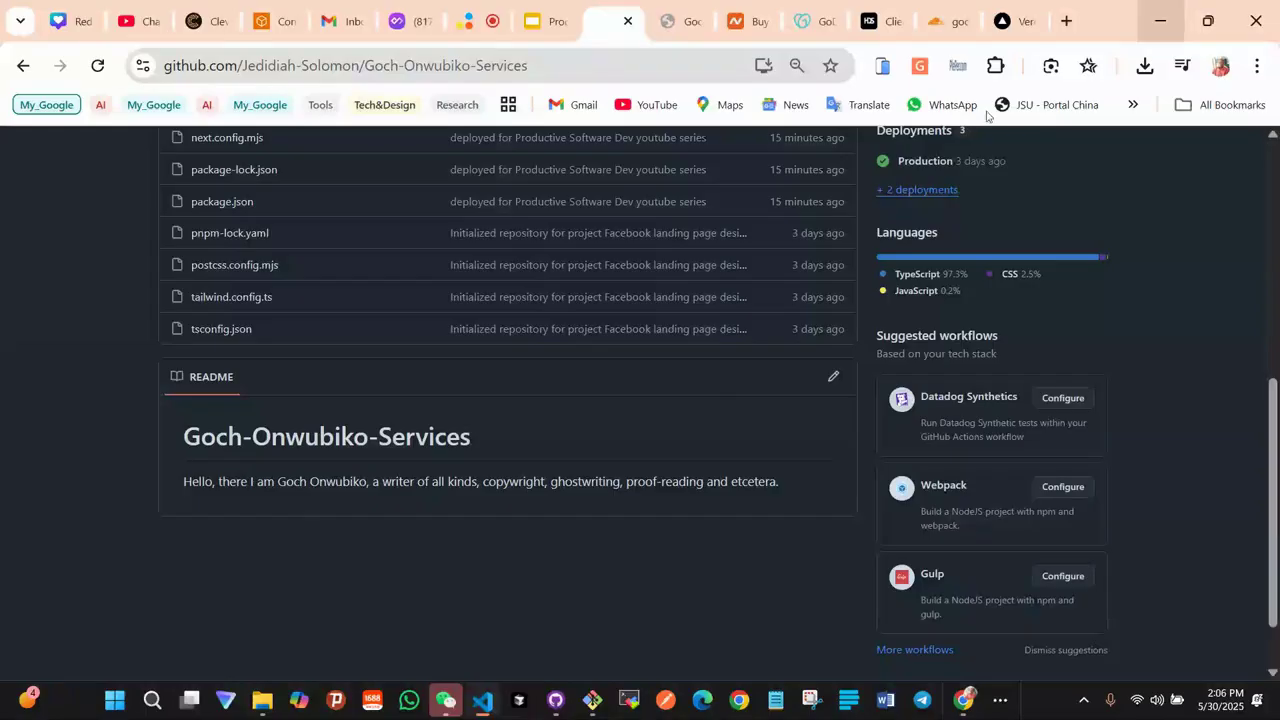
{"action": "left_click", "coordinate": [446, 700]}
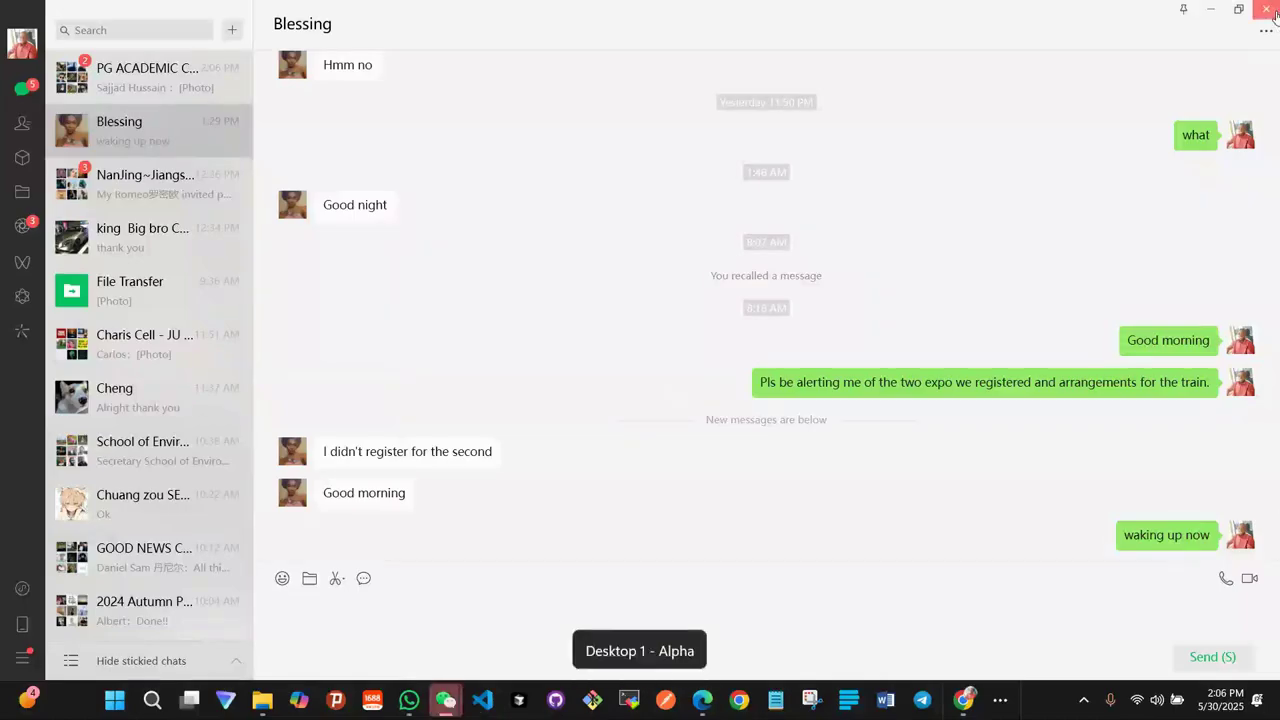
{"action": "left_click", "coordinate": [1270, 10]}
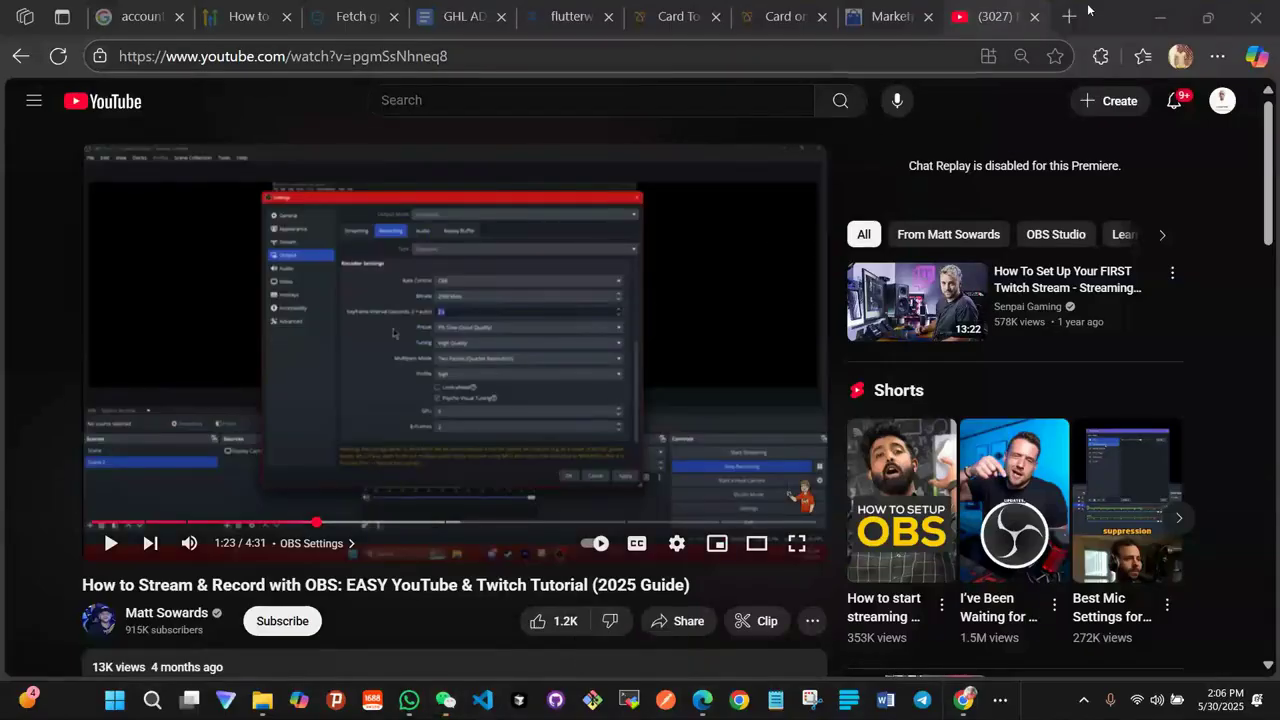
{"action": "left_click", "coordinate": [1170, 19]}
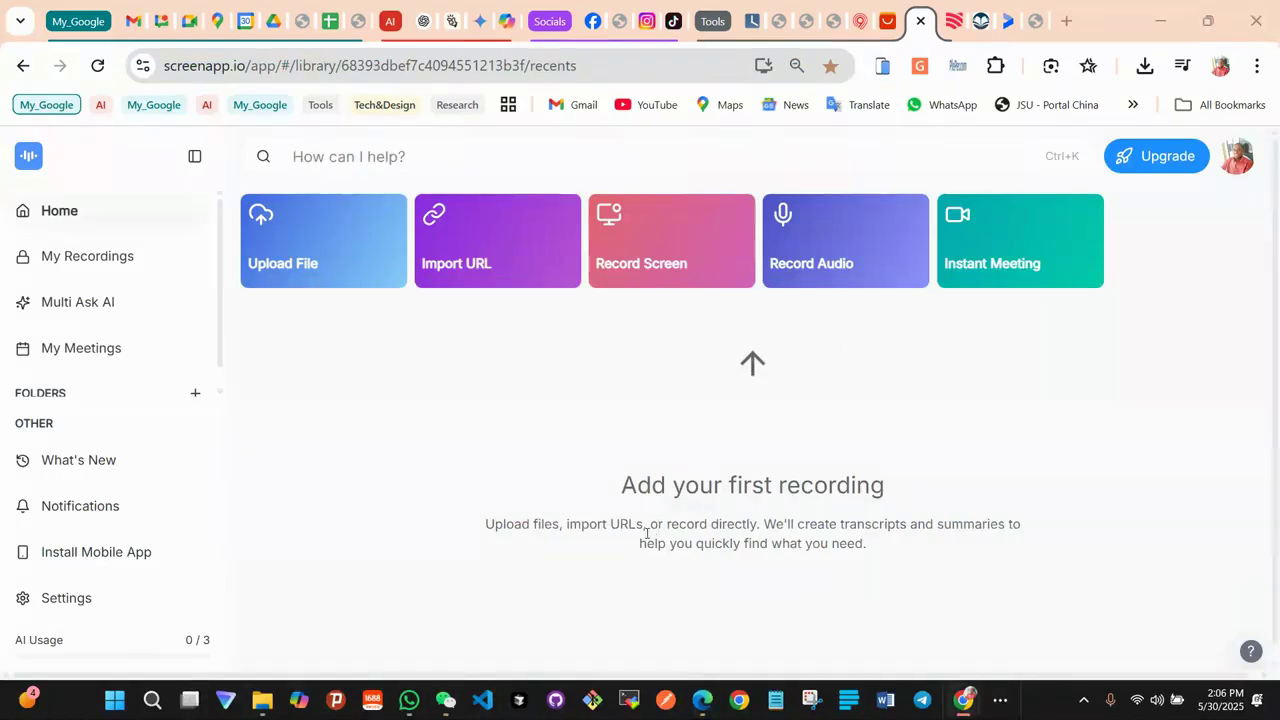
{"action": "key", "text": "super+d"}
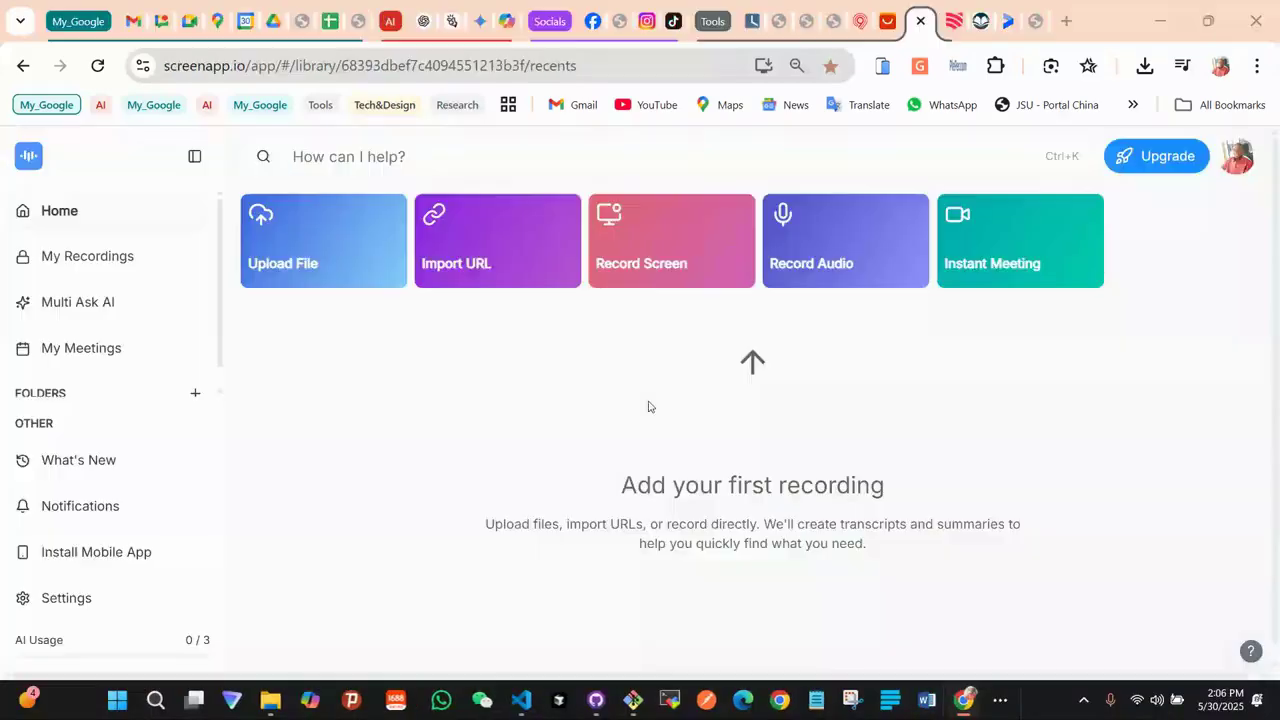
{"action": "key", "text": "ctrl+super+Right"}
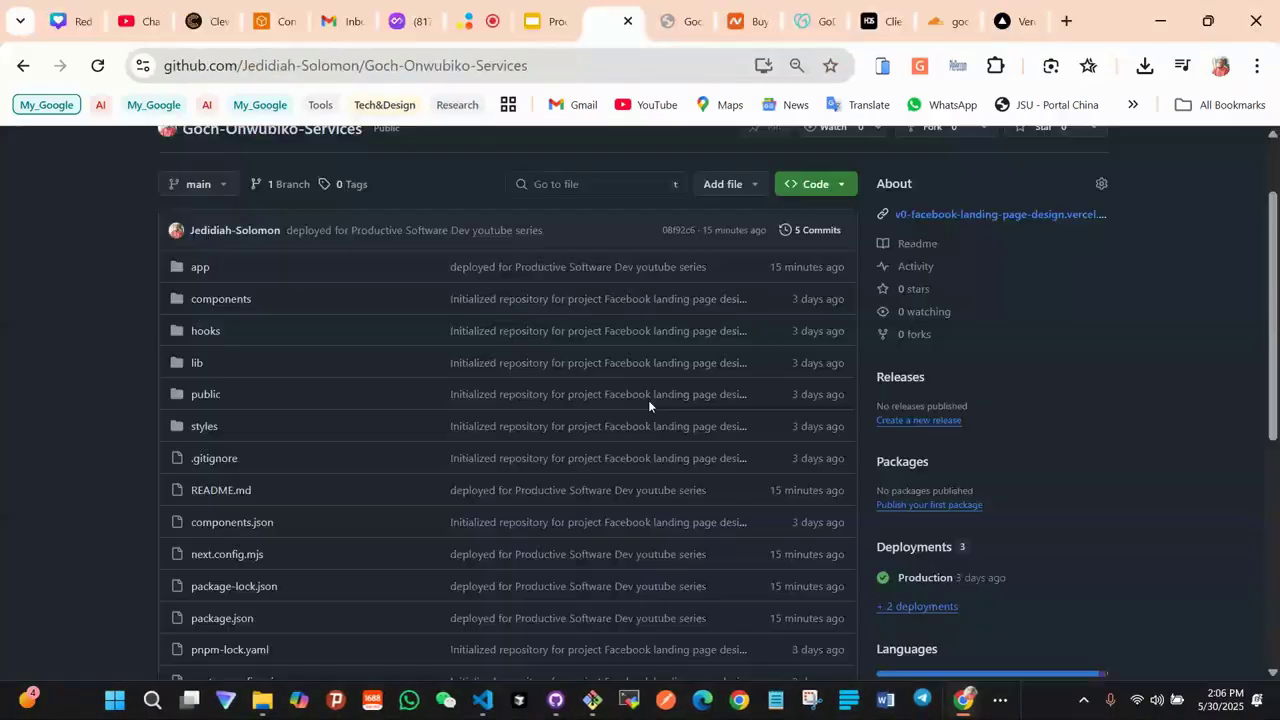
Review the file list and README on the portfolio's GitHub repository page
{"action": "scroll", "coordinate": [648, 406], "scroll_direction": "up", "scroll_amount": 2}
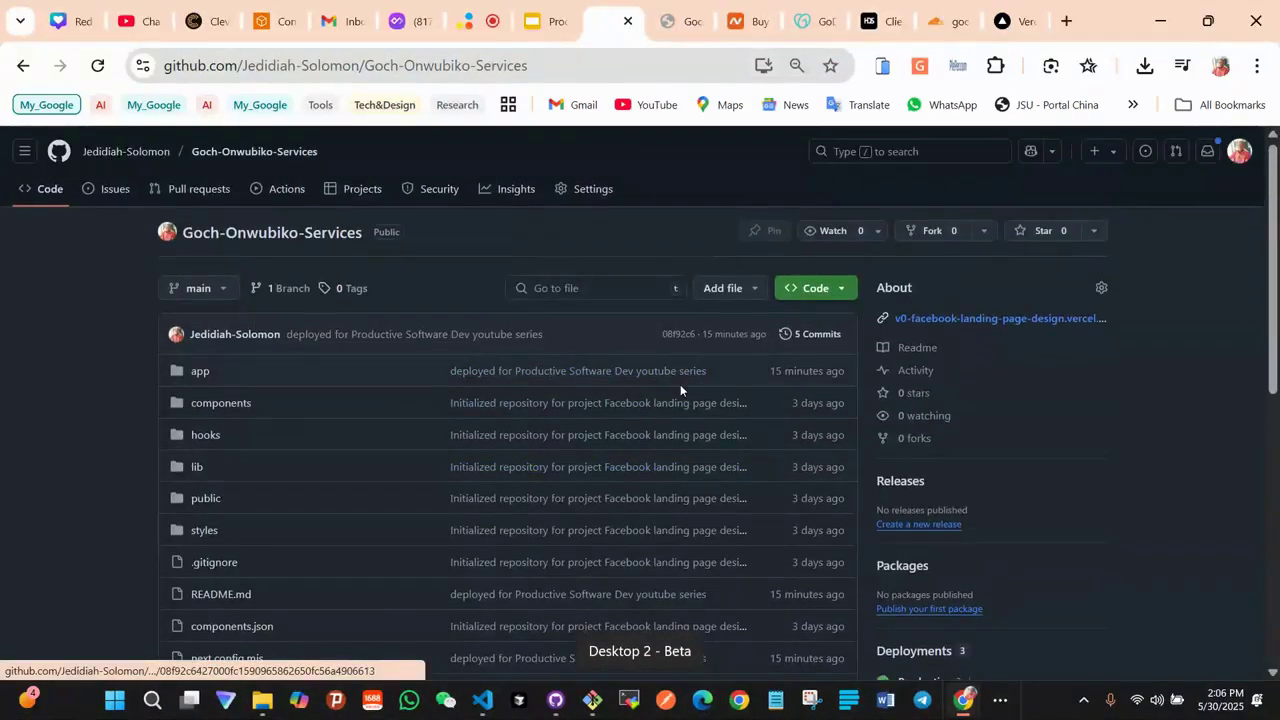
{"action": "scroll", "coordinate": [700, 382], "scroll_direction": "down", "scroll_amount": 5}
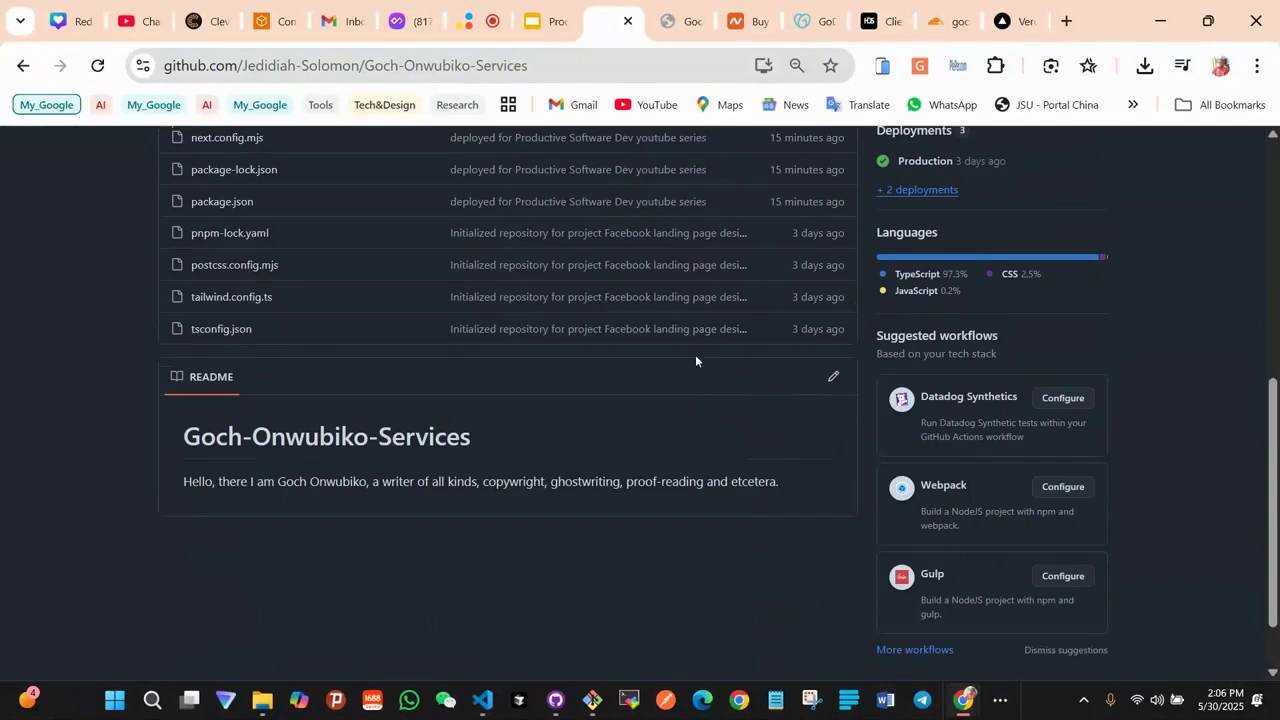
Return to the portfolio site at localhost:3000, dismiss its issue badge and look over the opening sections
{"action": "left_click", "coordinate": [675, 38]}
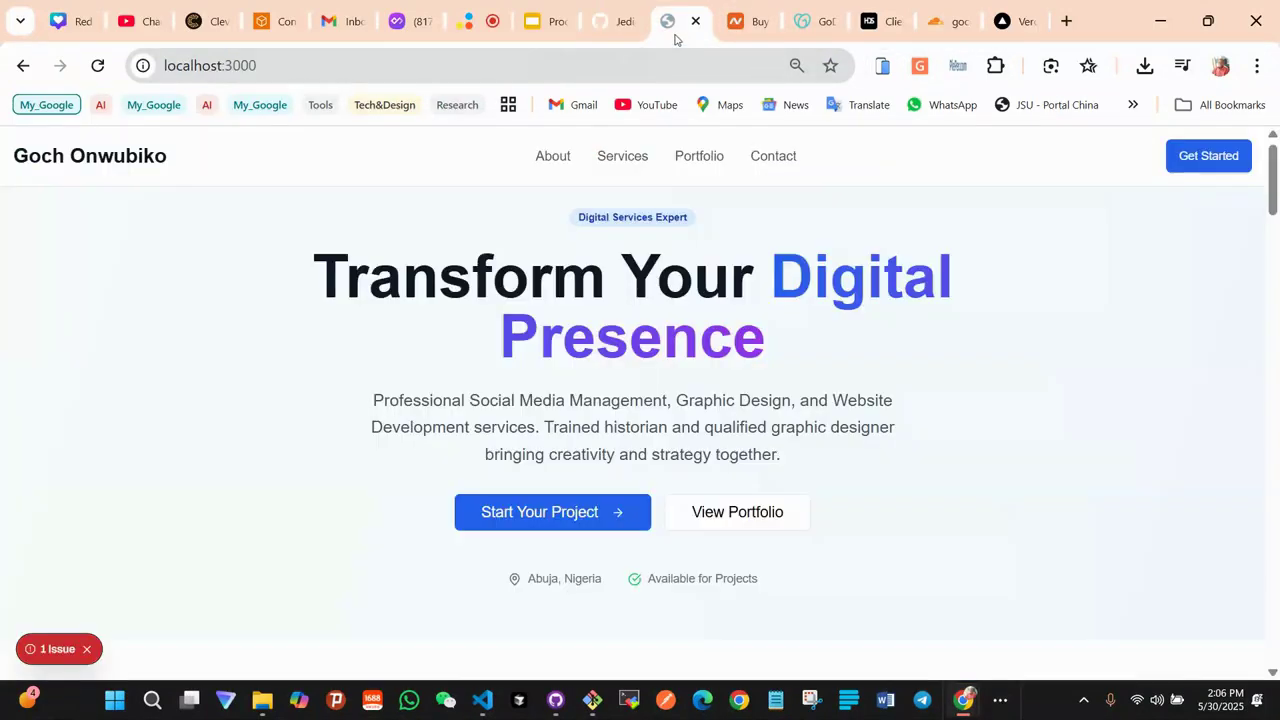
{"action": "left_click", "coordinate": [87, 650]}
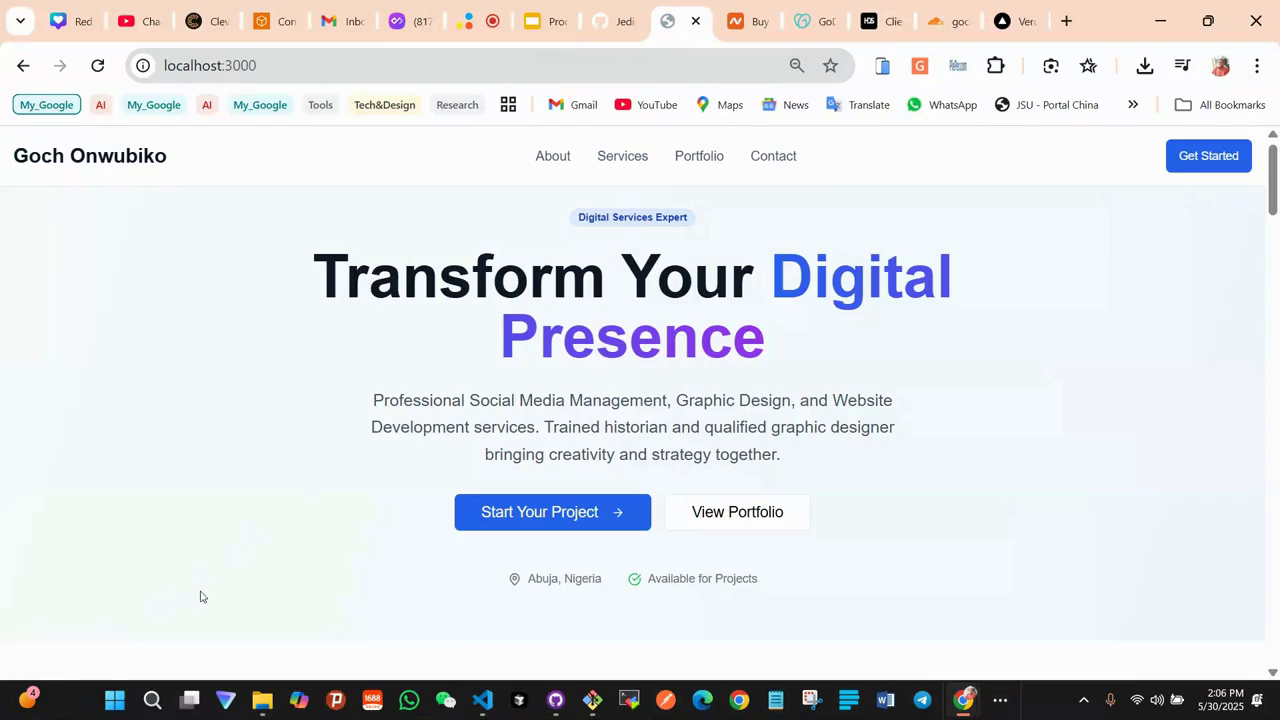
{"action": "scroll", "coordinate": [623, 339], "scroll_direction": "down", "scroll_amount": 2}
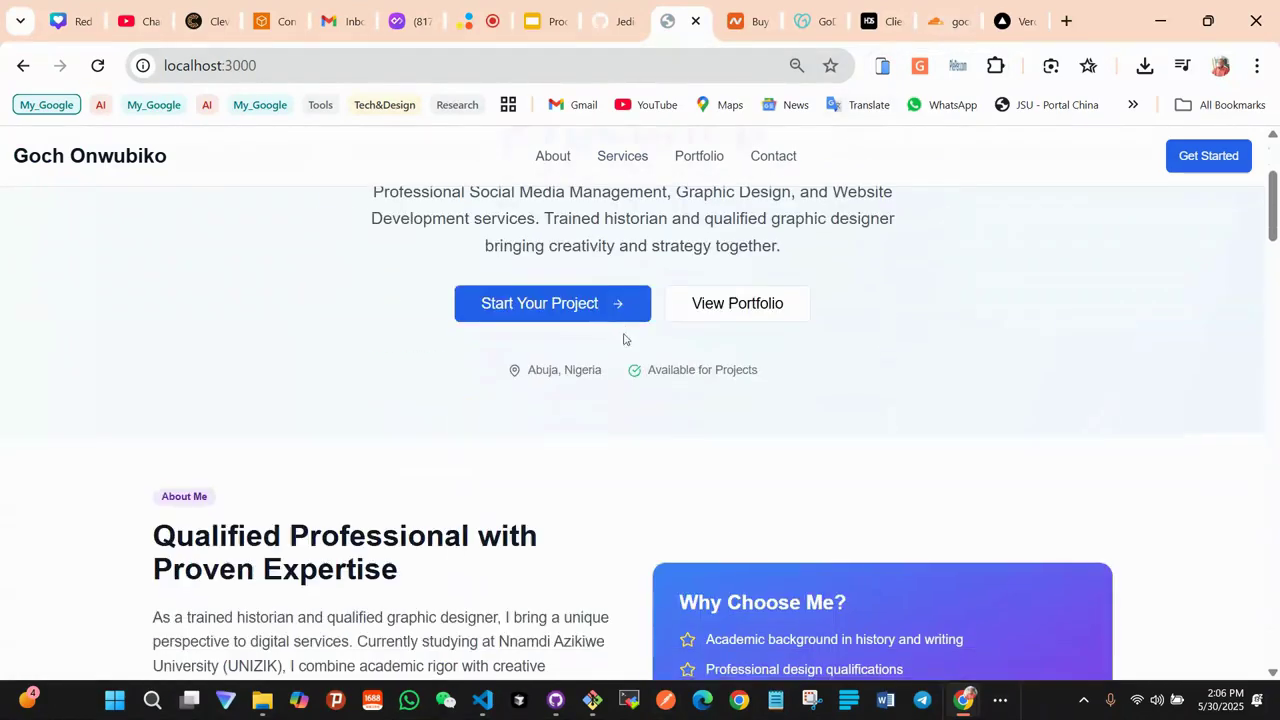
Go back to the portfolio's GitHub repository page and review its files, README and repository details
{"action": "left_click", "coordinate": [610, 20]}
{"action": "scroll", "coordinate": [503, 378], "scroll_direction": "up", "scroll_amount": 1}
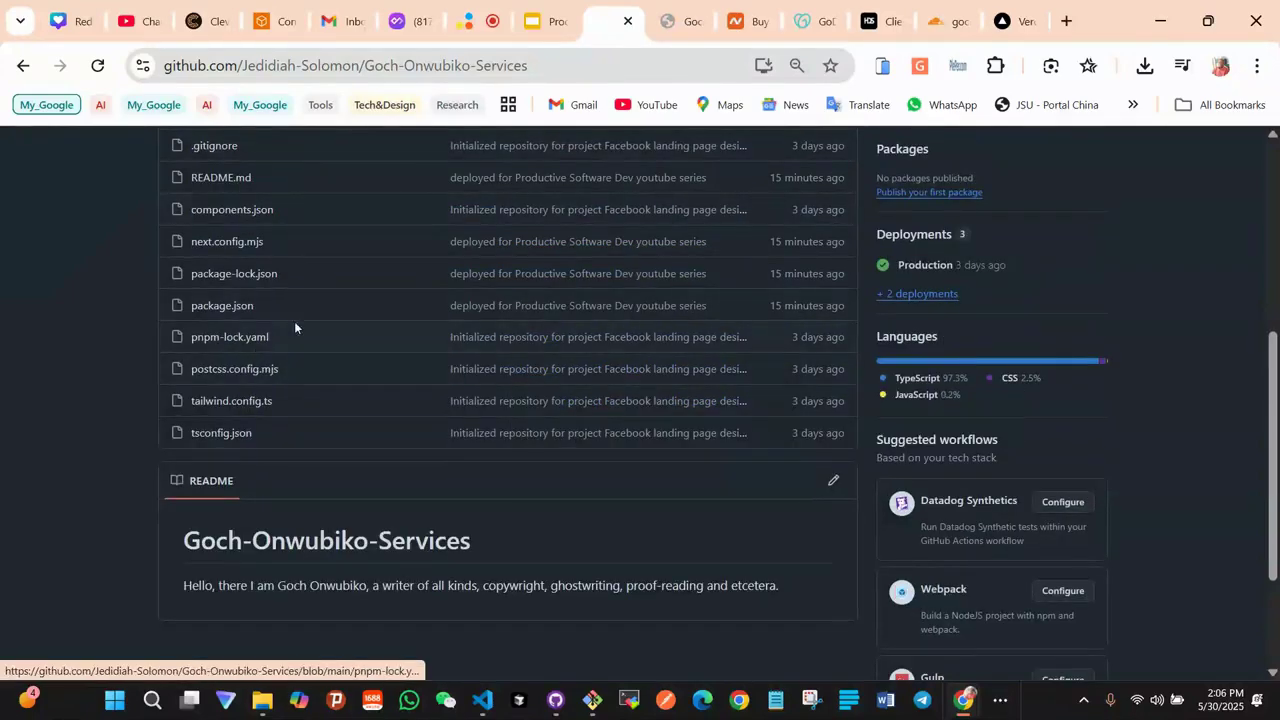
{"action": "scroll", "coordinate": [366, 350], "scroll_direction": "up", "scroll_amount": 4}
{"action": "scroll", "coordinate": [610, 412], "scroll_direction": "down", "scroll_amount": 5}
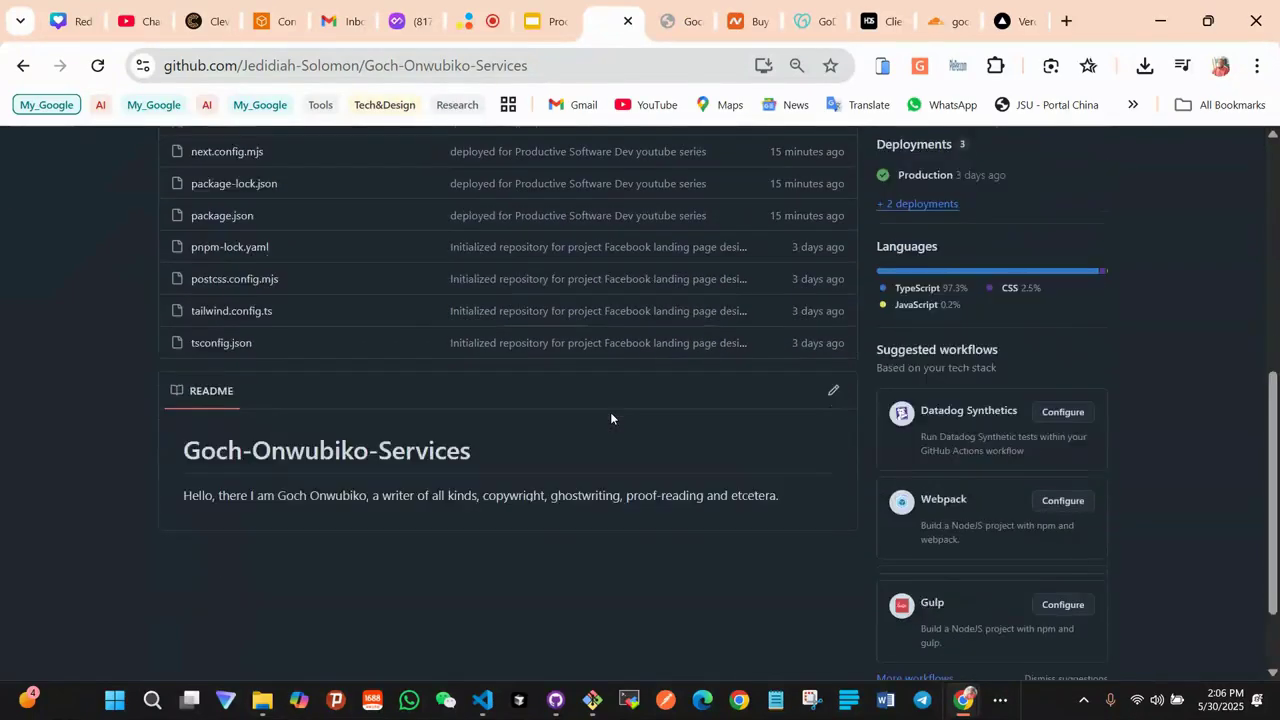
{"action": "scroll", "coordinate": [610, 417], "scroll_direction": "up", "scroll_amount": 3}
{"action": "scroll", "coordinate": [610, 418], "scroll_direction": "up", "scroll_amount": 3}
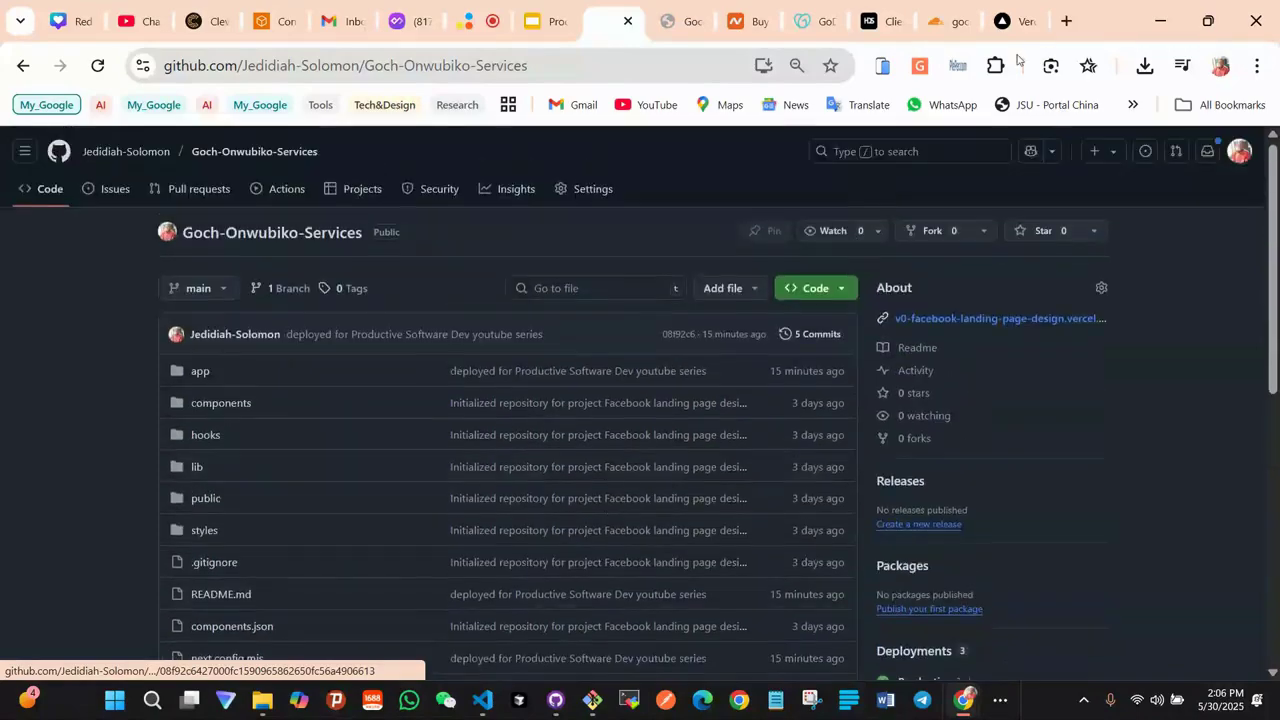
Switch to the Vercel dashboard and start a new project
{"action": "left_click", "coordinate": [1000, 20]}
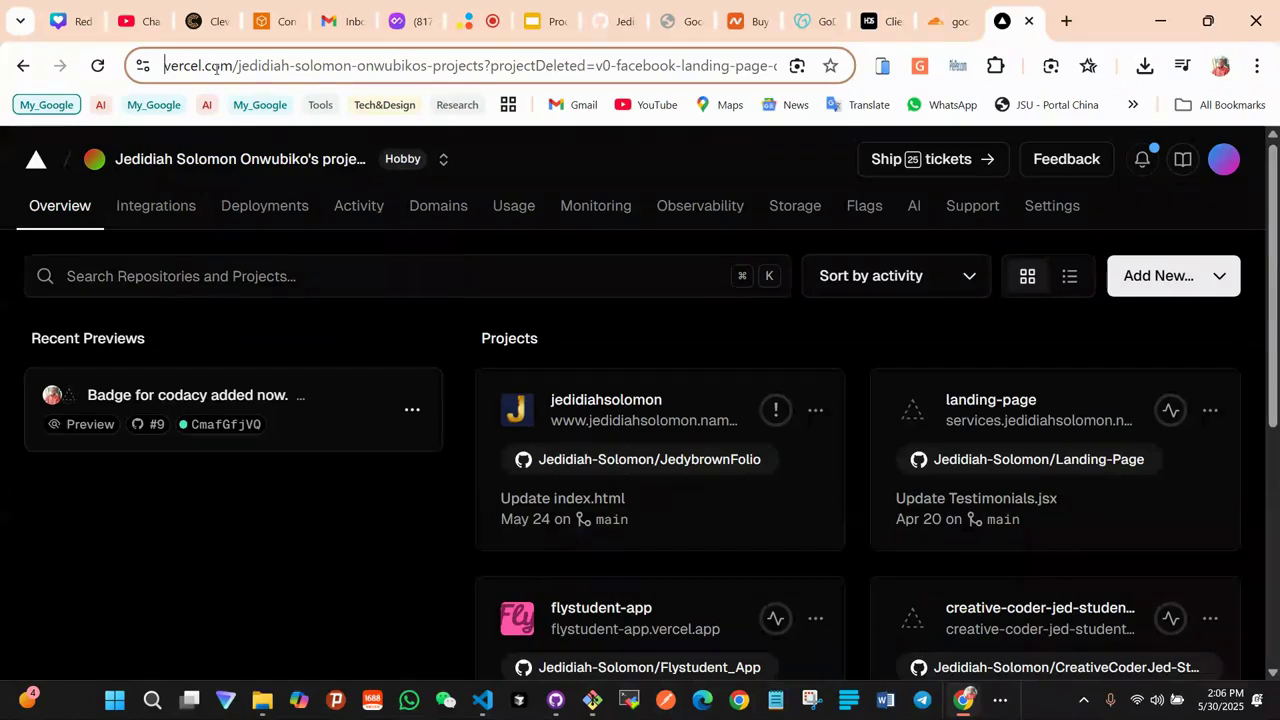
{"action": "left_click", "coordinate": [34, 208]}
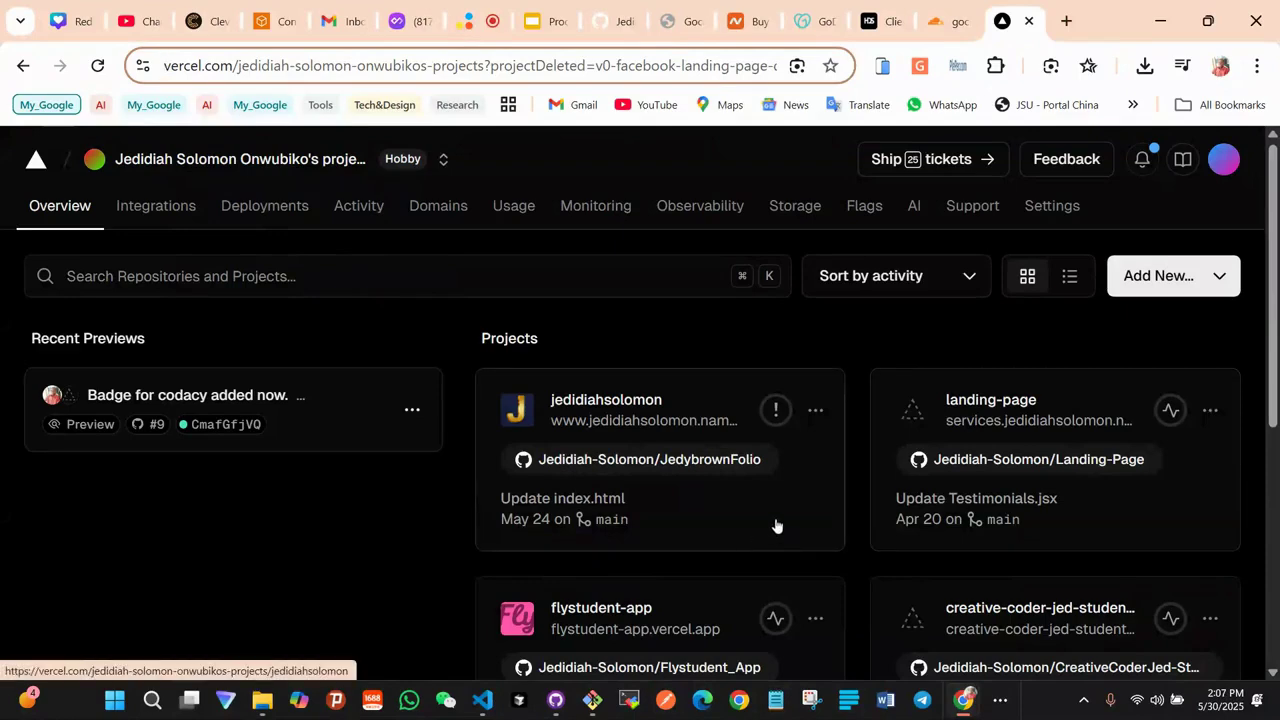
{"action": "left_click", "coordinate": [1215, 290]}
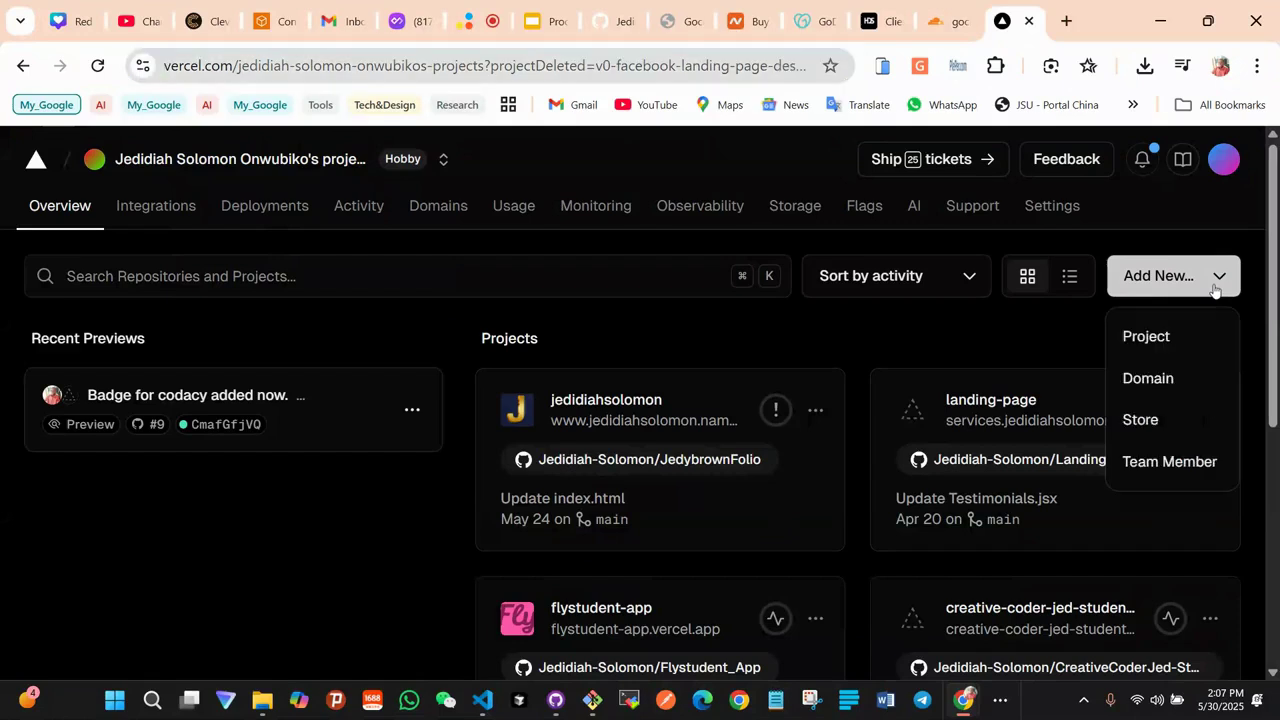
{"action": "left_click", "coordinate": [1140, 345]}
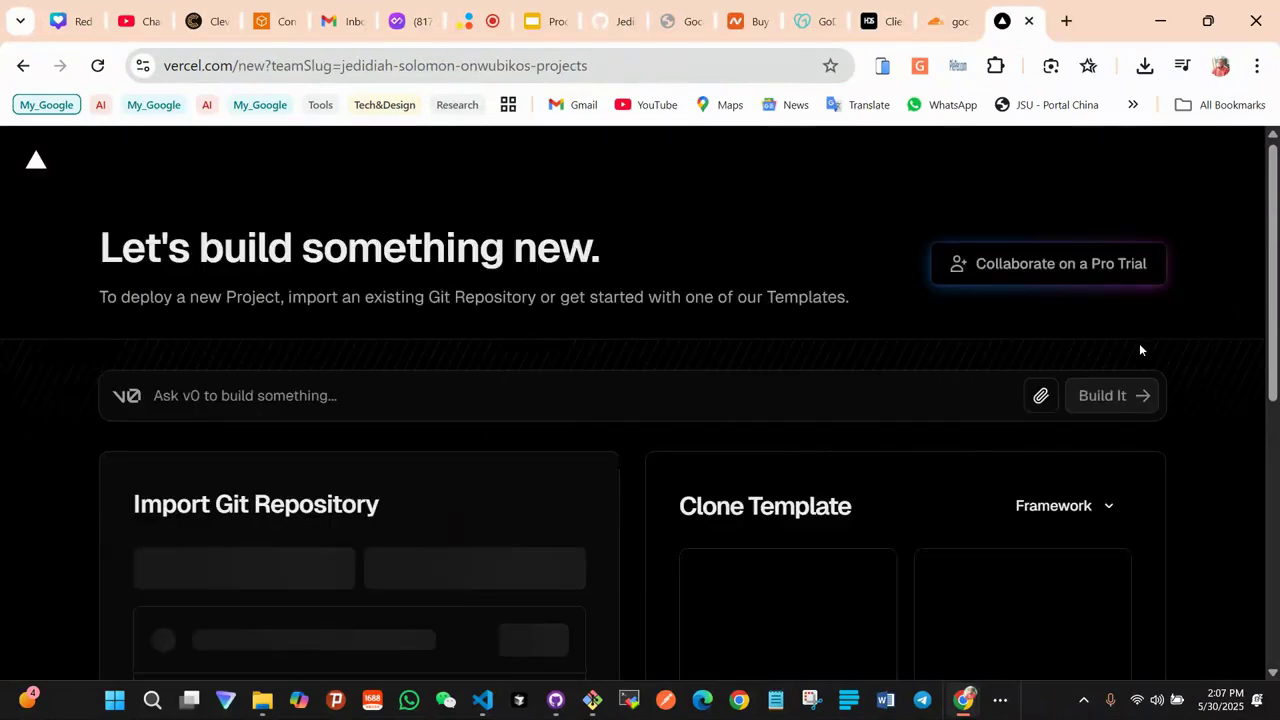
Import the portfolio's Next.js repository from the connected GitHub account into the new Vercel project
{"action": "scroll", "coordinate": [653, 433], "scroll_direction": "down", "scroll_amount": 2}
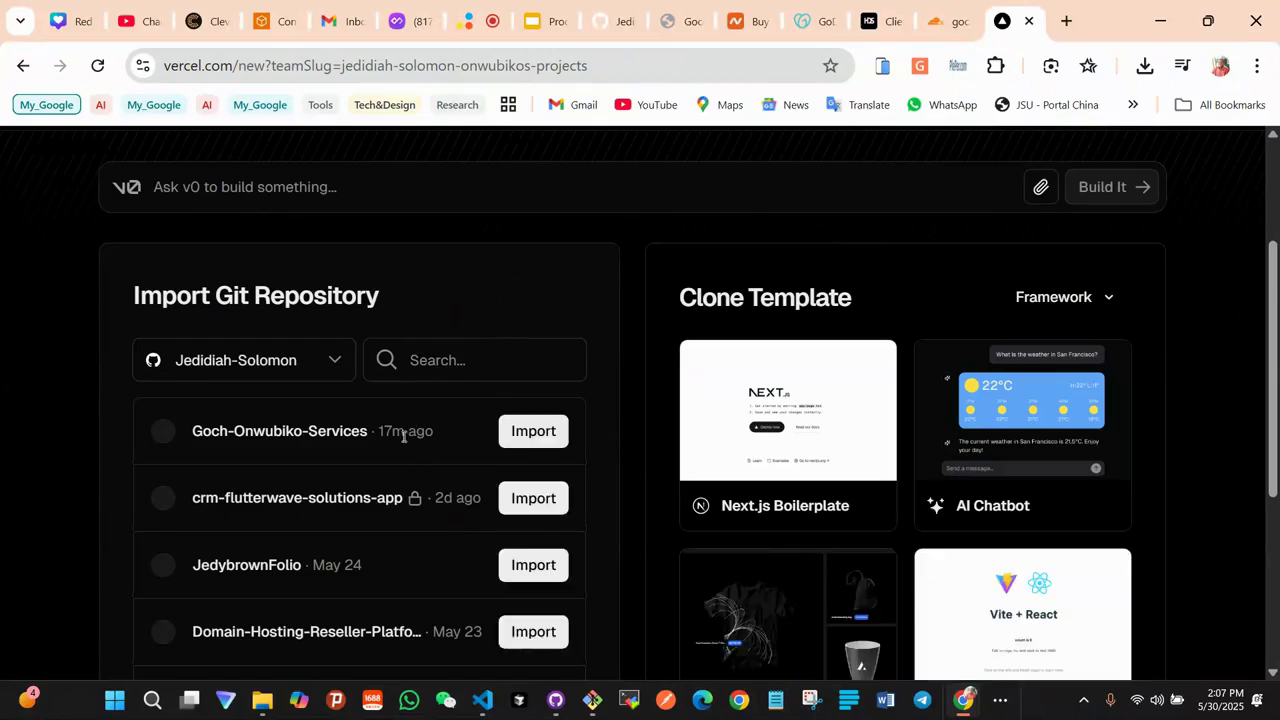
{"action": "scroll", "coordinate": [338, 446], "scroll_direction": "down", "scroll_amount": 1}
{"action": "scroll", "coordinate": [338, 440], "scroll_direction": "down", "scroll_amount": 3}
{"action": "scroll", "coordinate": [340, 440], "scroll_direction": "up", "scroll_amount": 4}
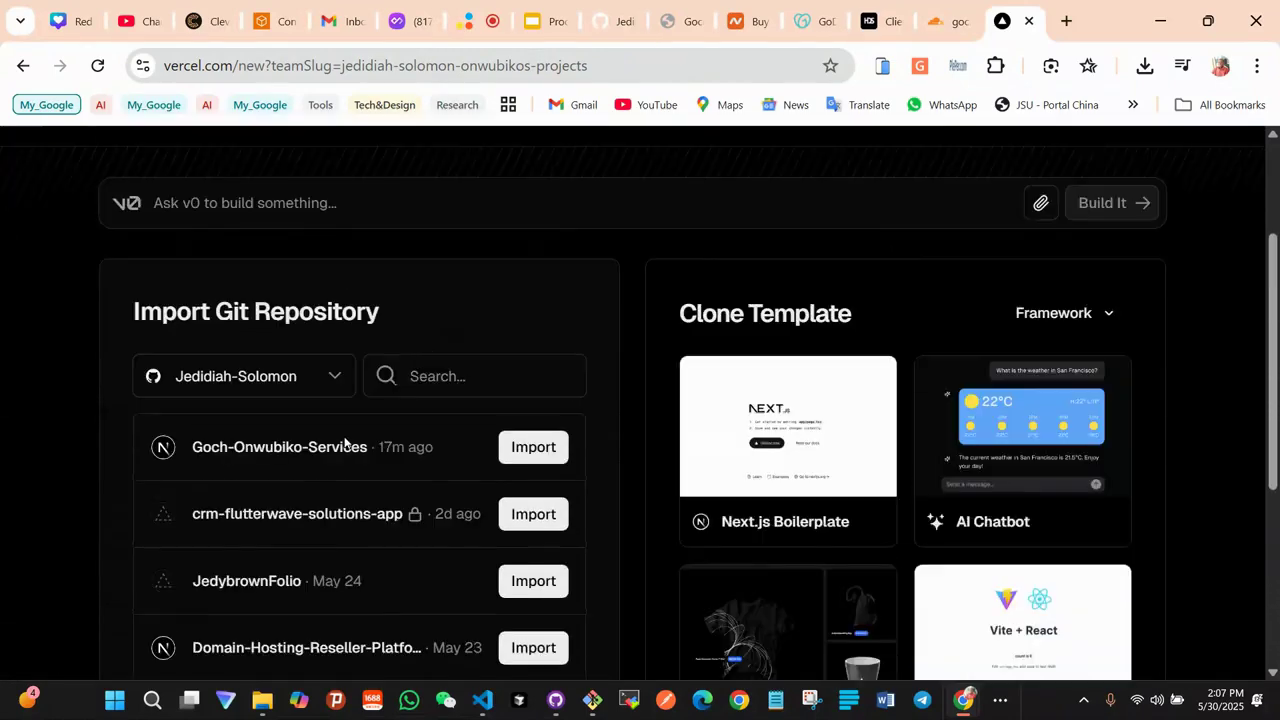
{"action": "scroll", "coordinate": [523, 397], "scroll_direction": "up", "scroll_amount": 1}
{"action": "scroll", "coordinate": [515, 330], "scroll_direction": "down", "scroll_amount": 4}
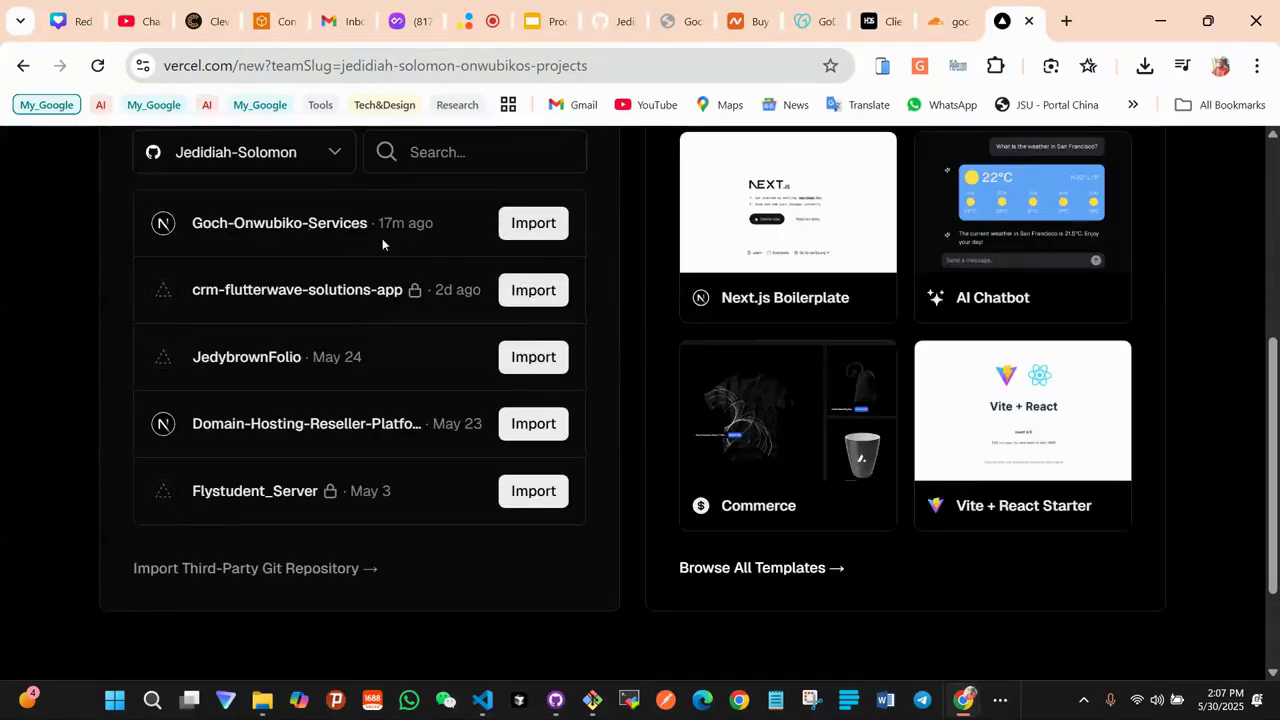
{"action": "left_click", "coordinate": [521, 230]}
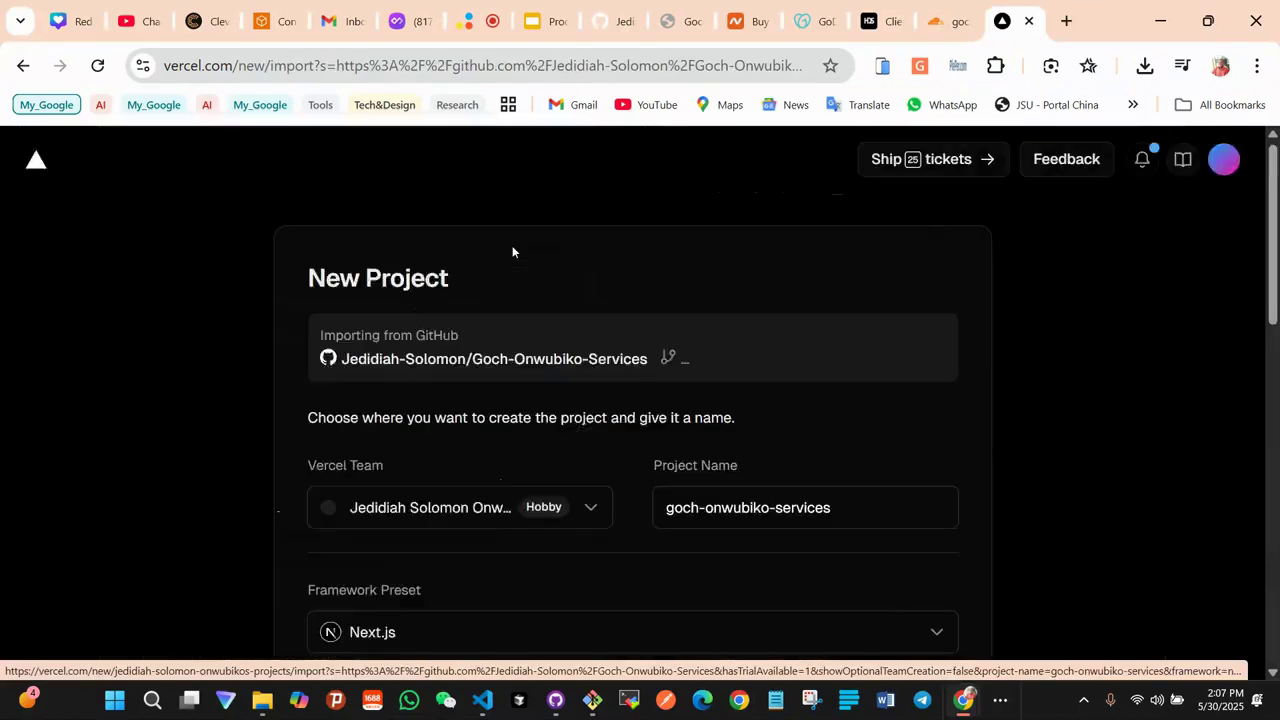
Review the new project's name, framework preset and root directory, and expand the Build and Output Settings
{"action": "scroll", "coordinate": [530, 300], "scroll_direction": "down", "scroll_amount": 1}
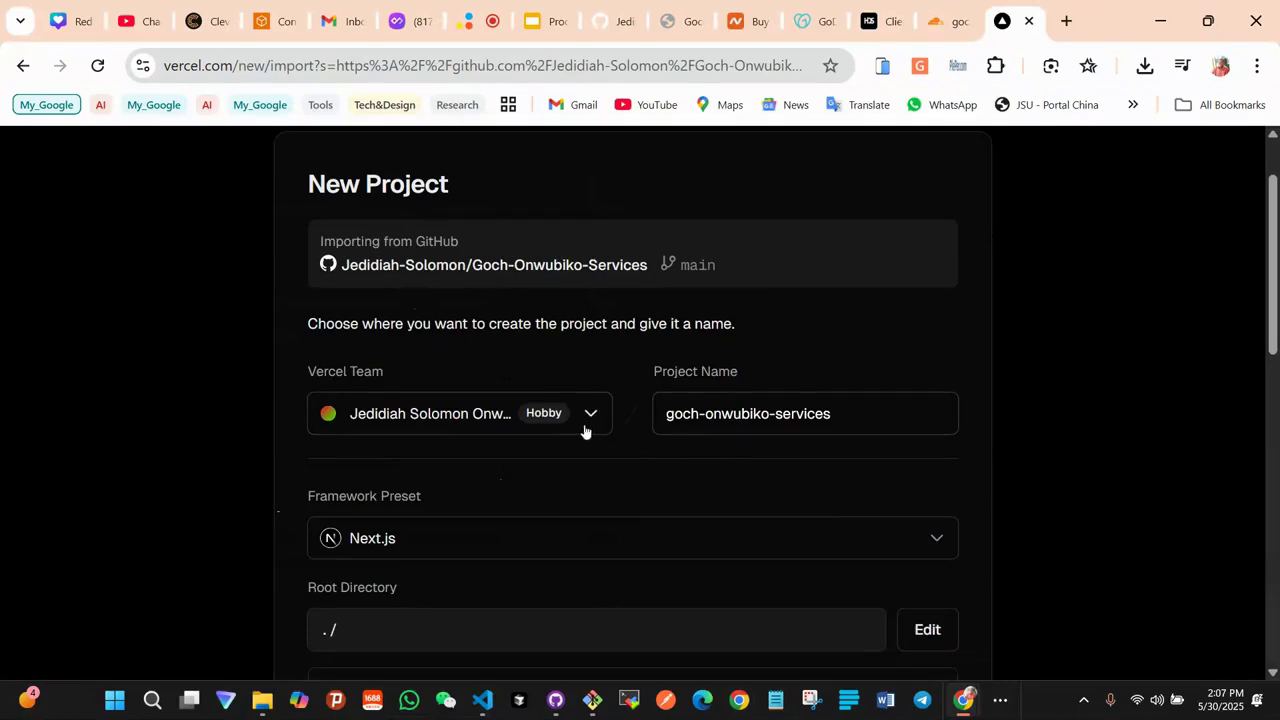
{"action": "left_click", "coordinate": [783, 415]}
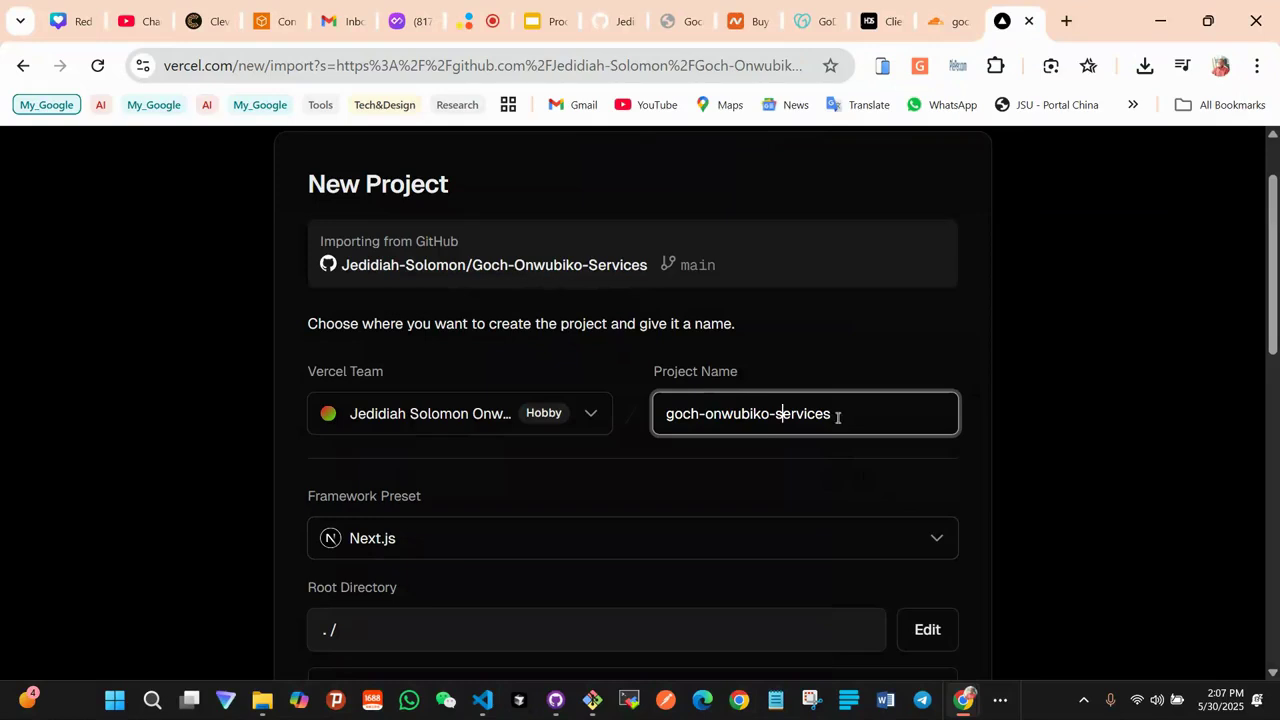
{"action": "scroll", "coordinate": [820, 422], "scroll_direction": "down", "scroll_amount": 1}
{"action": "left_click", "coordinate": [583, 420]}
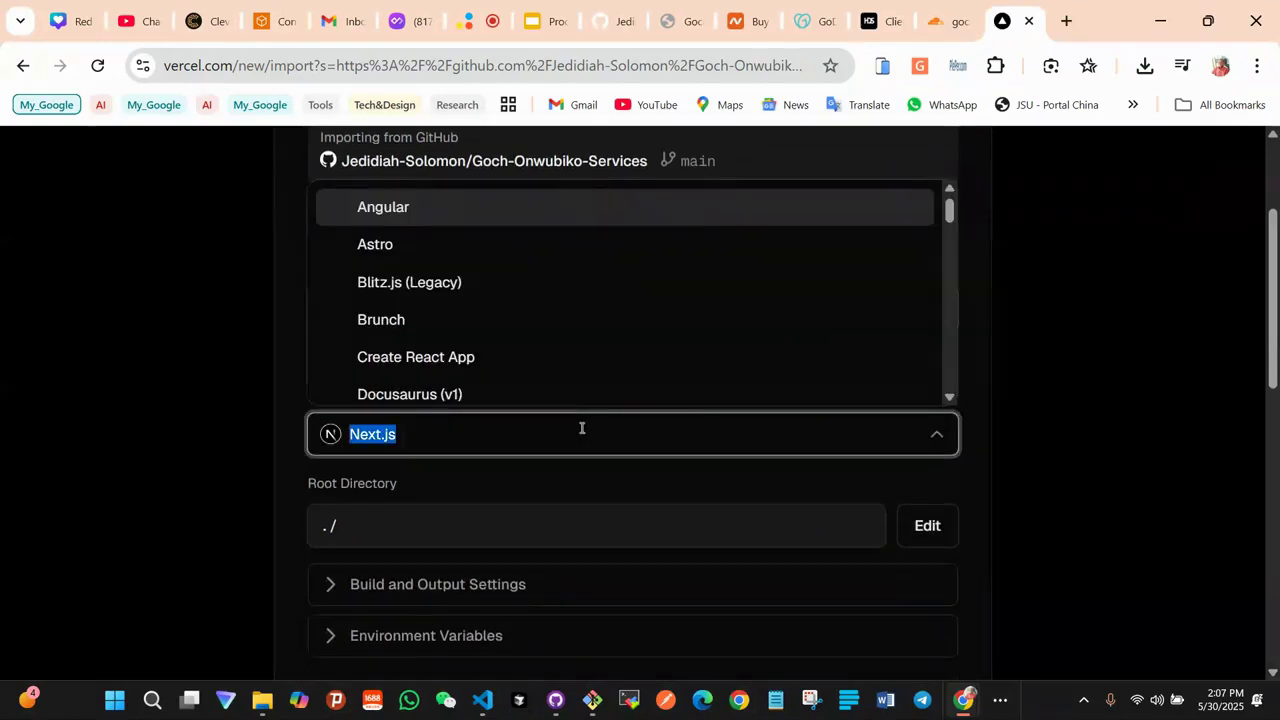
{"action": "left_click", "coordinate": [588, 434]}
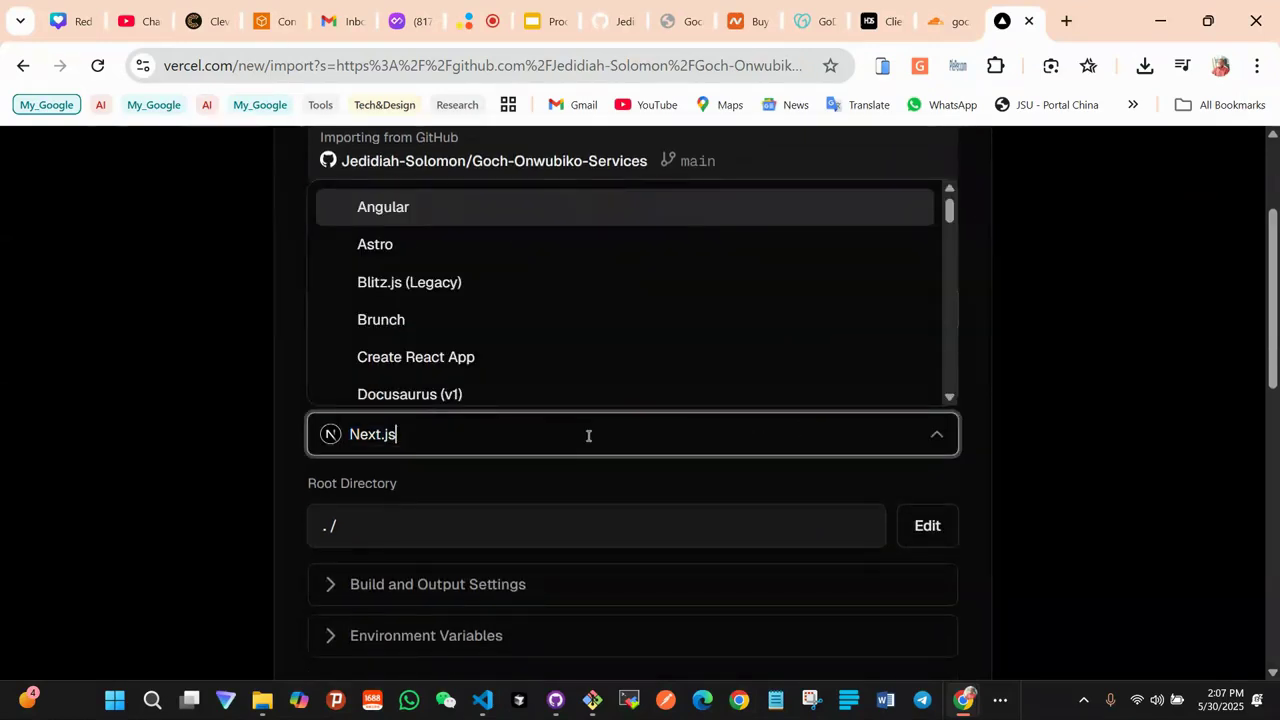
{"action": "left_click", "coordinate": [1030, 456]}
{"action": "scroll", "coordinate": [670, 488], "scroll_direction": "down", "scroll_amount": 2}
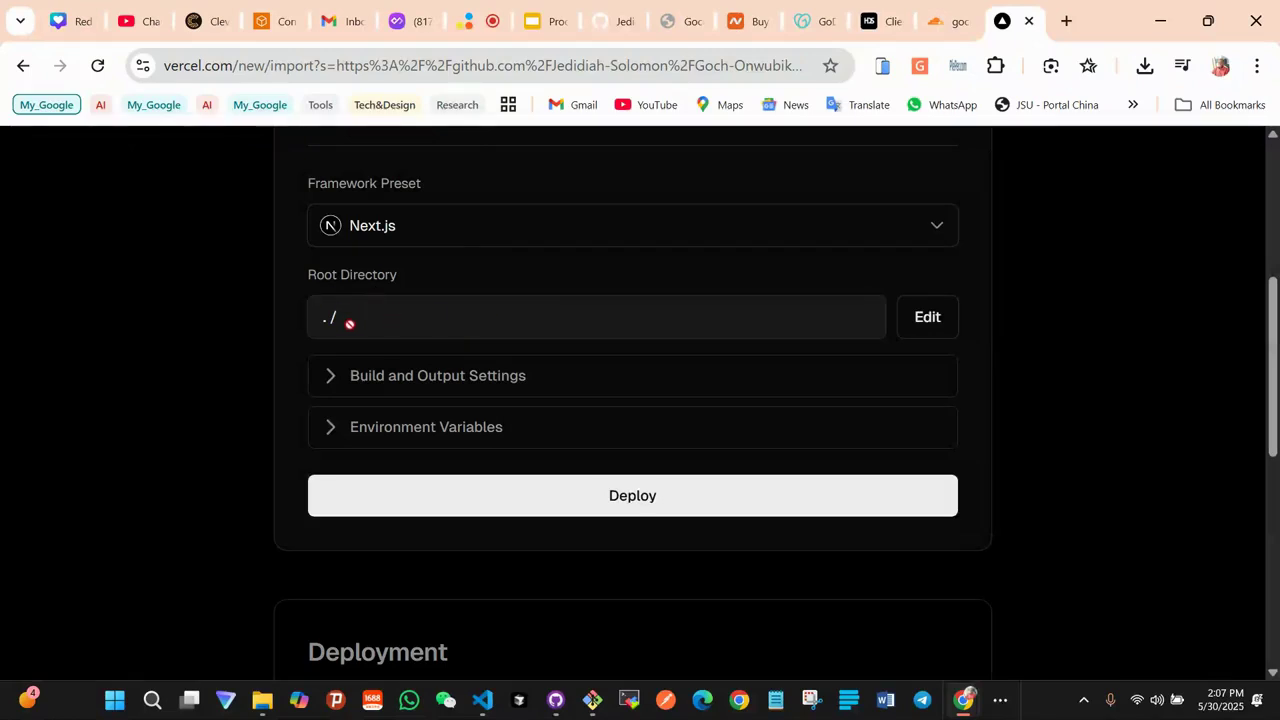
{"action": "left_click", "coordinate": [477, 379]}
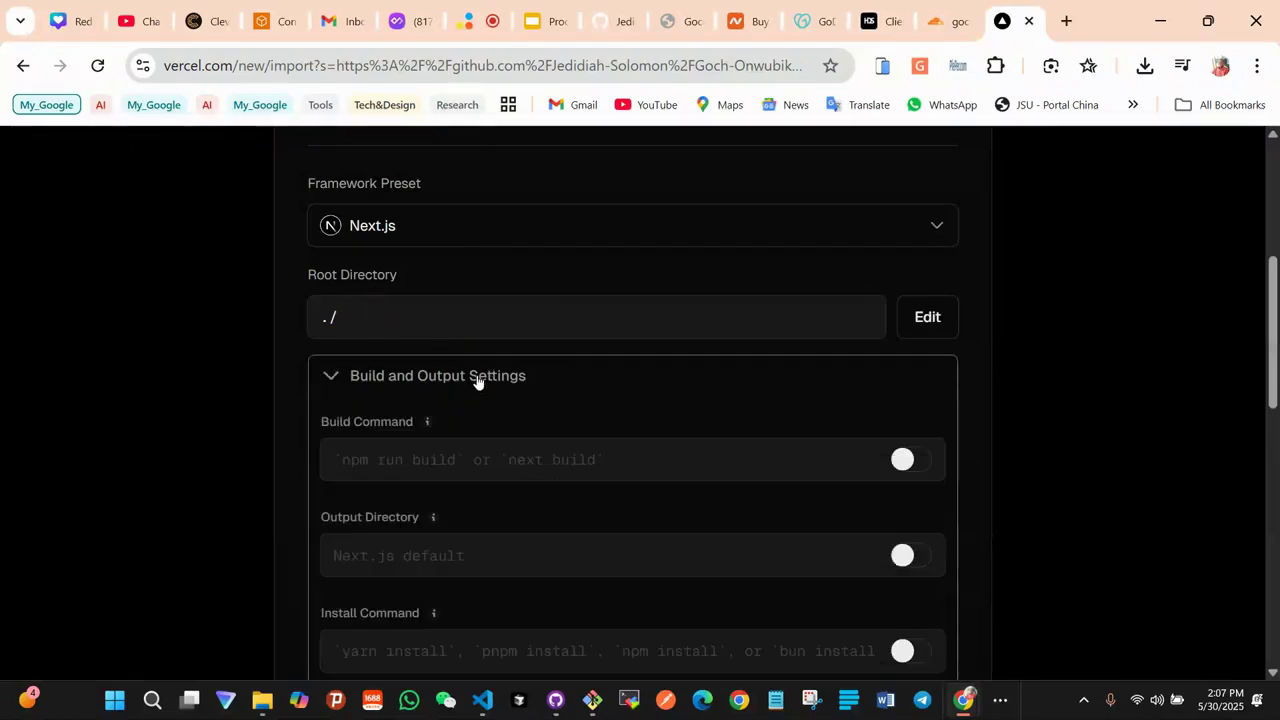
{"action": "scroll", "coordinate": [477, 379], "scroll_direction": "down", "scroll_amount": 1}
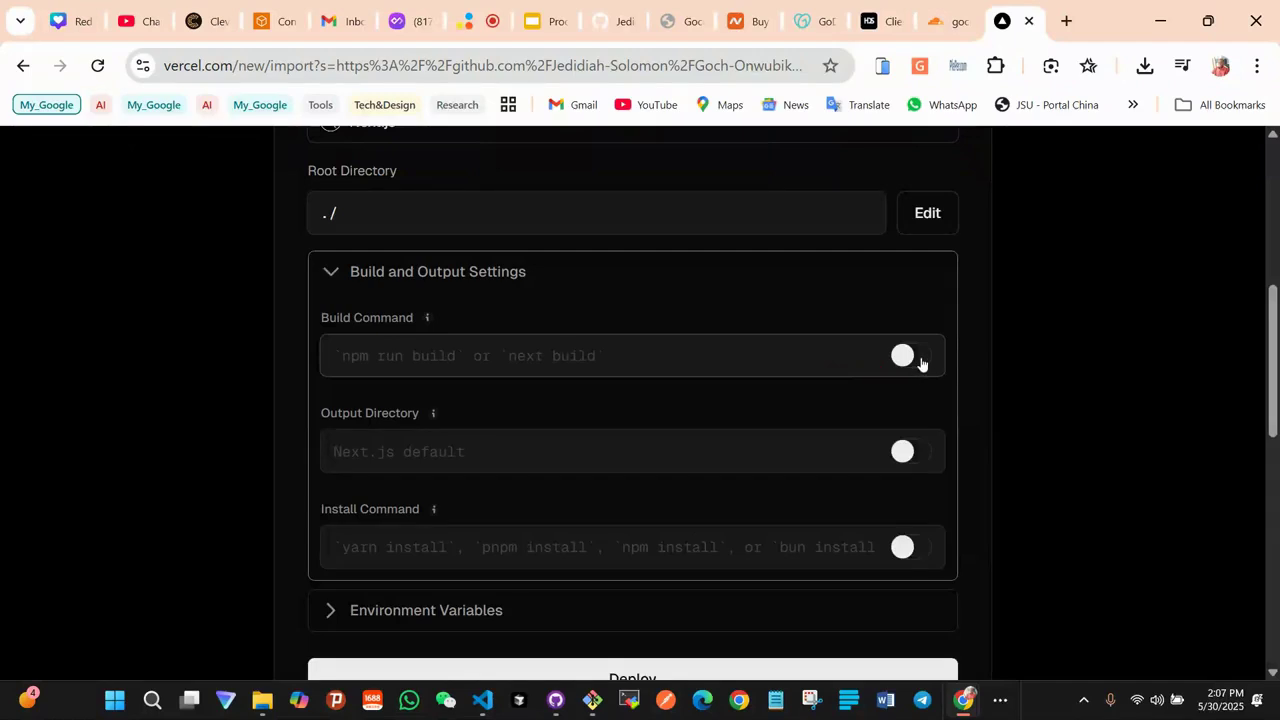
Switch to VS Code and examine the scripts and dependencies in package.json
{"action": "left_click", "coordinate": [482, 699]}
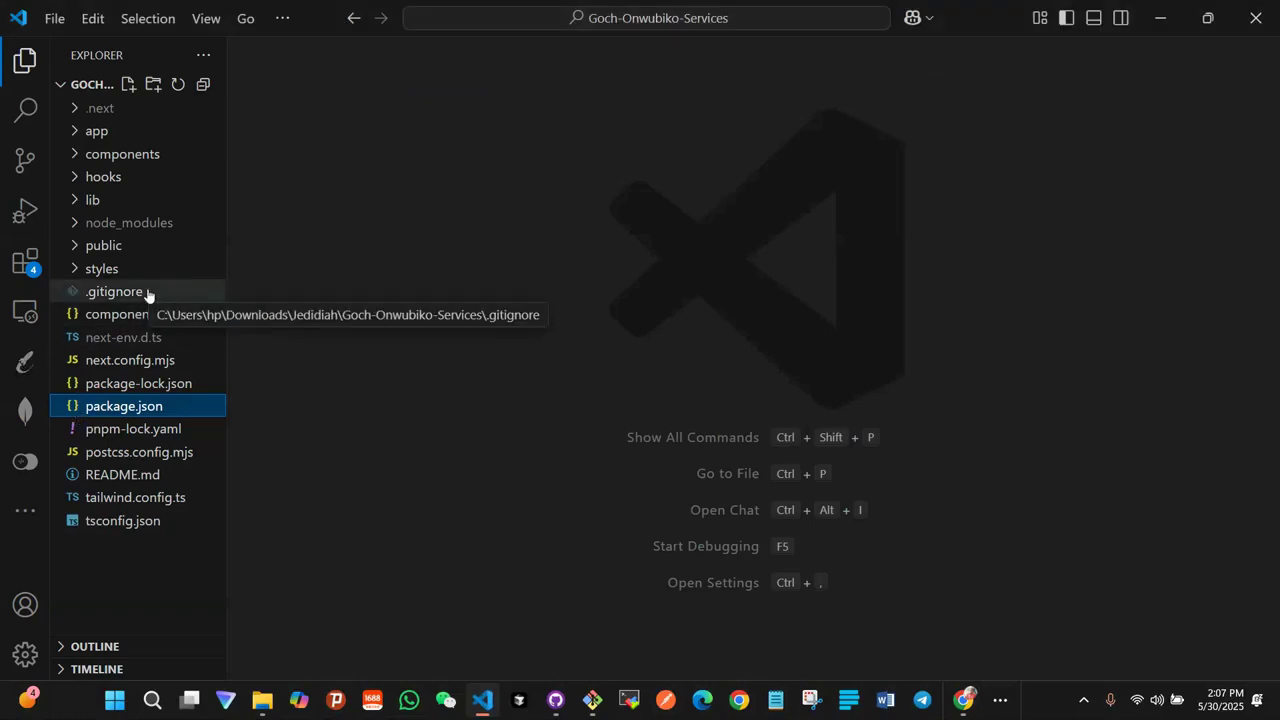
{"action": "left_click", "coordinate": [151, 417]}
{"action": "scroll", "coordinate": [541, 380], "scroll_direction": "down", "scroll_amount": 14}
{"action": "scroll", "coordinate": [541, 380], "scroll_direction": "up", "scroll_amount": 7}
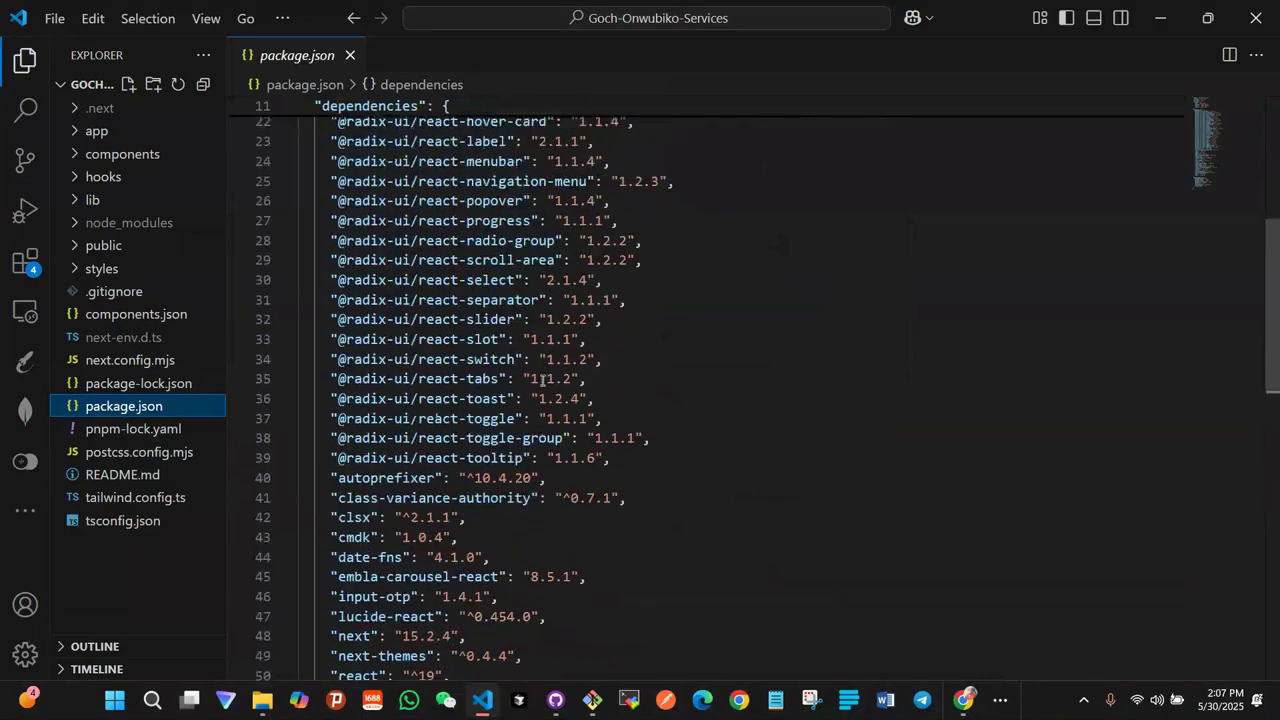
{"action": "scroll", "coordinate": [541, 380], "scroll_direction": "up", "scroll_amount": 7}
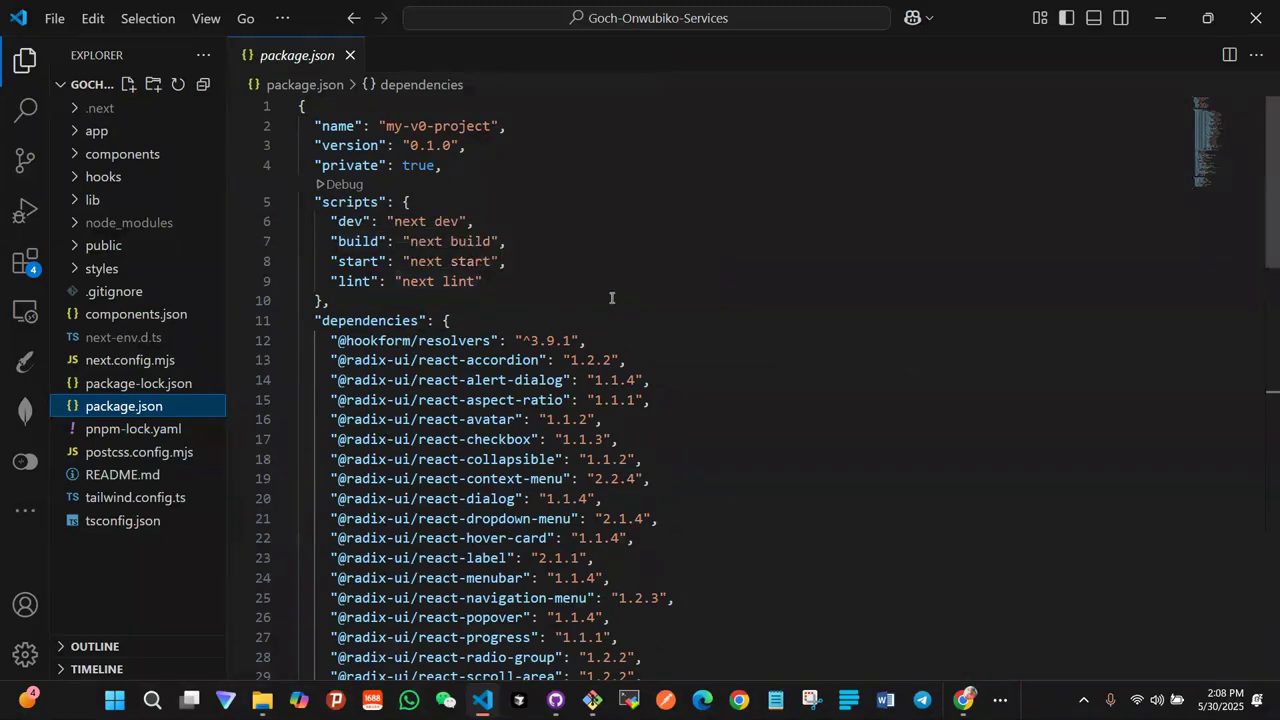
Return to Vercel in Chrome and override the Build Command with npm run build
{"action": "key", "text": "alt+Tab"}
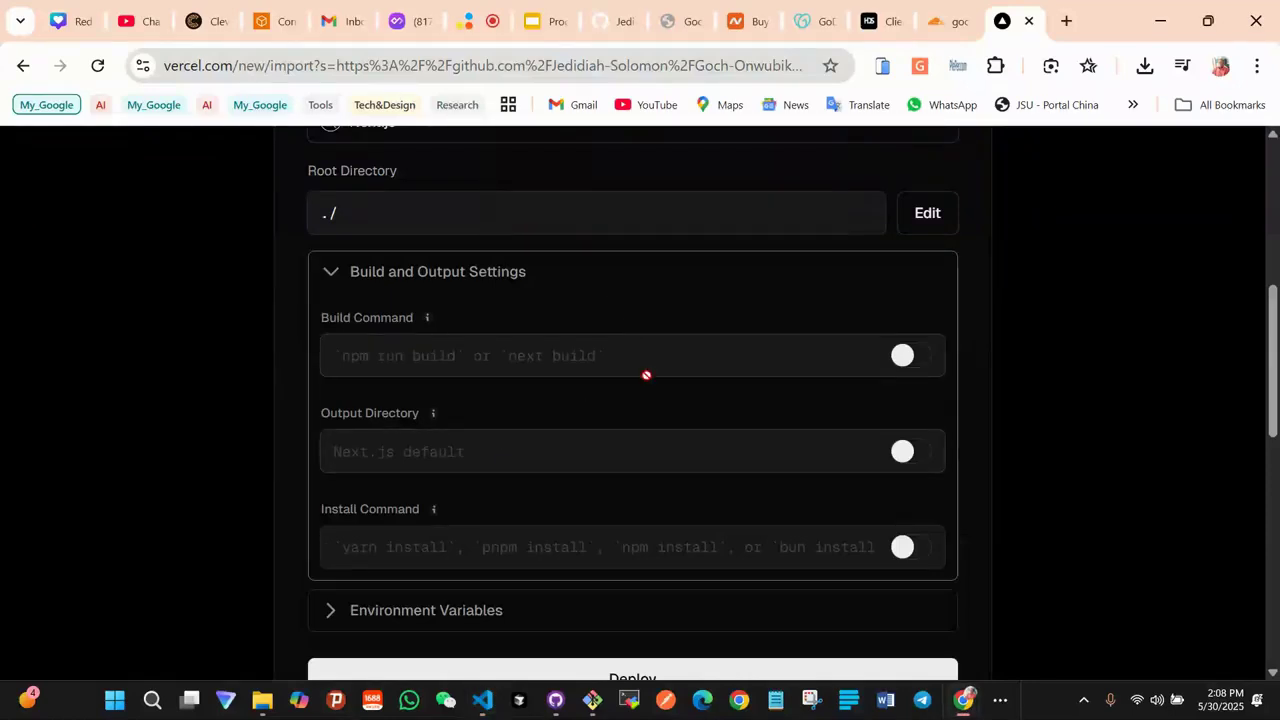
{"action": "left_click", "coordinate": [924, 368]}
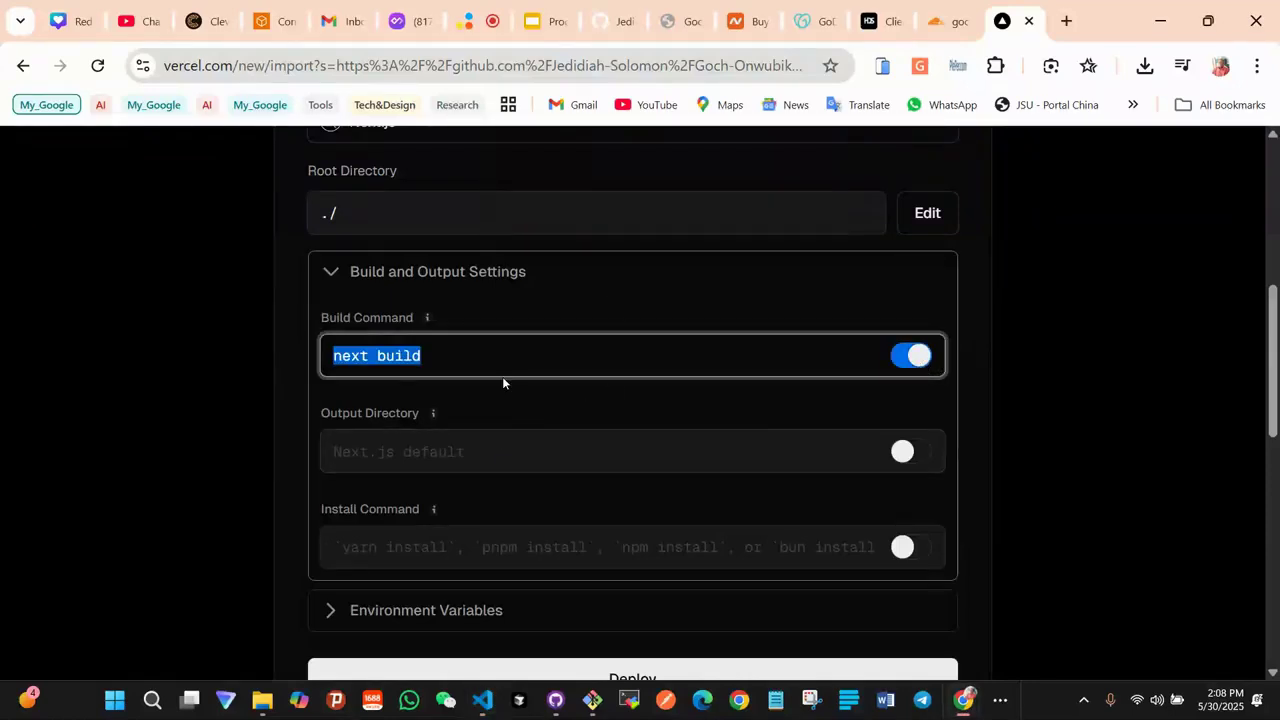
{"action": "left_click", "coordinate": [465, 368]}
{"action": "left_click_drag", "start_coordinate": [451, 363], "coordinate": [309, 367]}
{"action": "type", "text": "npm r"}
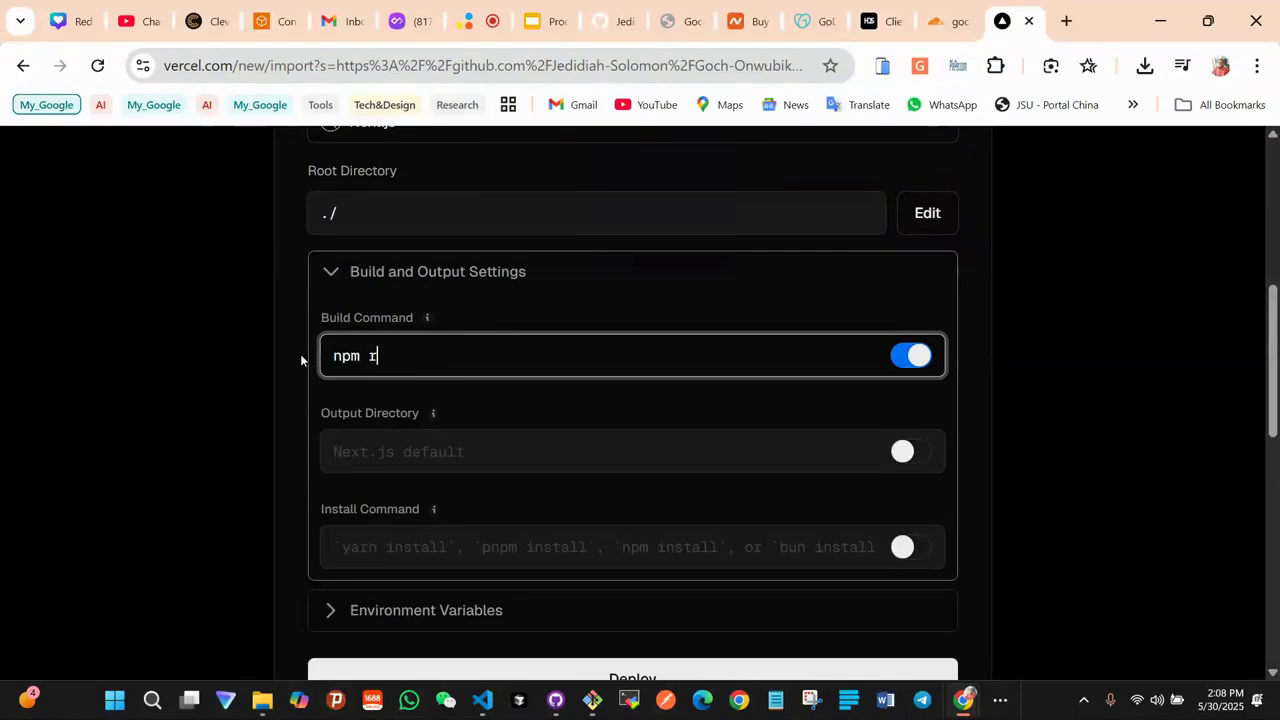
{"action": "type", "text": "un build"}
Override the Install Command with npm install
{"action": "scroll", "coordinate": [777, 497], "scroll_direction": "down", "scroll_amount": 2}
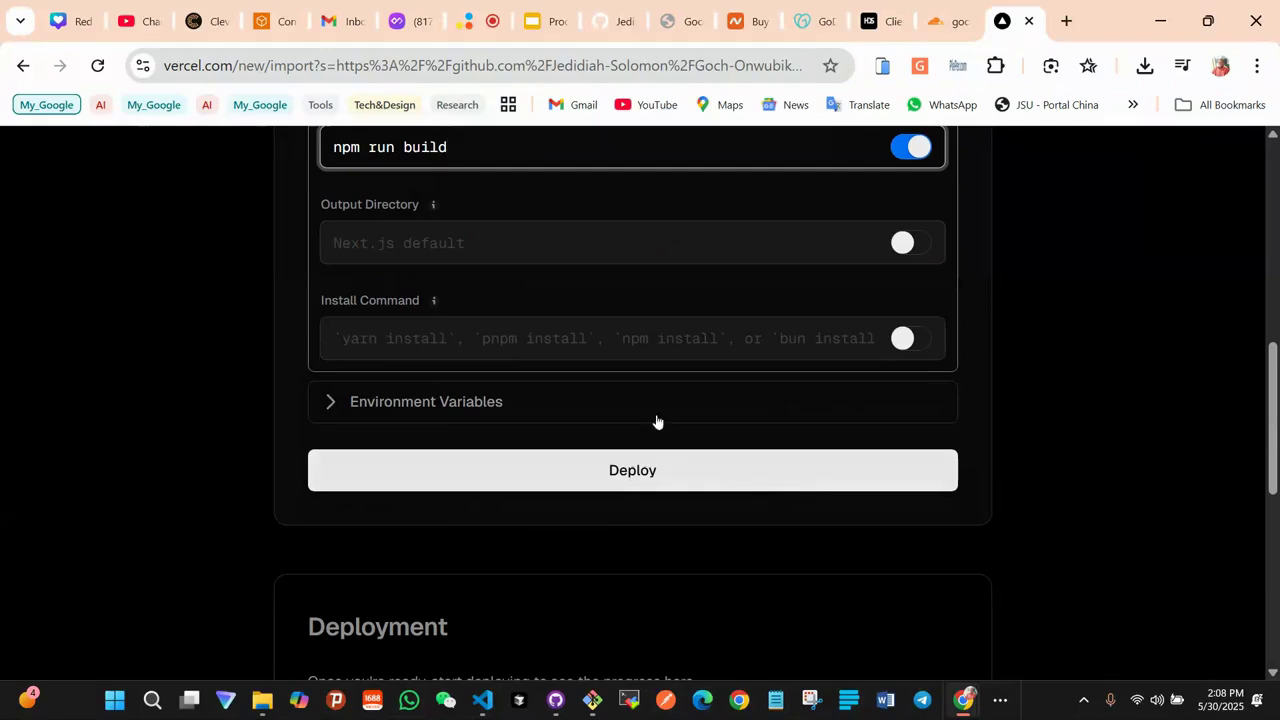
{"action": "left_click", "coordinate": [924, 344]}
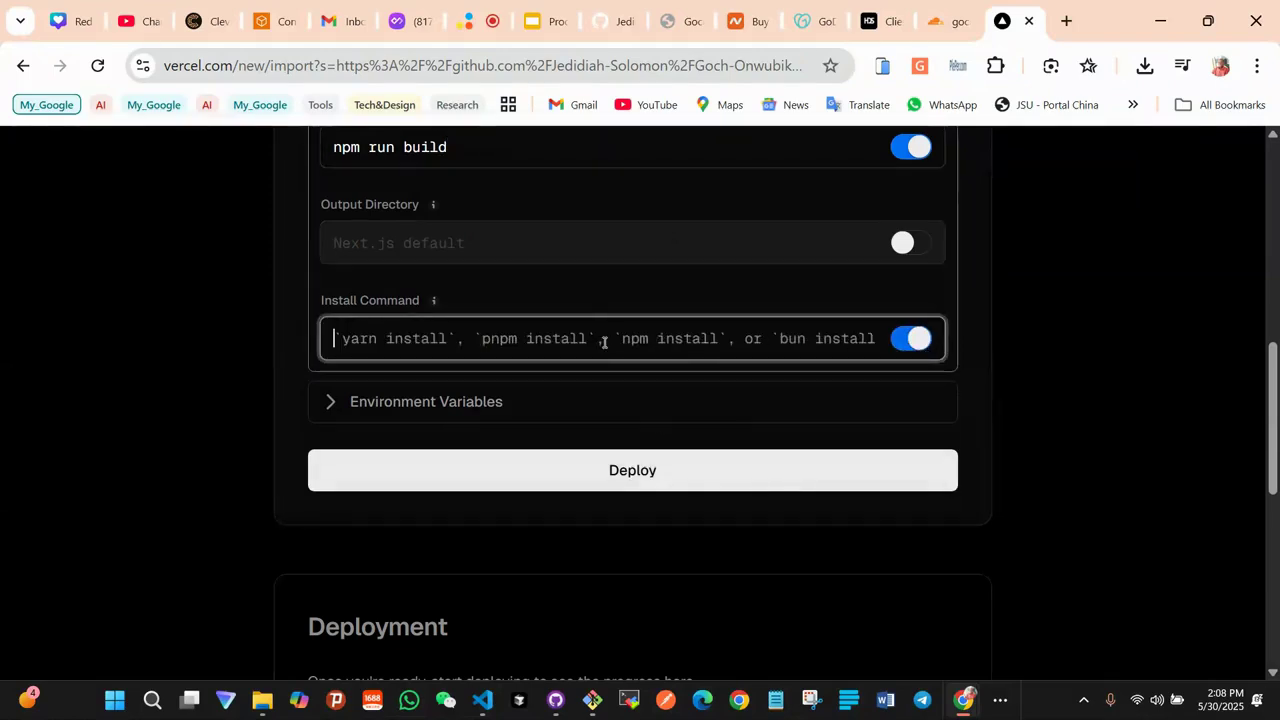
{"action": "type", "text": "npm"}
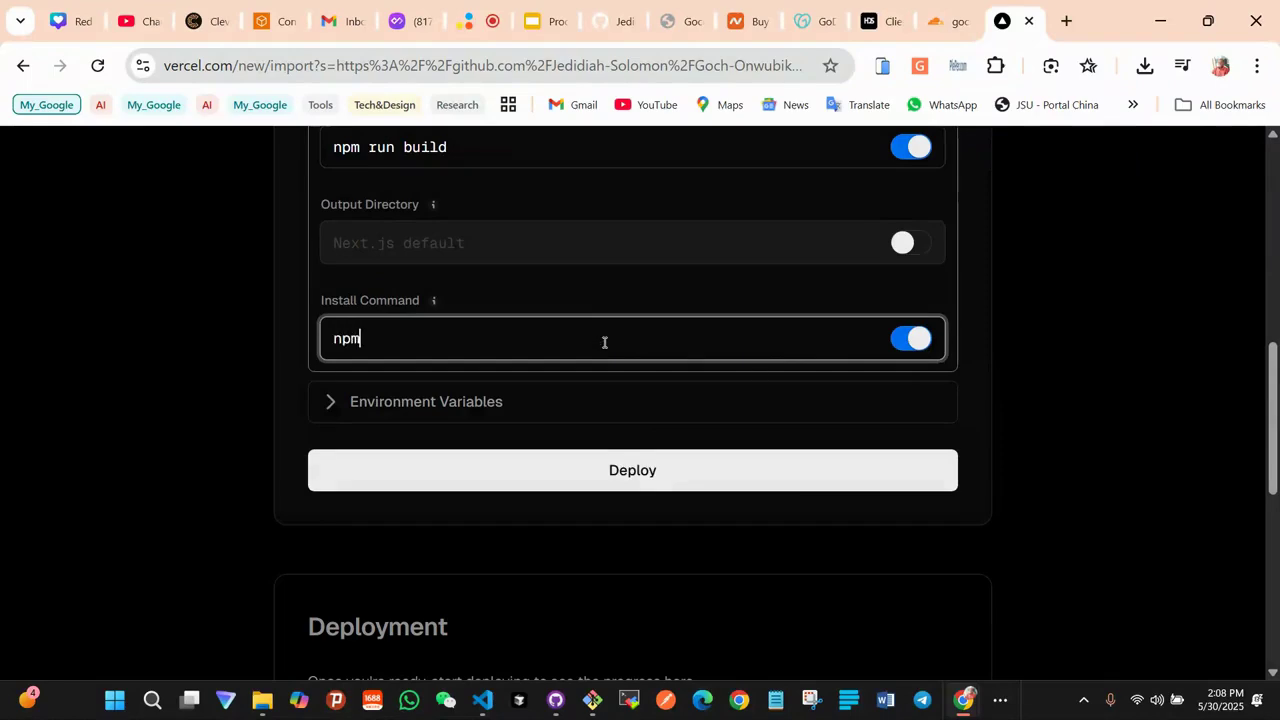
{"action": "type", "text": " install"}
Expand the Environment Variables, check the project files in VS Code, and remove the empty variable row
{"action": "left_click", "coordinate": [514, 403]}
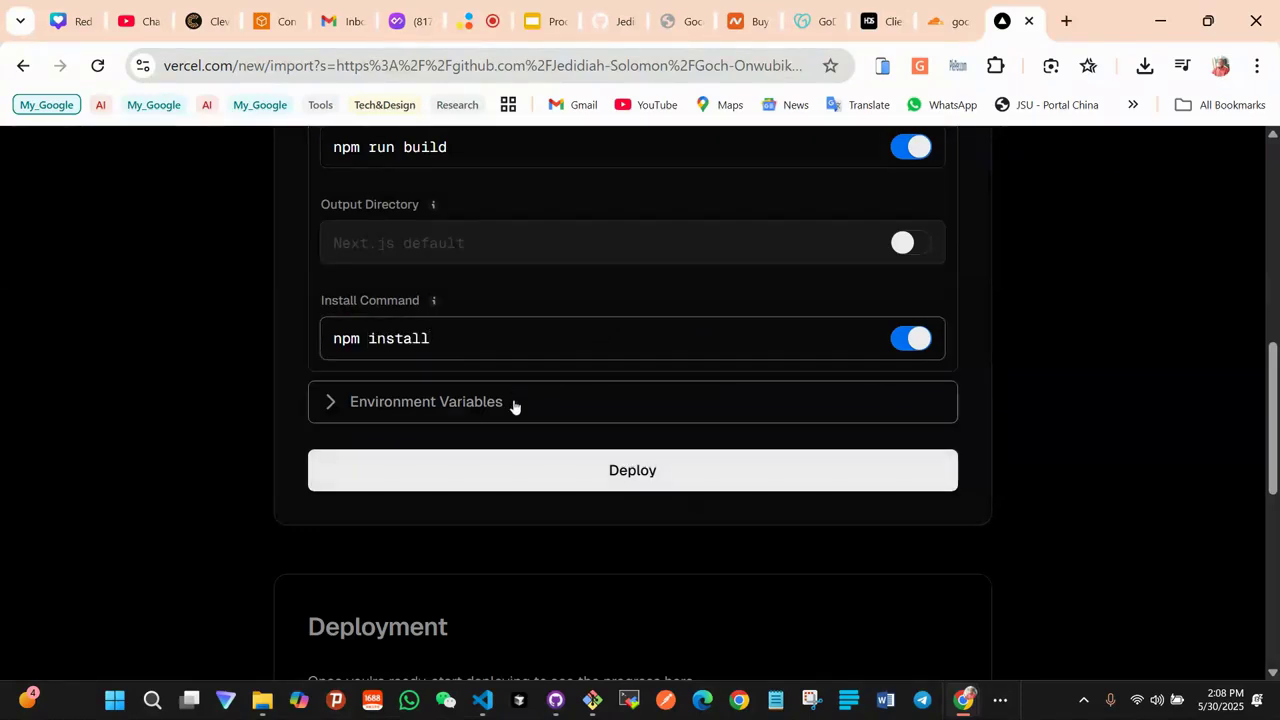
{"action": "left_click", "coordinate": [500, 490]}
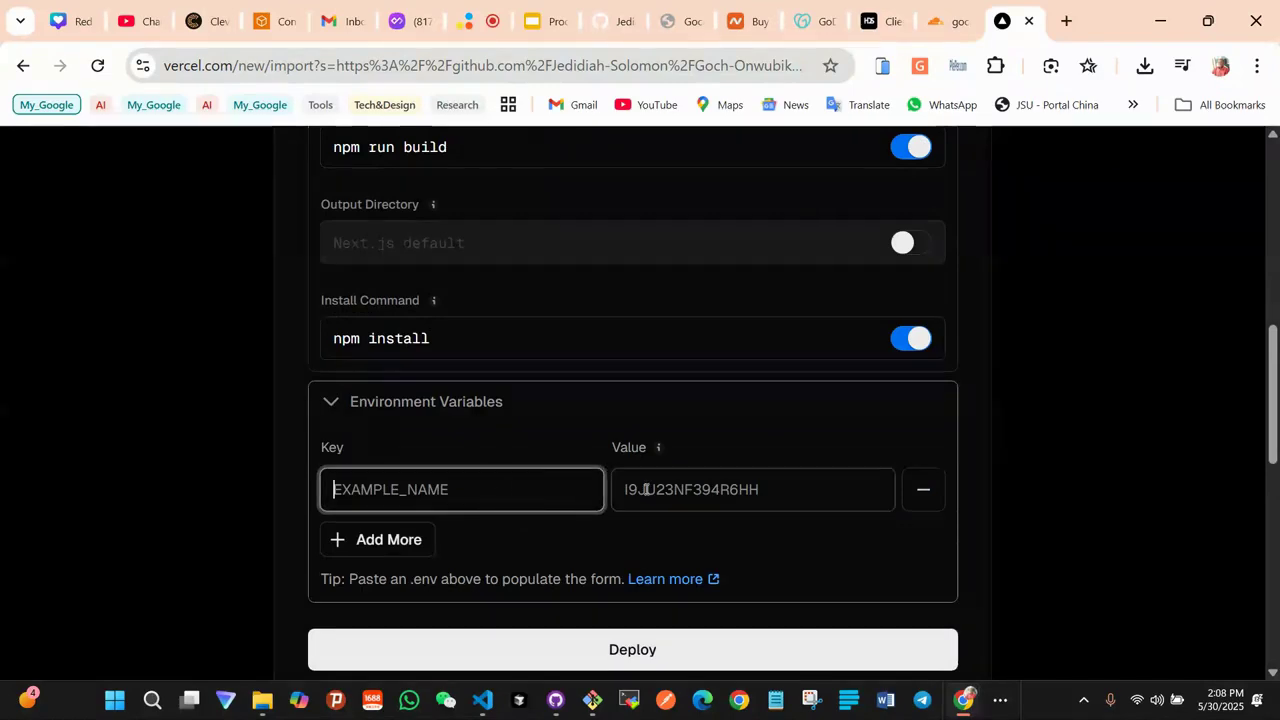
{"action": "left_click", "coordinate": [485, 699]}
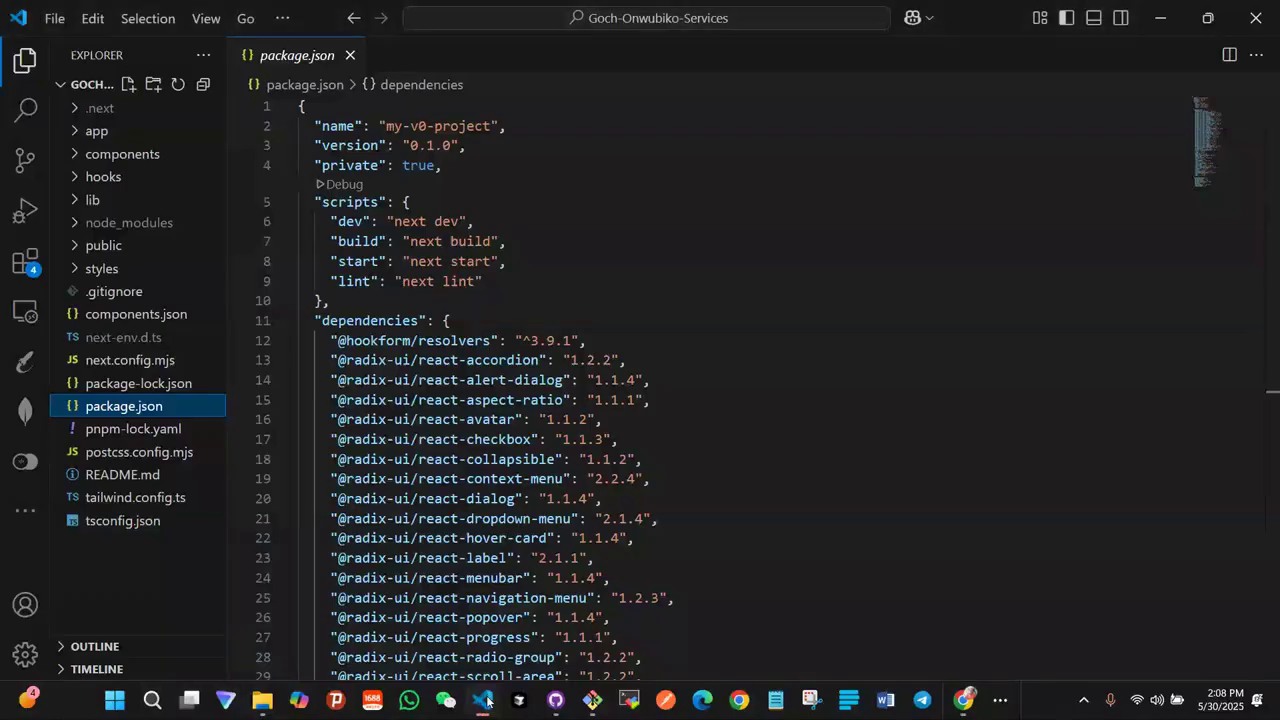
{"action": "left_click", "coordinate": [487, 701]}
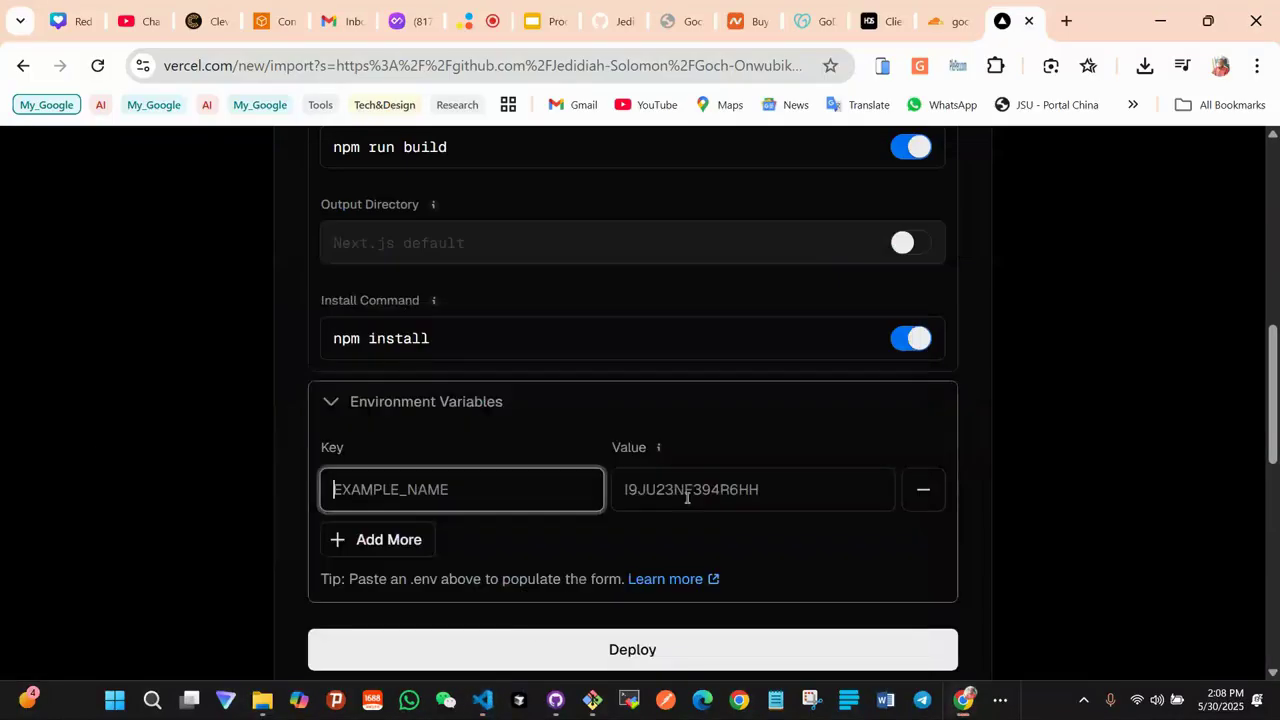
{"action": "left_click", "coordinate": [922, 489]}
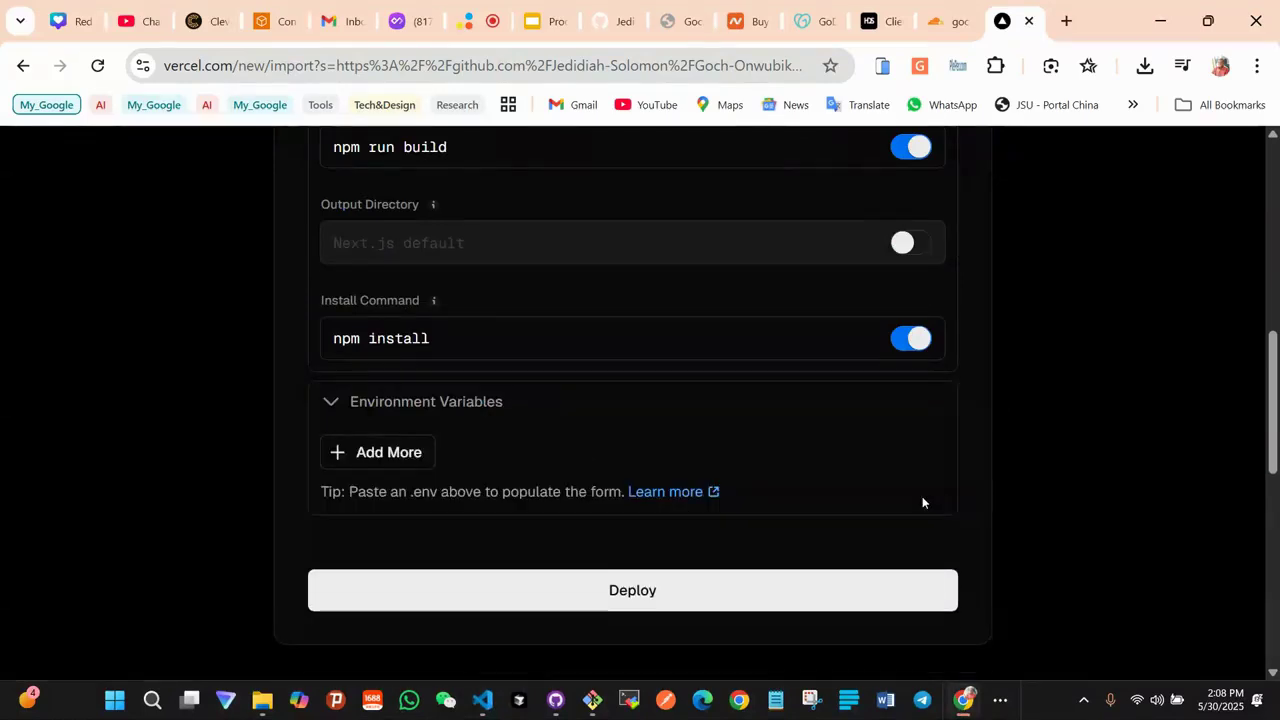
Review the build settings and deploy the project
{"action": "scroll", "coordinate": [720, 430], "scroll_direction": "up", "scroll_amount": 7}
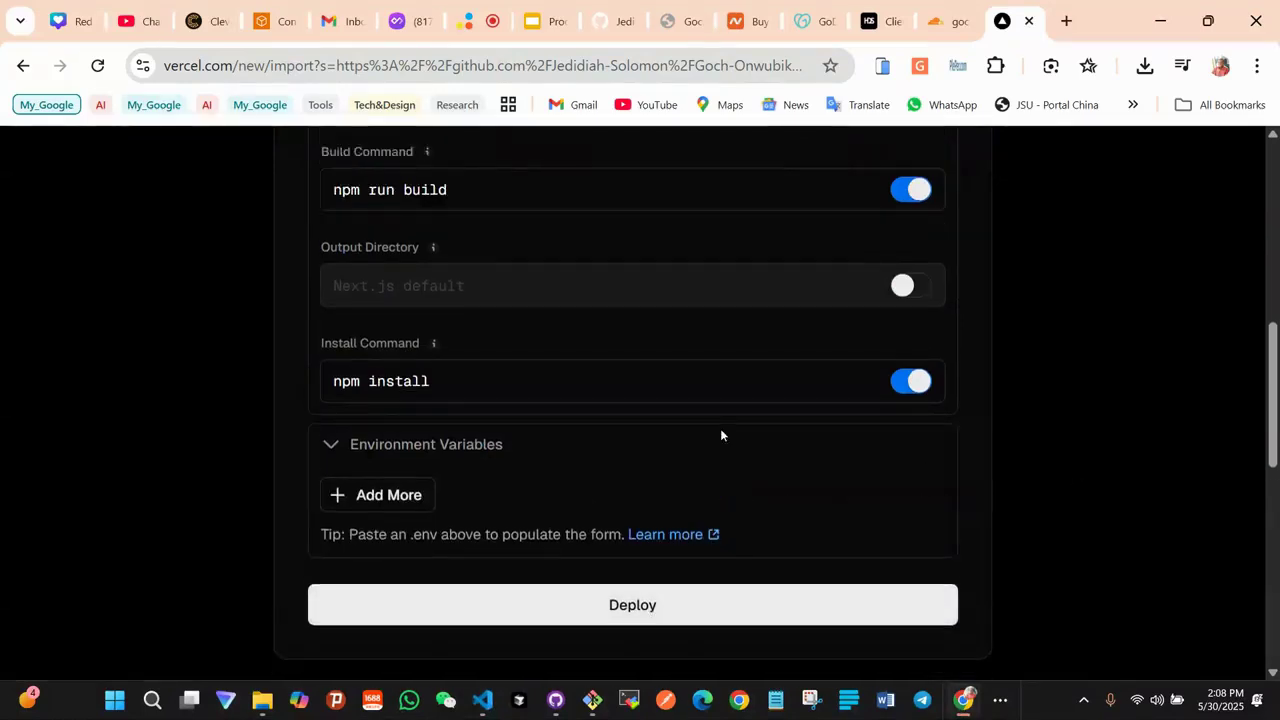
{"action": "scroll", "coordinate": [720, 430], "scroll_direction": "down", "scroll_amount": 6}
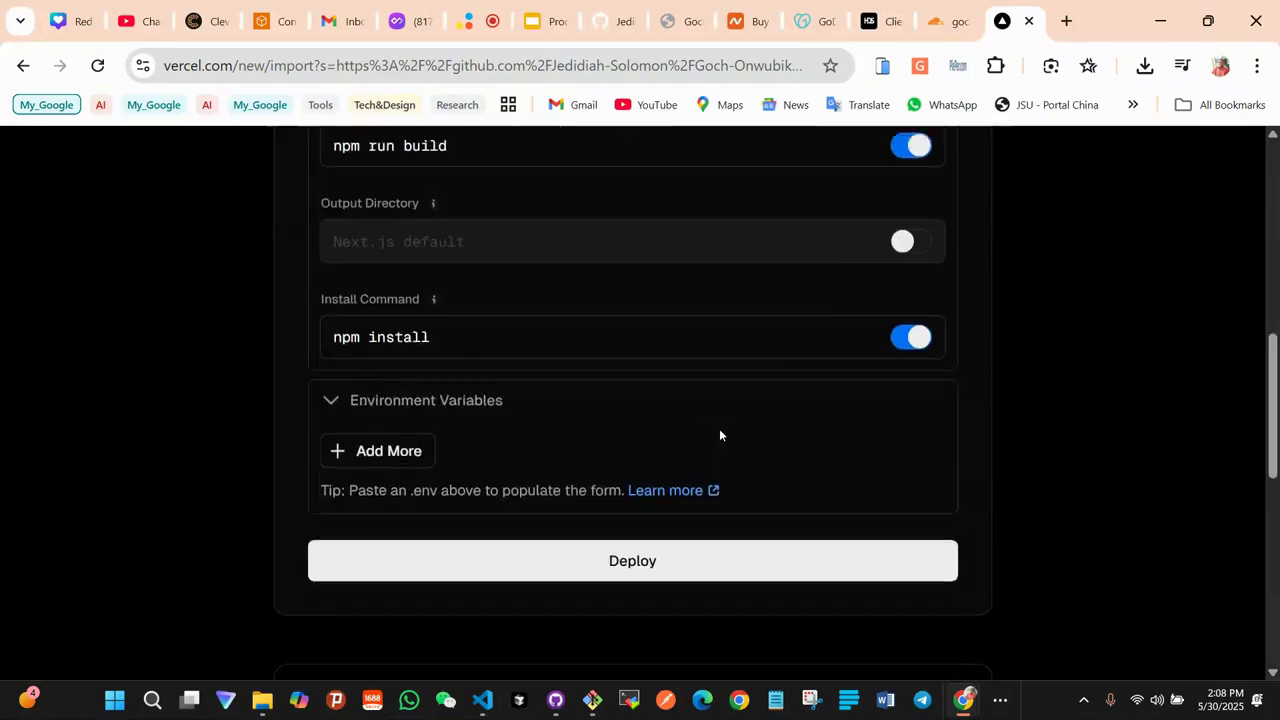
{"action": "scroll", "coordinate": [720, 430], "scroll_direction": "up", "scroll_amount": 6}
{"action": "scroll", "coordinate": [720, 430], "scroll_direction": "down", "scroll_amount": 7}
{"action": "left_click", "coordinate": [658, 334]}
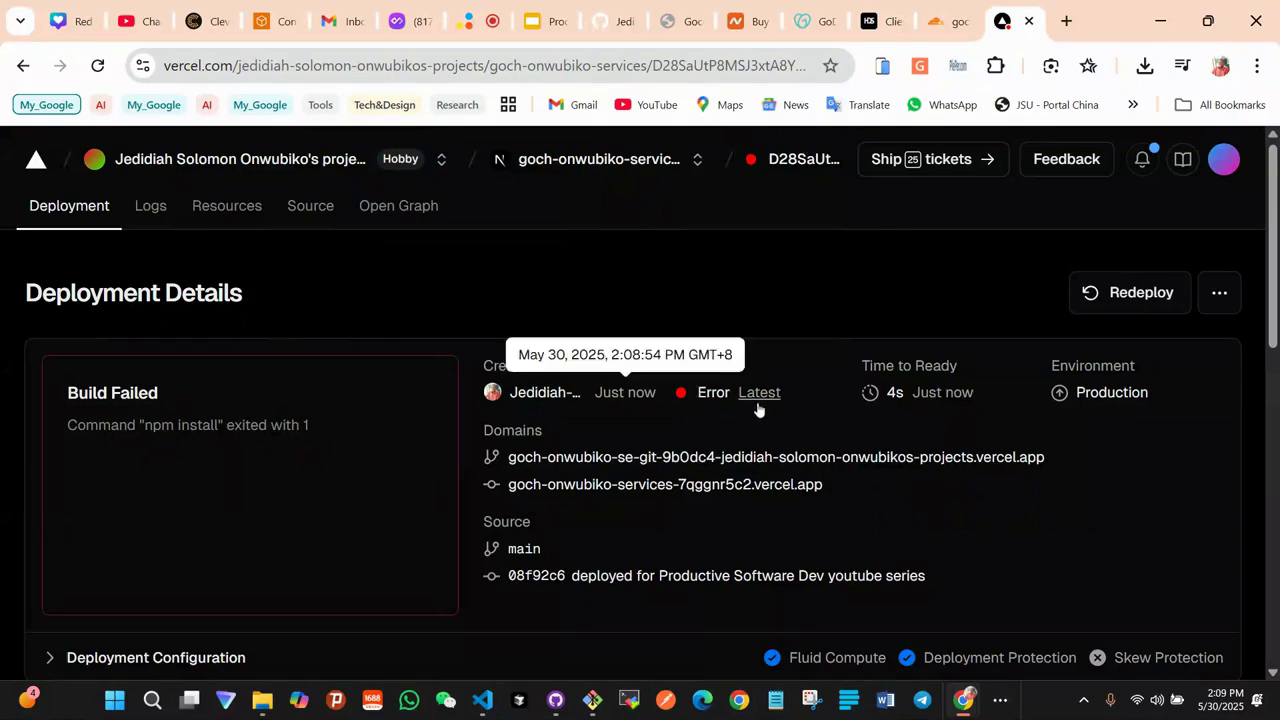
Examine the build logs of the failed deployment for the npm install errors
{"action": "scroll", "coordinate": [690, 485], "scroll_direction": "down", "scroll_amount": 3}
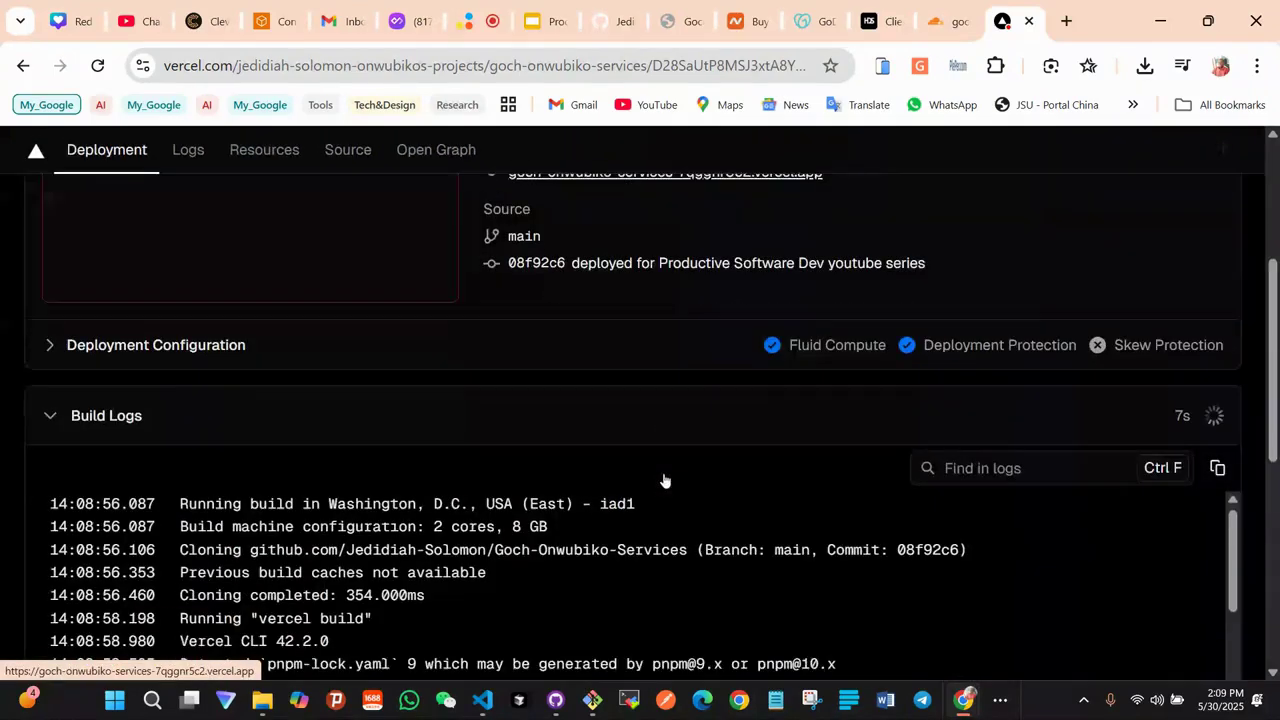
{"action": "scroll", "coordinate": [663, 465], "scroll_direction": "down", "scroll_amount": 4}
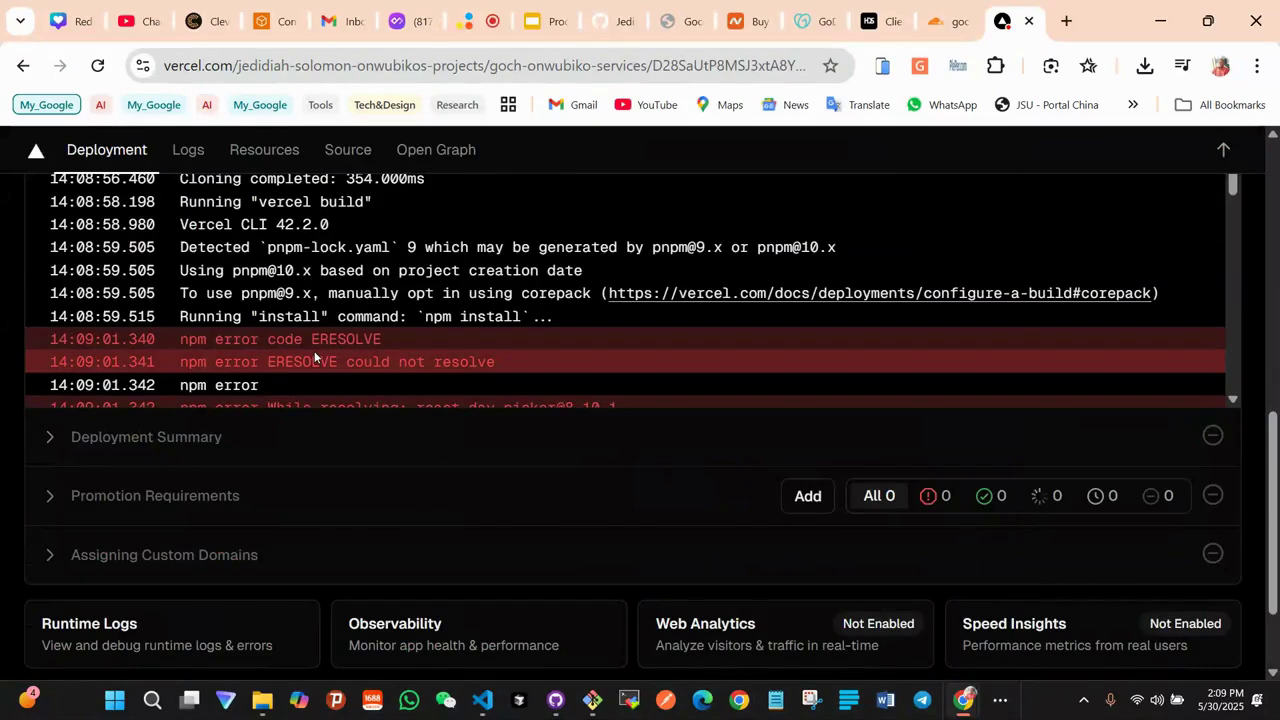
{"action": "scroll", "coordinate": [314, 357], "scroll_direction": "down", "scroll_amount": 3}
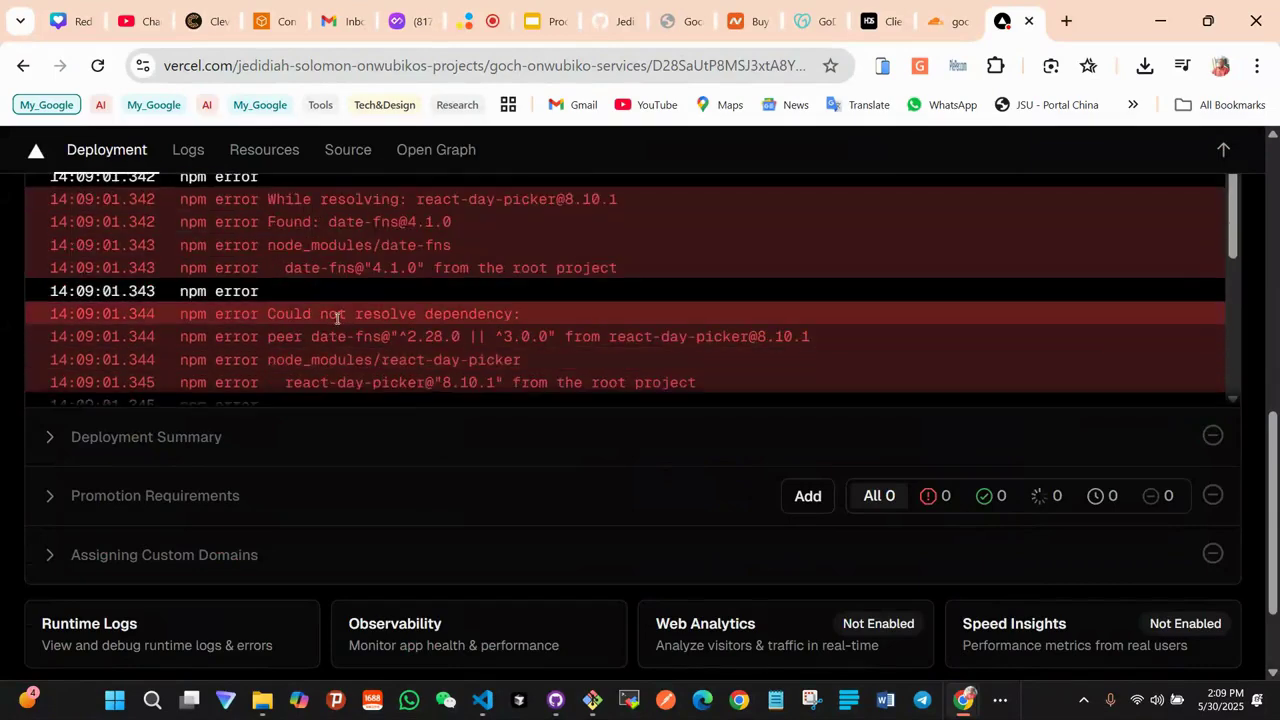
{"action": "scroll", "coordinate": [381, 316], "scroll_direction": "down", "scroll_amount": 5}
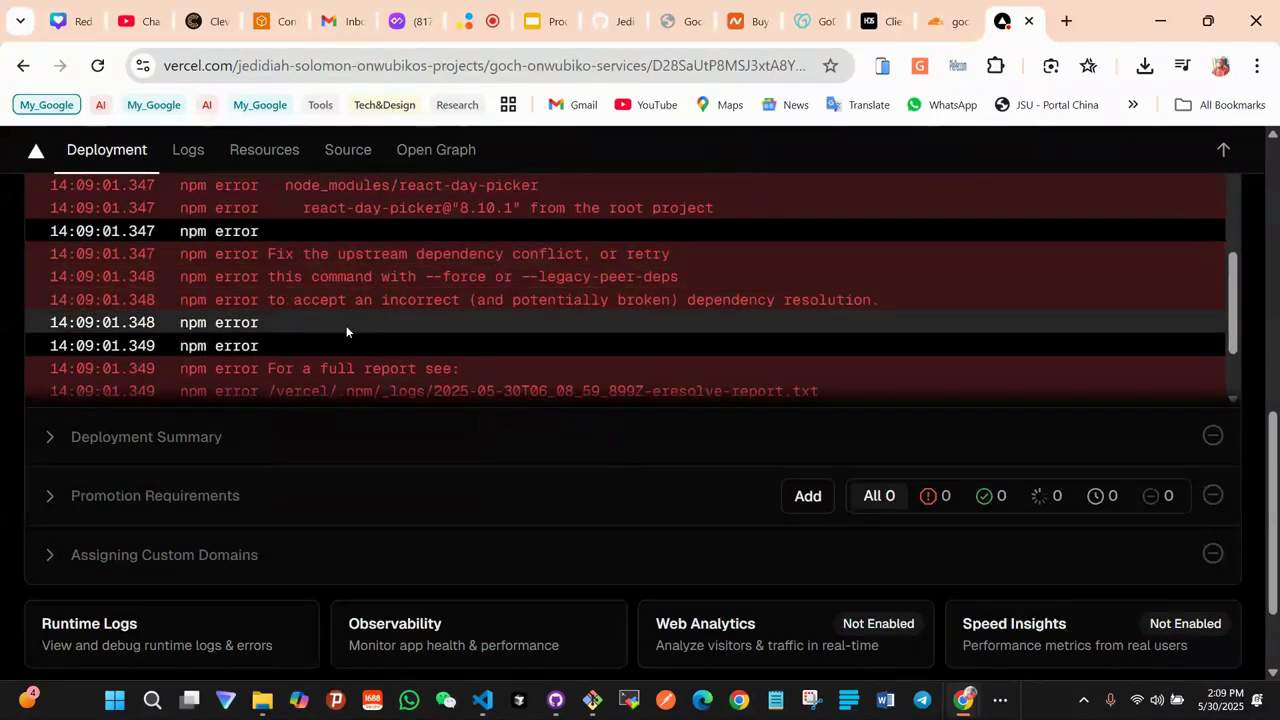
{"action": "scroll", "coordinate": [348, 330], "scroll_direction": "up", "scroll_amount": 1}
{"action": "scroll", "coordinate": [350, 327], "scroll_direction": "up", "scroll_amount": 5}
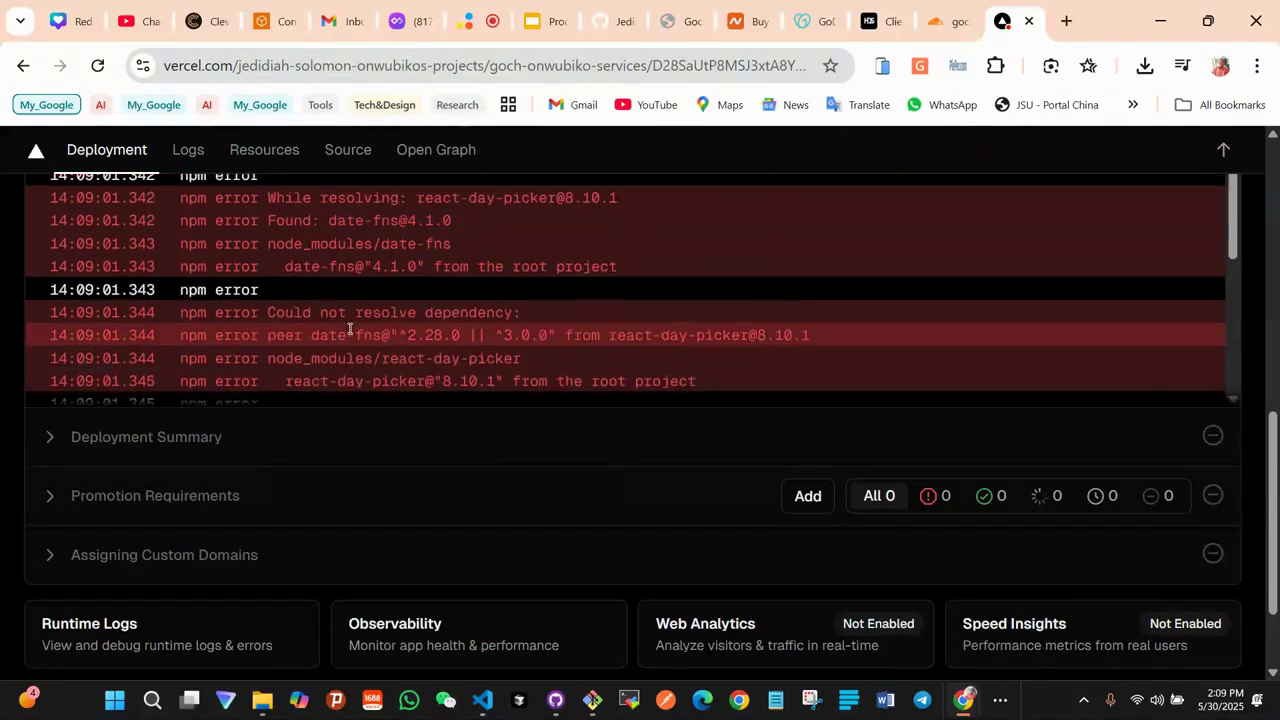
{"action": "scroll", "coordinate": [365, 328], "scroll_direction": "up", "scroll_amount": 1}
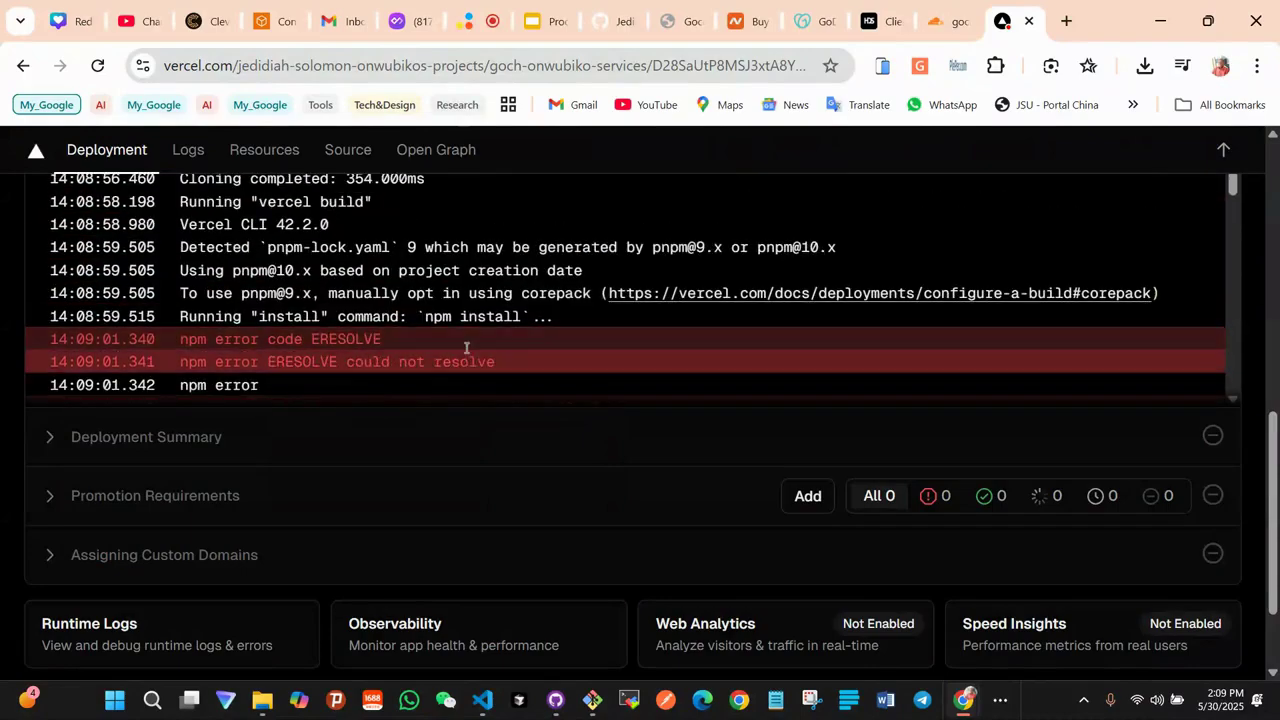
{"action": "scroll", "coordinate": [464, 336], "scroll_direction": "down", "scroll_amount": 4}
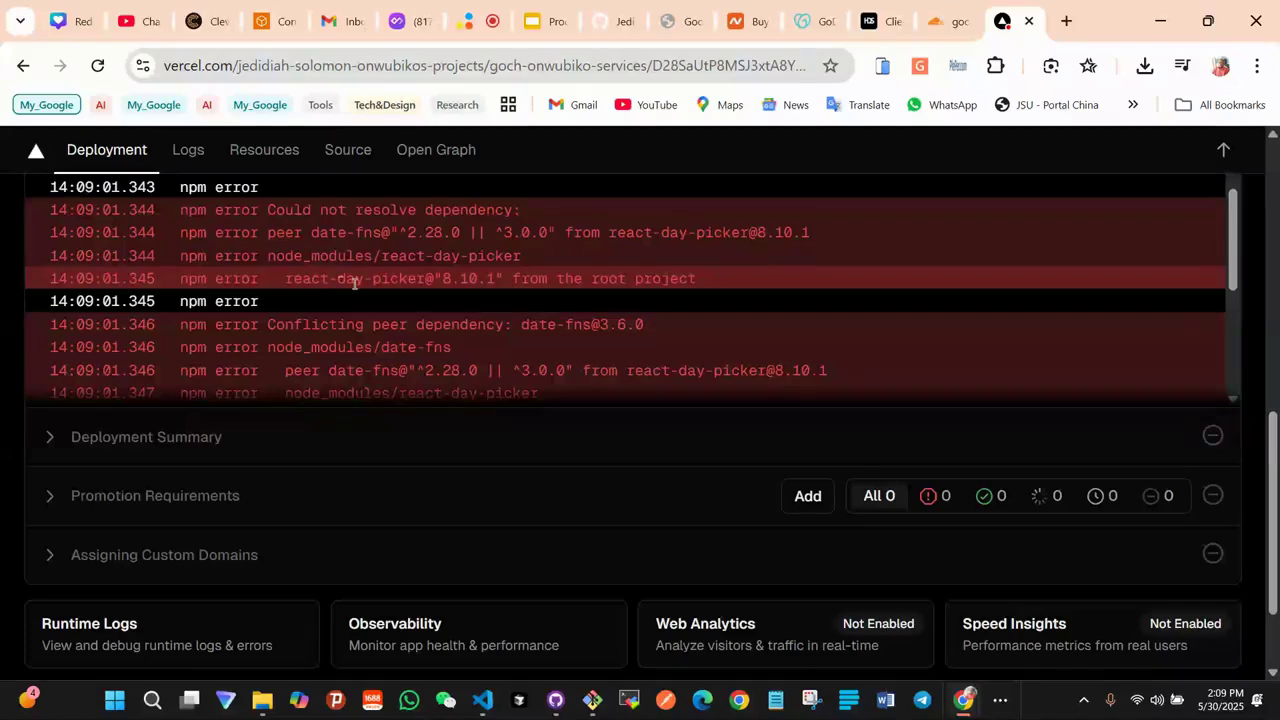
{"action": "scroll", "coordinate": [391, 294], "scroll_direction": "up", "scroll_amount": 3}
{"action": "scroll", "coordinate": [476, 318], "scroll_direction": "up", "scroll_amount": 6}
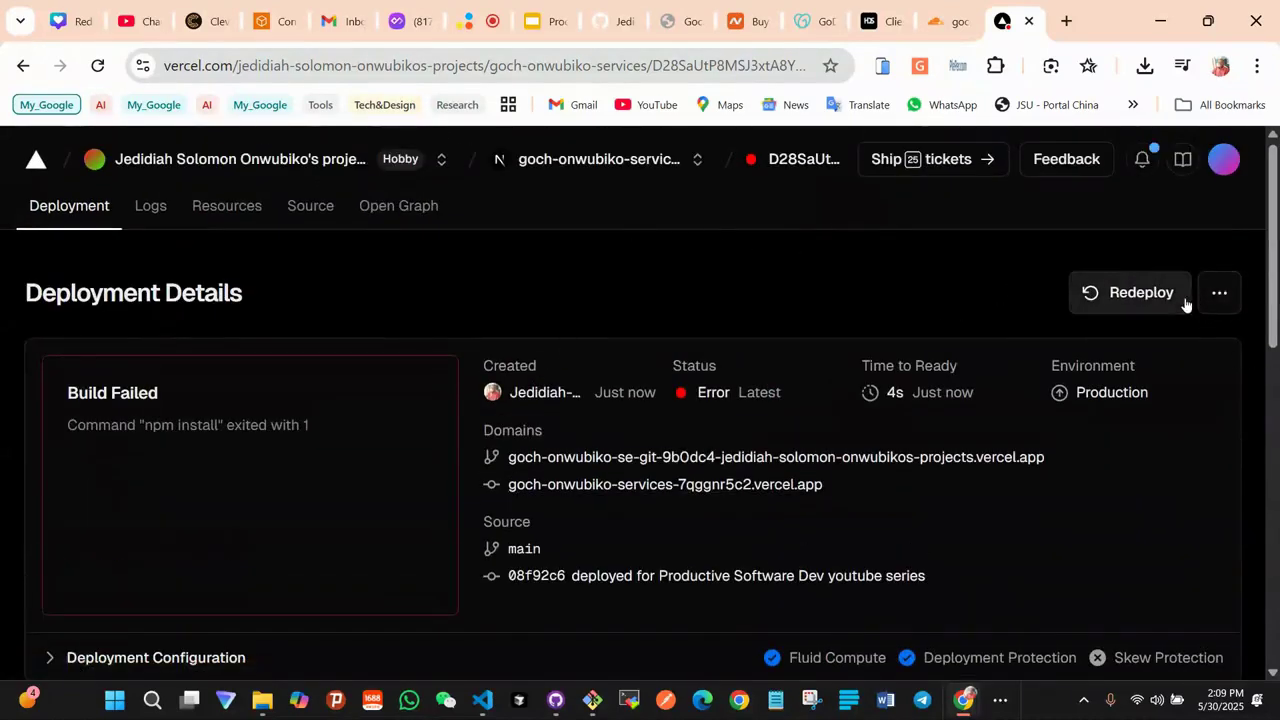
Check the additional actions offered for the failed deployment on its details page
{"action": "left_click", "coordinate": [1216, 296]}
{"action": "scroll", "coordinate": [1088, 557], "scroll_direction": "down", "scroll_amount": 3}
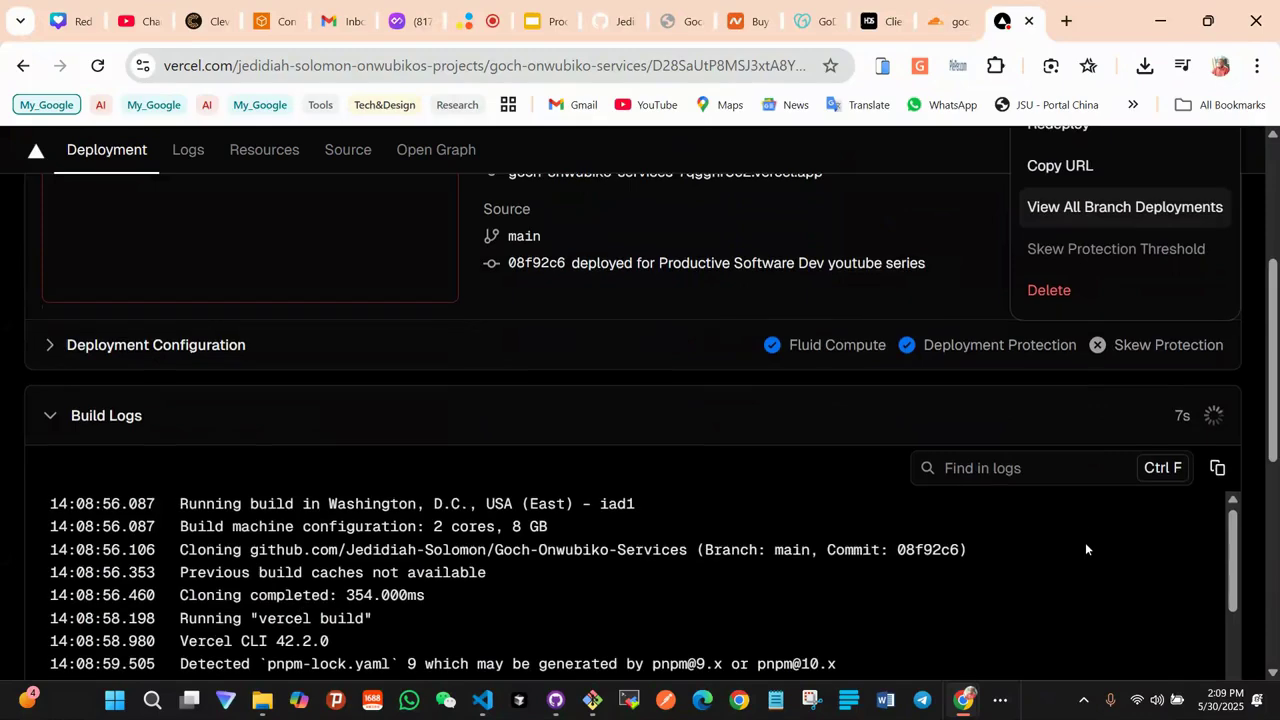
{"action": "scroll", "coordinate": [1085, 543], "scroll_direction": "up", "scroll_amount": 2}
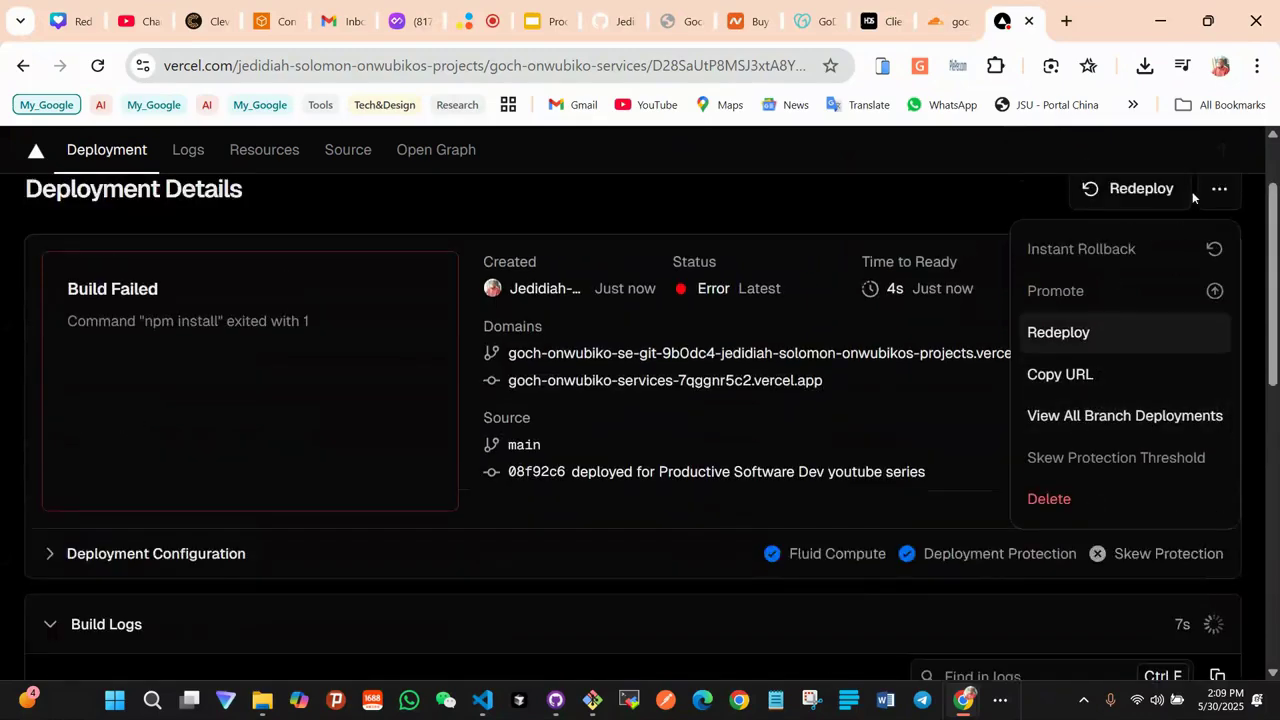
{"action": "scroll", "coordinate": [658, 316], "scroll_direction": "up", "scroll_amount": 1}
{"action": "scroll", "coordinate": [658, 316], "scroll_direction": "up", "scroll_amount": 1}
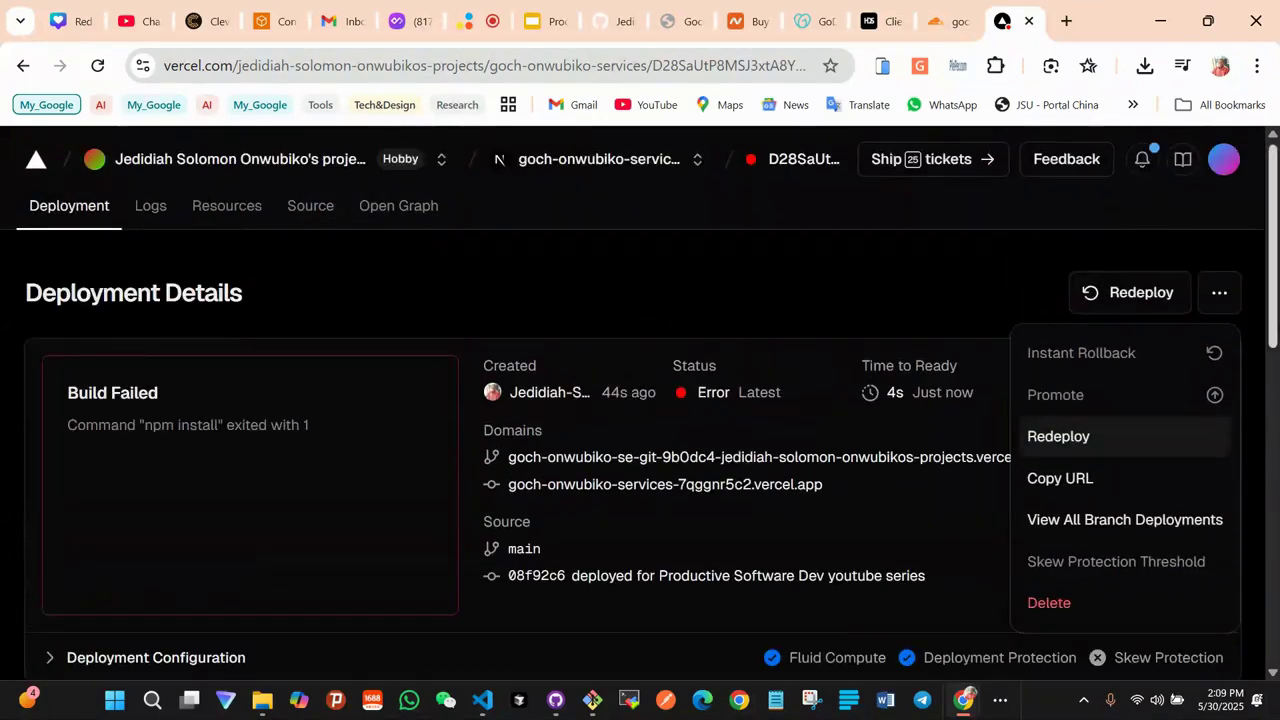
{"action": "left_click", "coordinate": [1220, 292]}
{"action": "left_click", "coordinate": [1220, 292]}
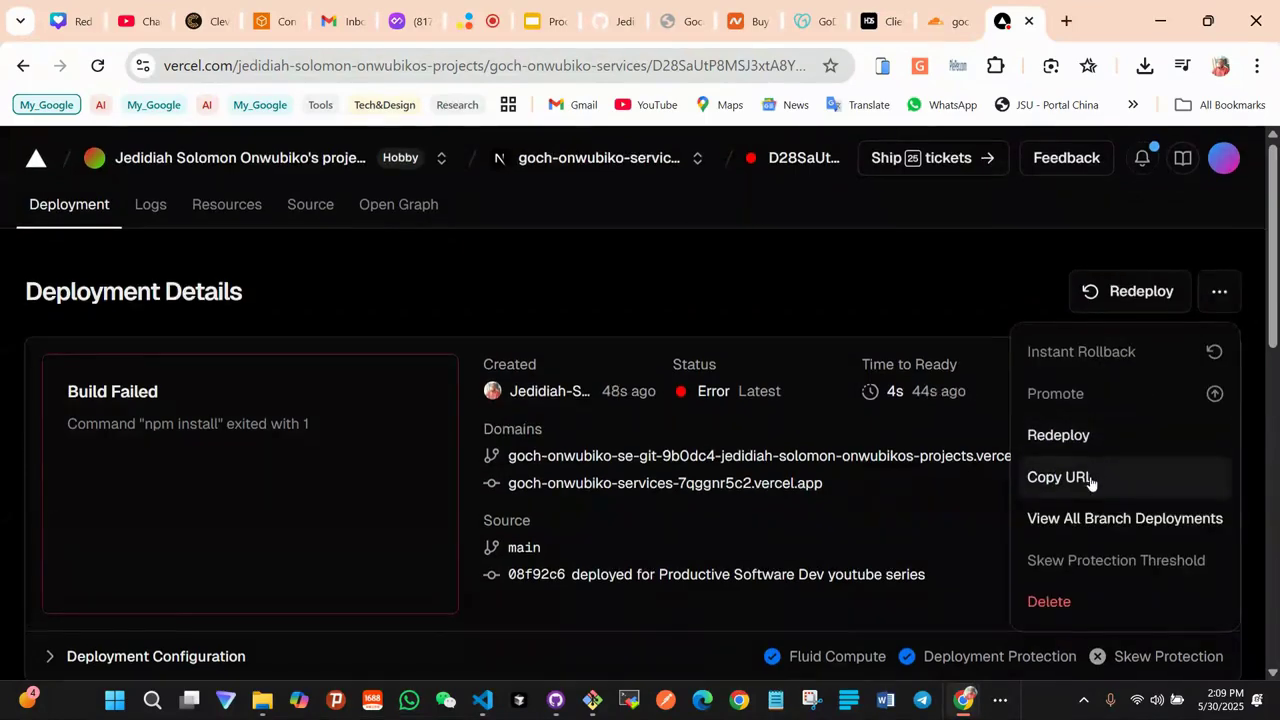
{"action": "scroll", "coordinate": [1090, 482], "scroll_direction": "down", "scroll_amount": 1}
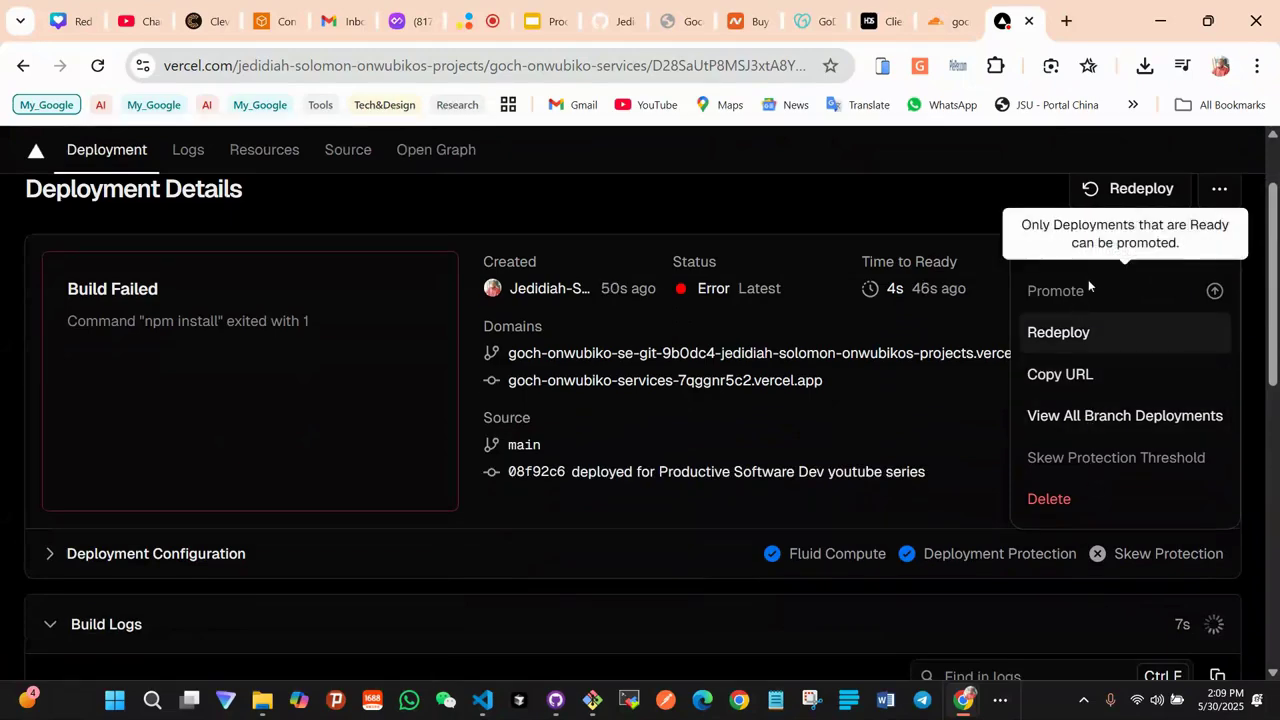
Read the build logs again through to their final lines
{"action": "scroll", "coordinate": [580, 537], "scroll_direction": "down", "scroll_amount": 6}
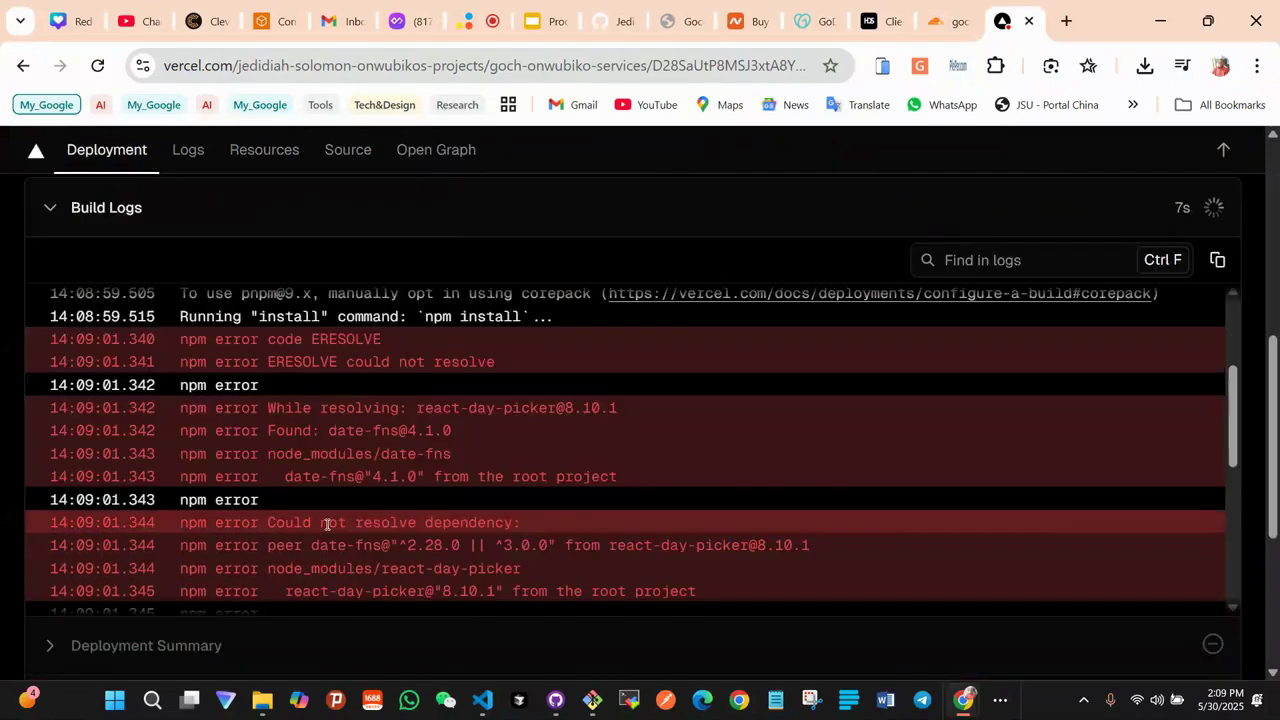
{"action": "scroll", "coordinate": [320, 480], "scroll_direction": "down", "scroll_amount": 3}
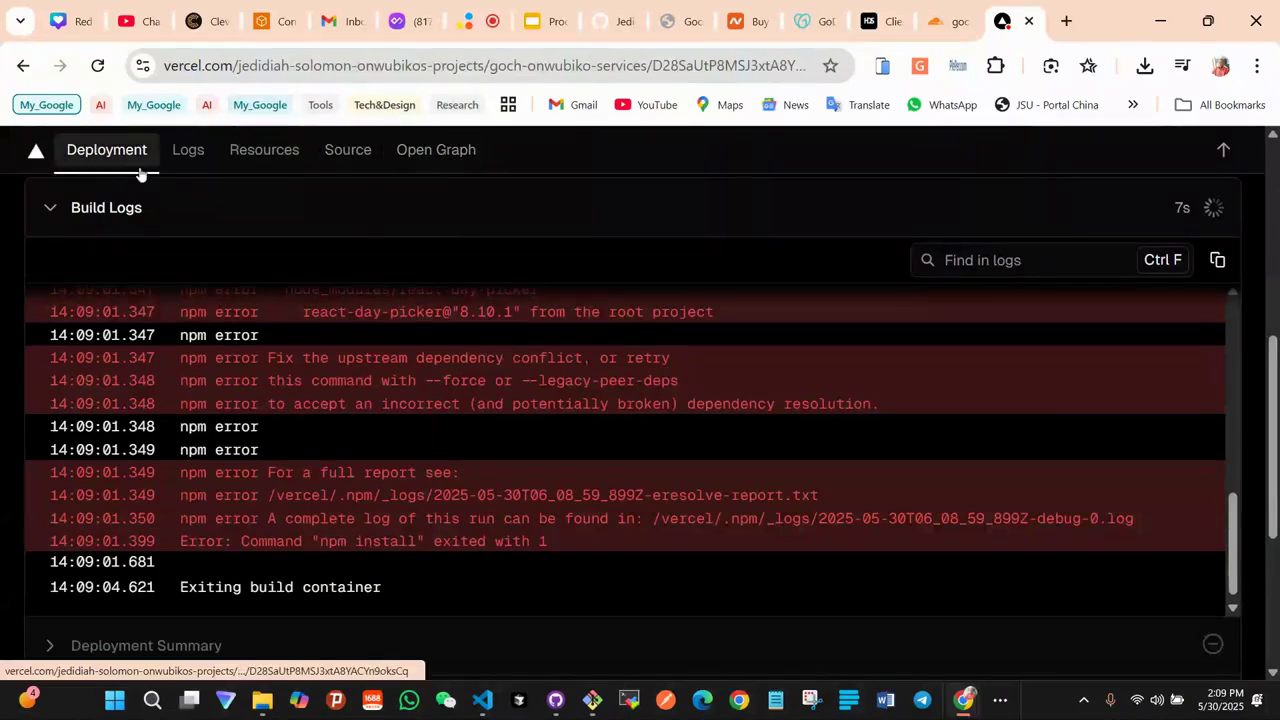
{"action": "scroll", "coordinate": [166, 246], "scroll_direction": "up", "scroll_amount": 10}
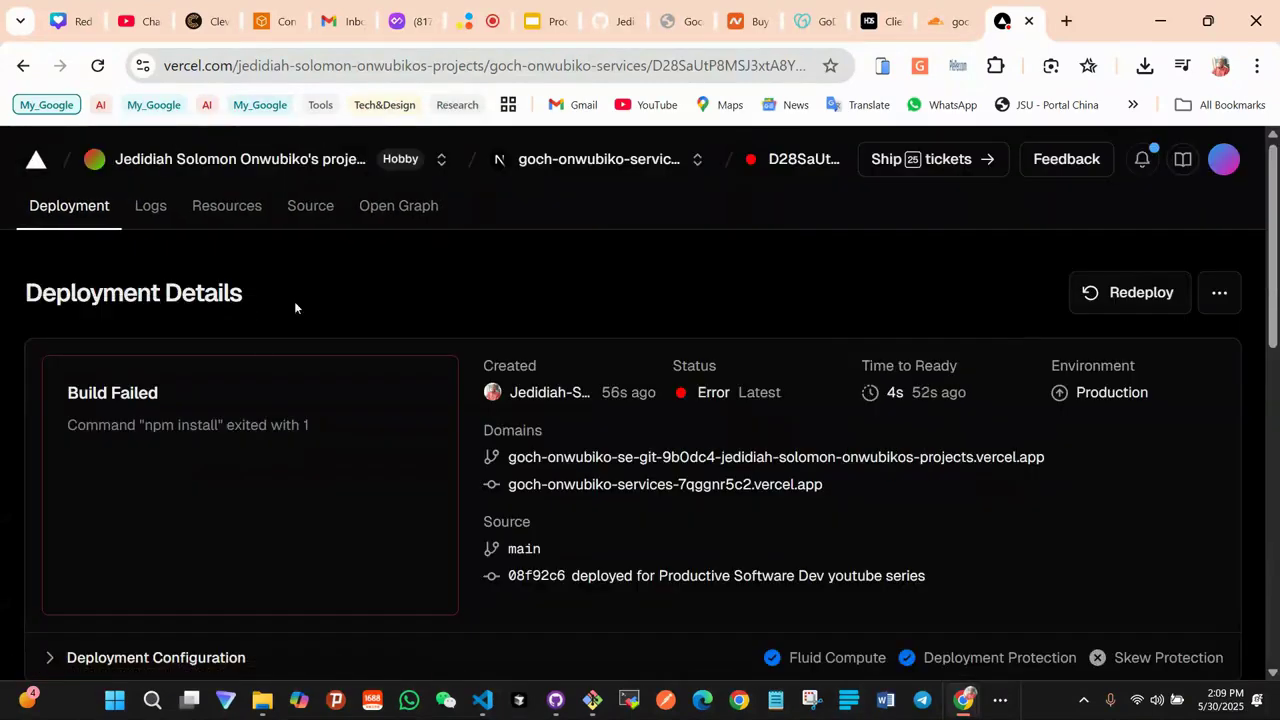
View the deployment's package.json source and Open Graph page, and return to the deployment details
{"action": "left_click", "coordinate": [299, 206]}
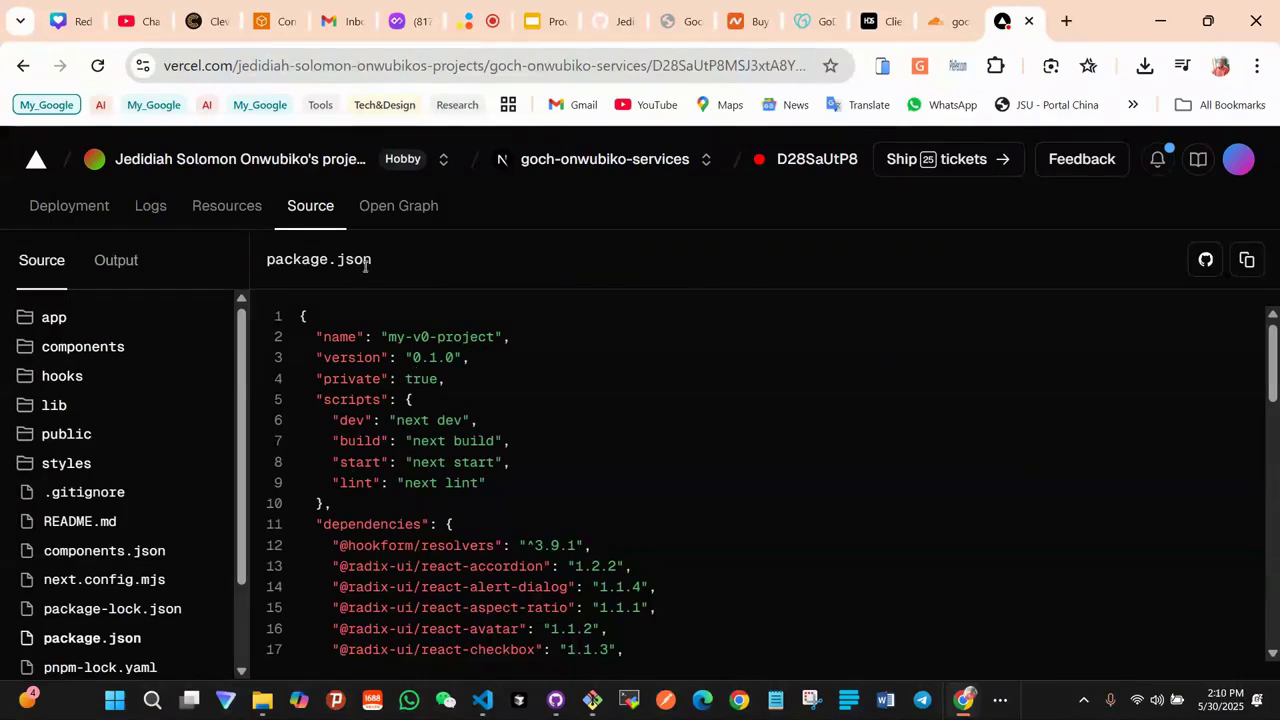
{"action": "left_click", "coordinate": [396, 207]}
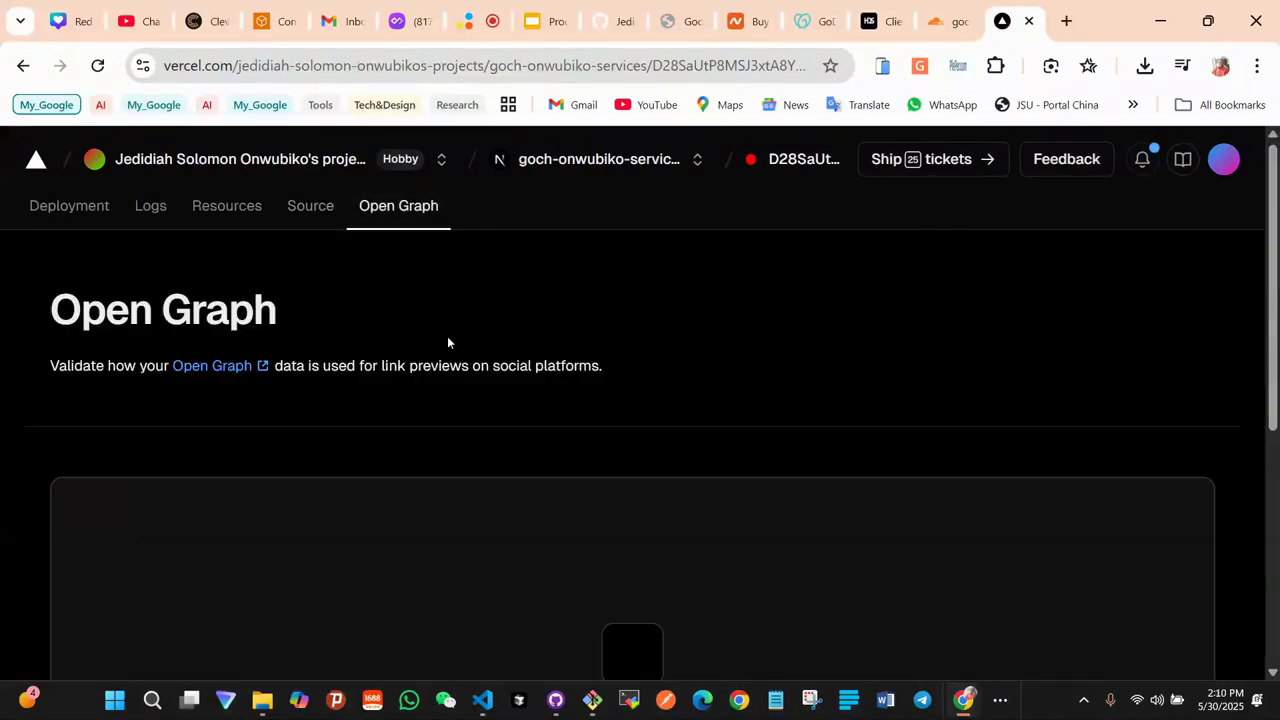
{"action": "left_click", "coordinate": [73, 207]}
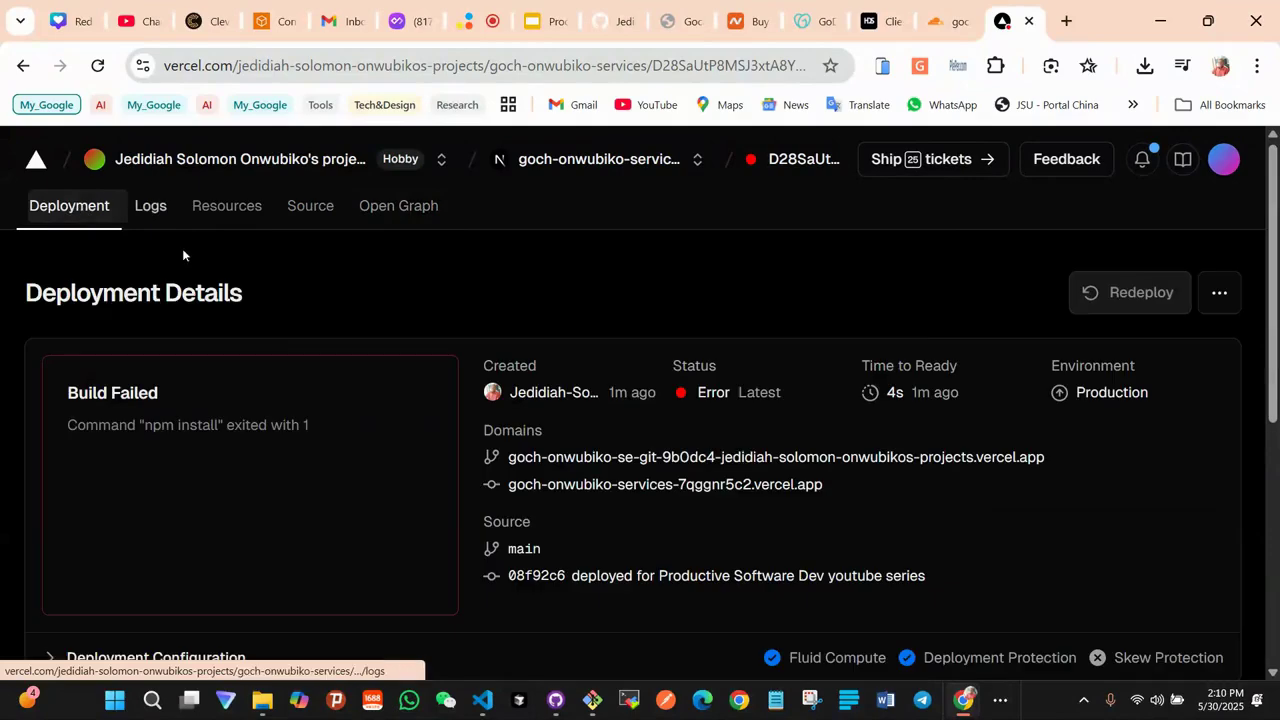
{"action": "left_click", "coordinate": [1142, 292]}
{"action": "scroll", "coordinate": [660, 448], "scroll_direction": "down", "scroll_amount": 2}
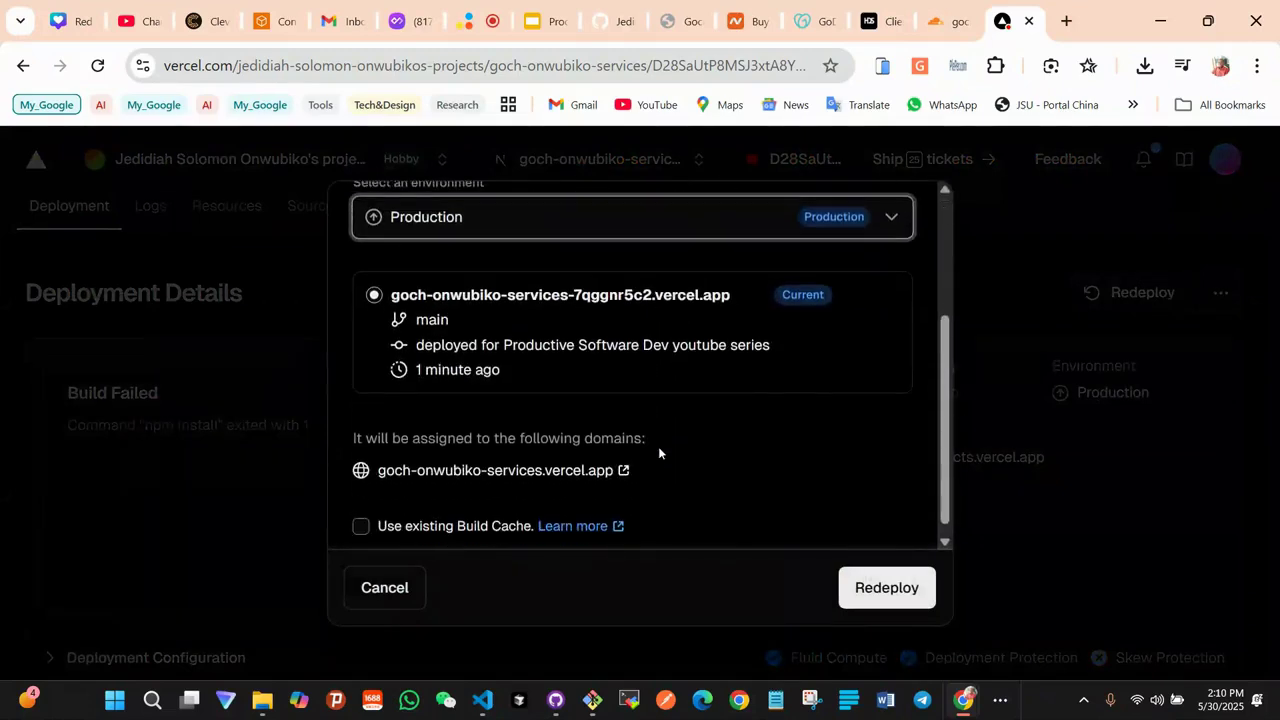
{"action": "scroll", "coordinate": [658, 453], "scroll_direction": "up", "scroll_amount": 1}
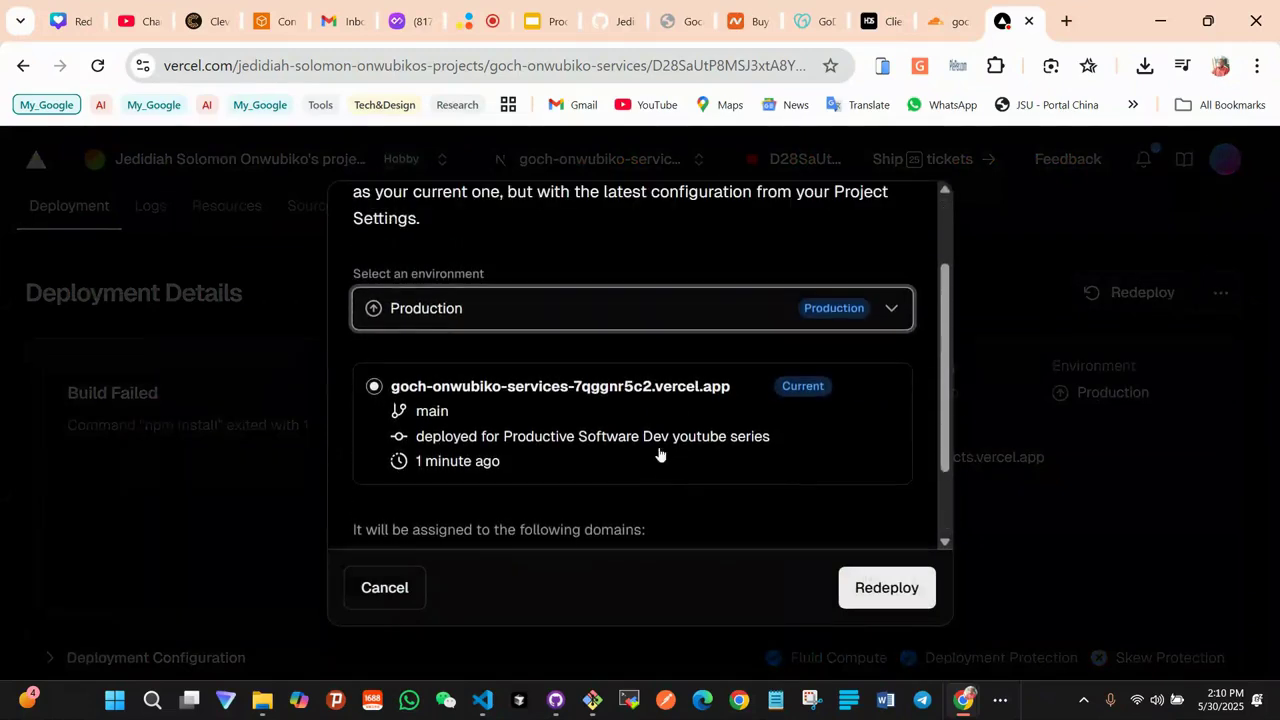
{"action": "scroll", "coordinate": [760, 428], "scroll_direction": "down", "scroll_amount": 1}
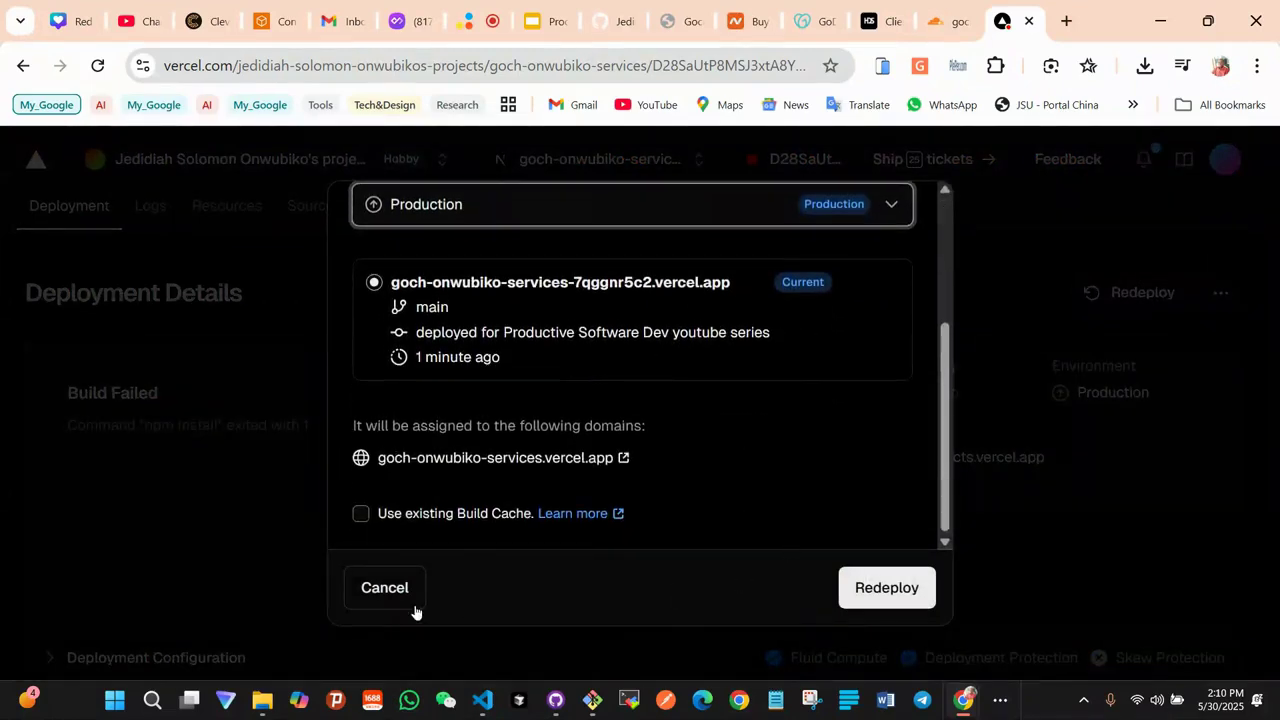
{"action": "left_click", "coordinate": [362, 591]}
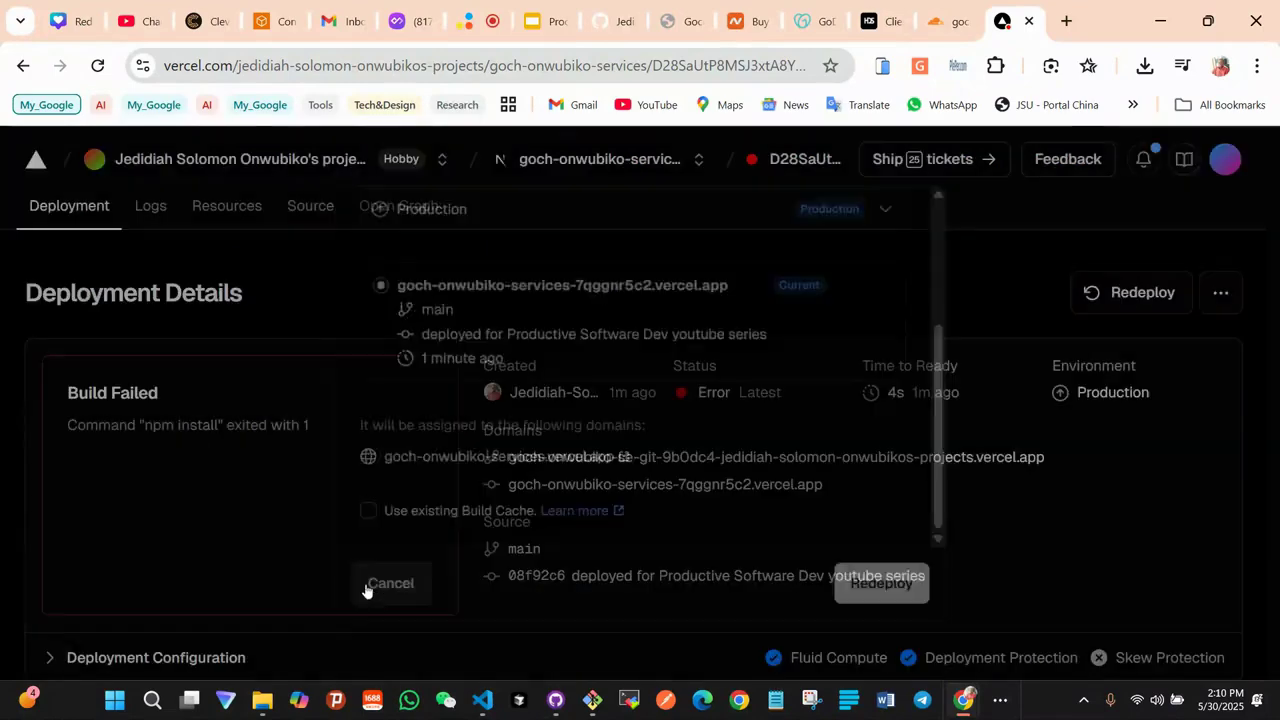
Recheck the failed deployment's extra actions, and open the project's Deployments list to inspect the actions offered there
{"action": "left_click", "coordinate": [1212, 294]}
{"action": "scroll", "coordinate": [1118, 475], "scroll_direction": "down", "scroll_amount": 2}
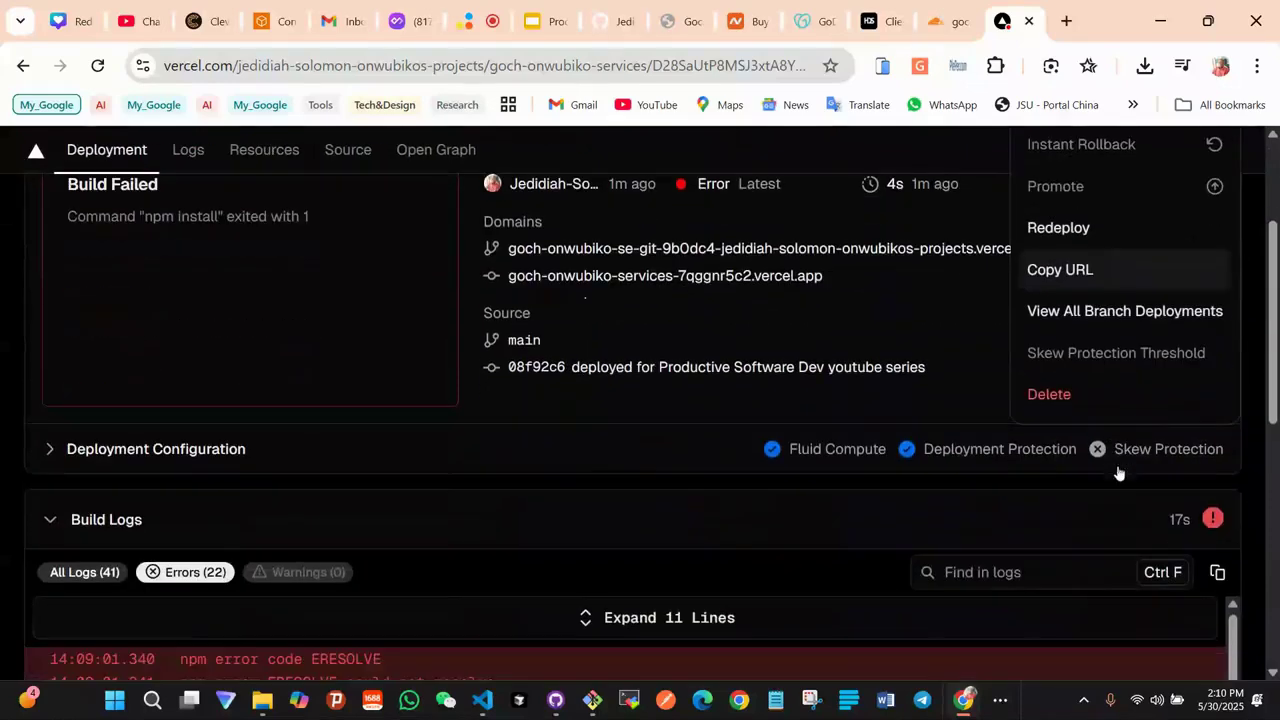
{"action": "scroll", "coordinate": [1148, 350], "scroll_direction": "up", "scroll_amount": 2}
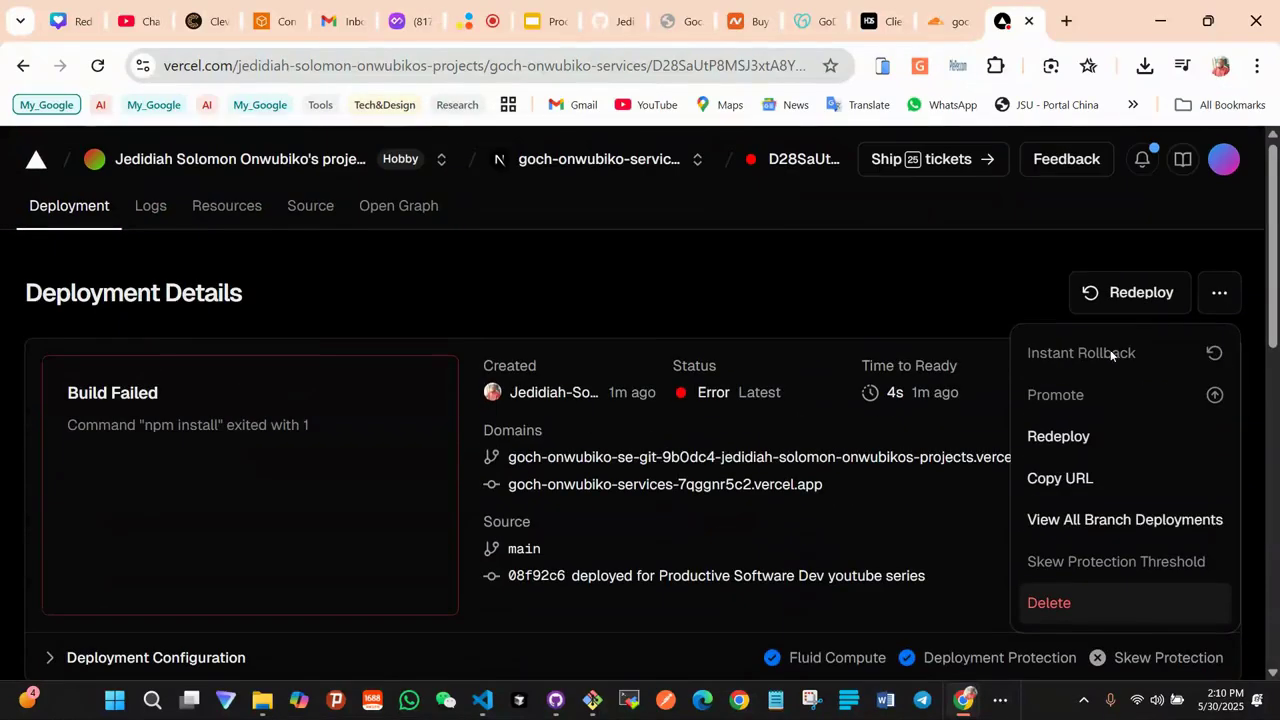
{"action": "left_click", "coordinate": [1218, 294]}
{"action": "left_click", "coordinate": [1218, 294]}
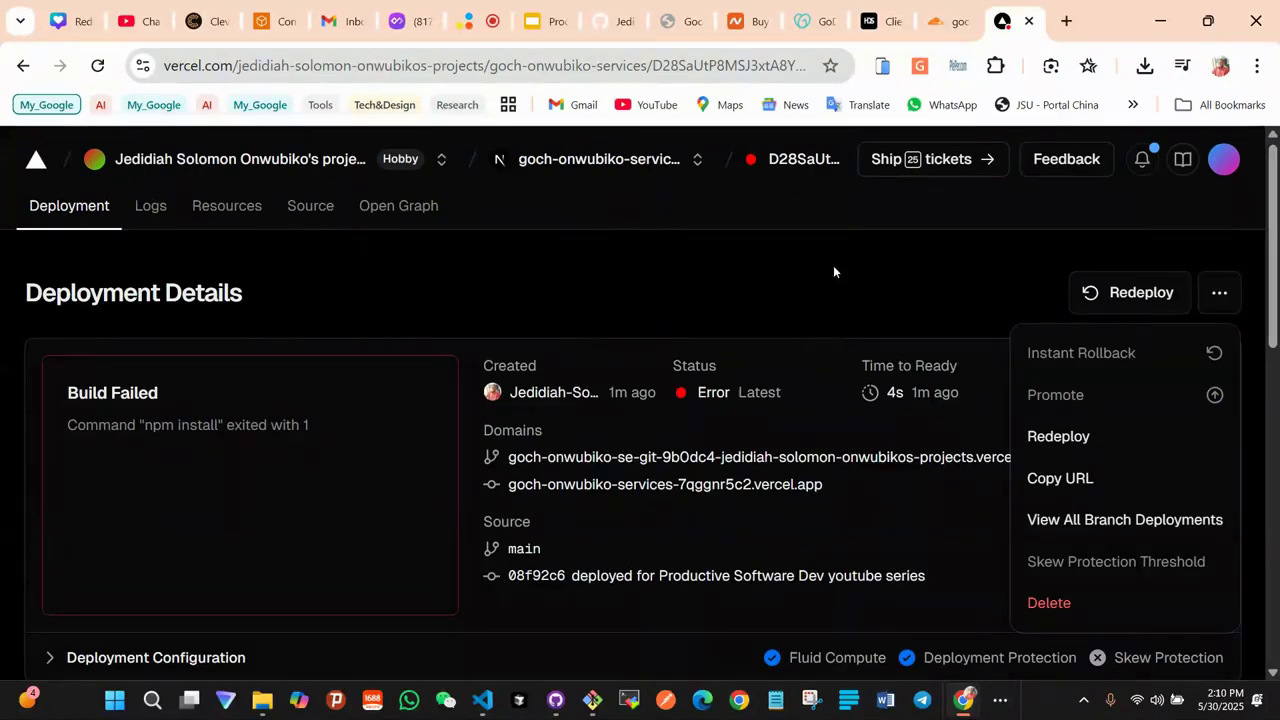
{"action": "left_click", "coordinate": [646, 168]}
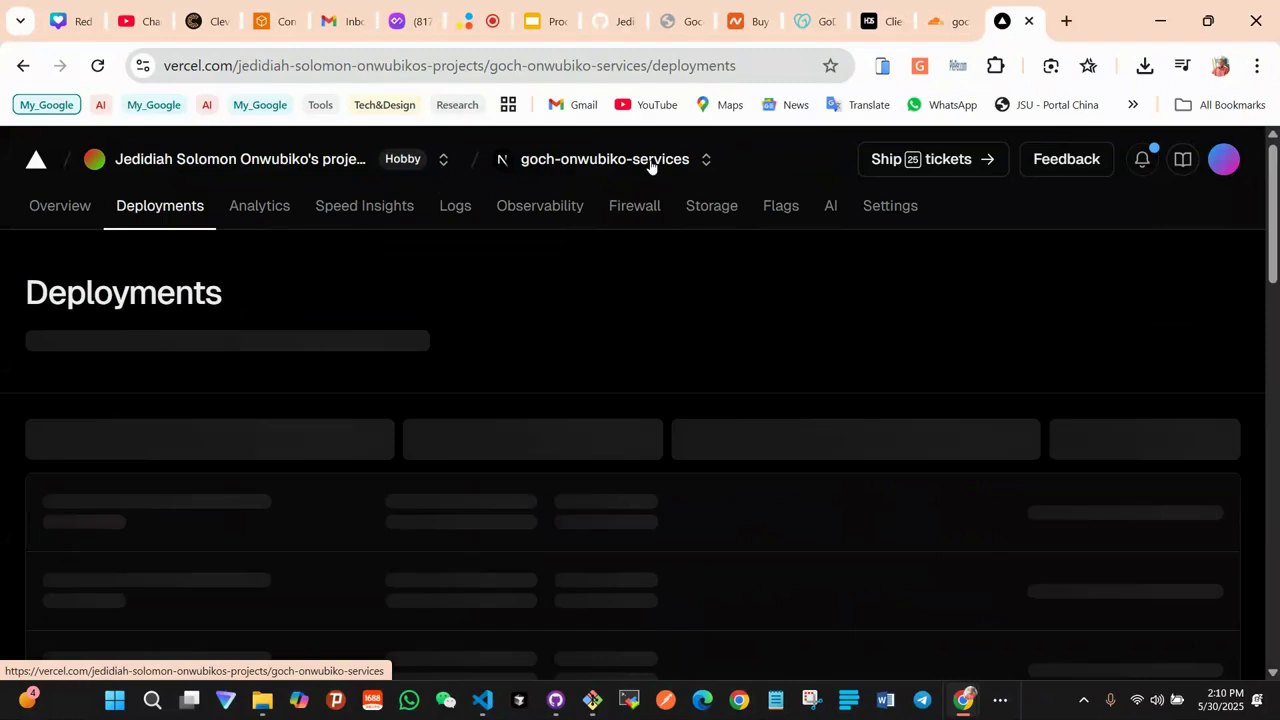
{"action": "scroll", "coordinate": [199, 422], "scroll_direction": "down", "scroll_amount": 2}
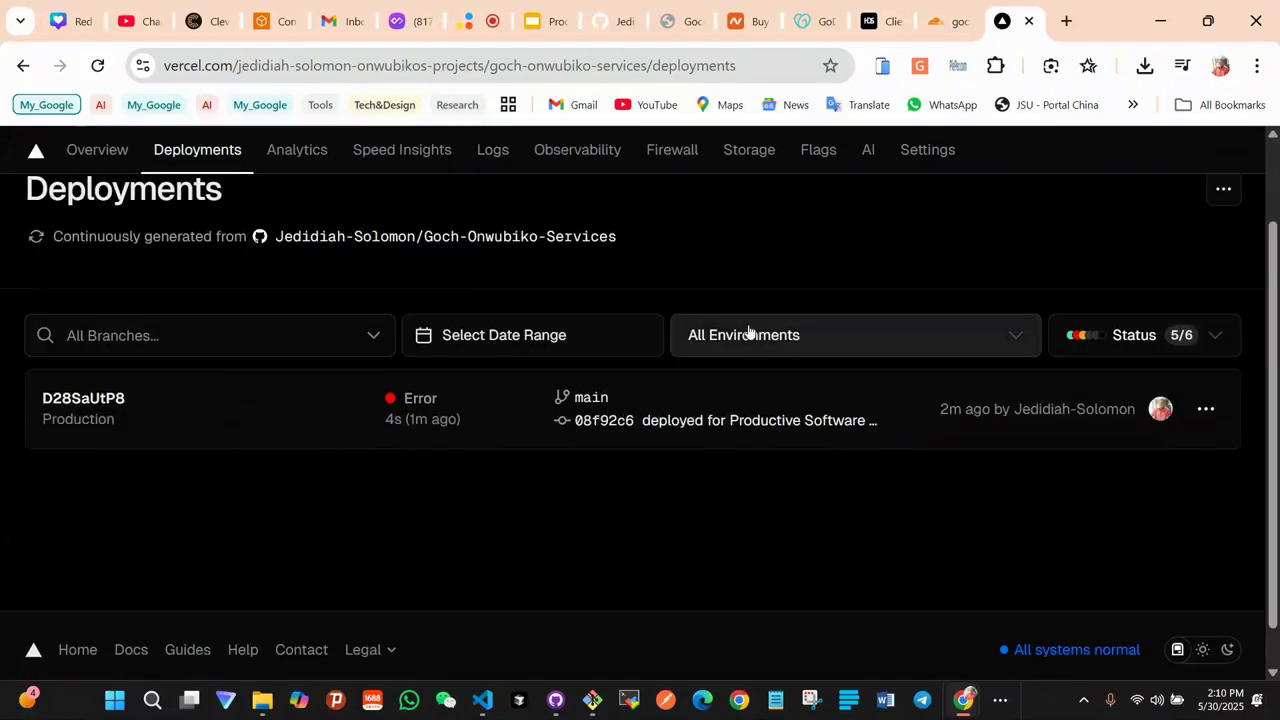
{"action": "left_click", "coordinate": [1206, 409]}
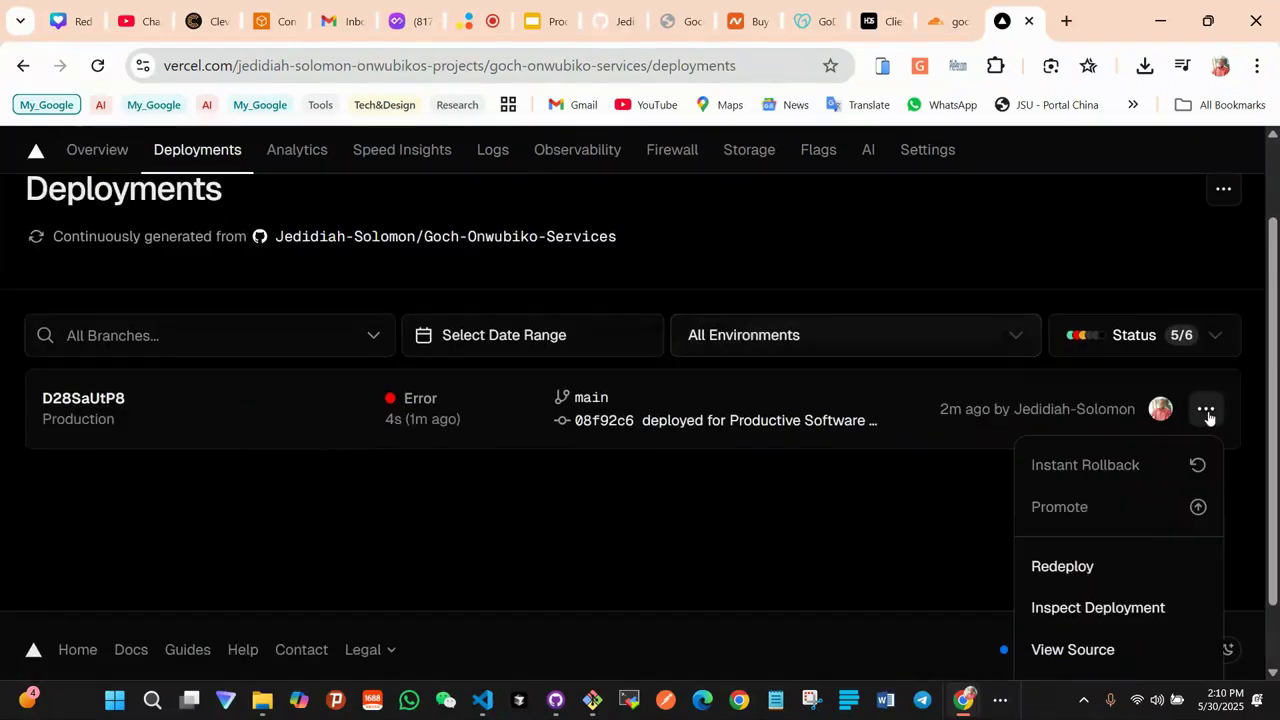
{"action": "scroll", "coordinate": [1078, 606], "scroll_direction": "down", "scroll_amount": 1}
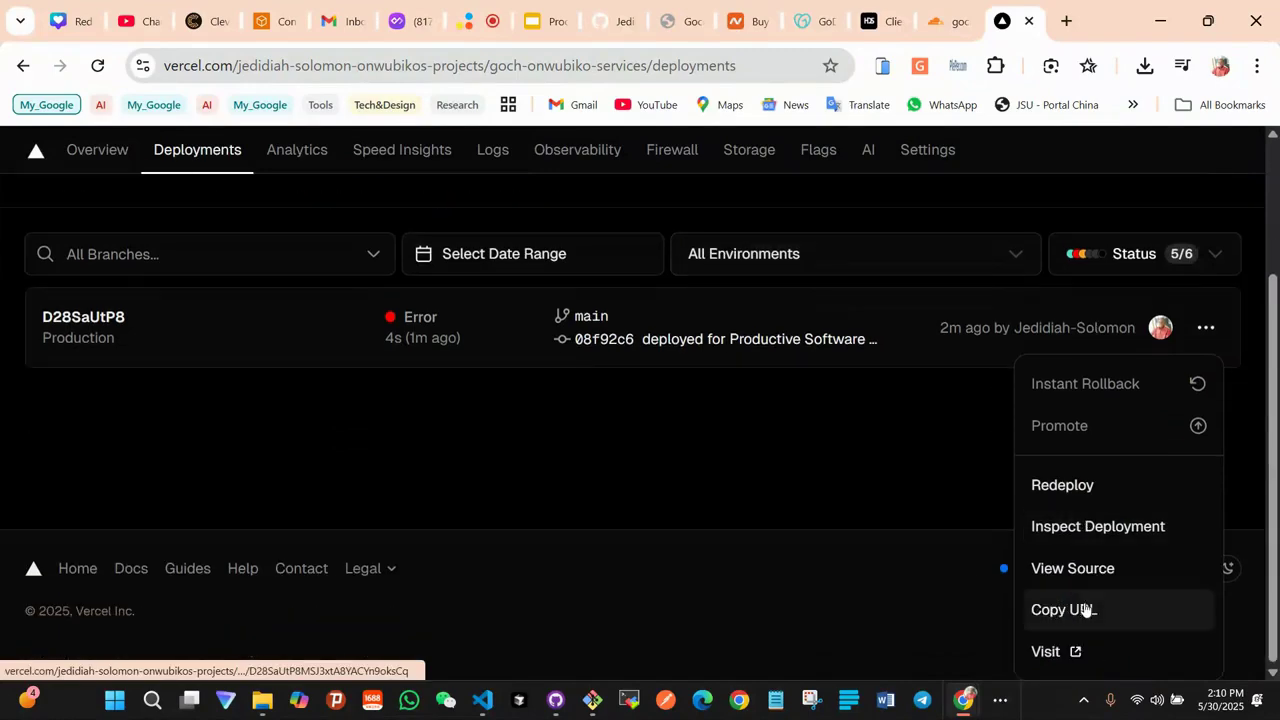
{"action": "scroll", "coordinate": [643, 505], "scroll_direction": "up", "scroll_amount": 3}
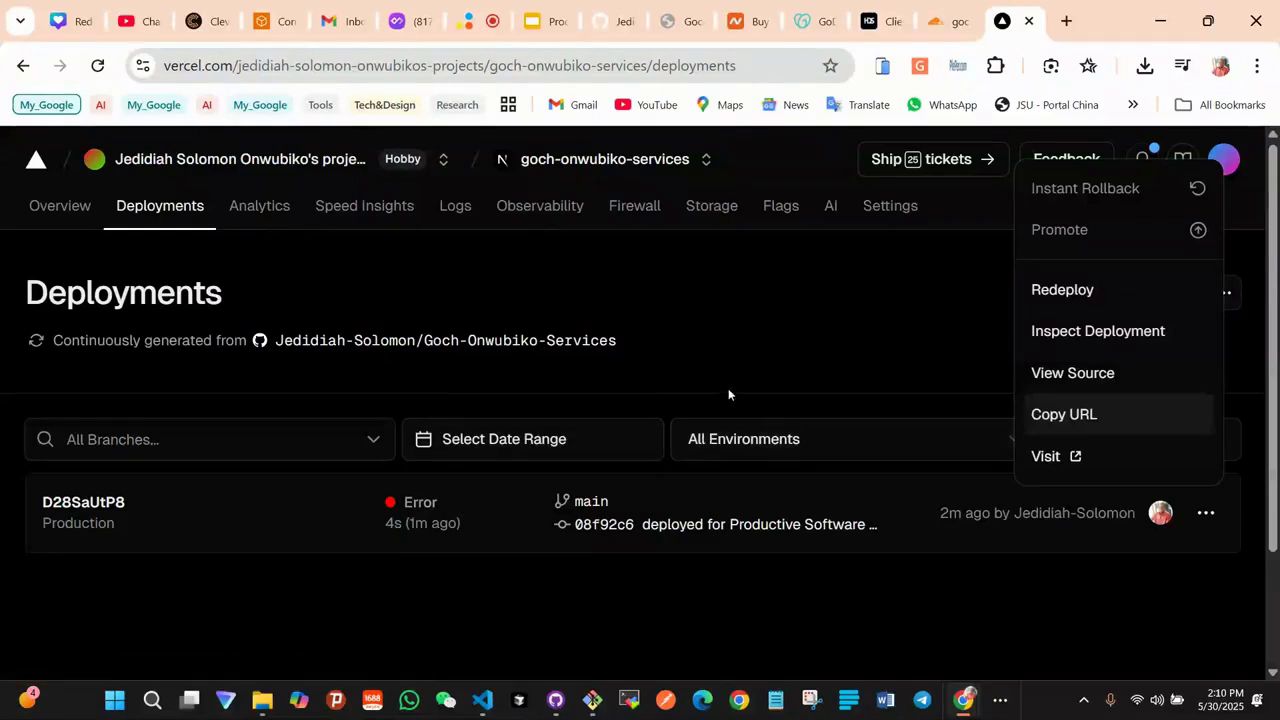
{"action": "left_click", "coordinate": [898, 353]}
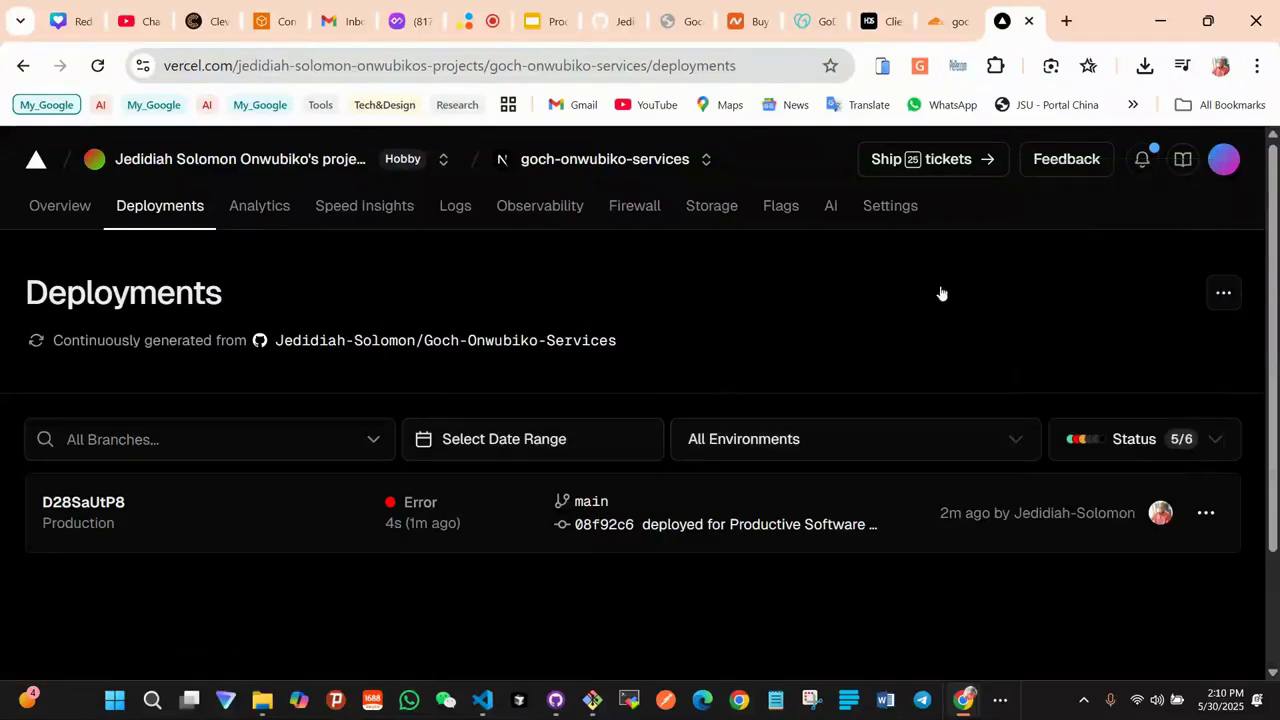
Open the project's settings and look through the general section from the project name to project deletion
{"action": "left_click", "coordinate": [890, 214]}
{"action": "scroll", "coordinate": [658, 360], "scroll_direction": "down", "scroll_amount": 5}
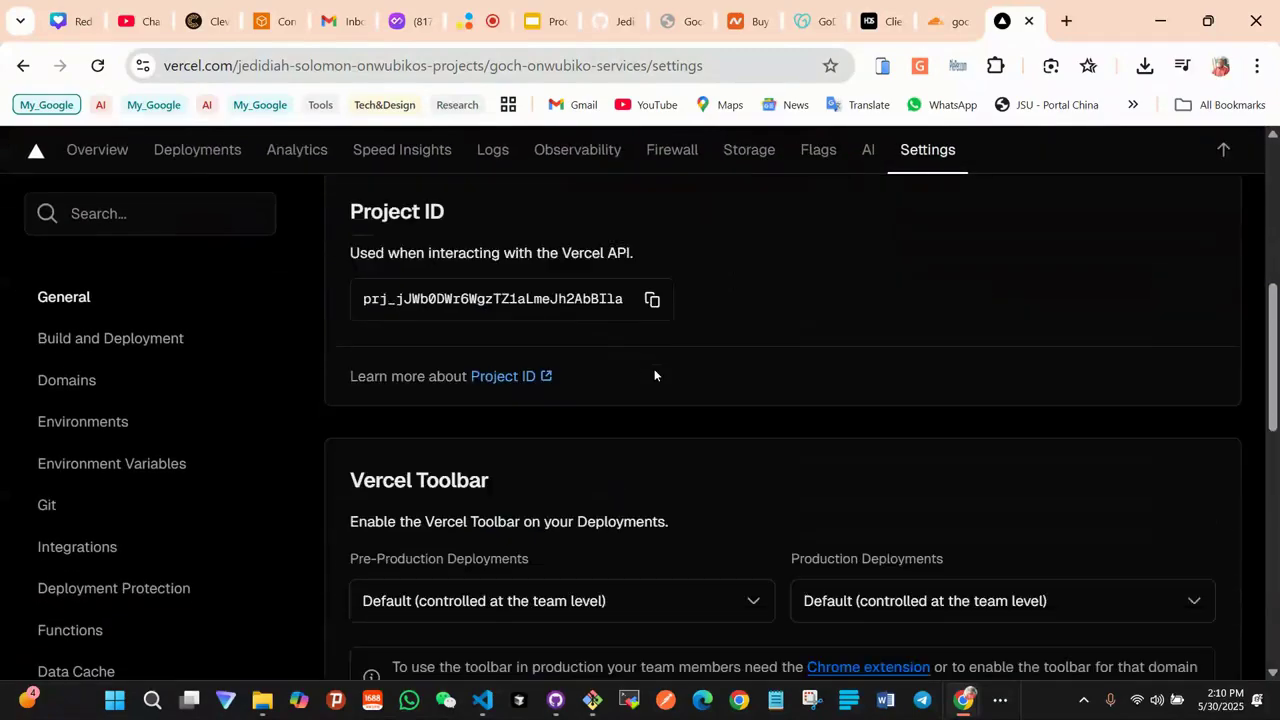
{"action": "scroll", "coordinate": [601, 425], "scroll_direction": "down", "scroll_amount": 2}
{"action": "scroll", "coordinate": [601, 427], "scroll_direction": "down", "scroll_amount": 6}
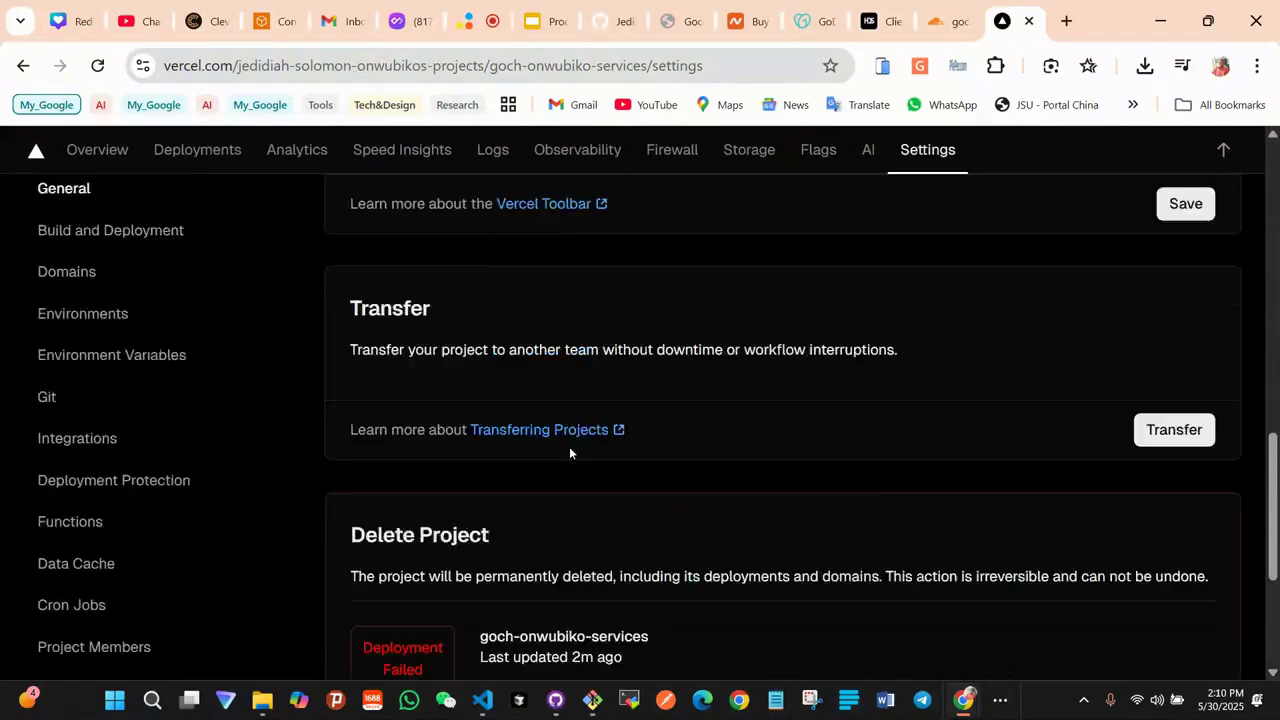
{"action": "scroll", "coordinate": [569, 452], "scroll_direction": "up", "scroll_amount": 5}
{"action": "scroll", "coordinate": [570, 453], "scroll_direction": "up", "scroll_amount": 4}
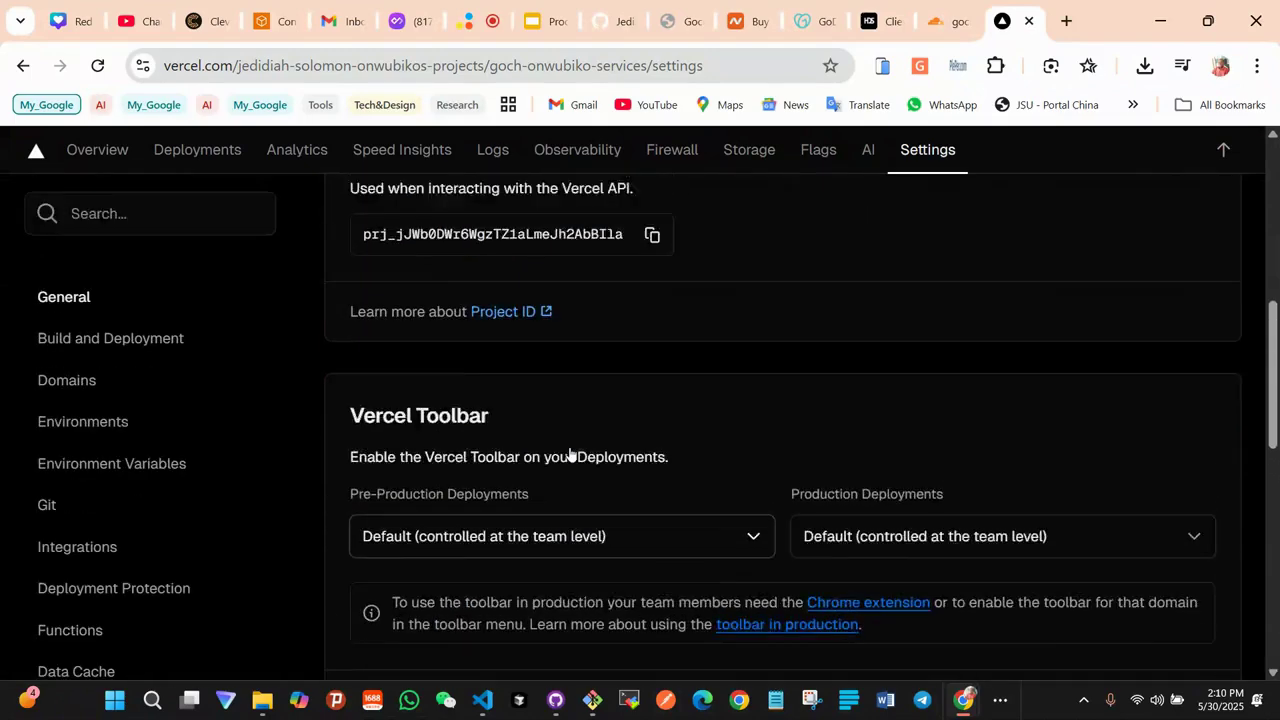
{"action": "scroll", "coordinate": [583, 424], "scroll_direction": "up", "scroll_amount": 4}
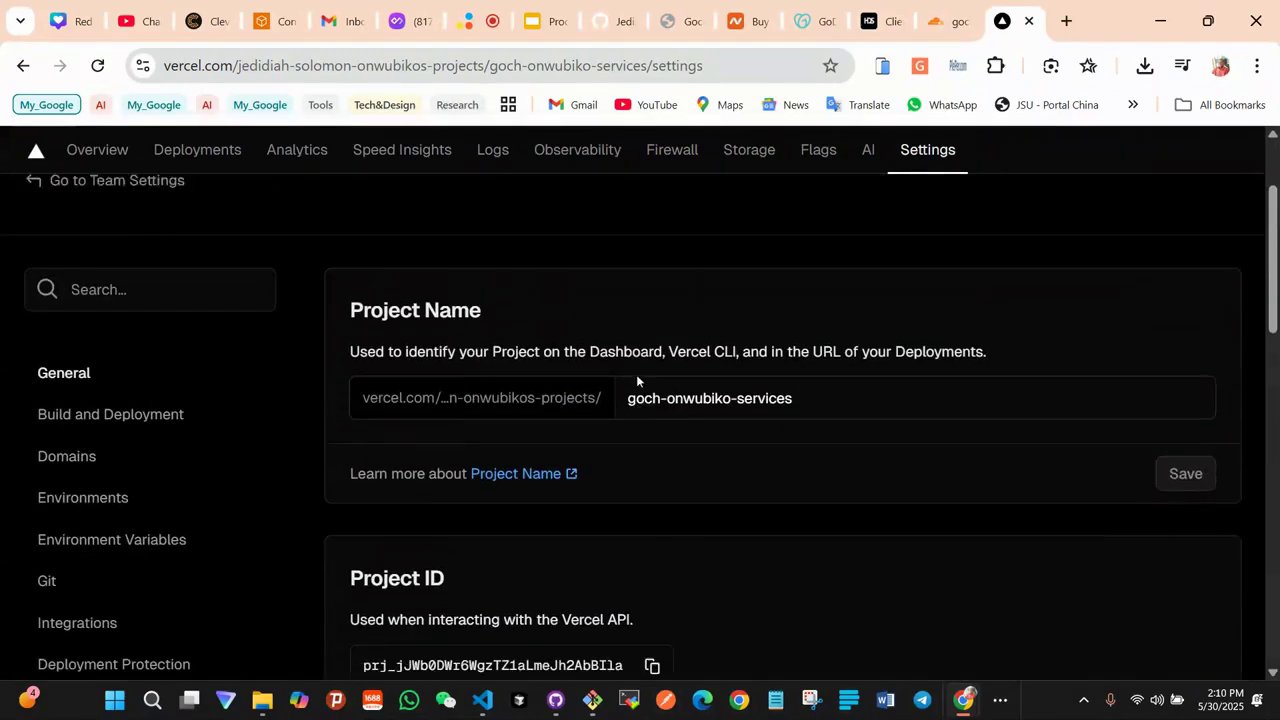
Set the project's install command override to "npm install --force" in the Build and Deployment settings and save it
{"action": "left_click", "coordinate": [77, 436]}
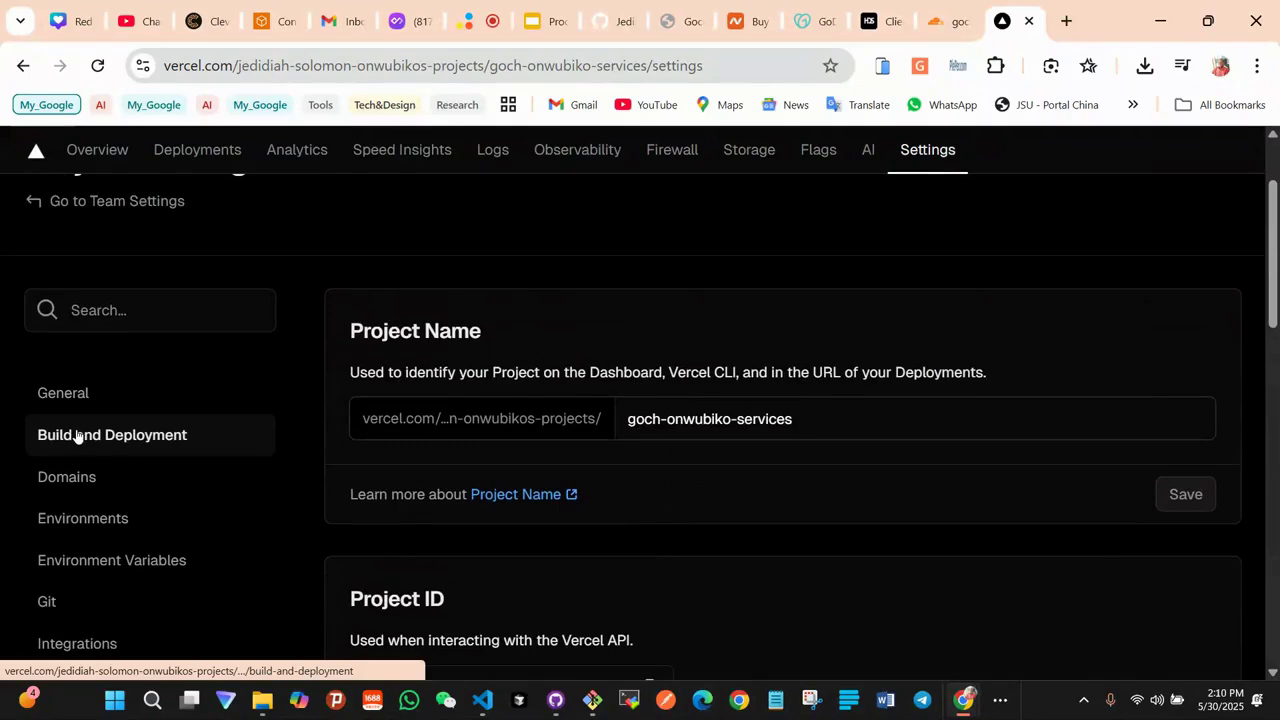
{"action": "scroll", "coordinate": [670, 418], "scroll_direction": "down", "scroll_amount": 1}
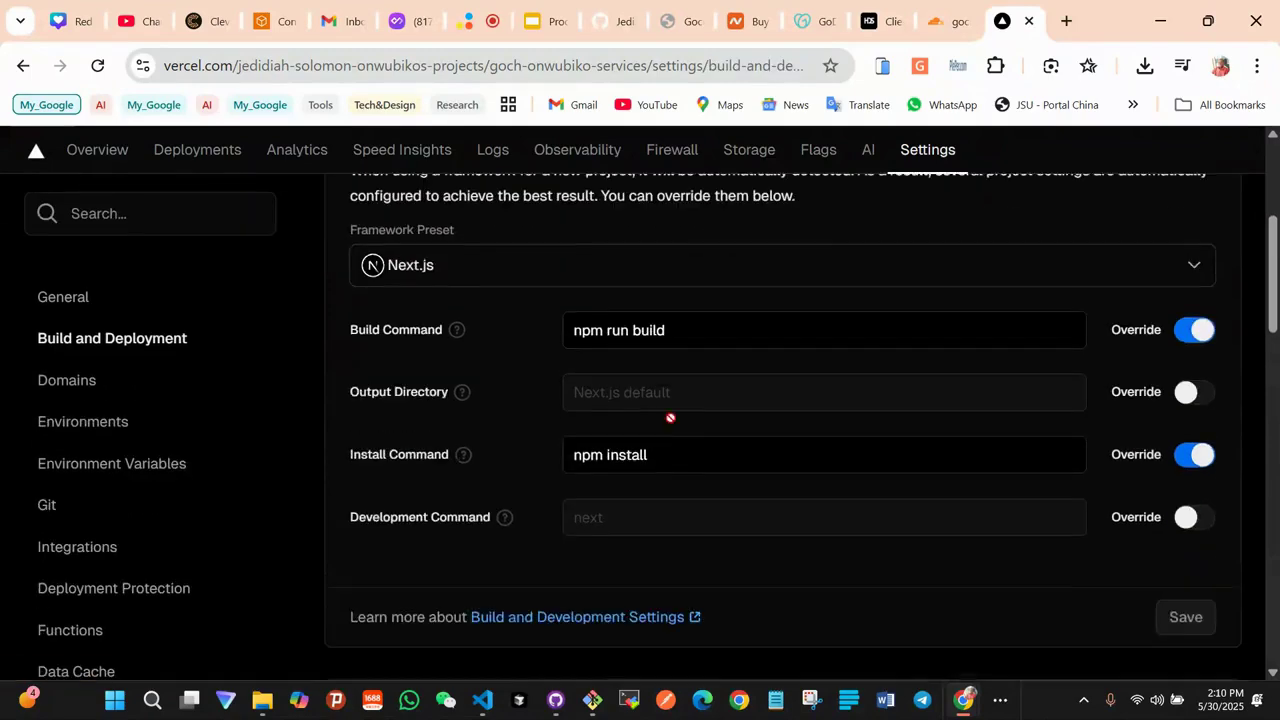
{"action": "left_click", "coordinate": [661, 449]}
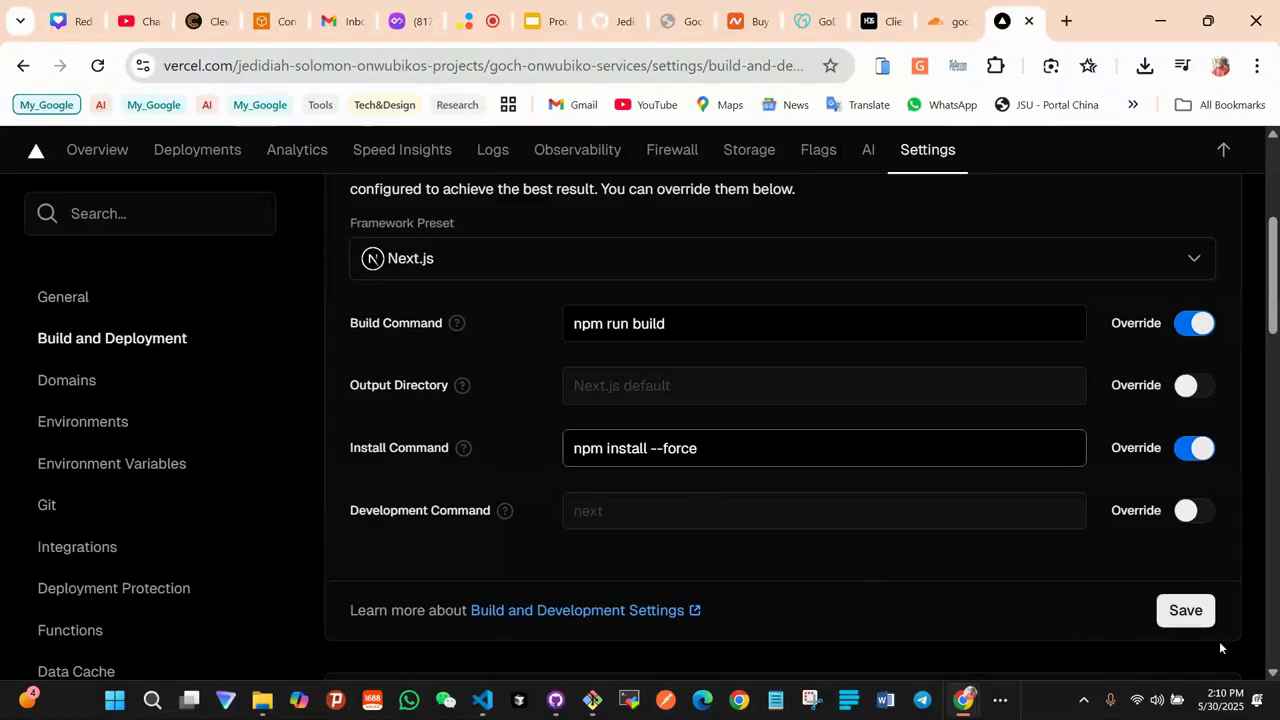
{"action": "left_click", "coordinate": [1191, 618]}
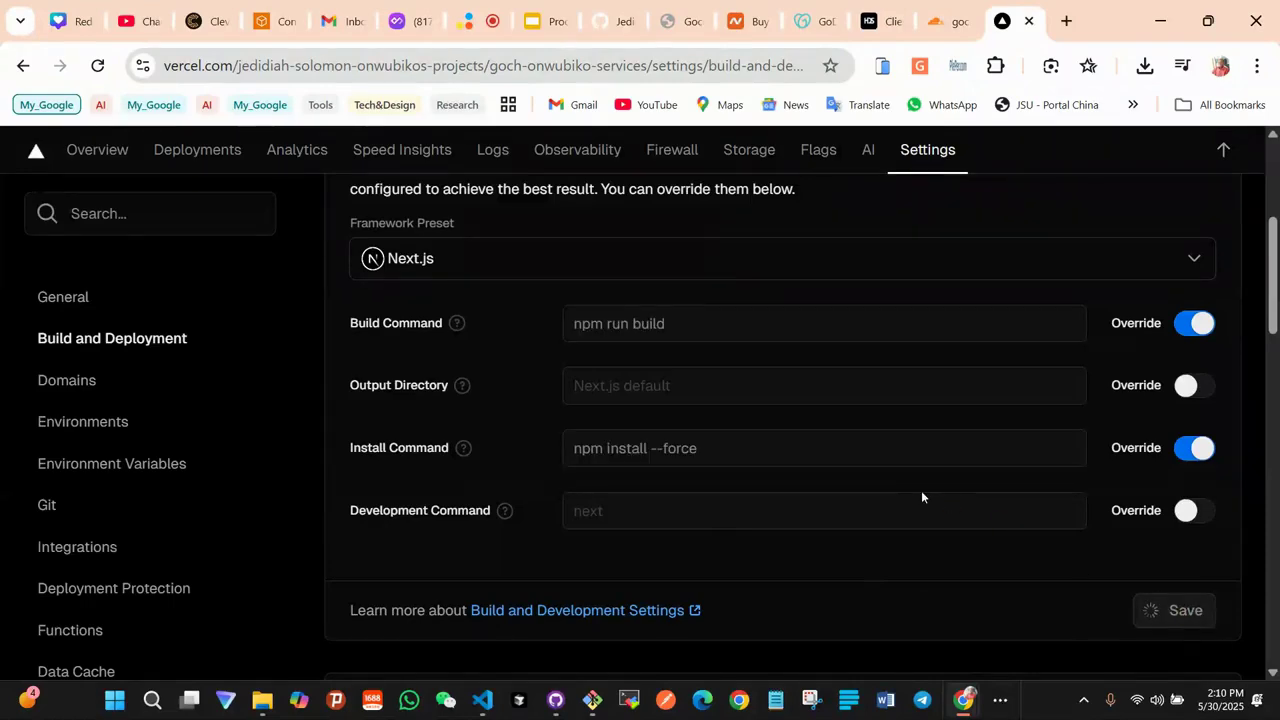
Look through the remaining Build and Deployment settings and revisit the general project settings
{"action": "scroll", "coordinate": [903, 462], "scroll_direction": "down", "scroll_amount": 3}
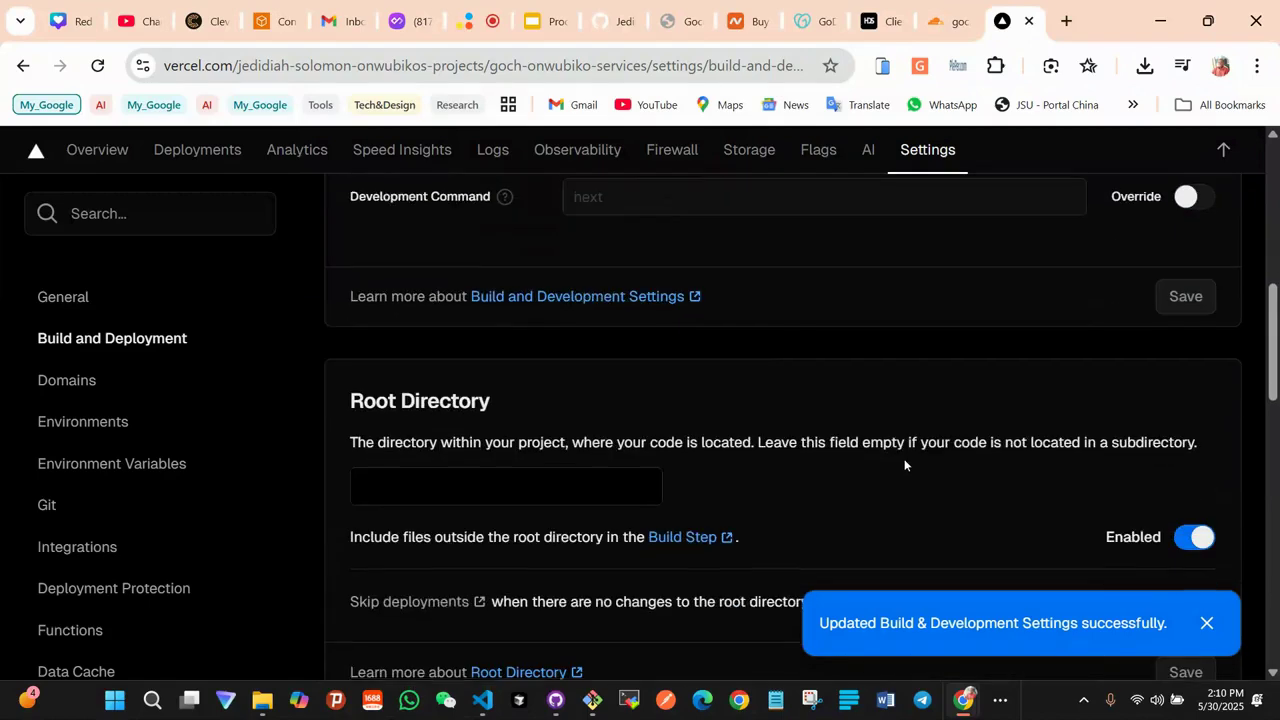
{"action": "scroll", "coordinate": [903, 462], "scroll_direction": "down", "scroll_amount": 12}
{"action": "scroll", "coordinate": [905, 458], "scroll_direction": "up", "scroll_amount": 7}
{"action": "scroll", "coordinate": [903, 455], "scroll_direction": "up", "scroll_amount": 10}
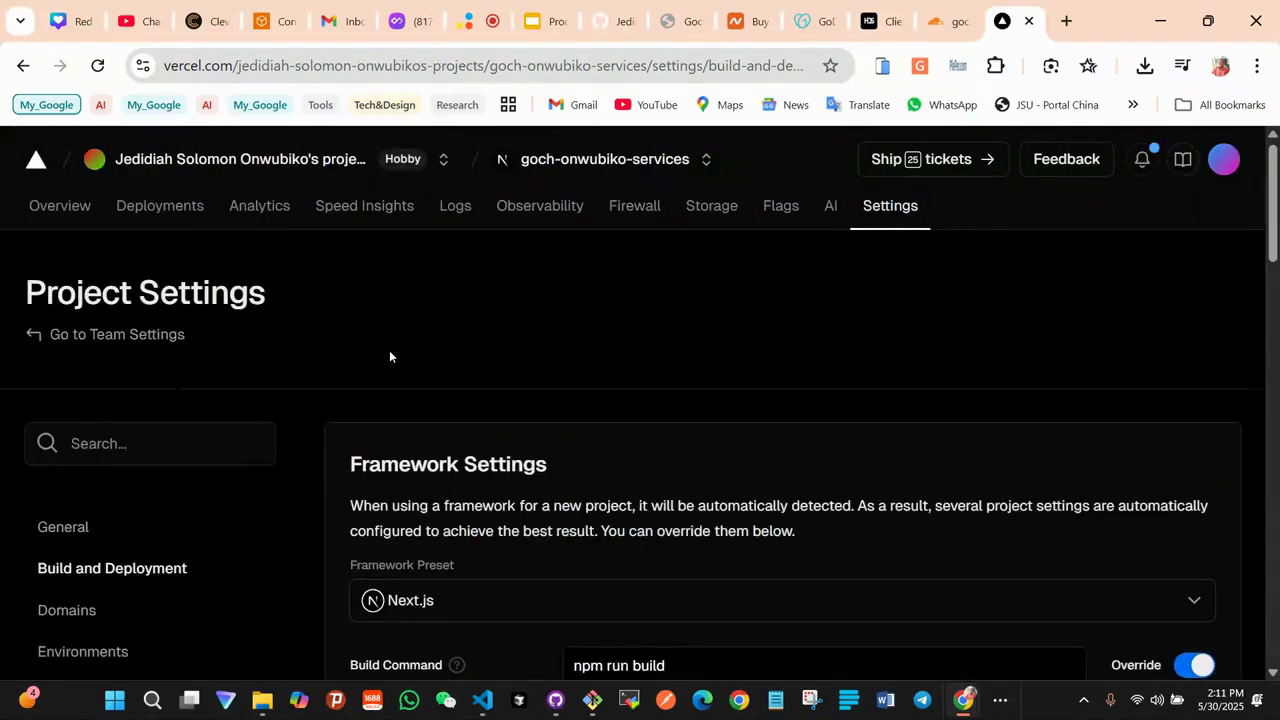
{"action": "scroll", "coordinate": [397, 363], "scroll_direction": "down", "scroll_amount": 3}
{"action": "left_click", "coordinate": [117, 302]}
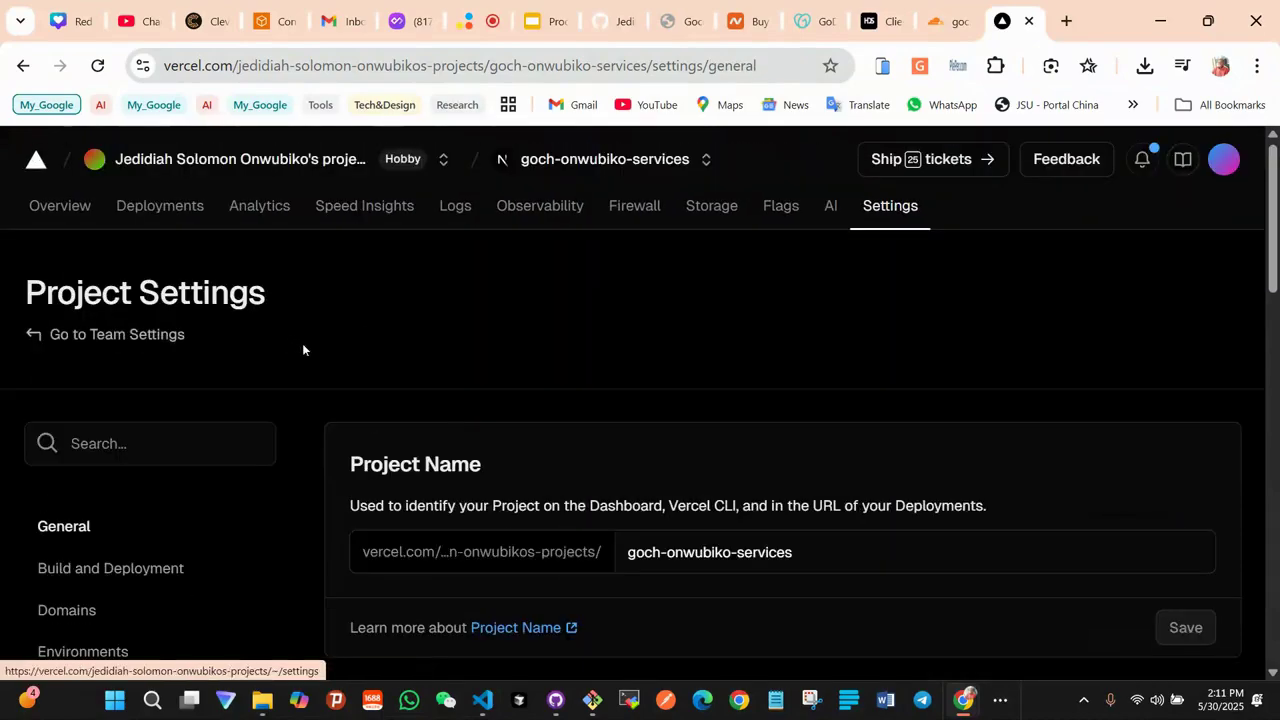
{"action": "scroll", "coordinate": [303, 346], "scroll_direction": "down", "scroll_amount": 4}
{"action": "scroll", "coordinate": [303, 346], "scroll_direction": "up", "scroll_amount": 4}
Redeploy the failed production deployment D28SaUtP8 from the project's Deployments list and follow the new build on its details page
{"action": "left_click", "coordinate": [120, 205]}
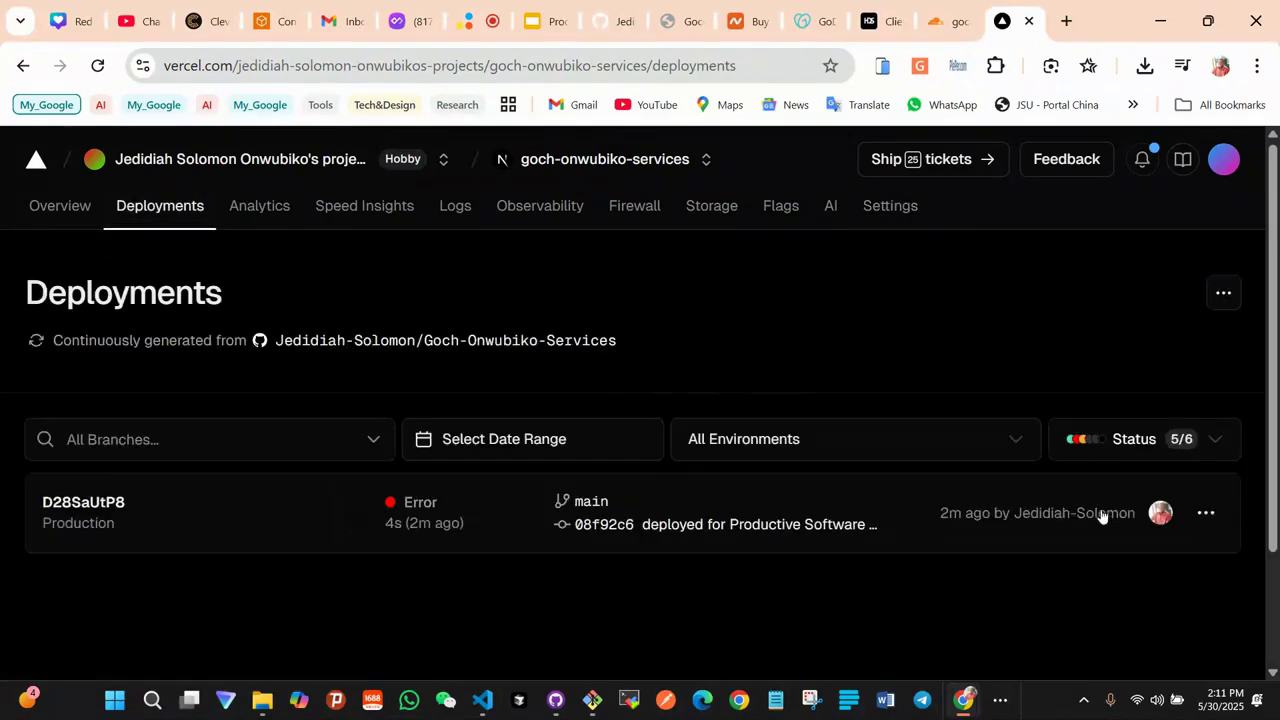
{"action": "left_click", "coordinate": [1206, 513]}
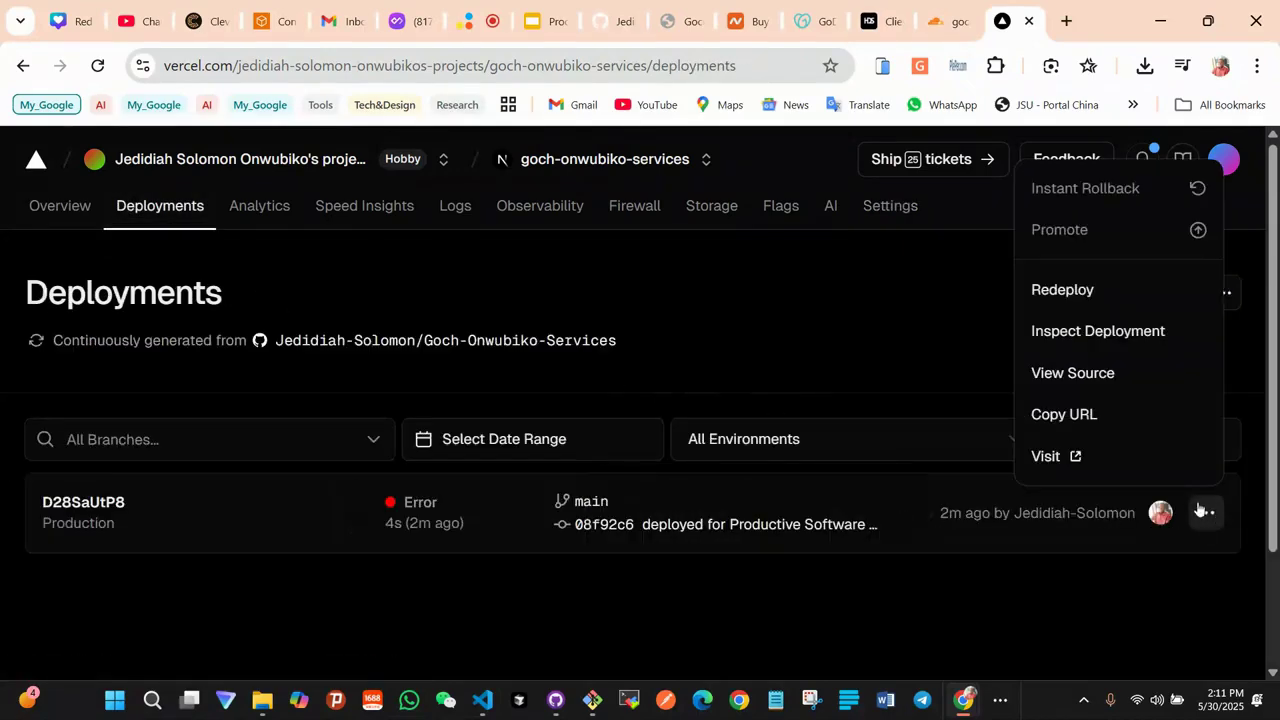
{"action": "left_click", "coordinate": [1086, 292]}
{"action": "left_click", "coordinate": [873, 587]}
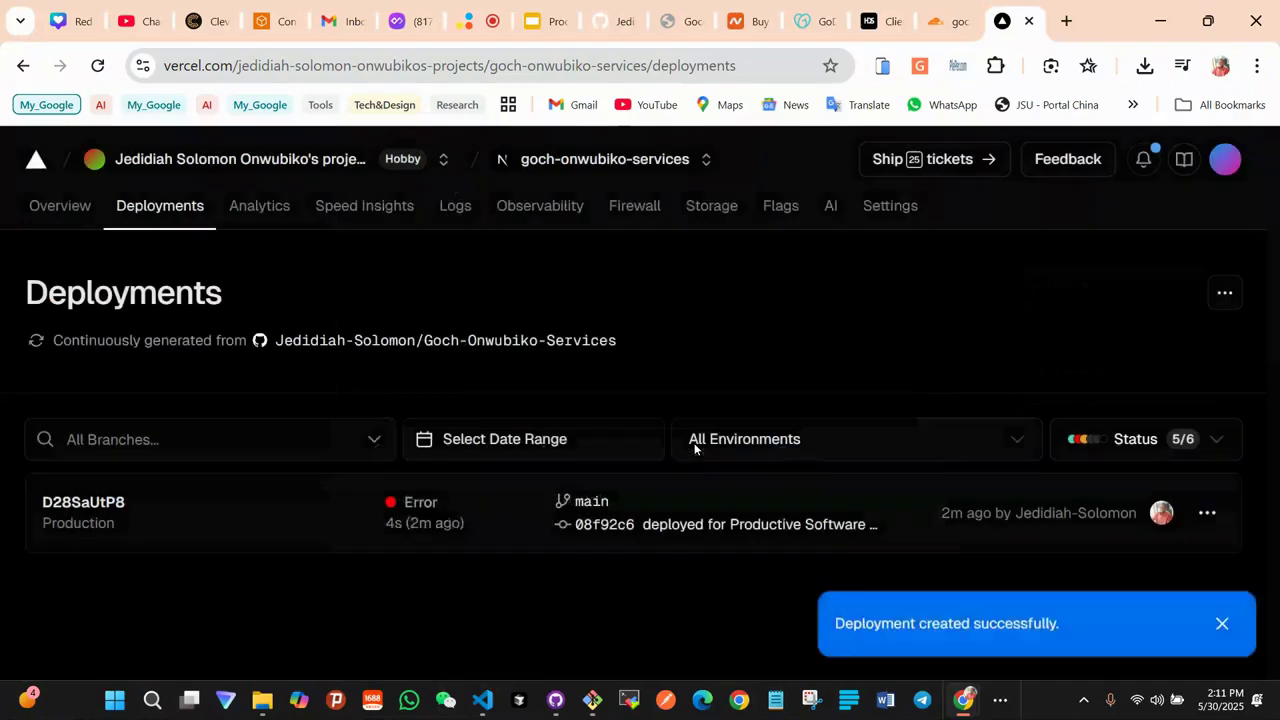
{"action": "scroll", "coordinate": [694, 457], "scroll_direction": "down", "scroll_amount": 3}
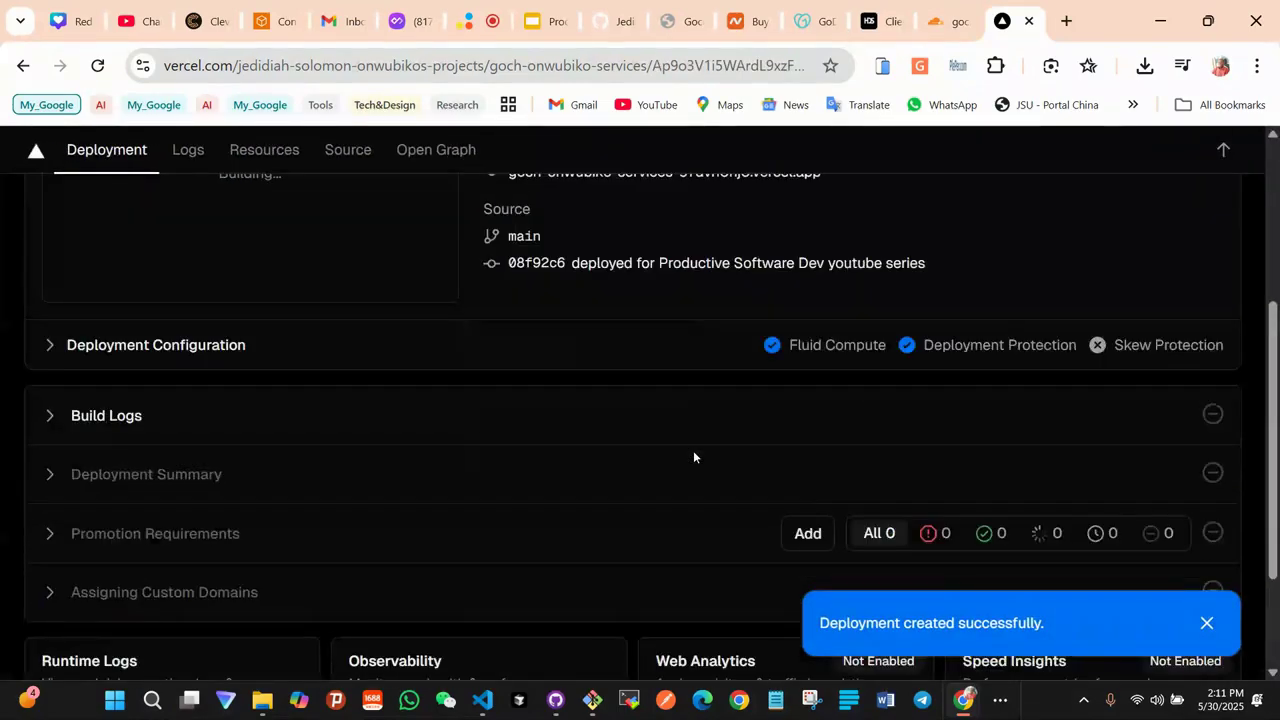
{"action": "scroll", "coordinate": [645, 477], "scroll_direction": "down", "scroll_amount": 3}
{"action": "scroll", "coordinate": [645, 481], "scroll_direction": "up", "scroll_amount": 5}
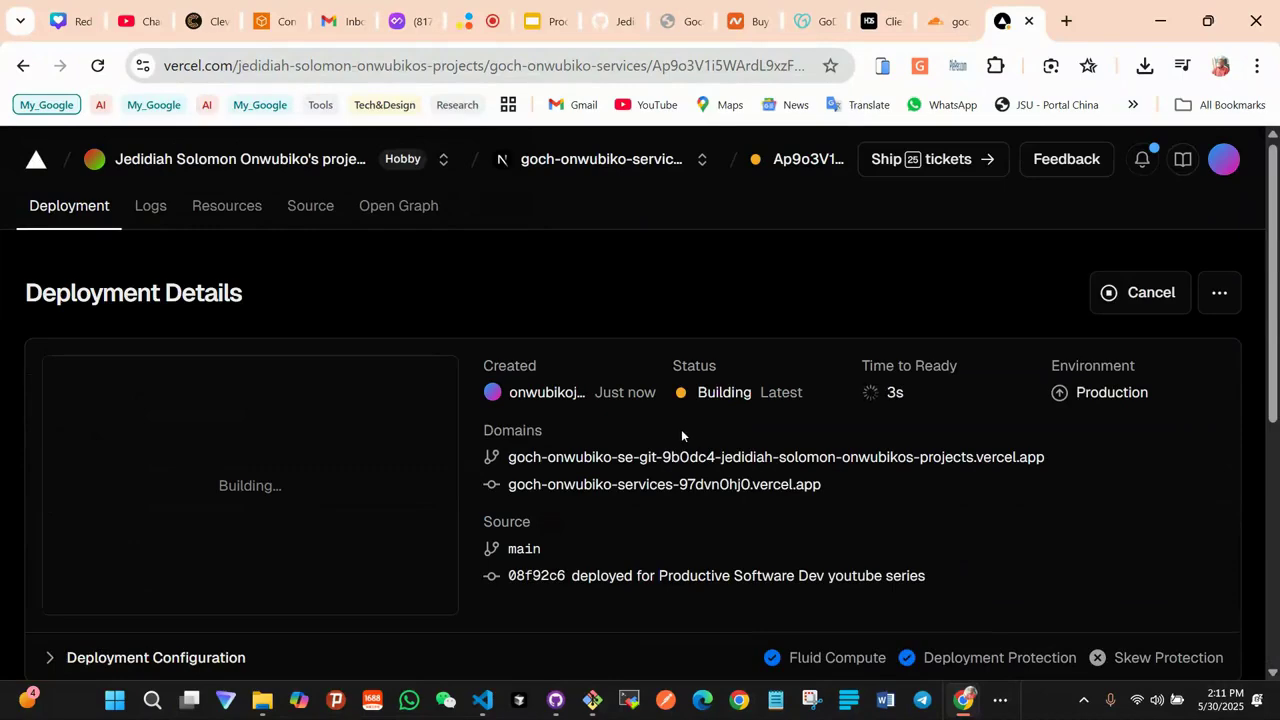
{"action": "scroll", "coordinate": [708, 450], "scroll_direction": "down", "scroll_amount": 1}
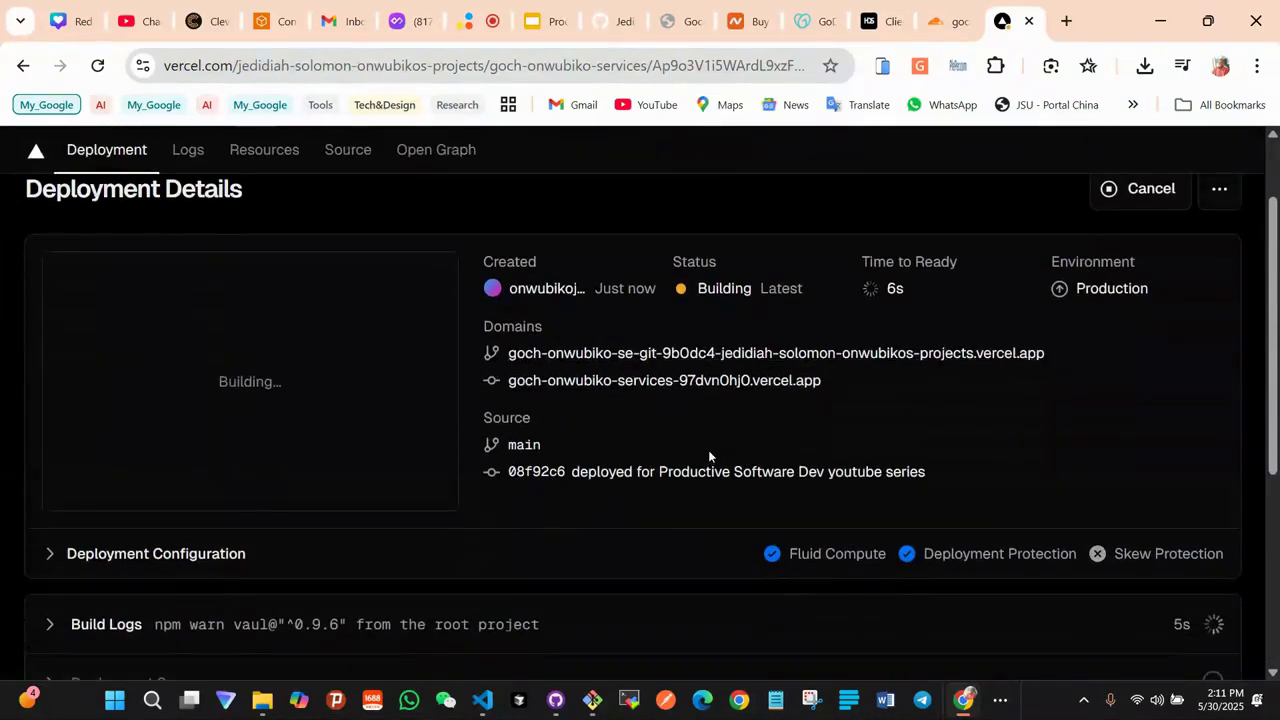
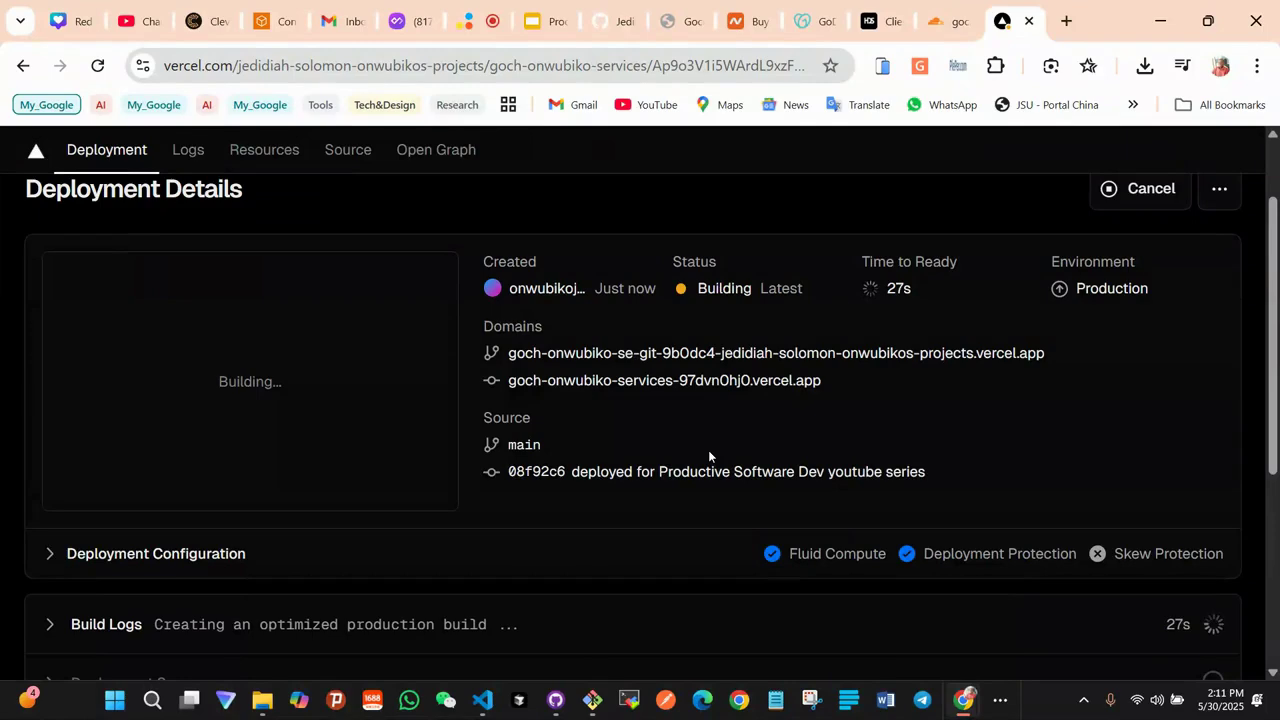
Switch to VS Code and examine the react, react-day-picker and react-dom versions in package.json
{"action": "left_click", "coordinate": [483, 700]}
{"action": "scroll", "coordinate": [492, 416], "scroll_direction": "down", "scroll_amount": 5}
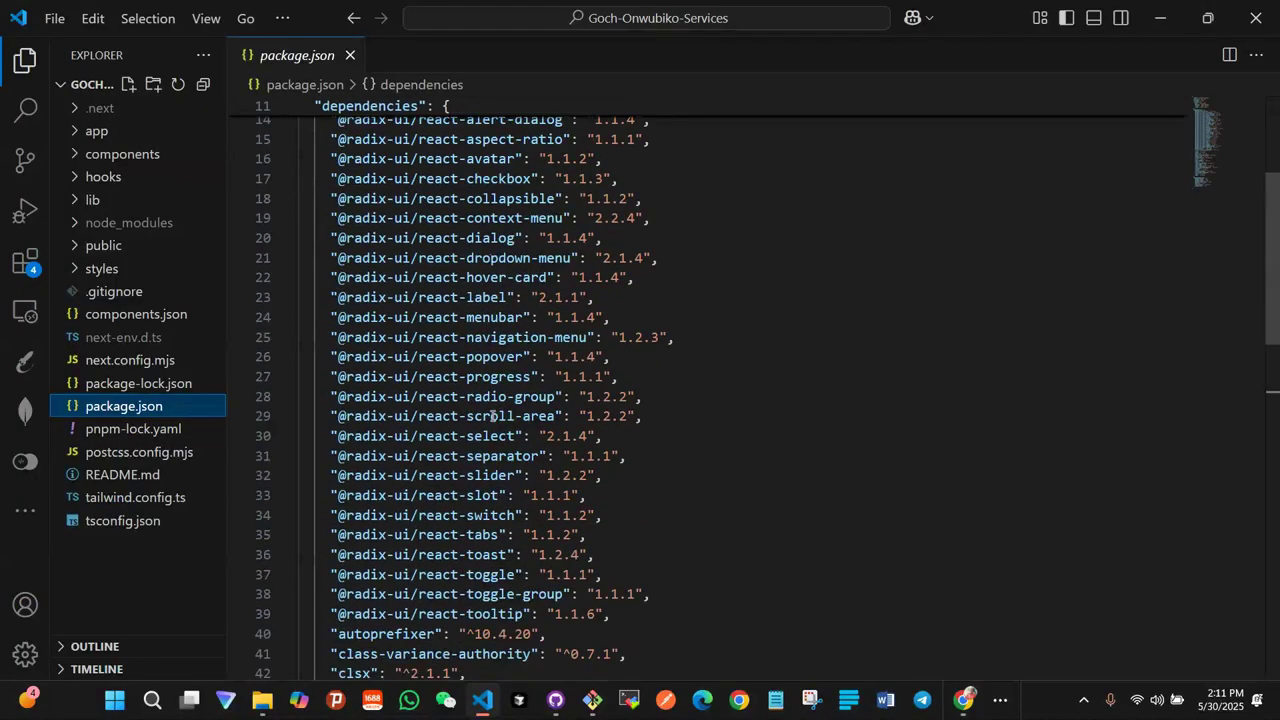
{"action": "scroll", "coordinate": [492, 416], "scroll_direction": "down", "scroll_amount": 6}
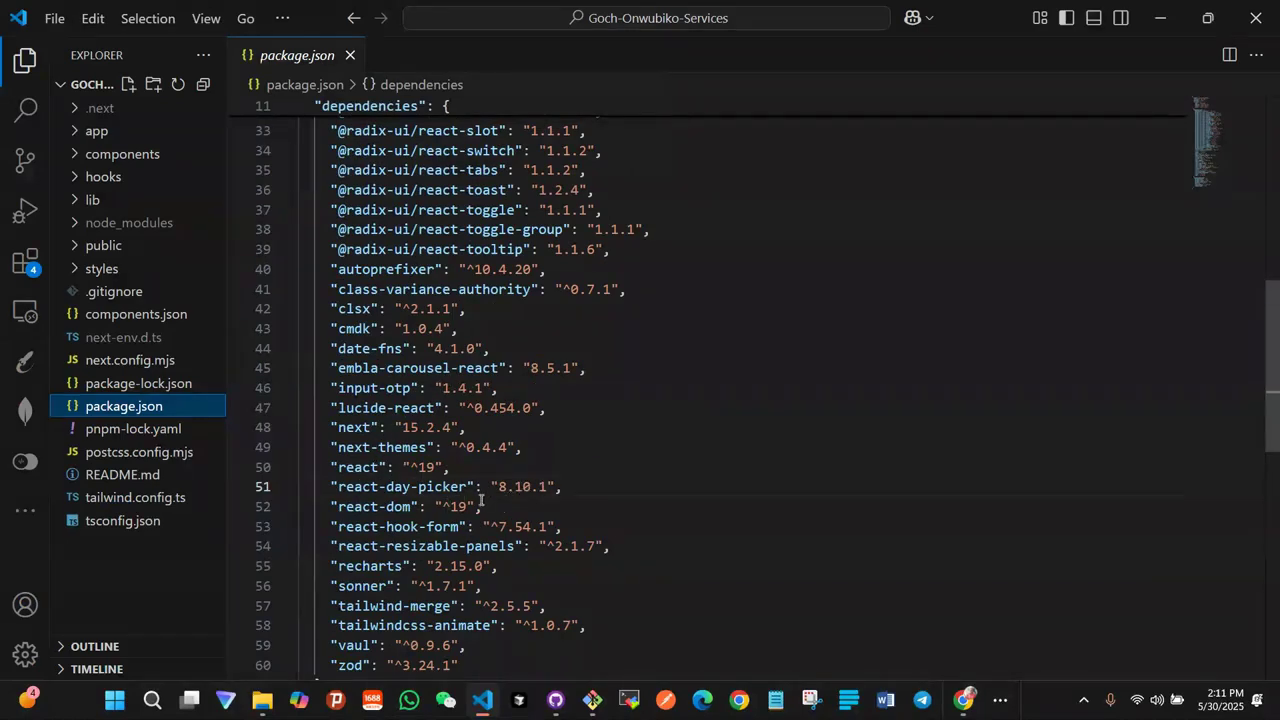
{"action": "left_click_drag", "start_coordinate": [489, 509], "coordinate": [353, 472]}
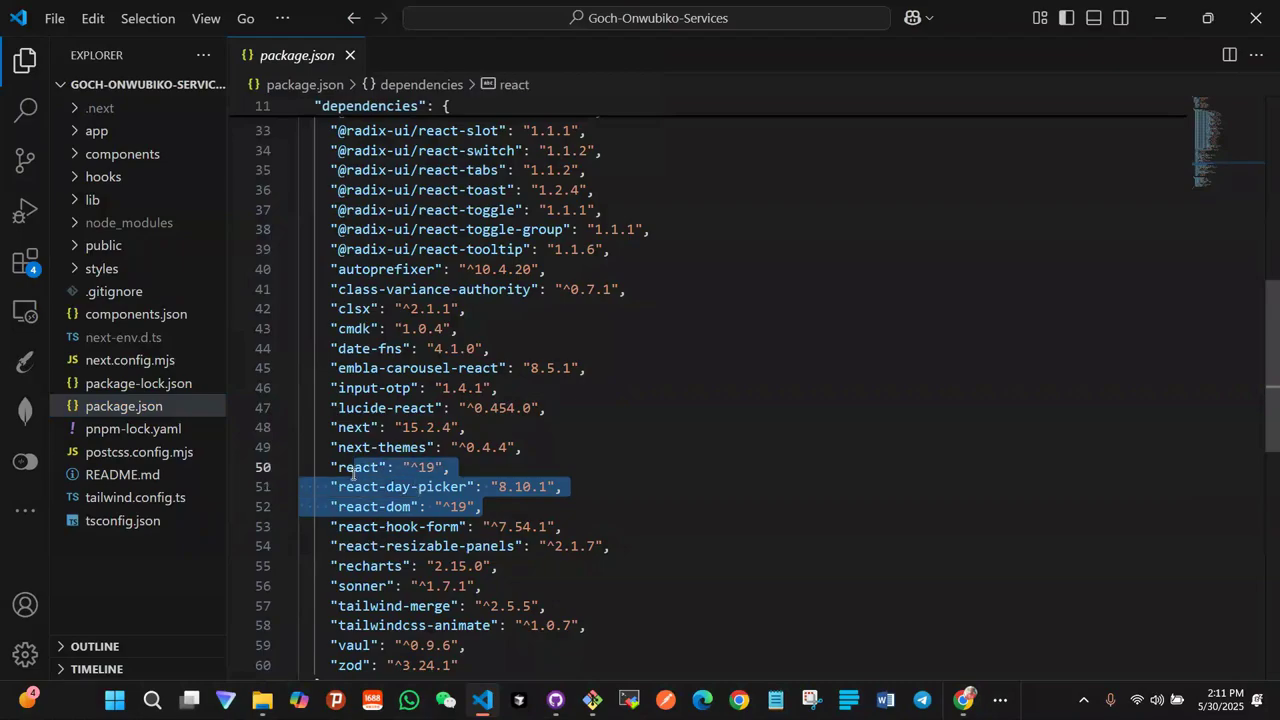
Return to the browser, open the live site through the new deployment's own vercel.app domain, and look over its opening sections
{"action": "key", "text": "alt+Tab"}
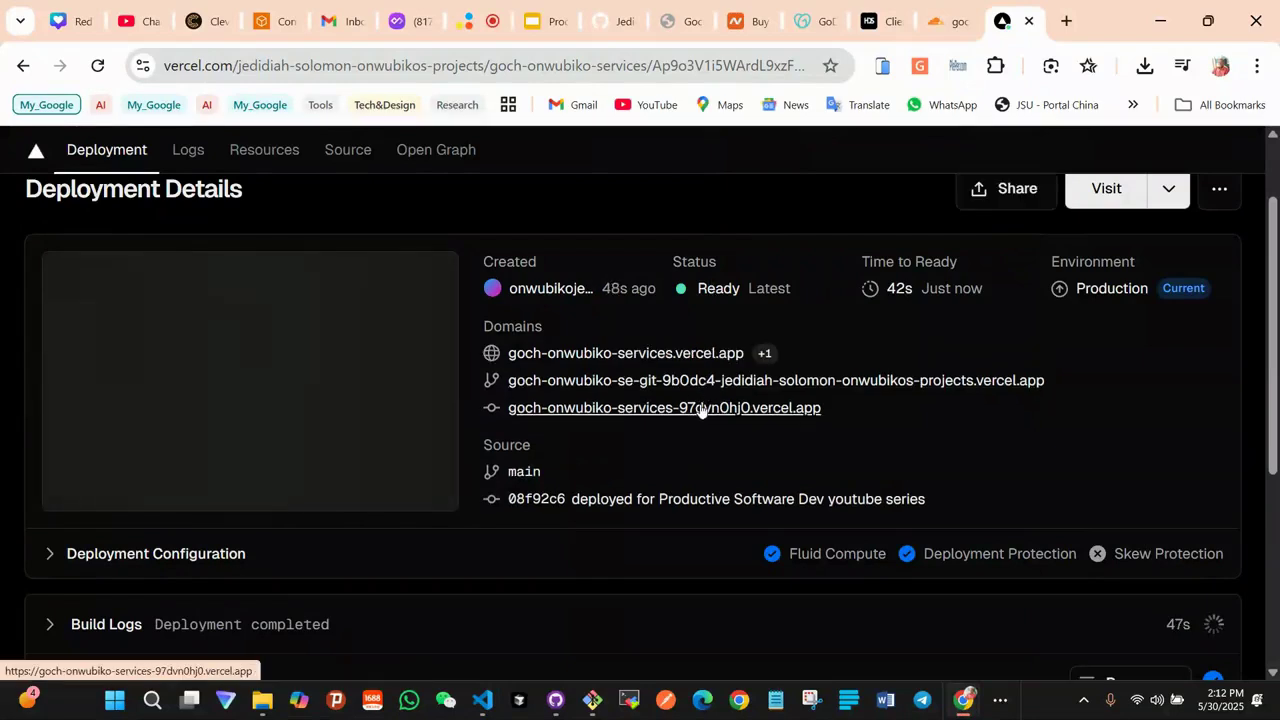
{"action": "left_click", "coordinate": [708, 409]}
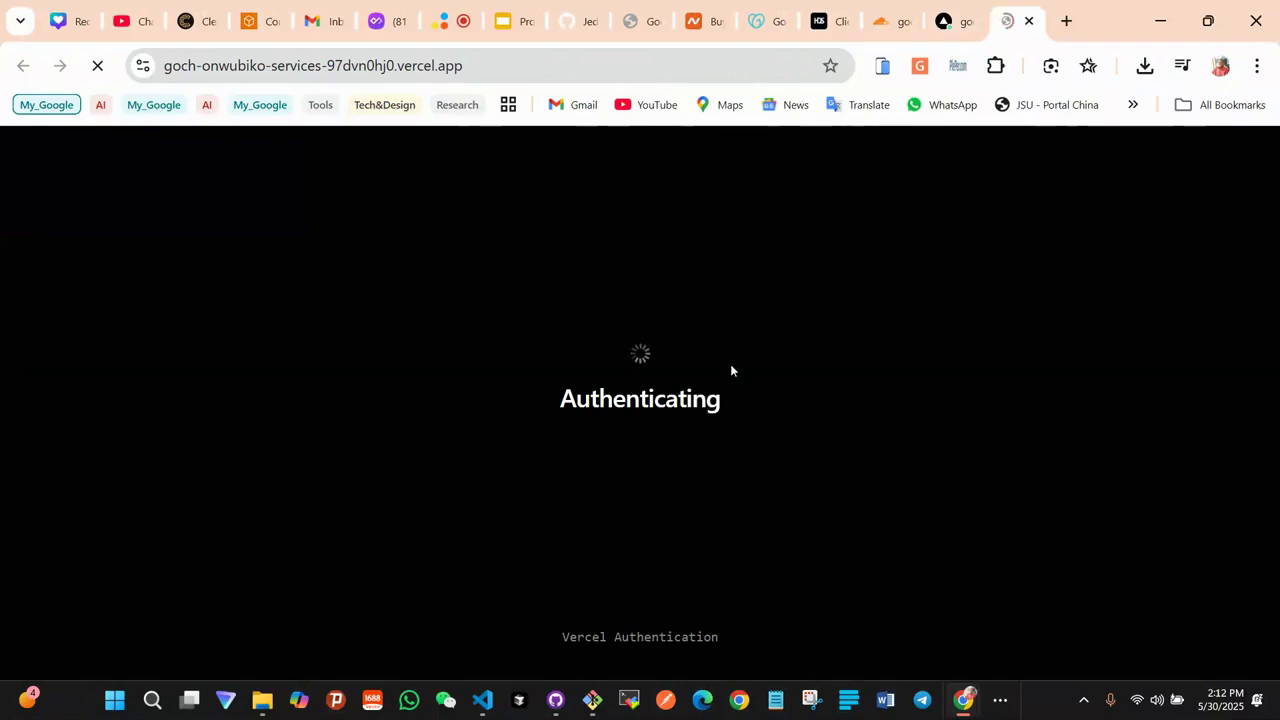
{"action": "scroll", "coordinate": [646, 323], "scroll_direction": "down", "scroll_amount": 5}
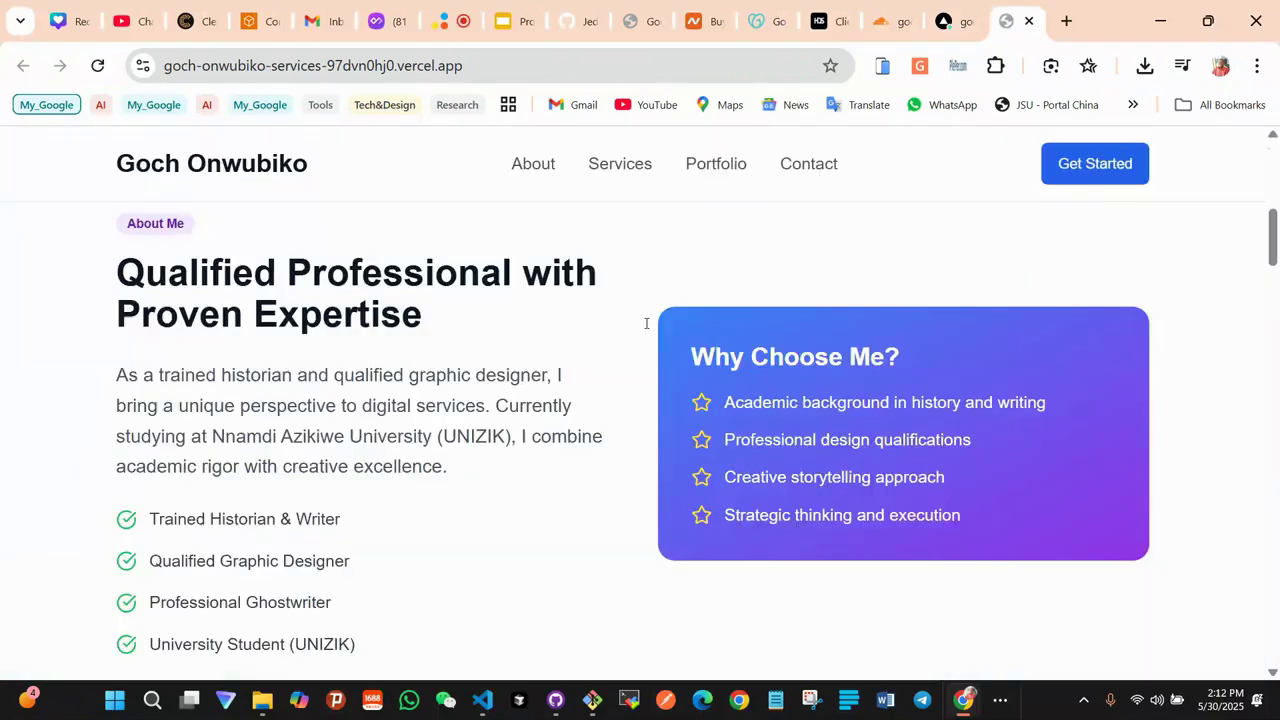
{"action": "scroll", "coordinate": [600, 280], "scroll_direction": "up", "scroll_amount": 5}
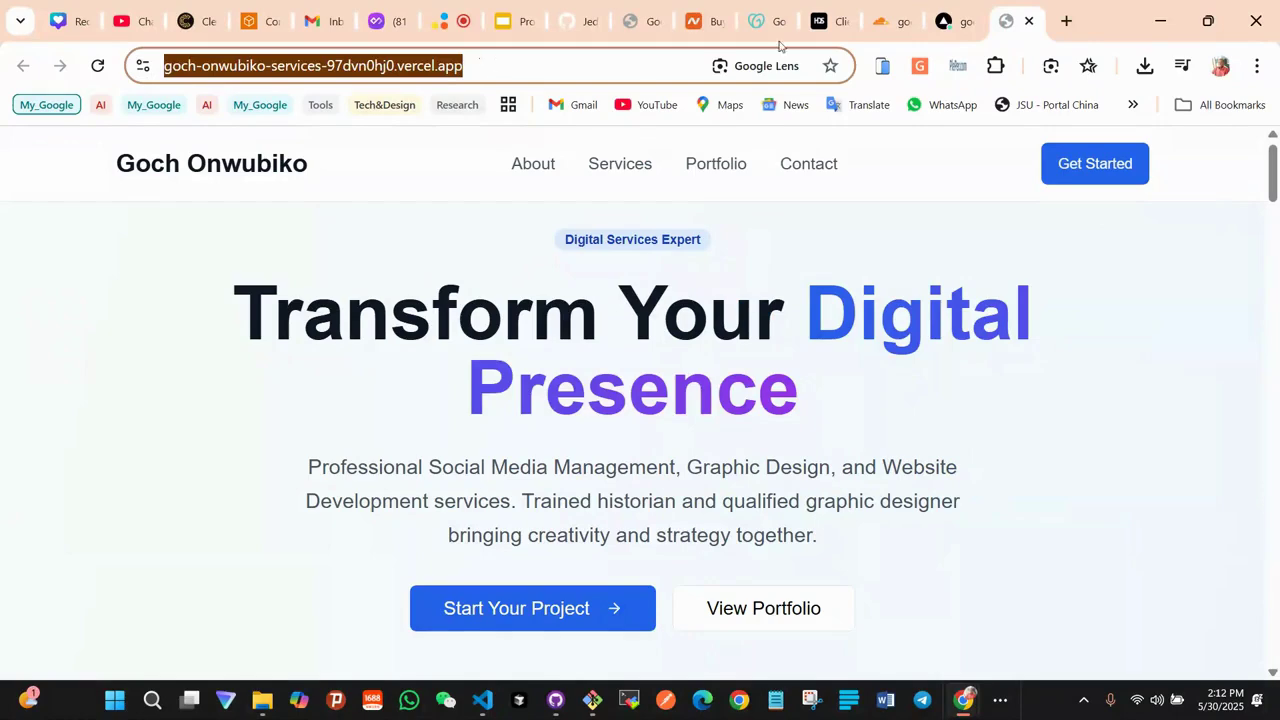
Go back to the new deployment's details page and check the additional actions offered there
{"action": "left_click", "coordinate": [950, 20]}
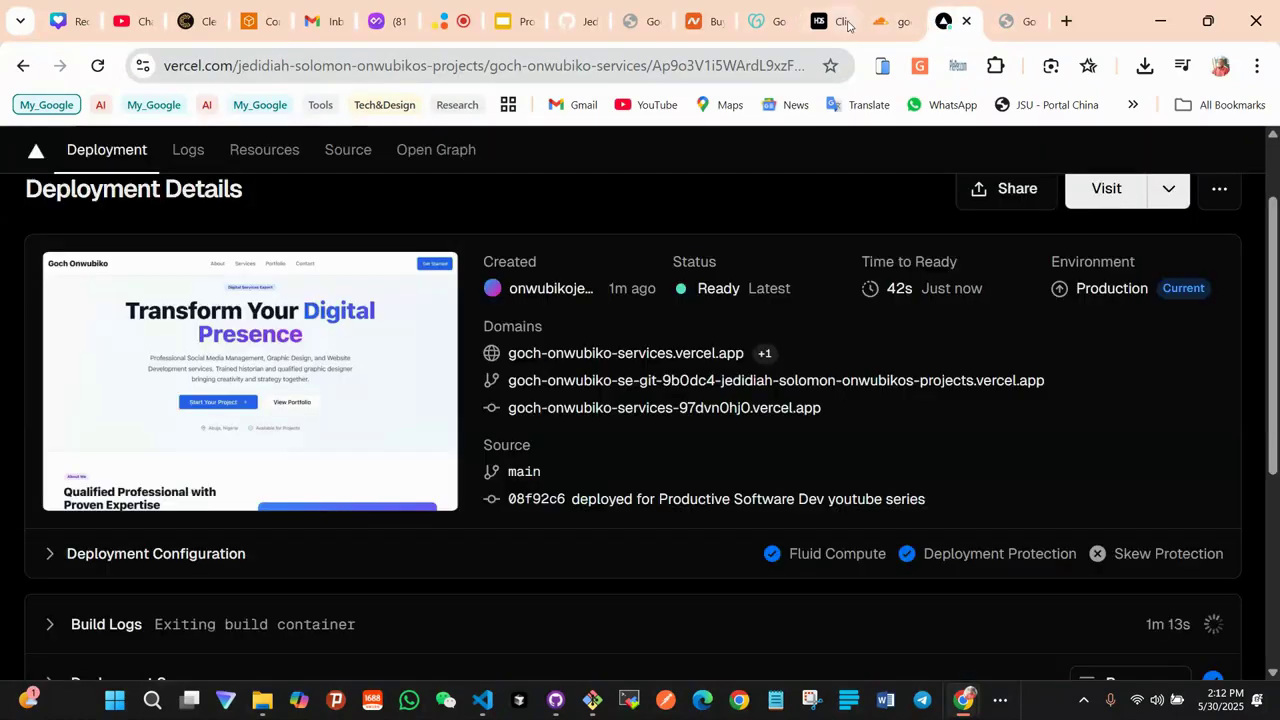
{"action": "scroll", "coordinate": [680, 355], "scroll_direction": "up", "scroll_amount": 2}
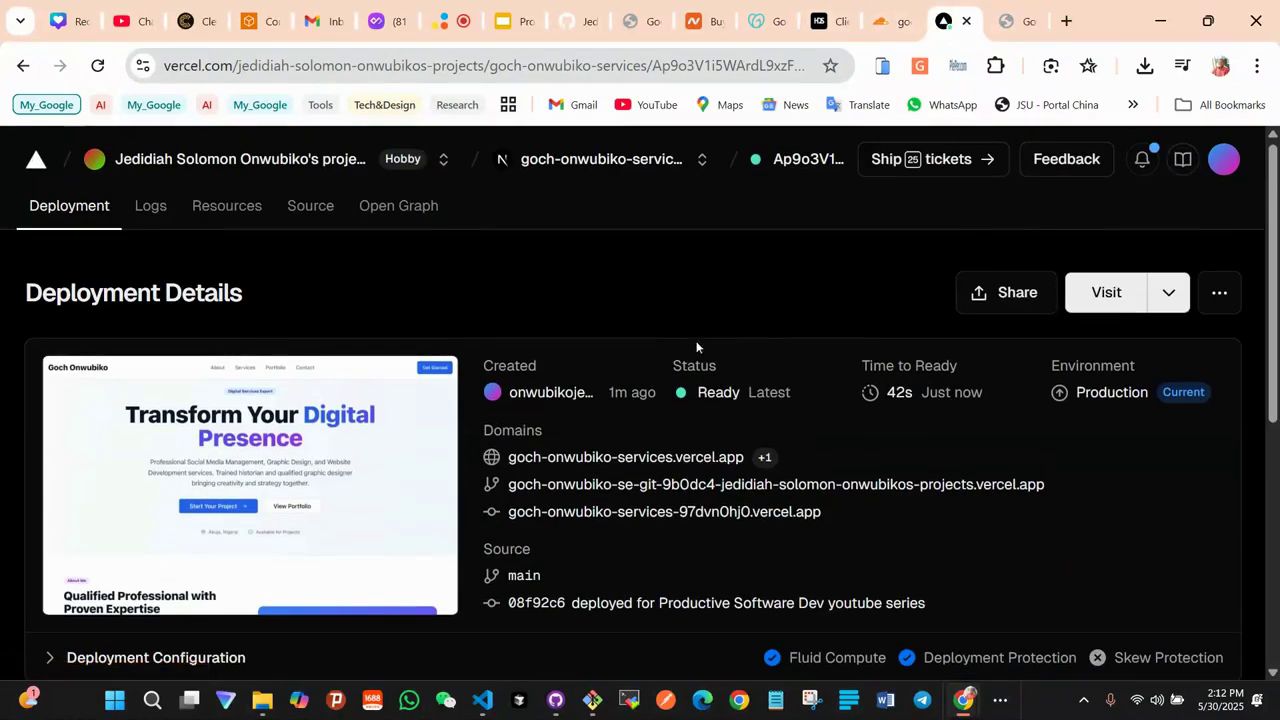
{"action": "left_click", "coordinate": [1219, 292]}
{"action": "scroll", "coordinate": [1100, 457], "scroll_direction": "down", "scroll_amount": 2}
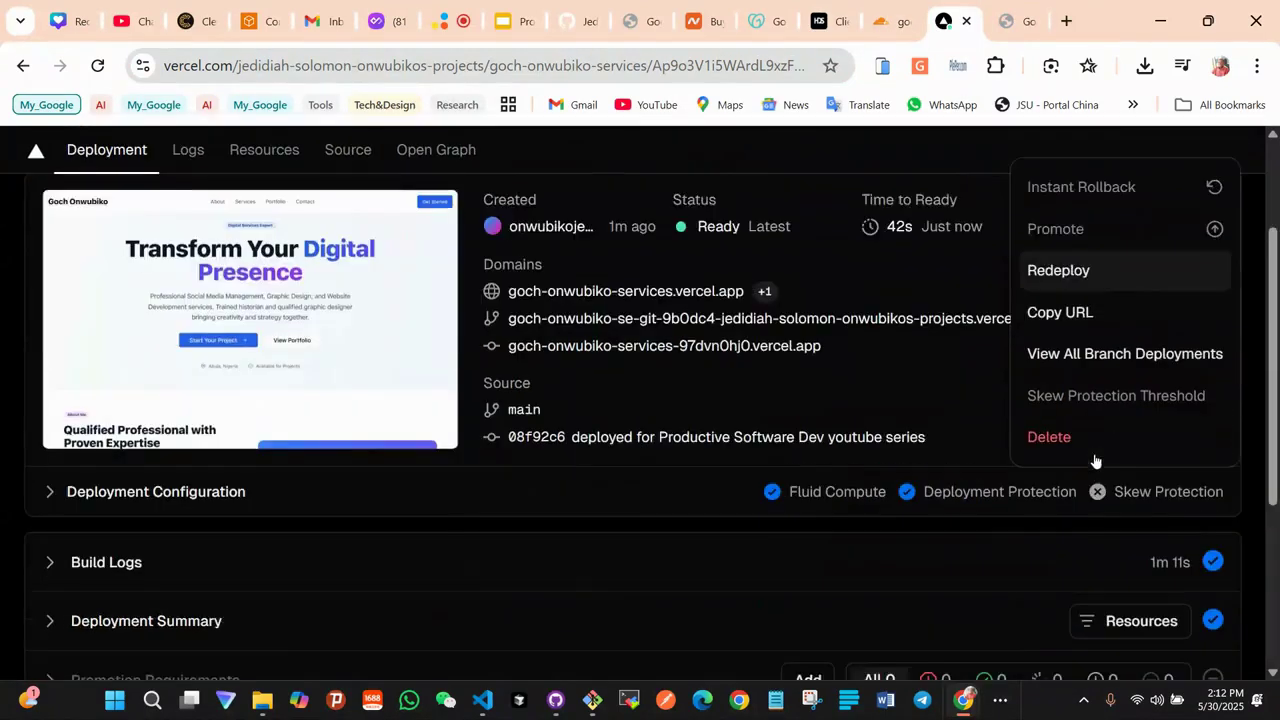
{"action": "scroll", "coordinate": [848, 288], "scroll_direction": "up", "scroll_amount": 2}
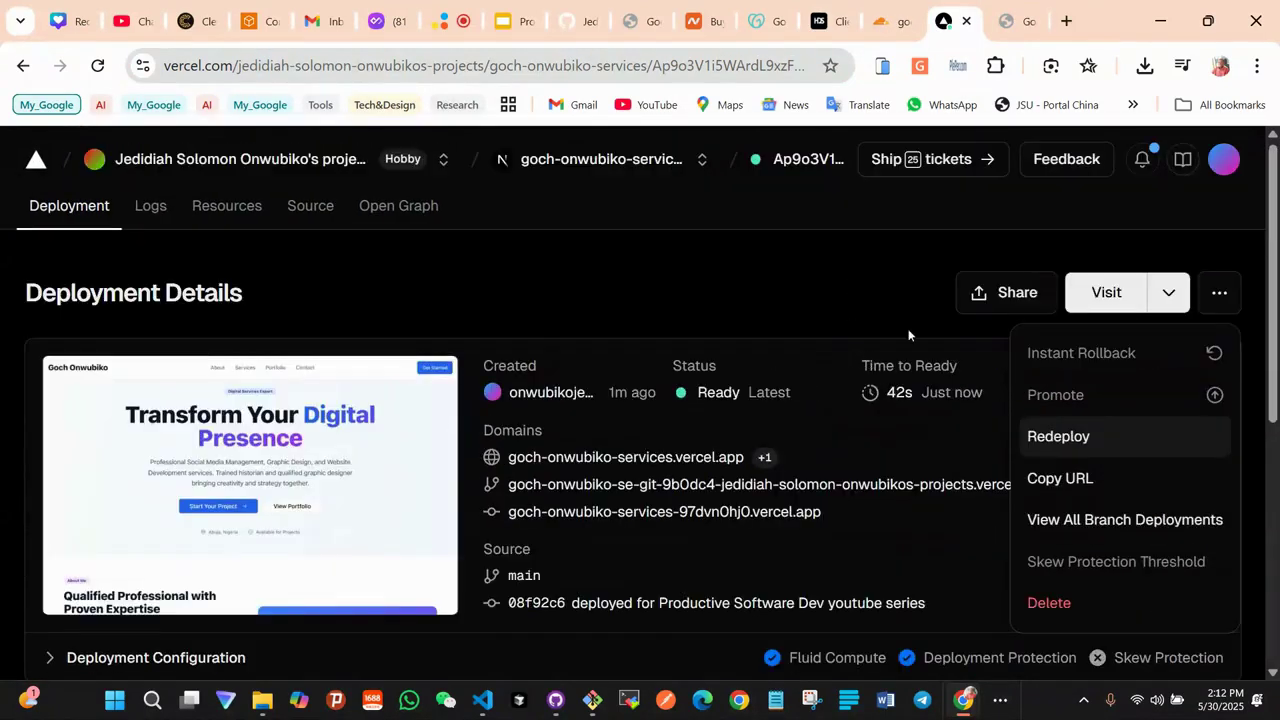
Open the project's Deployments list and choose Assign Domain for the current production deployment
{"action": "left_click", "coordinate": [628, 170]}
{"action": "scroll", "coordinate": [590, 380], "scroll_direction": "down", "scroll_amount": 2}
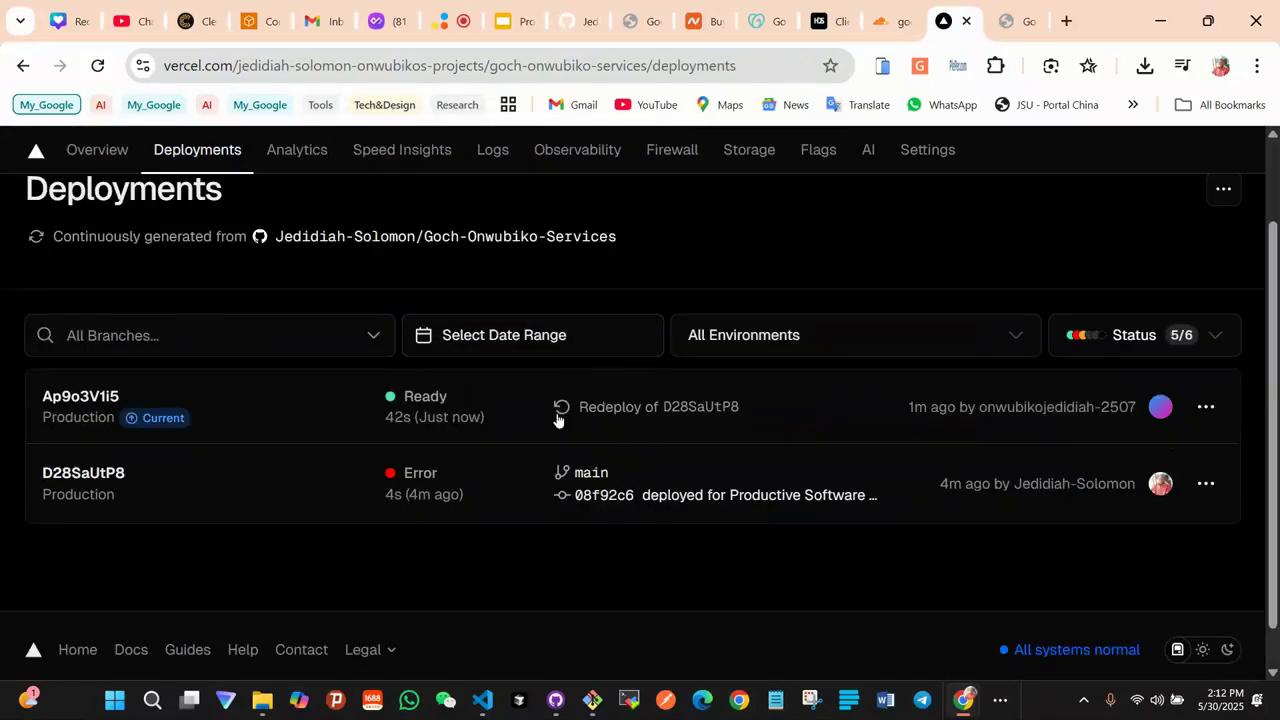
{"action": "scroll", "coordinate": [1035, 437], "scroll_direction": "up", "scroll_amount": 2}
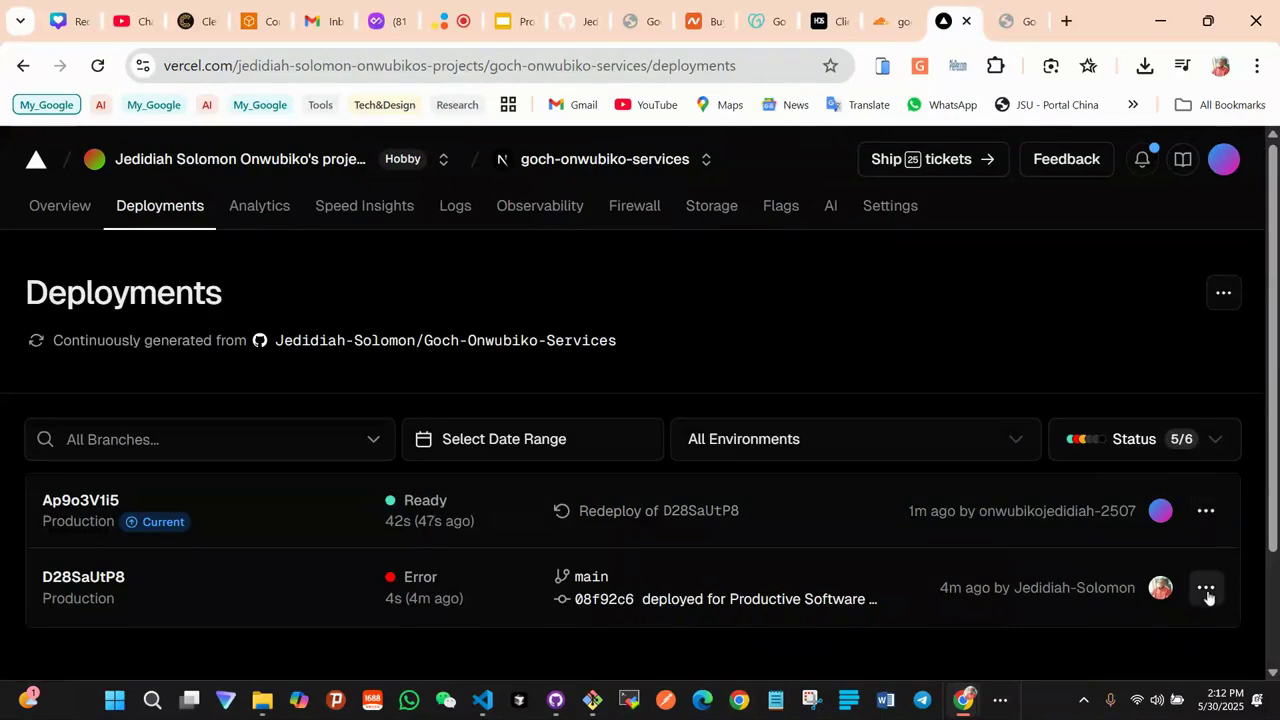
{"action": "left_click", "coordinate": [1206, 510]}
{"action": "scroll", "coordinate": [1083, 540], "scroll_direction": "down", "scroll_amount": 1}
{"action": "scroll", "coordinate": [1082, 538], "scroll_direction": "down", "scroll_amount": 3}
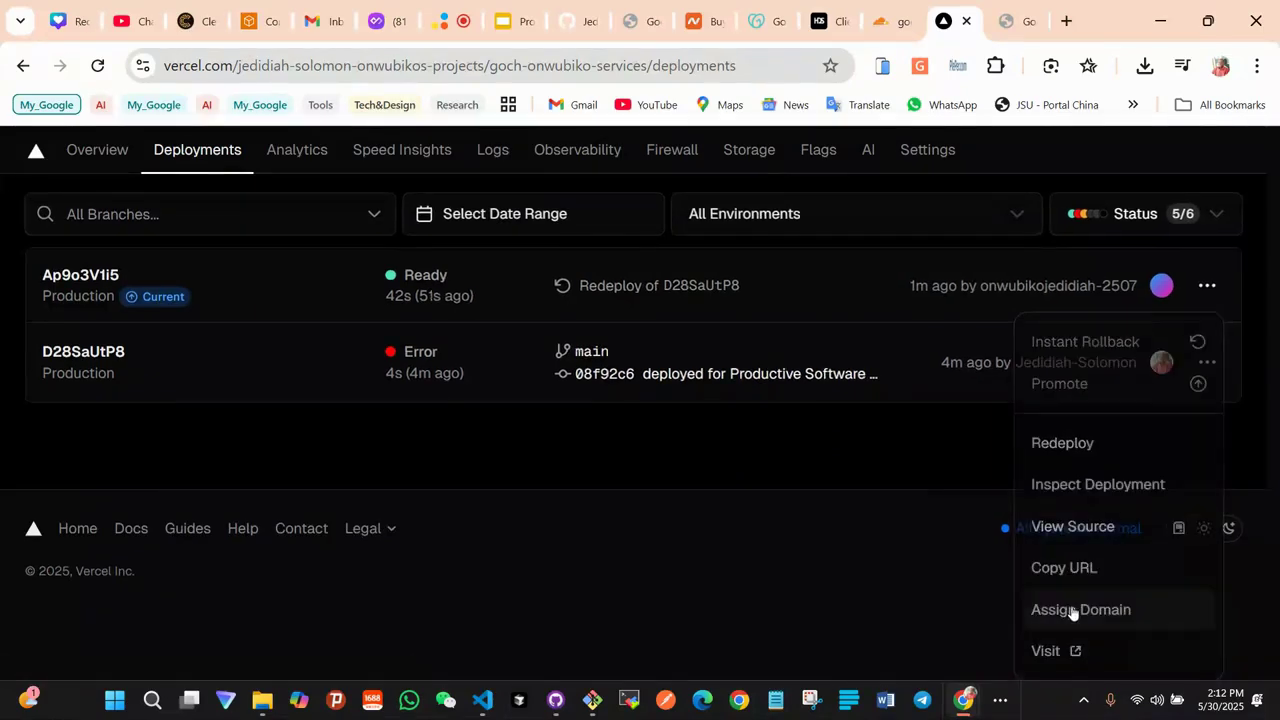
{"action": "left_click", "coordinate": [1072, 609]}
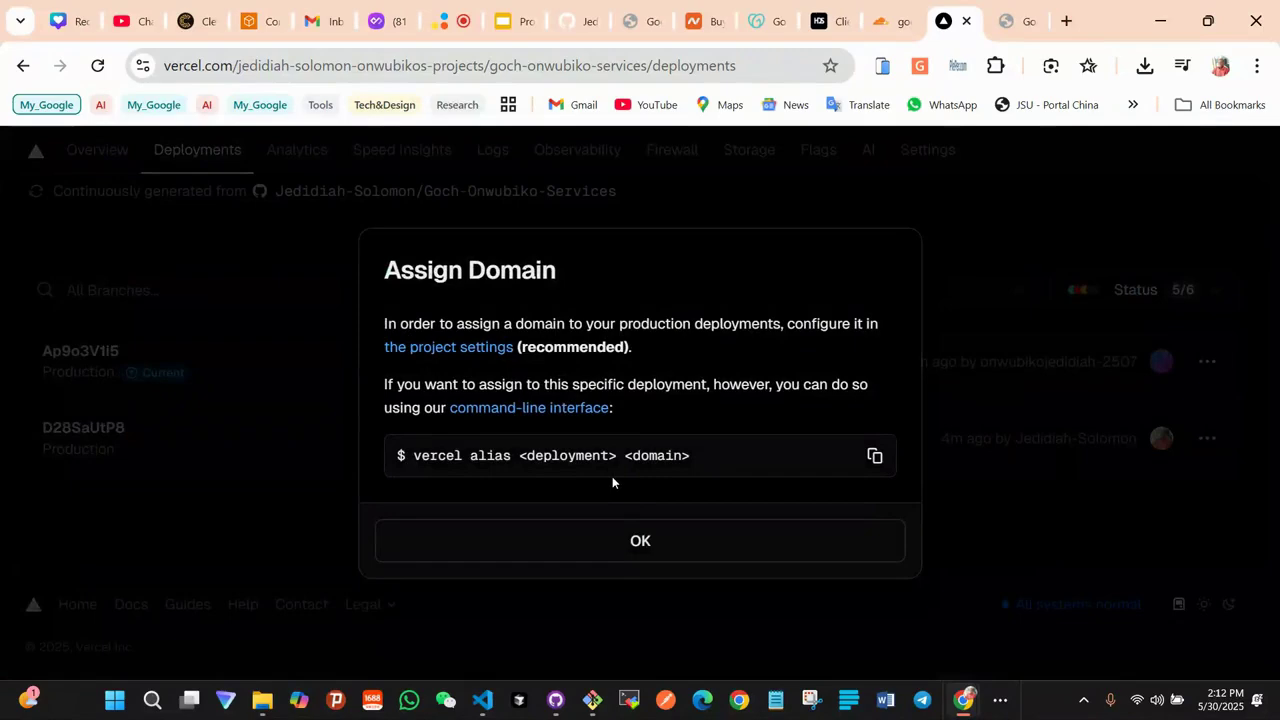
Go to the project's domain settings and check the actions offered for the existing vercel.app domain
{"action": "left_click", "coordinate": [500, 349]}
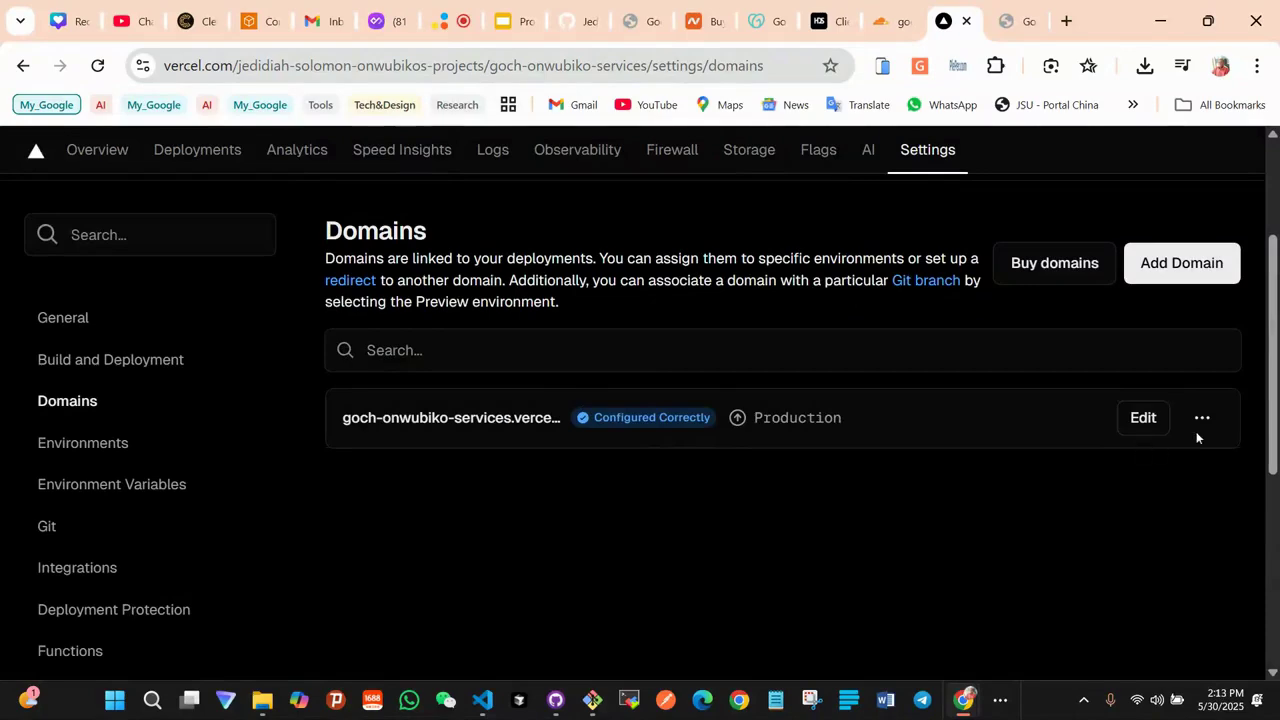
{"action": "left_click", "coordinate": [1203, 420]}
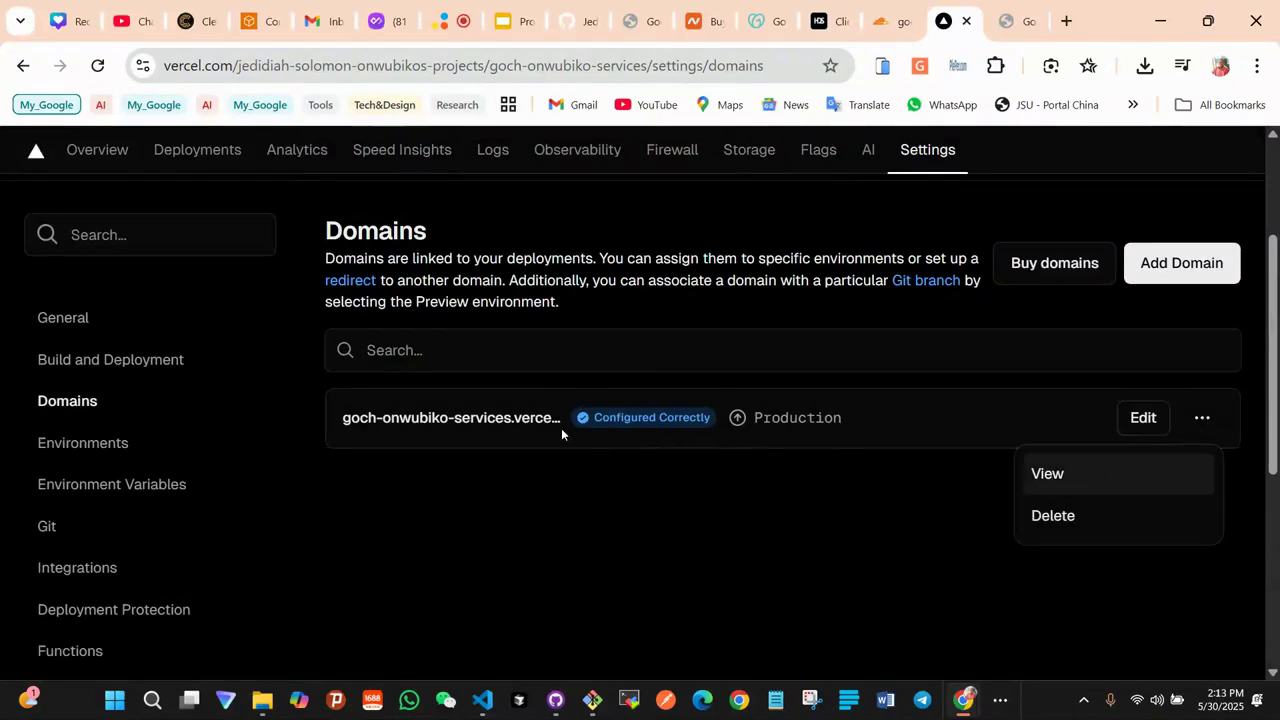
Open the existing vercel.app domain in its own tab, close it, and recheck the actions offered for that domain
{"action": "left_click", "coordinate": [536, 419]}
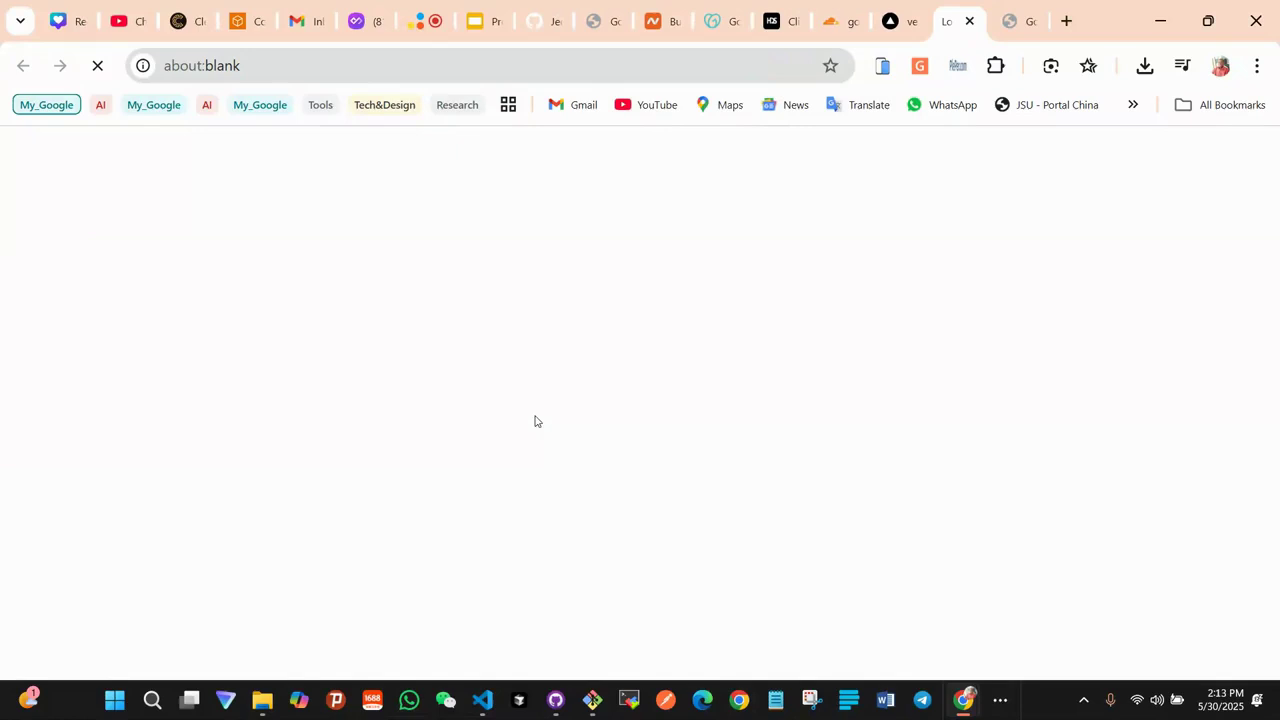
{"action": "left_click", "coordinate": [970, 21]}
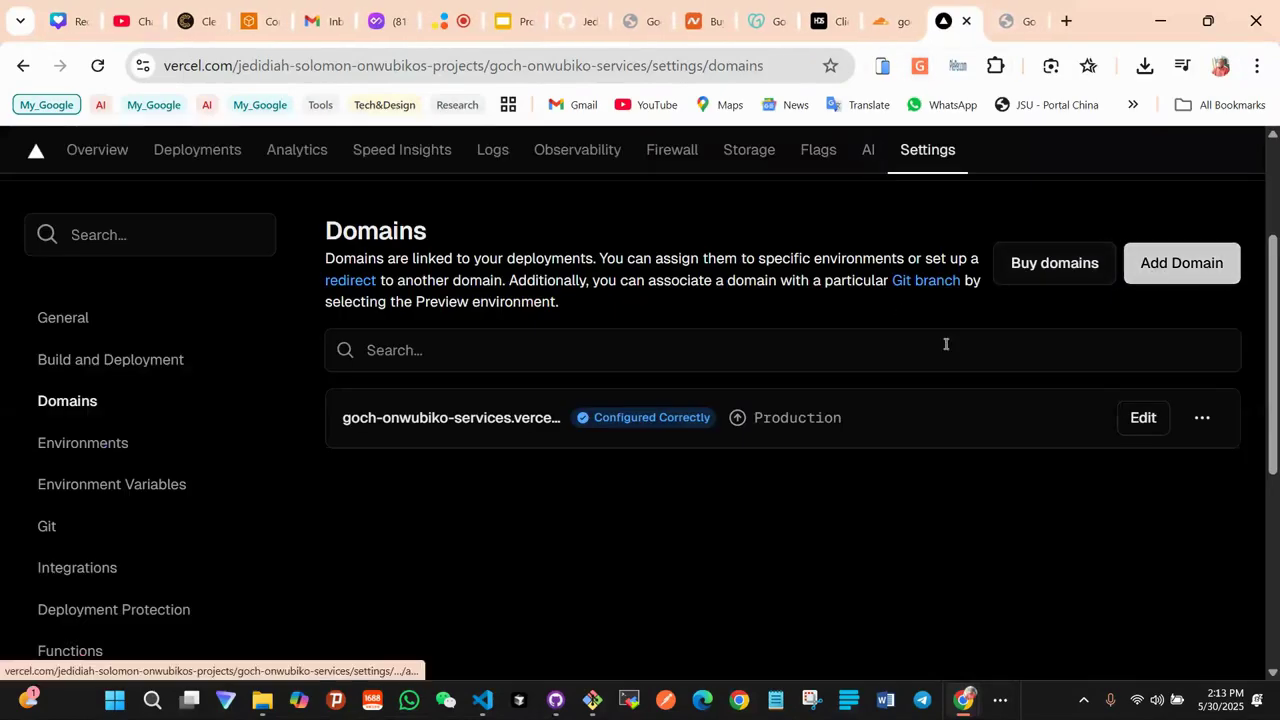
{"action": "left_click", "coordinate": [1201, 419]}
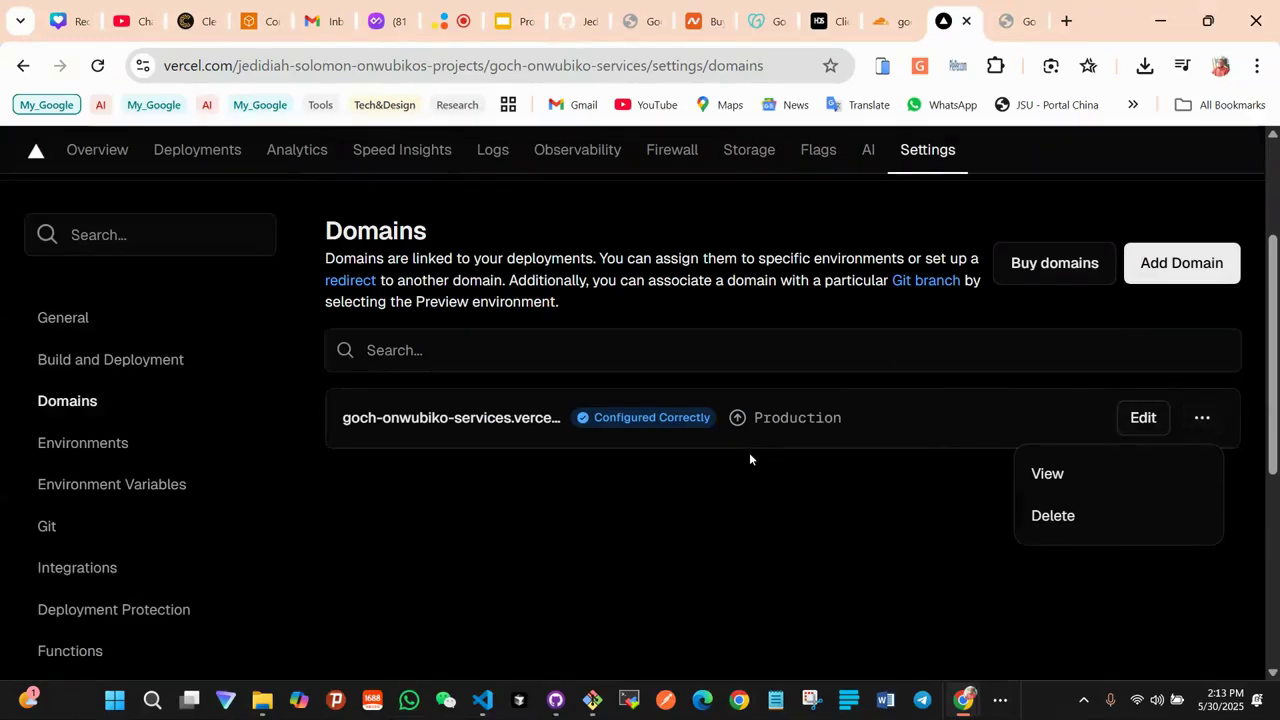
{"action": "left_click", "coordinate": [557, 456]}
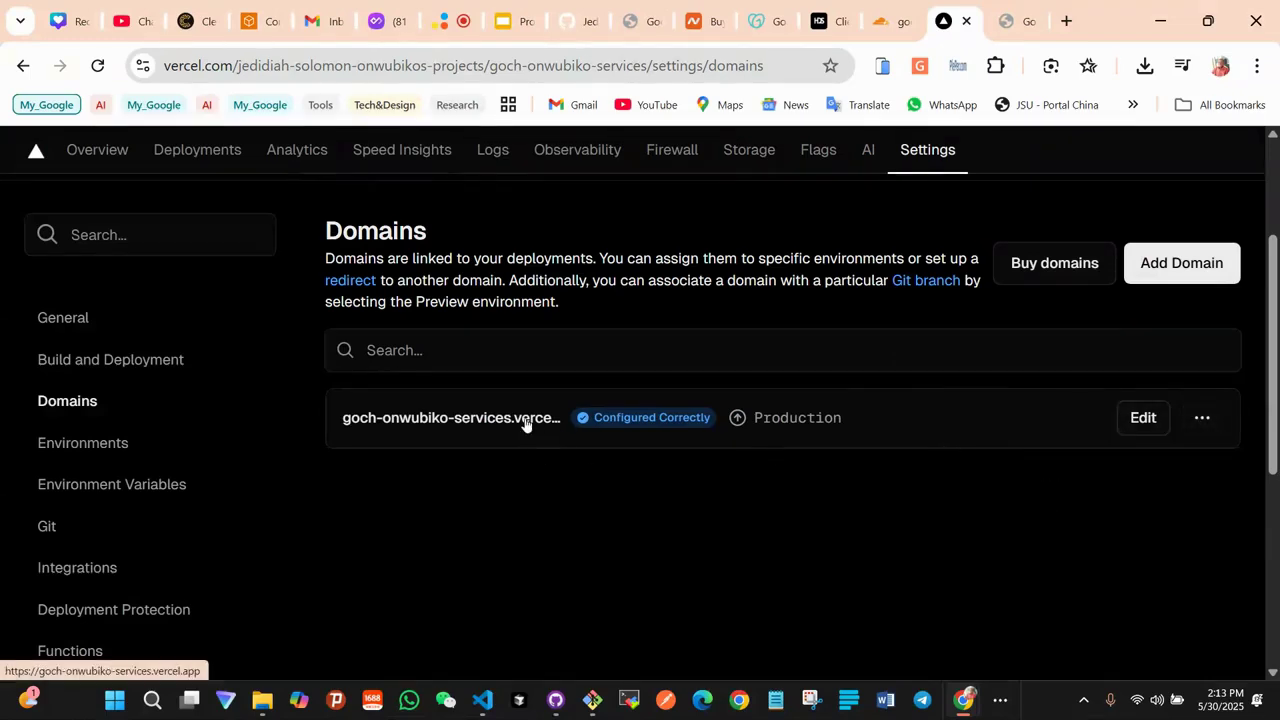
{"action": "left_click", "coordinate": [1148, 256]}
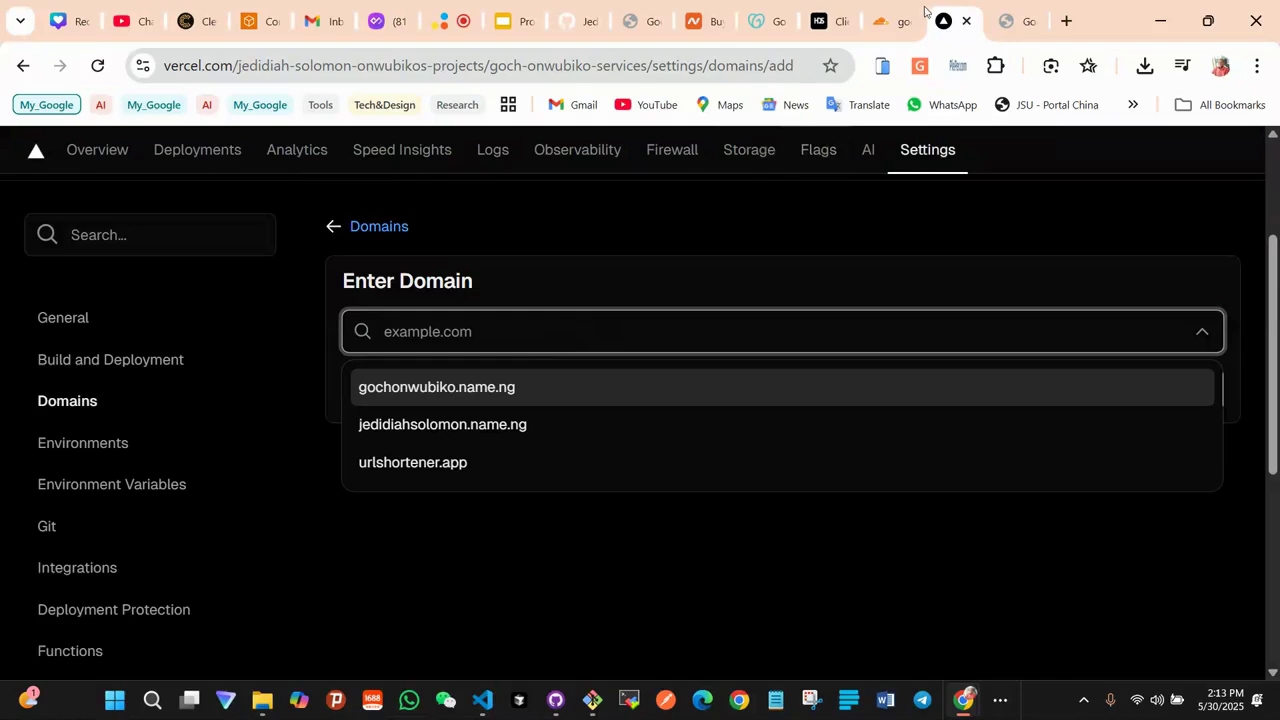
{"action": "left_click", "coordinate": [816, 26]}
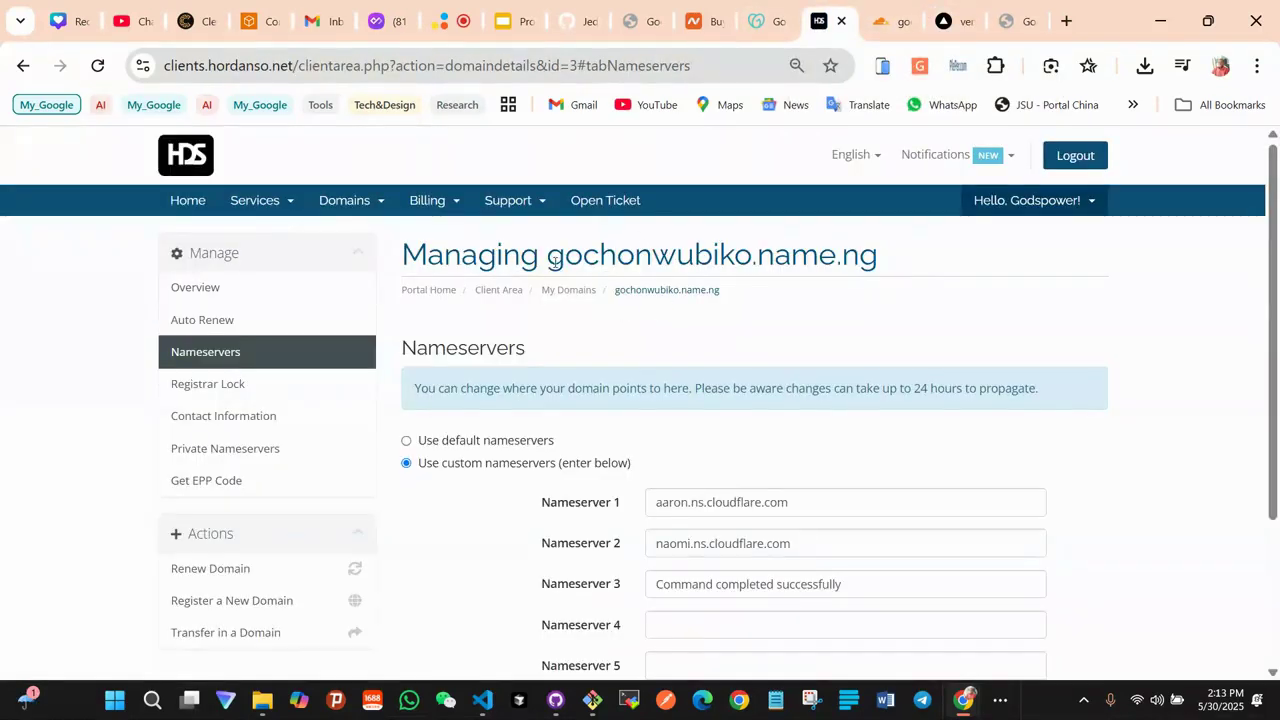
{"action": "left_click_drag", "start_coordinate": [550, 256], "coordinate": [890, 246]}
{"action": "key", "text": "ctrl+c"}
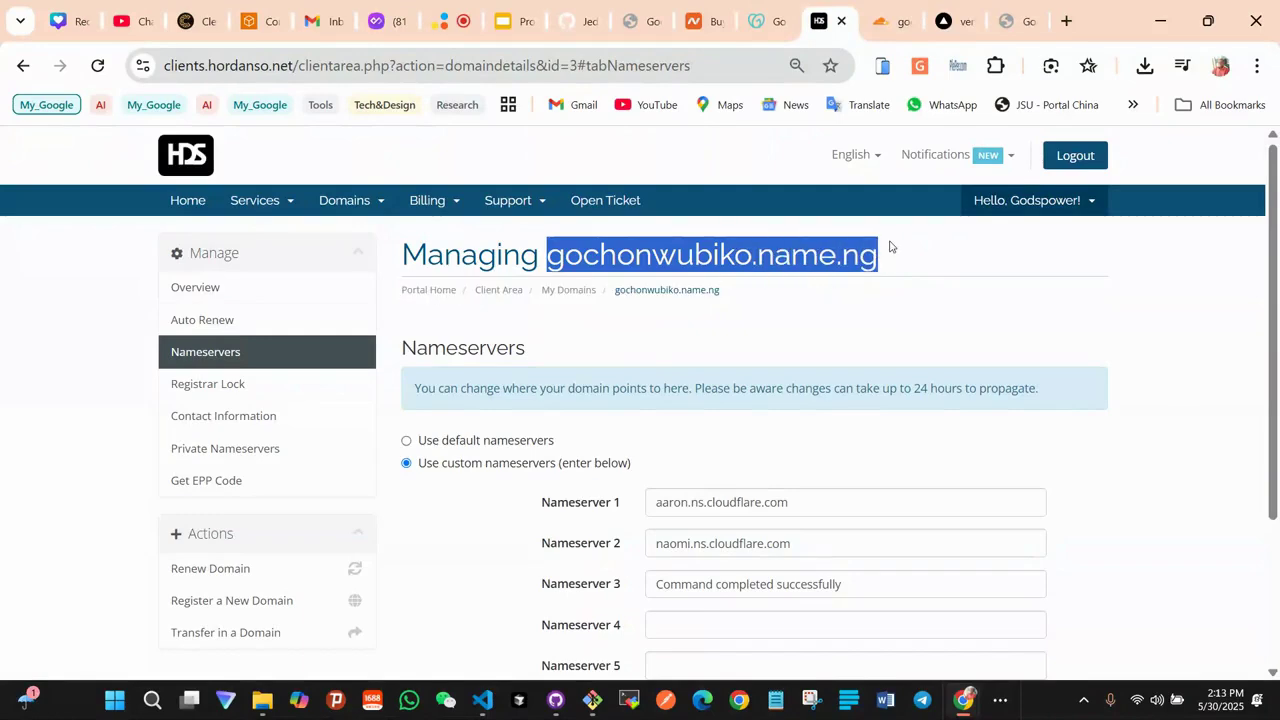
{"action": "left_click", "coordinate": [952, 21]}
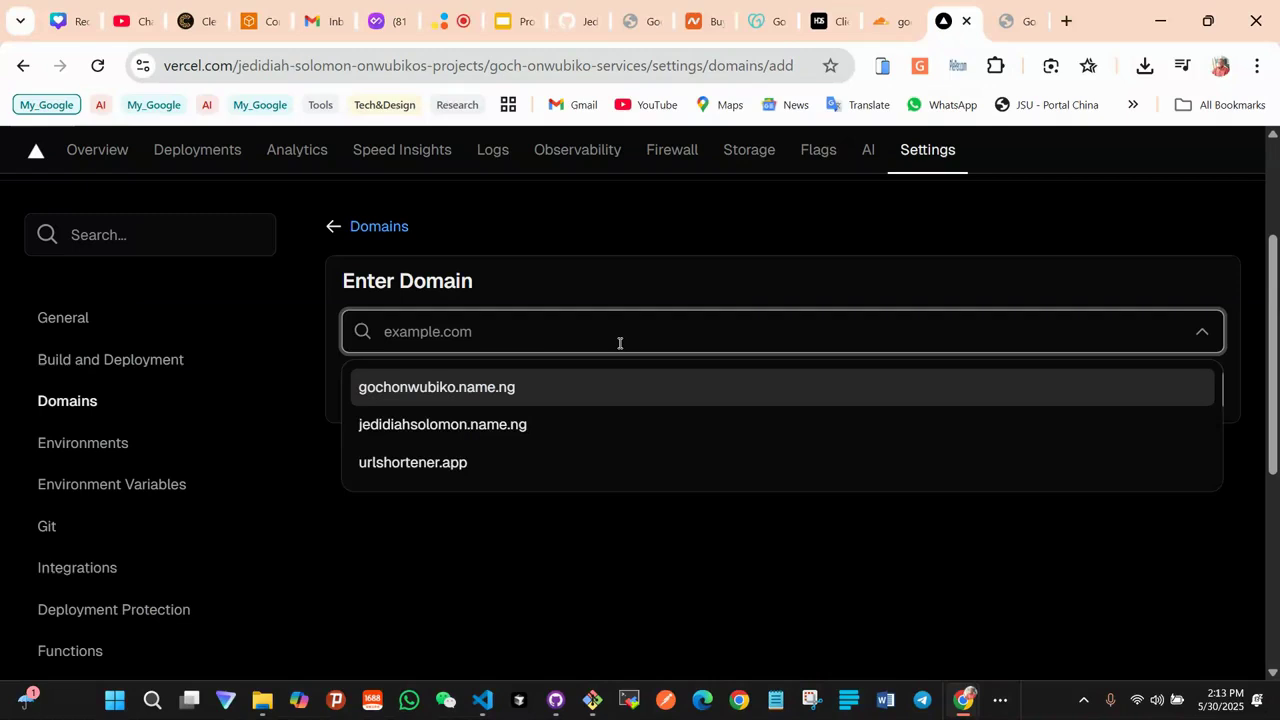
{"action": "key", "text": "ctrl+v"}
{"action": "left_click", "coordinate": [549, 398]}
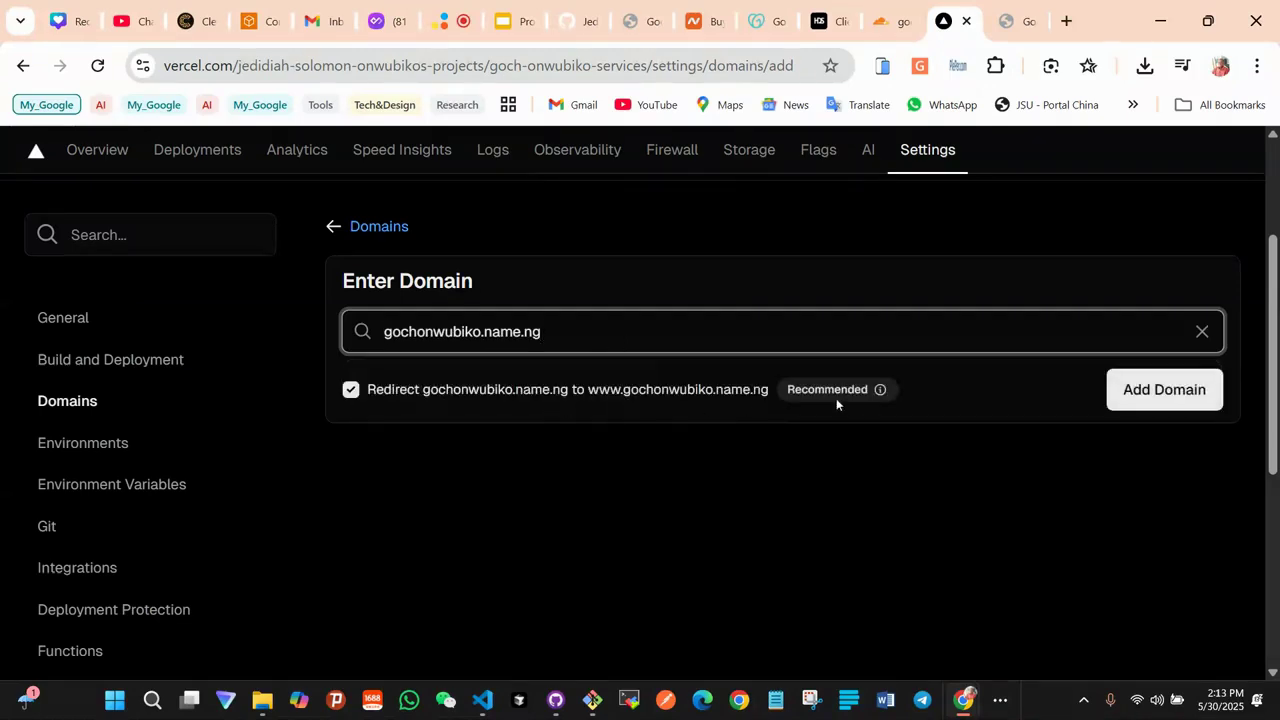
{"action": "left_click", "coordinate": [1149, 396]}
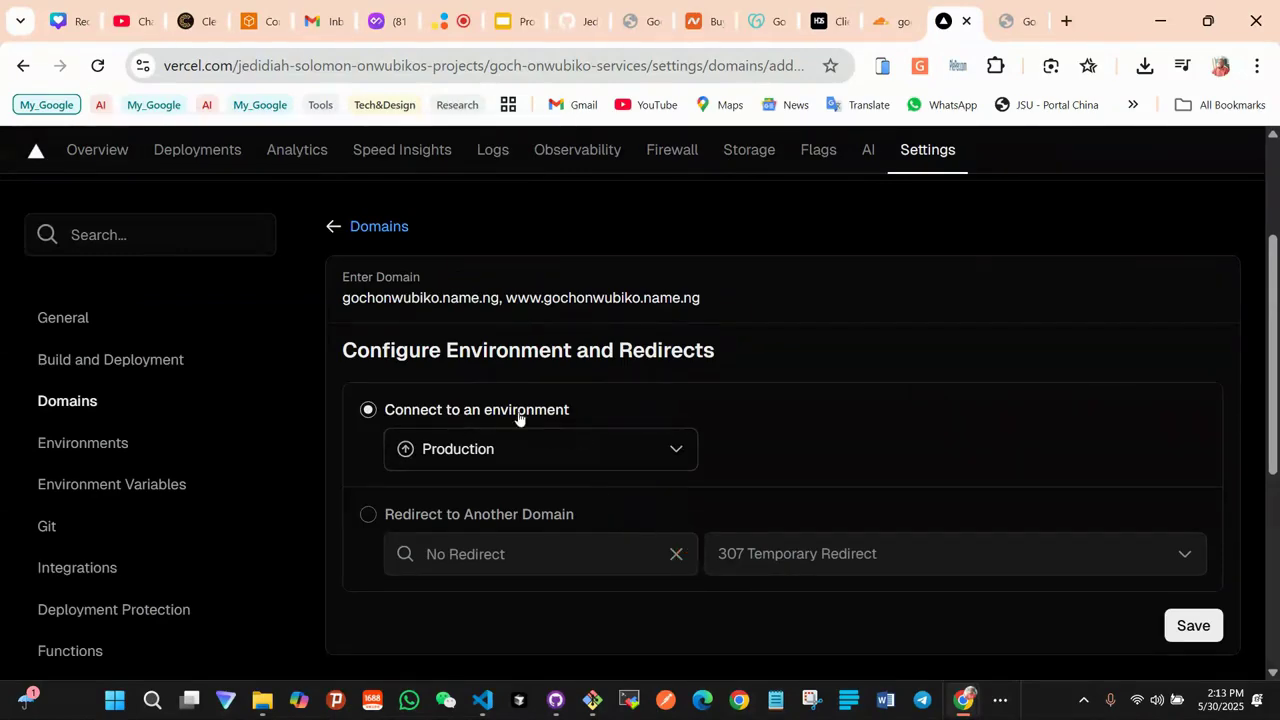
Connect the added domain and its www version to the Production environment without a redirect to another domain, and save
{"action": "left_click", "coordinate": [511, 449]}
{"action": "left_click", "coordinate": [511, 449]}
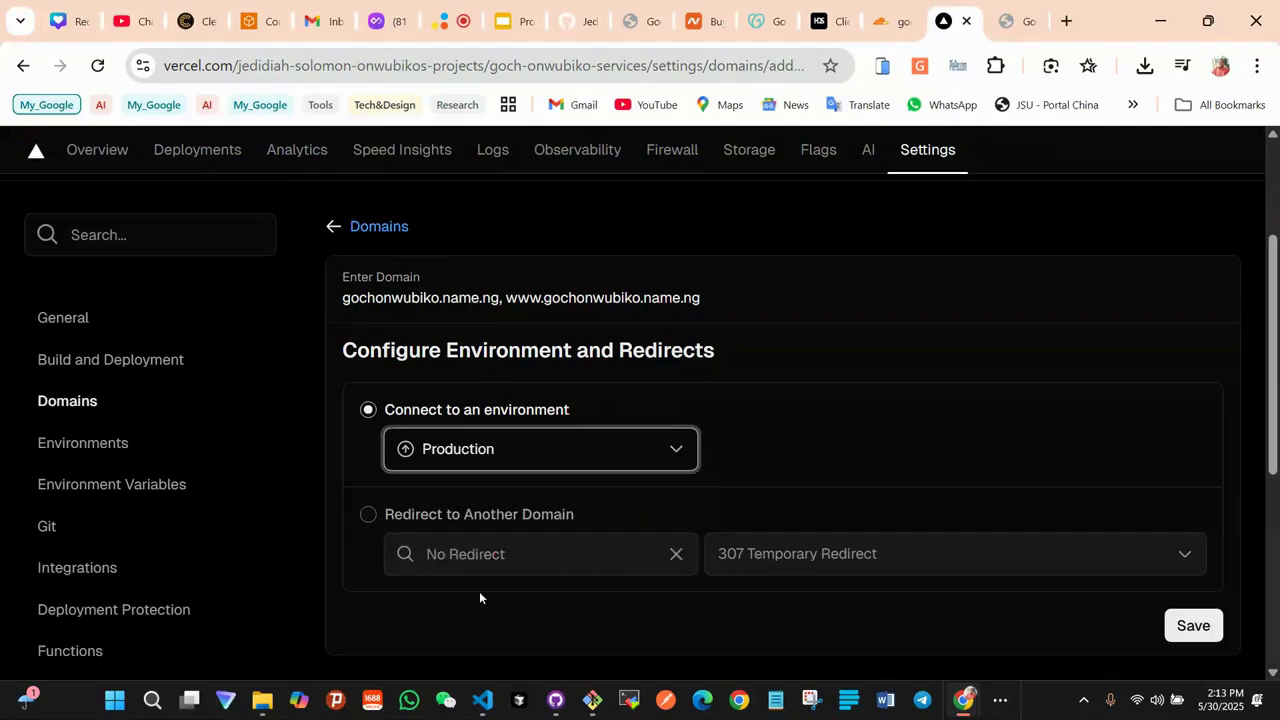
{"action": "scroll", "coordinate": [700, 470], "scroll_direction": "down", "scroll_amount": 2}
{"action": "scroll", "coordinate": [812, 392], "scroll_direction": "up", "scroll_amount": 1}
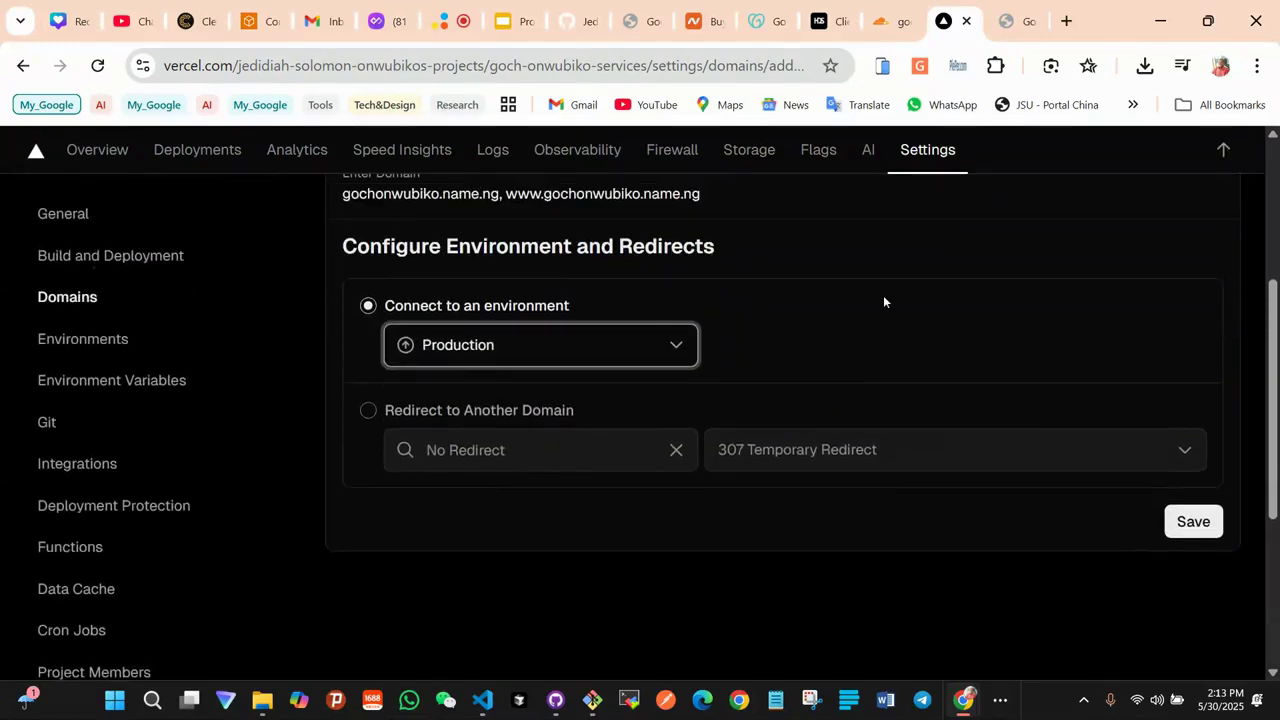
{"action": "left_click", "coordinate": [1181, 522]}
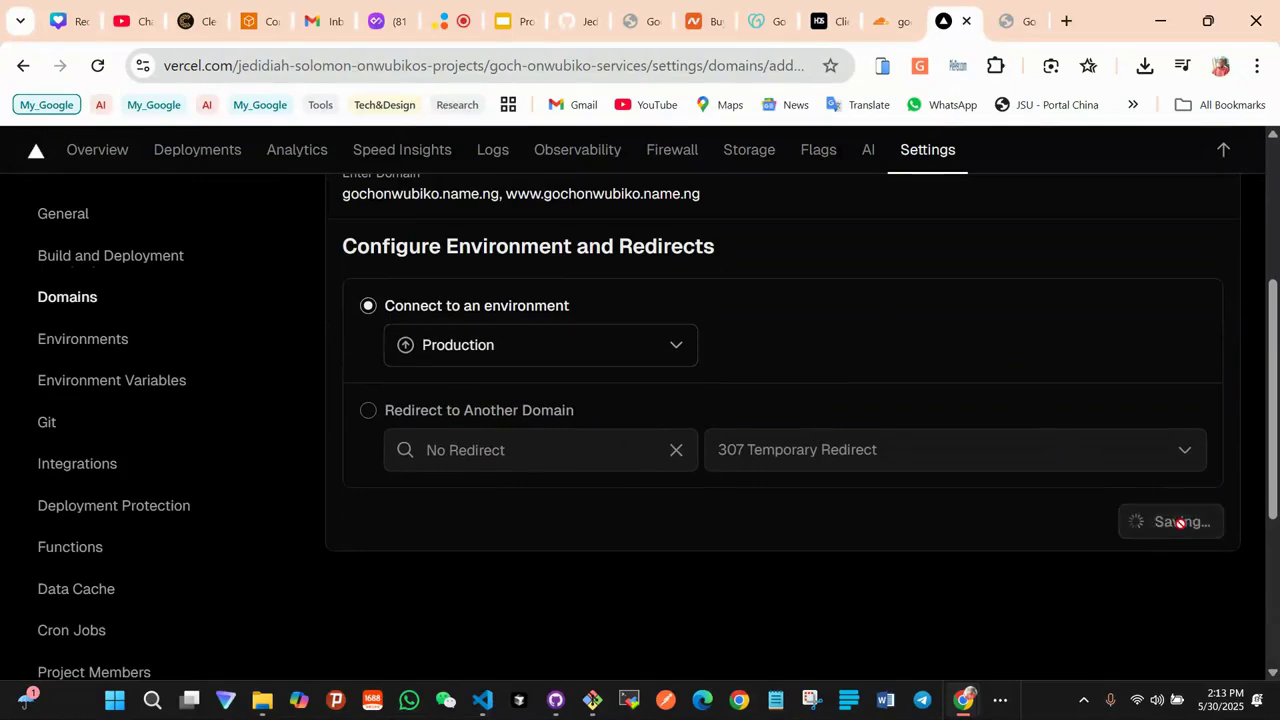
Copy the A record value 76.76.21.21 from Vercel's DNS instructions and open the domain's DNS records in Cloudflare
{"action": "scroll", "coordinate": [721, 388], "scroll_direction": "down", "scroll_amount": 1}
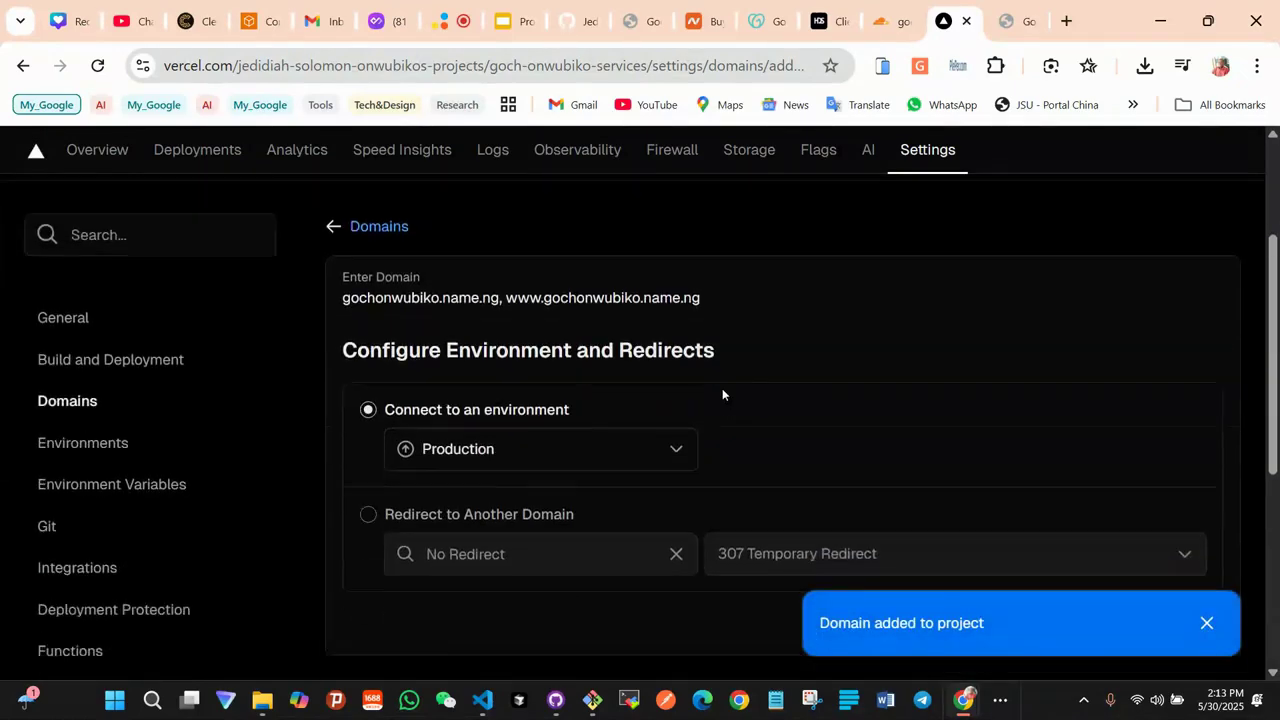
{"action": "scroll", "coordinate": [746, 371], "scroll_direction": "down", "scroll_amount": 1}
{"action": "scroll", "coordinate": [746, 369], "scroll_direction": "down", "scroll_amount": 1}
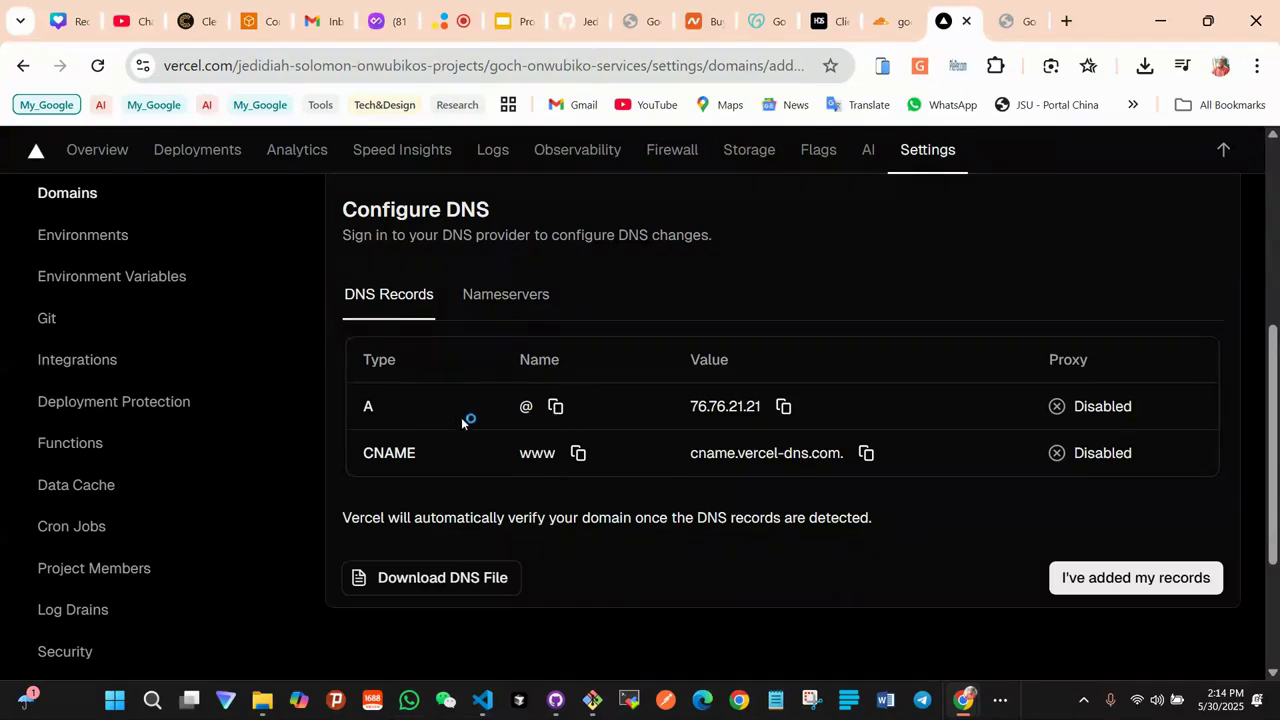
{"action": "left_click", "coordinate": [784, 406]}
{"action": "left_click", "coordinate": [880, 20]}
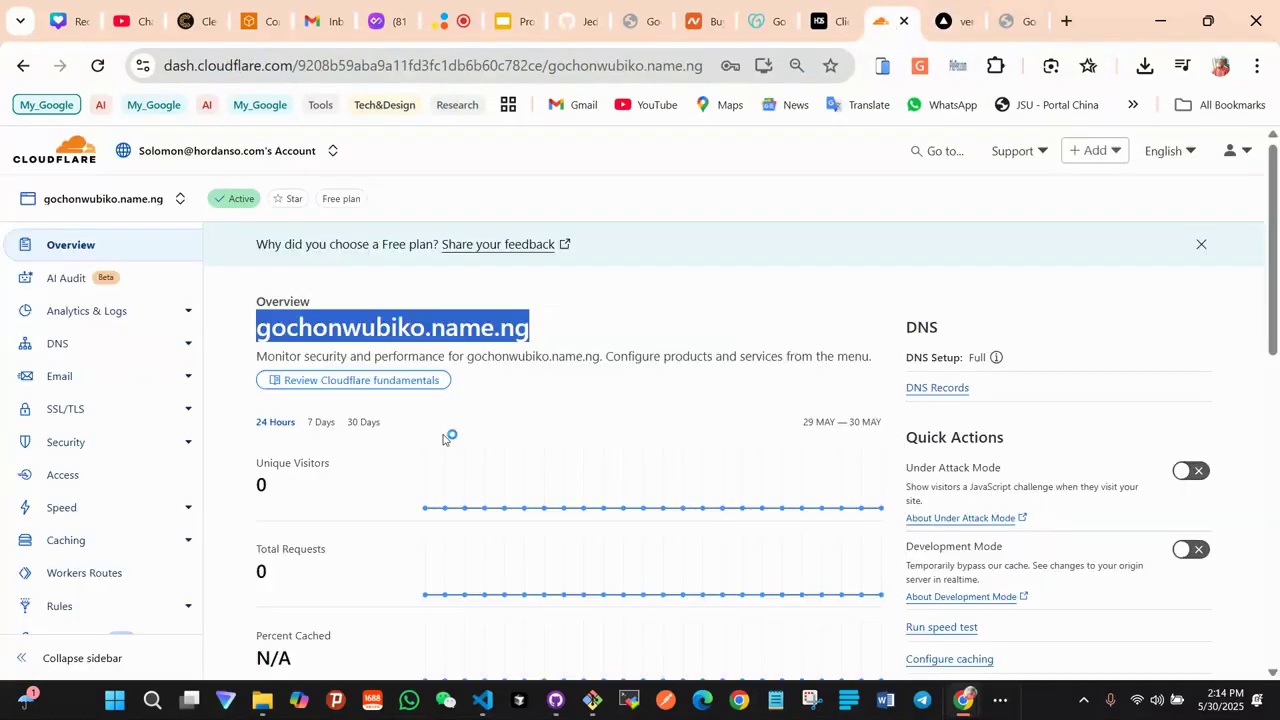
{"action": "scroll", "coordinate": [449, 437], "scroll_direction": "down", "scroll_amount": 4}
{"action": "scroll", "coordinate": [449, 437], "scroll_direction": "up", "scroll_amount": 4}
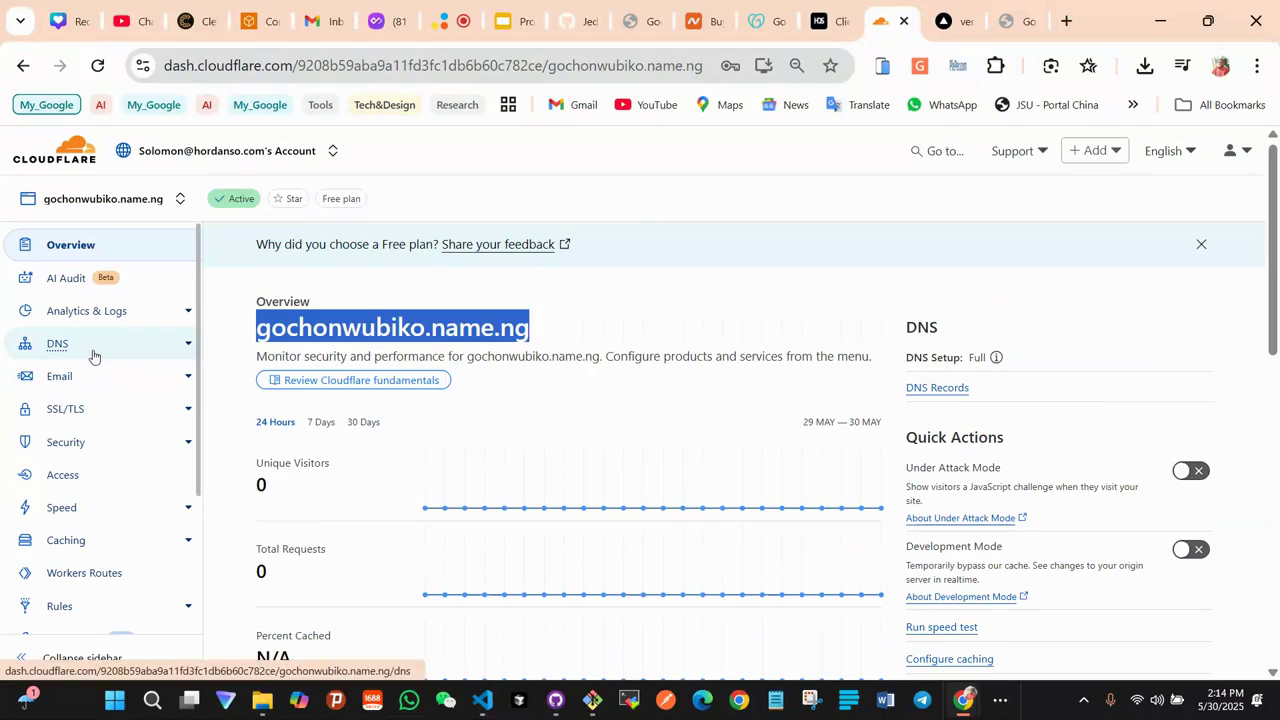
{"action": "left_click", "coordinate": [190, 350]}
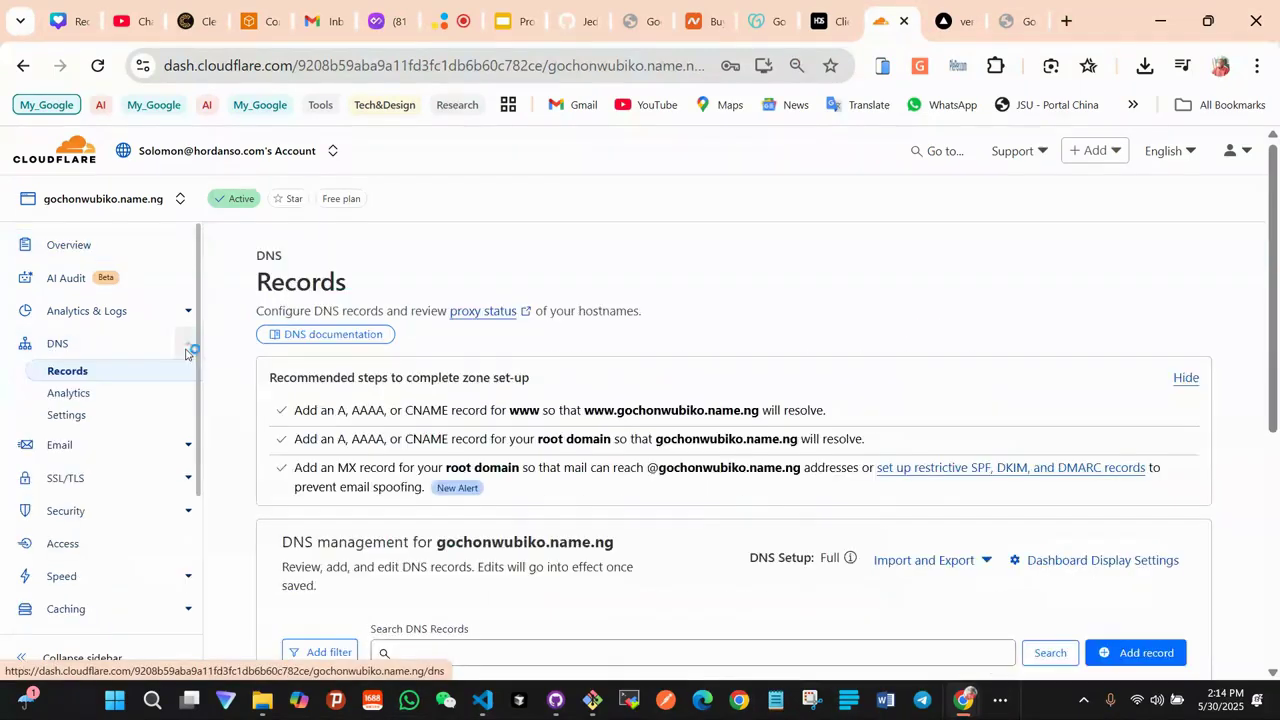
Add and save an A record named @ with IPv4 address 76.76.21.21, proxying turned off (DNS only) and TTL Auto
{"action": "scroll", "coordinate": [577, 414], "scroll_direction": "down", "scroll_amount": 1}
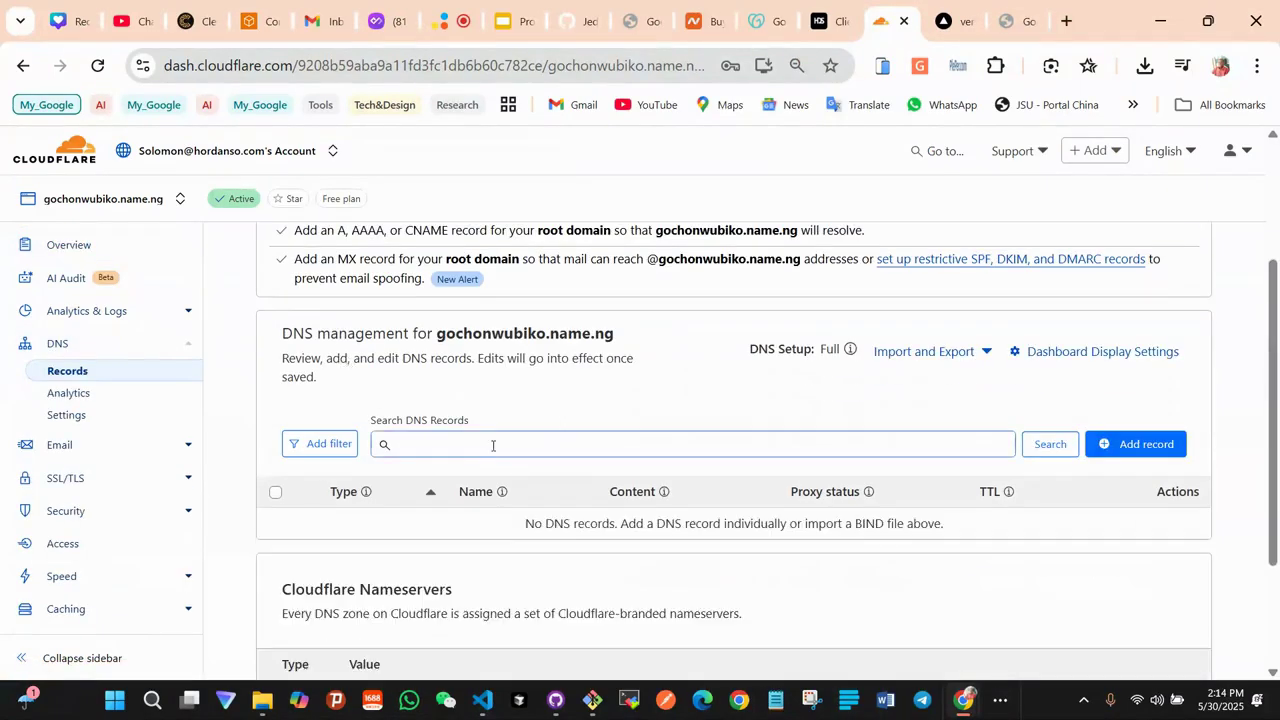
{"action": "scroll", "coordinate": [491, 446], "scroll_direction": "up", "scroll_amount": 1}
{"action": "scroll", "coordinate": [558, 414], "scroll_direction": "down", "scroll_amount": 1}
{"action": "scroll", "coordinate": [558, 414], "scroll_direction": "down", "scroll_amount": 3}
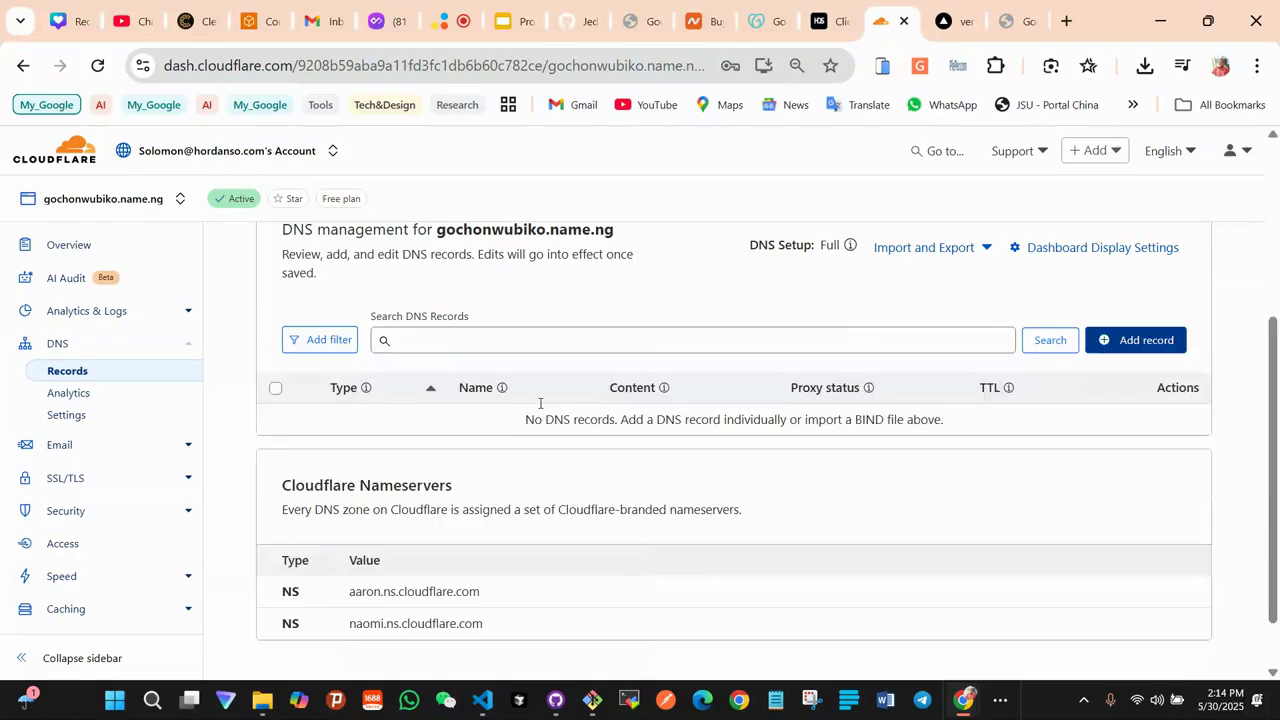
{"action": "left_click", "coordinate": [441, 456]}
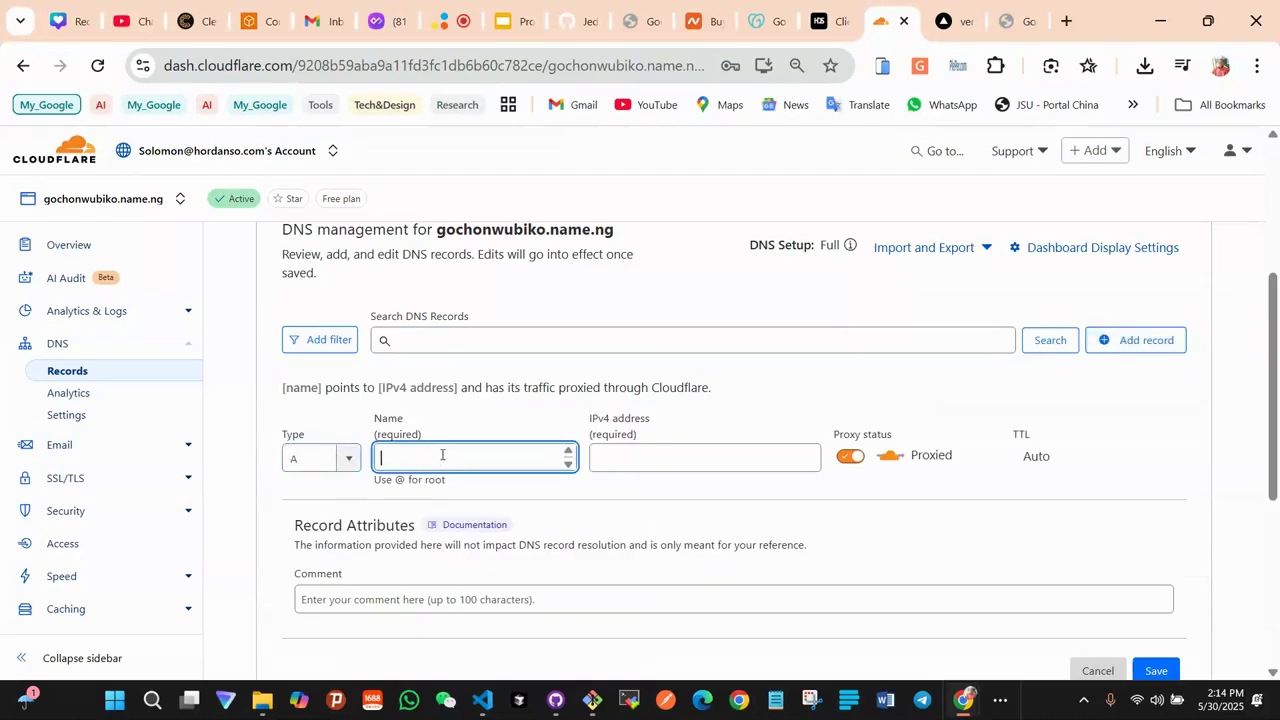
{"action": "type", "text": "@"}
{"action": "left_click", "coordinate": [668, 460]}
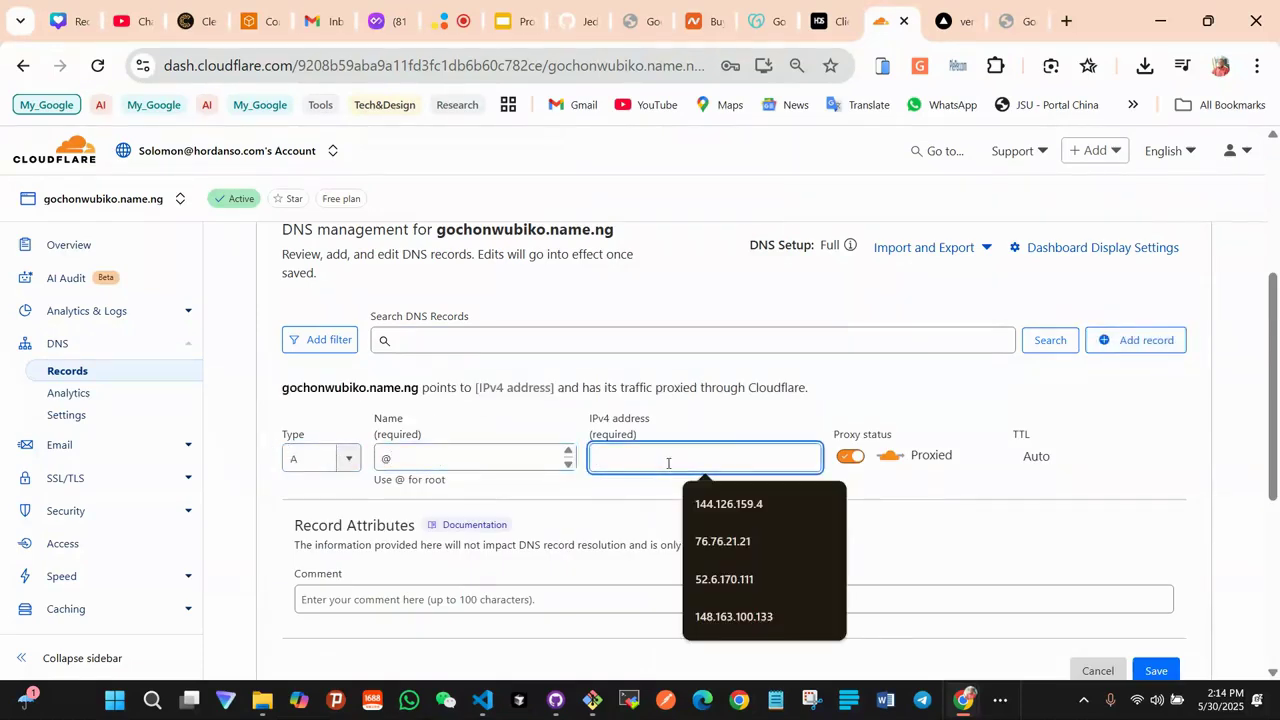
{"action": "key", "text": "ctrl+v"}
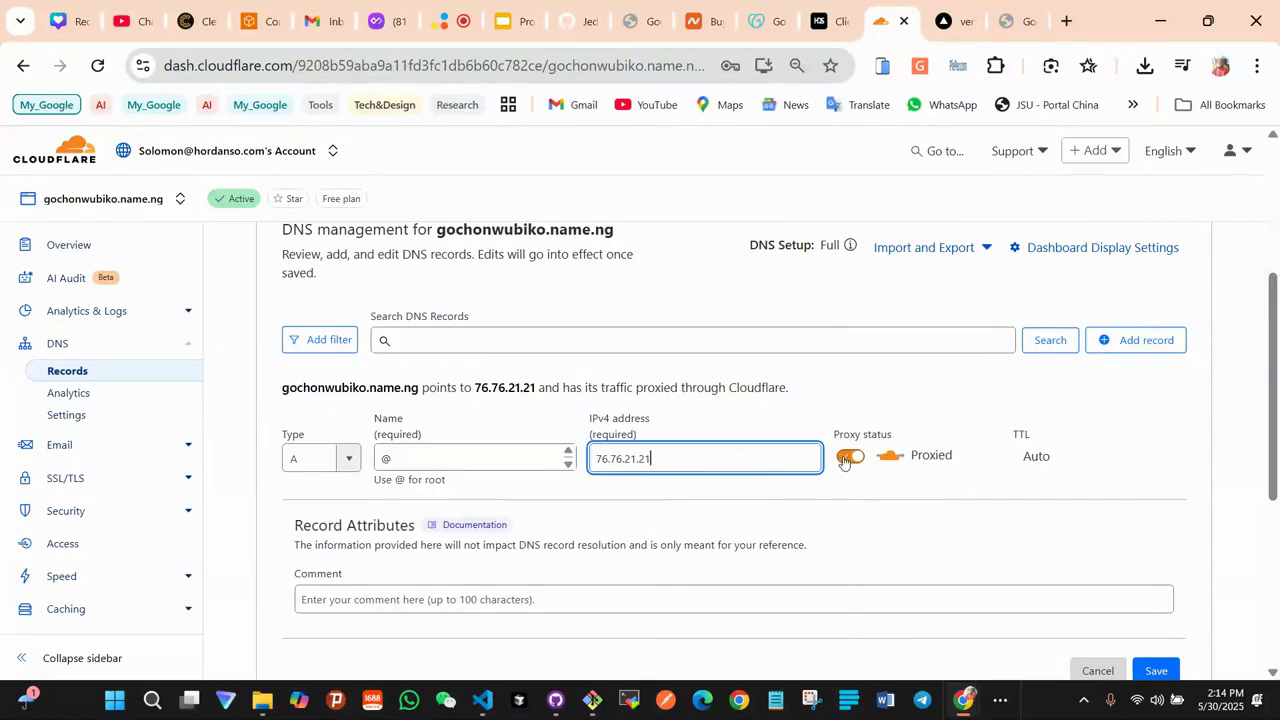
{"action": "left_click", "coordinate": [845, 460]}
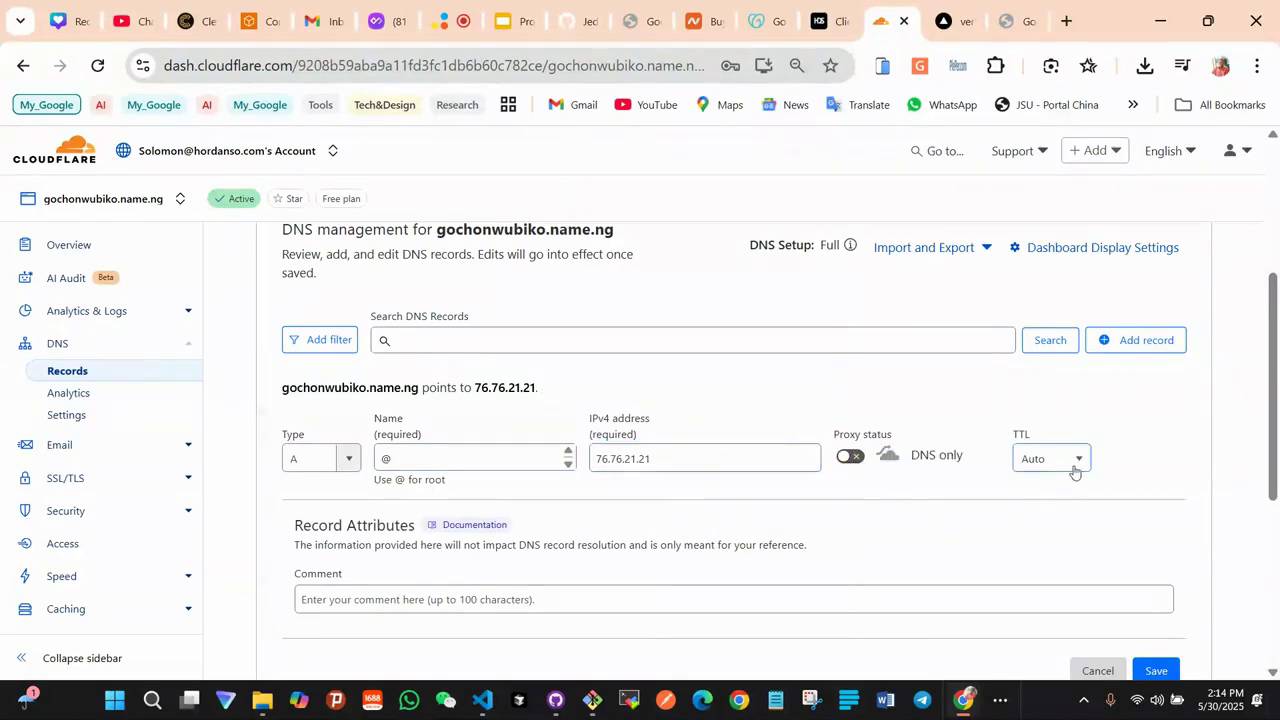
{"action": "scroll", "coordinate": [1083, 455], "scroll_direction": "down", "scroll_amount": 1}
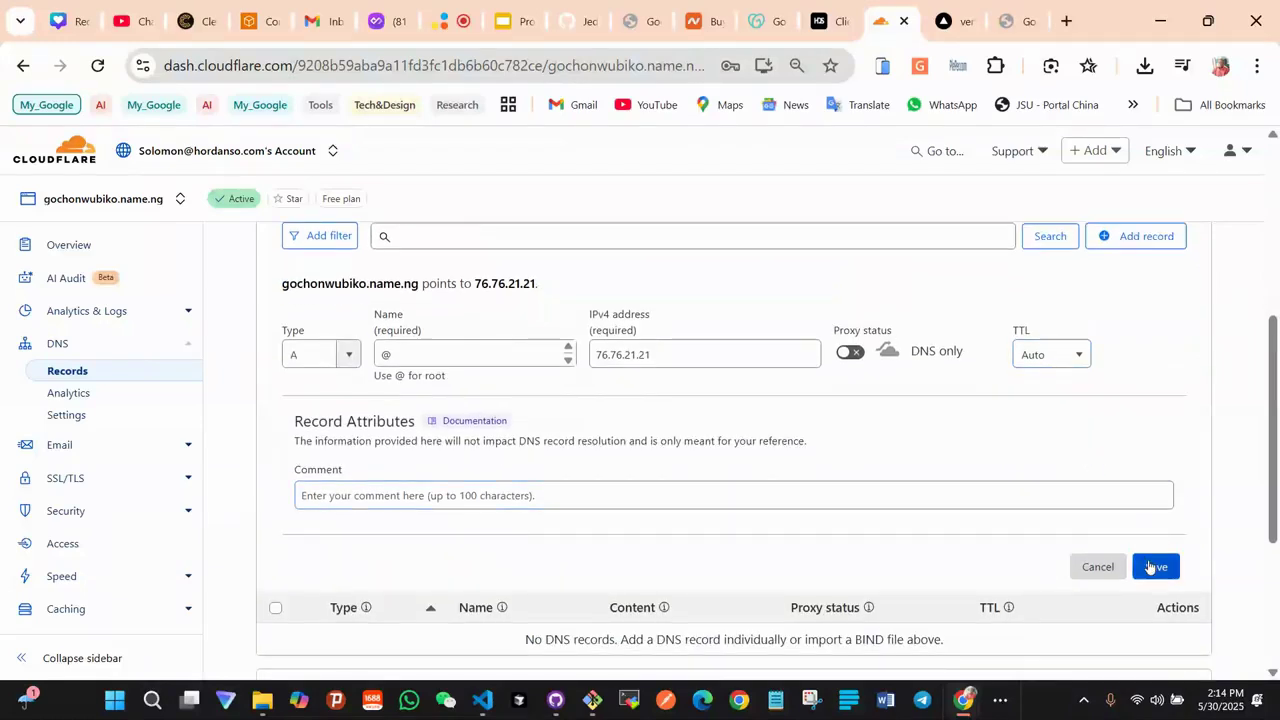
{"action": "left_click", "coordinate": [1146, 563]}
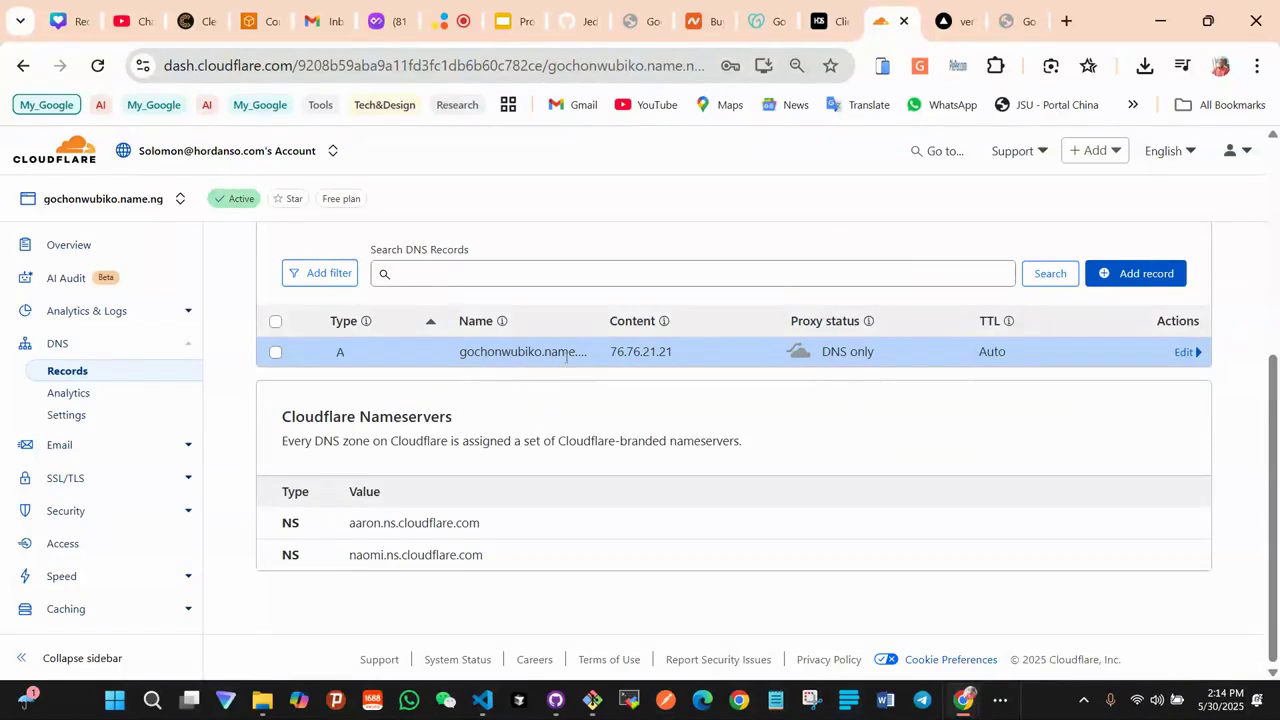
Copy the CNAME value cname.vercel-dns.com. from Vercel's DNS instructions and return to the Cloudflare DNS records
{"action": "left_click", "coordinate": [955, 21]}
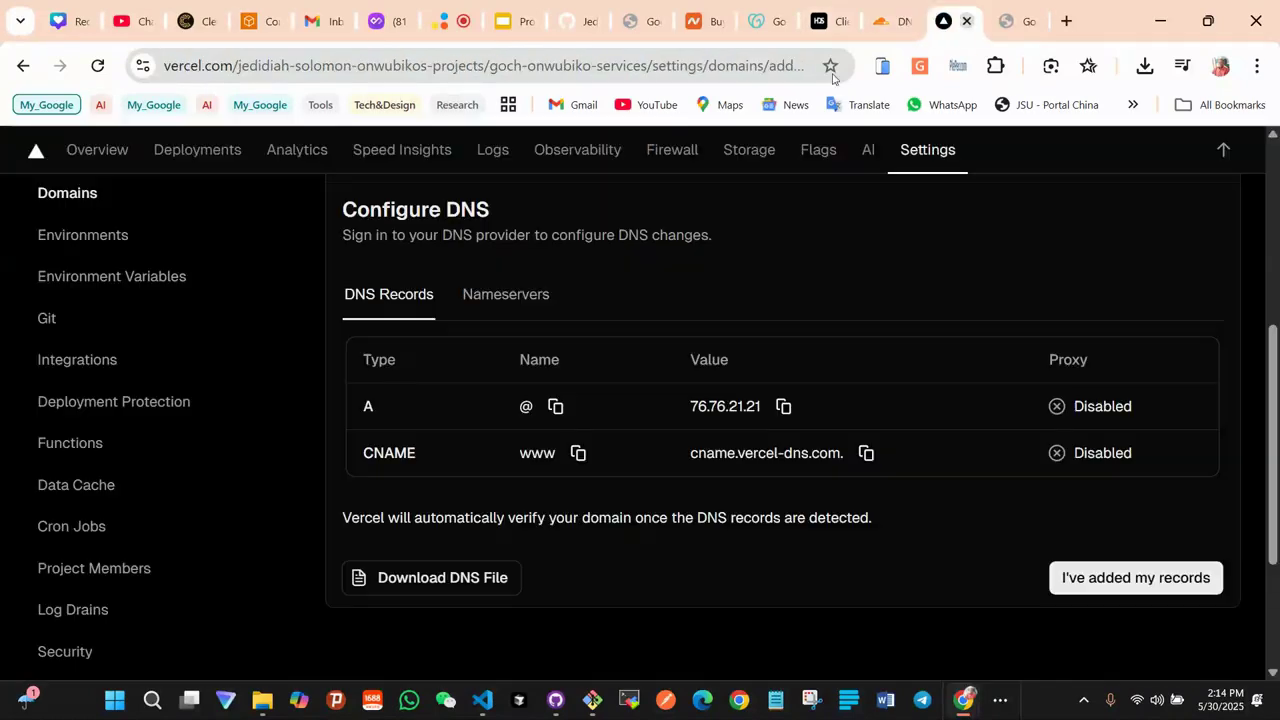
{"action": "left_click", "coordinate": [866, 453]}
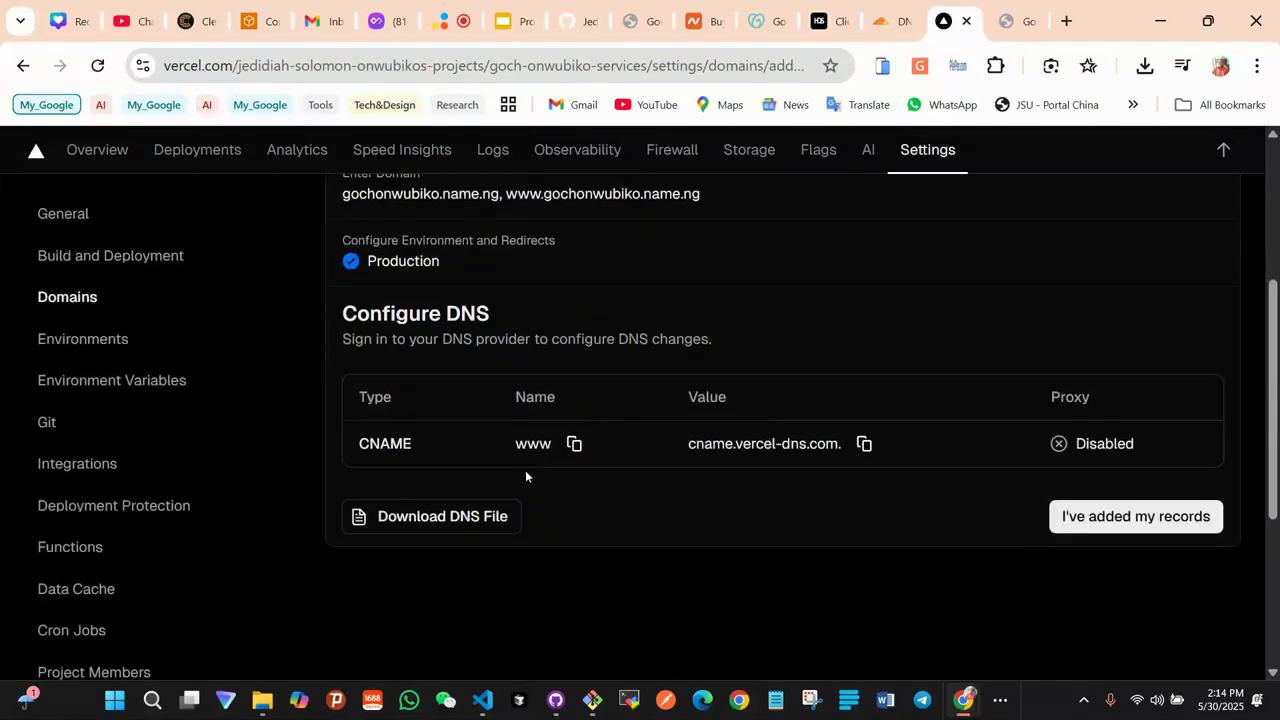
{"action": "left_click", "coordinate": [890, 21]}
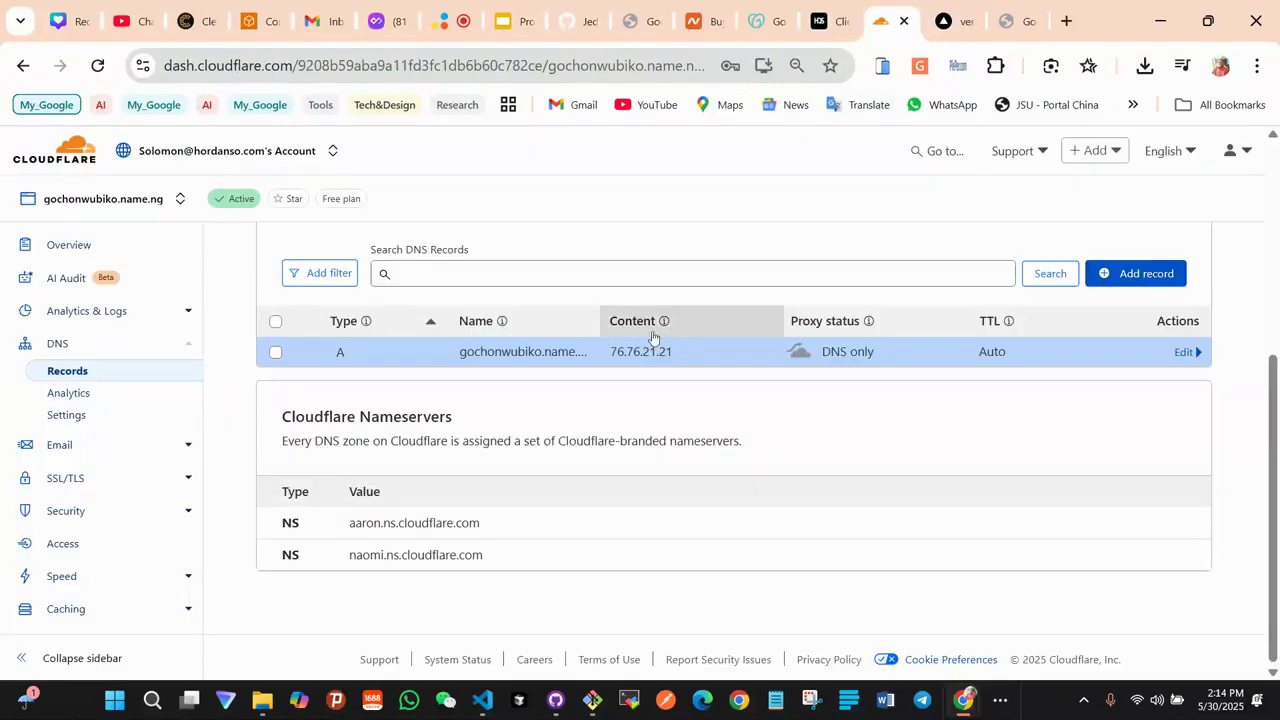
Add and save a CNAME record named www targeting cname.vercel-dns.com., with proxying turned off (DNS only) and TTL Auto
{"action": "scroll", "coordinate": [910, 418], "scroll_direction": "up", "scroll_amount": 2}
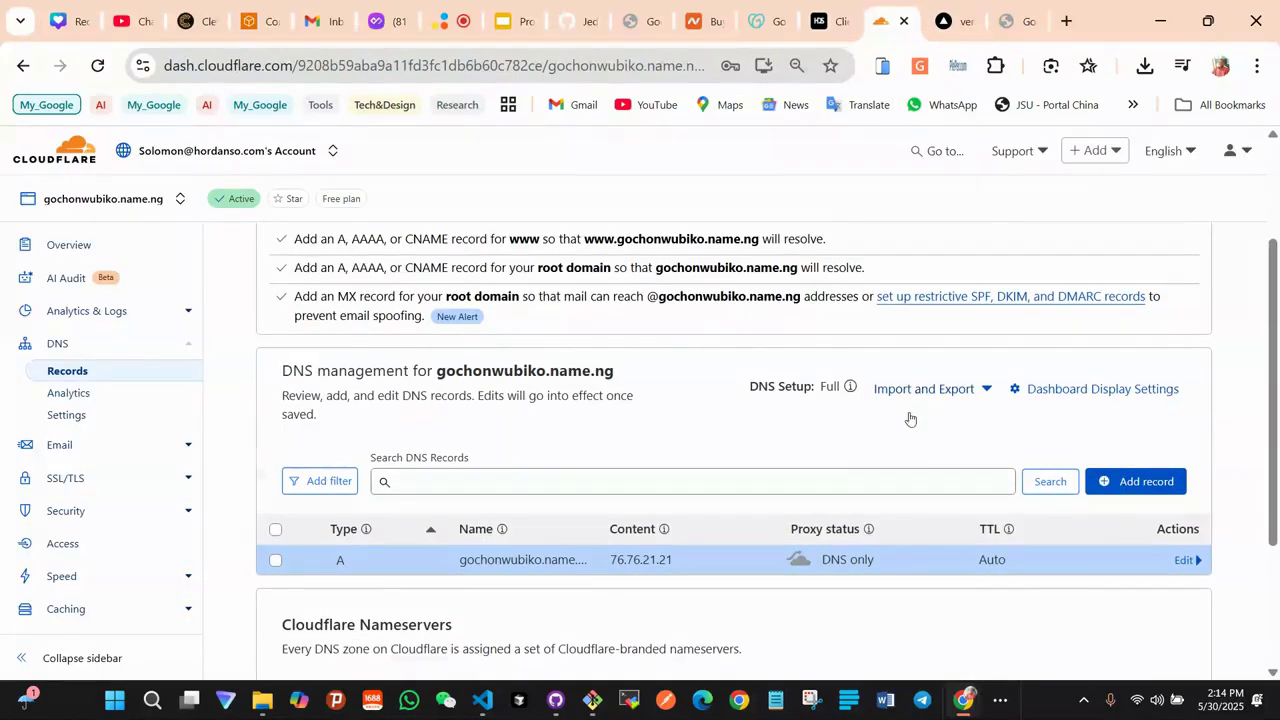
{"action": "left_click", "coordinate": [1122, 480]}
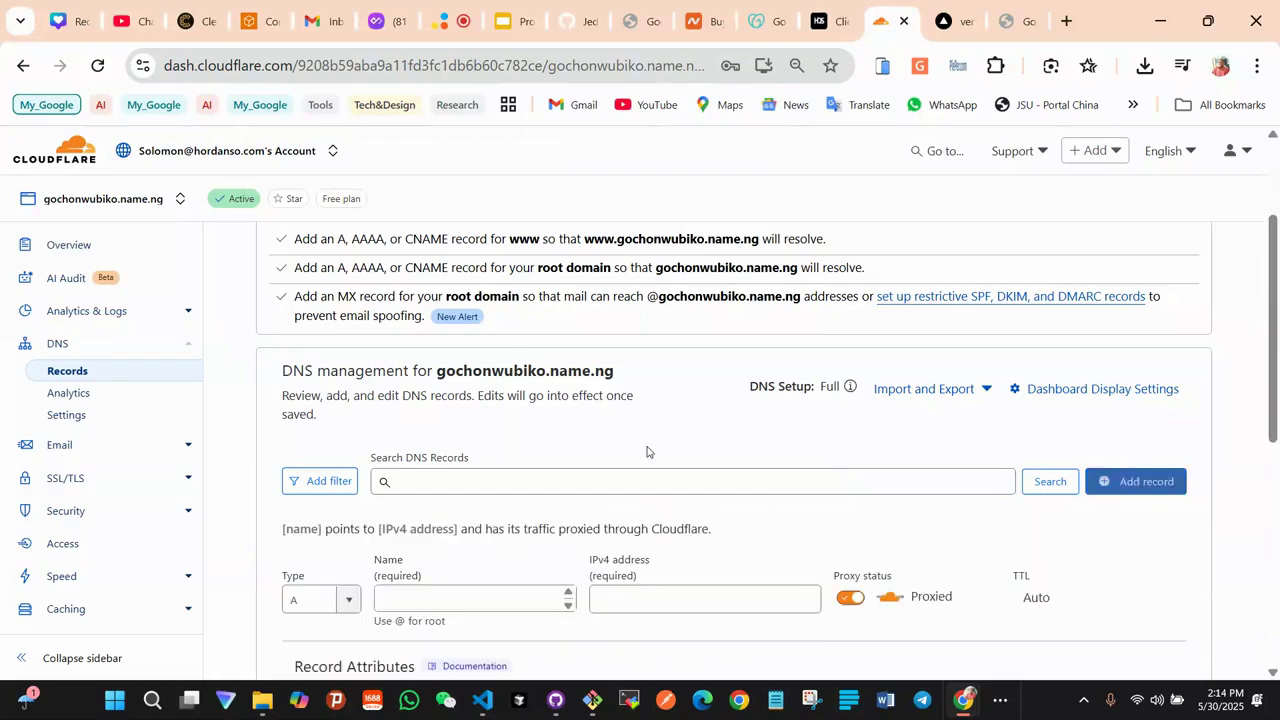
{"action": "left_click", "coordinate": [349, 603]}
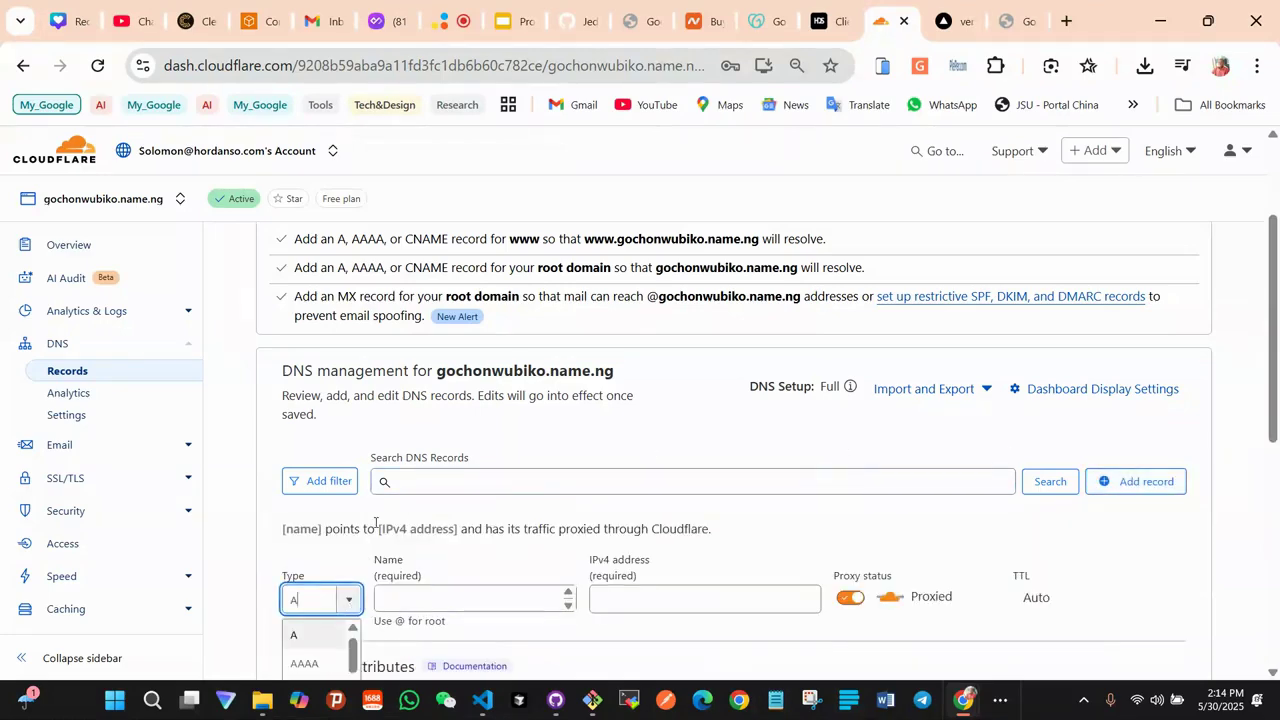
{"action": "scroll", "coordinate": [351, 605], "scroll_direction": "down", "scroll_amount": 2}
{"action": "left_click", "coordinate": [309, 541]}
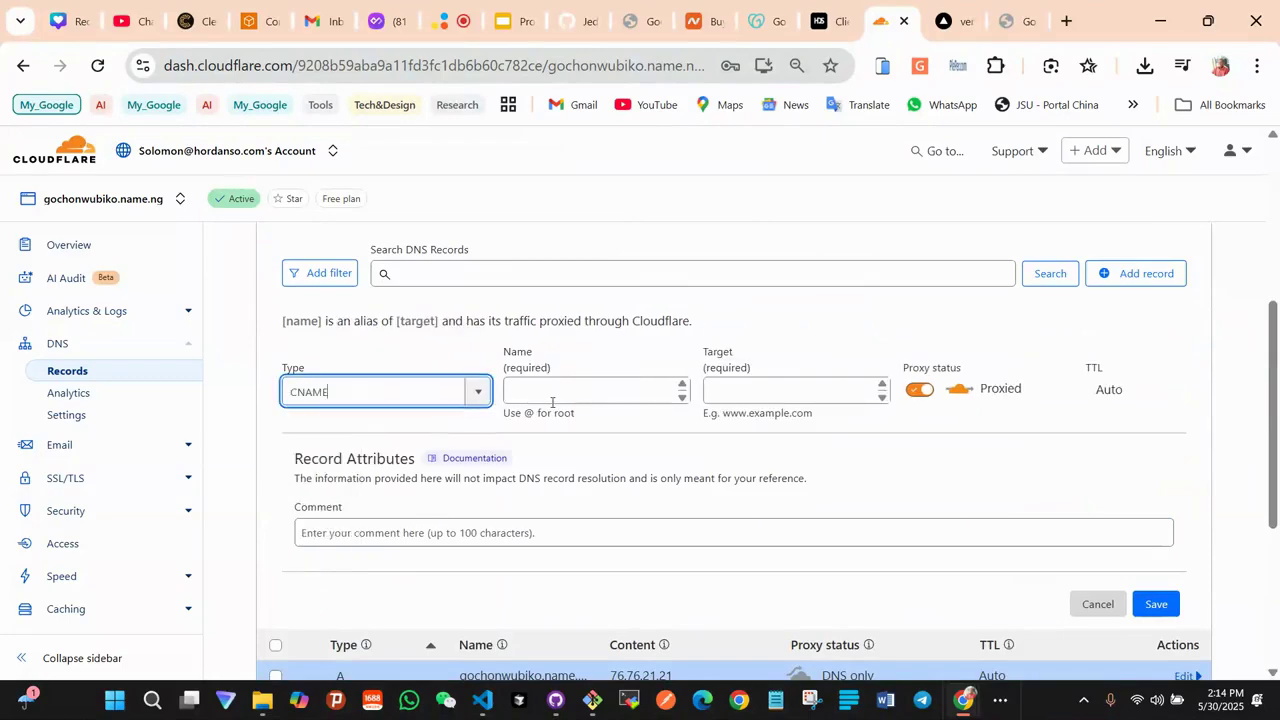
{"action": "left_click", "coordinate": [585, 390]}
{"action": "type", "text": "www"}
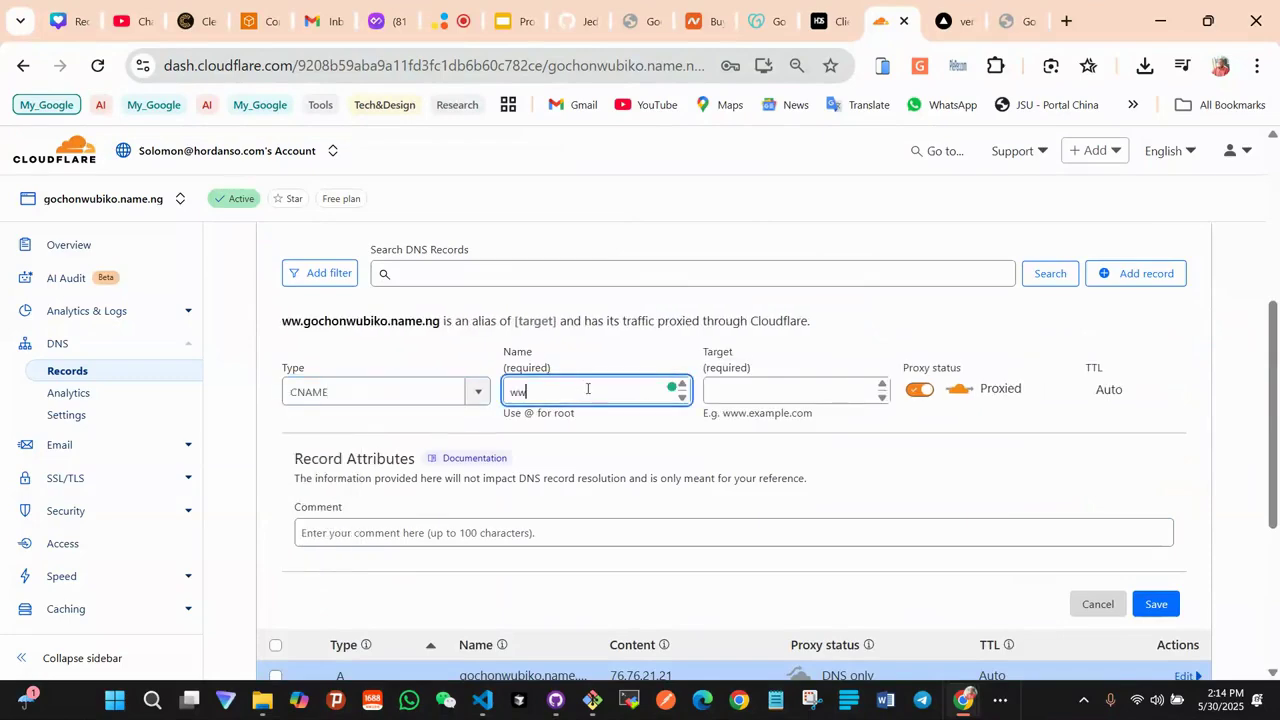
{"action": "left_click", "coordinate": [763, 388]}
{"action": "key", "text": "ctrl+v"}
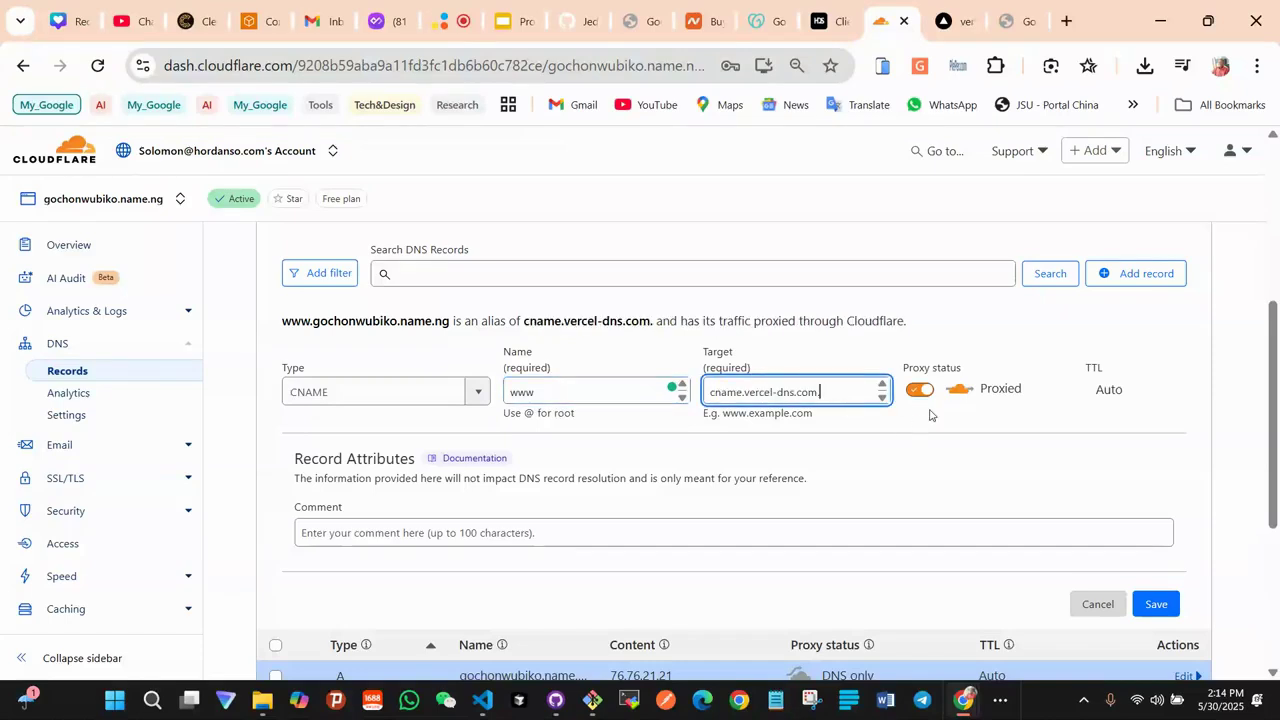
{"action": "left_click", "coordinate": [917, 390]}
{"action": "scroll", "coordinate": [1027, 450], "scroll_direction": "down", "scroll_amount": 1}
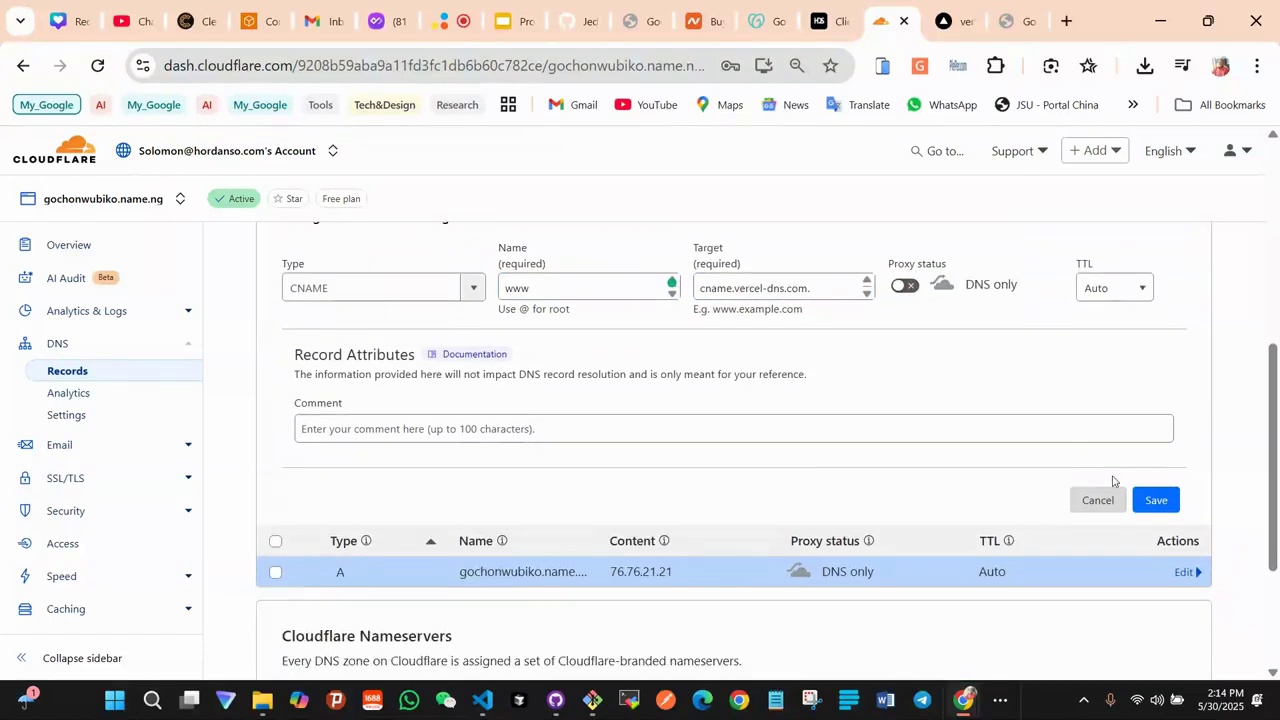
{"action": "left_click", "coordinate": [1150, 499]}
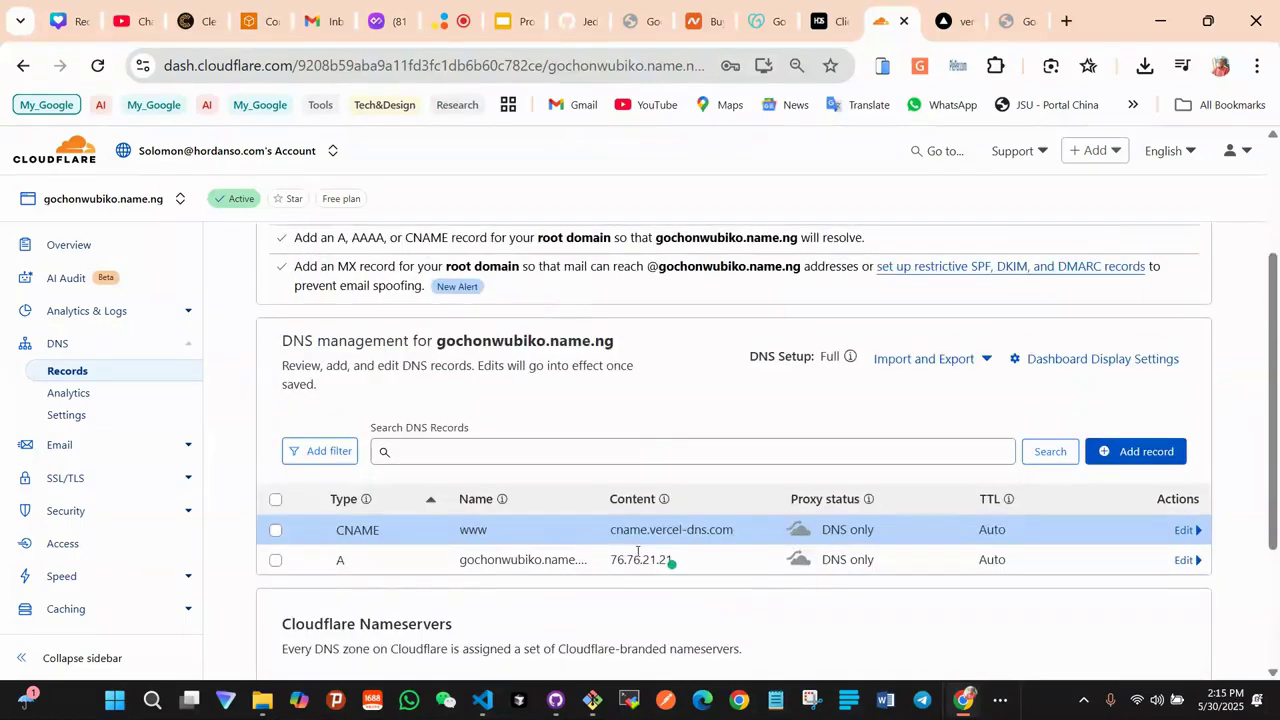
Confirm in Vercel that the DNS records have been added, refresh the domain's verification status and close the status dialog
{"action": "left_click", "coordinate": [952, 20]}
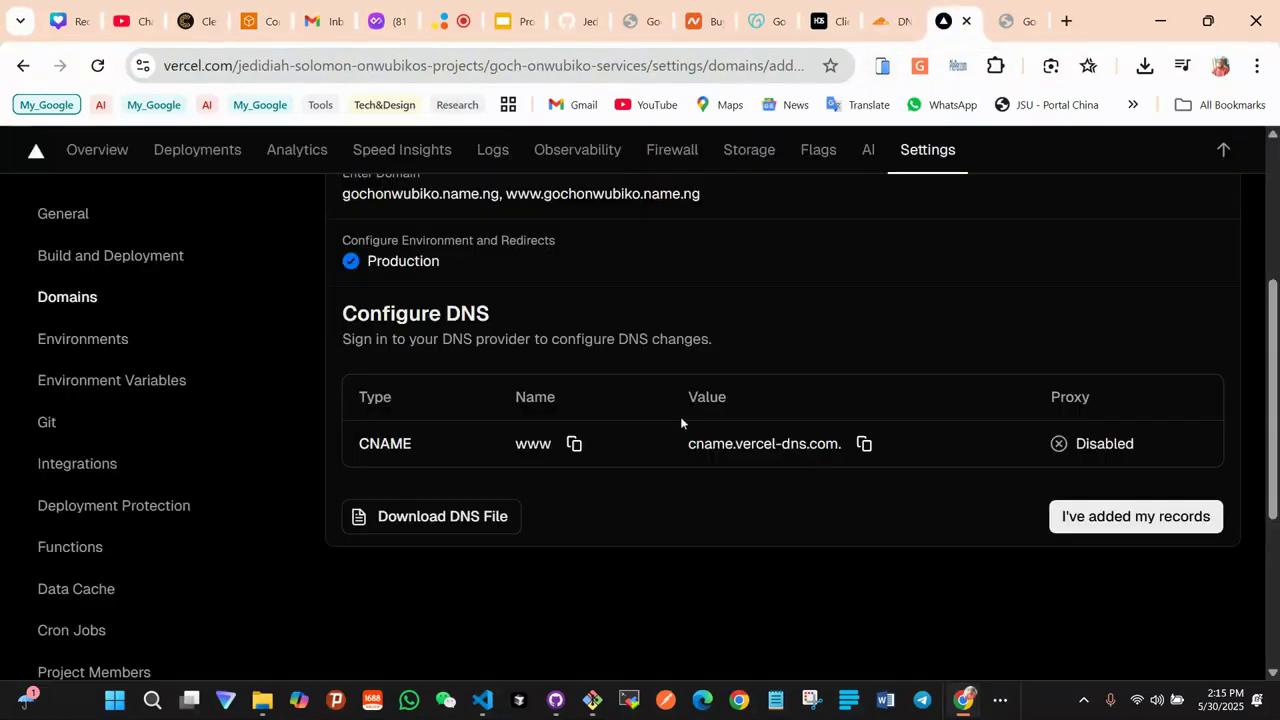
{"action": "left_click", "coordinate": [1092, 517]}
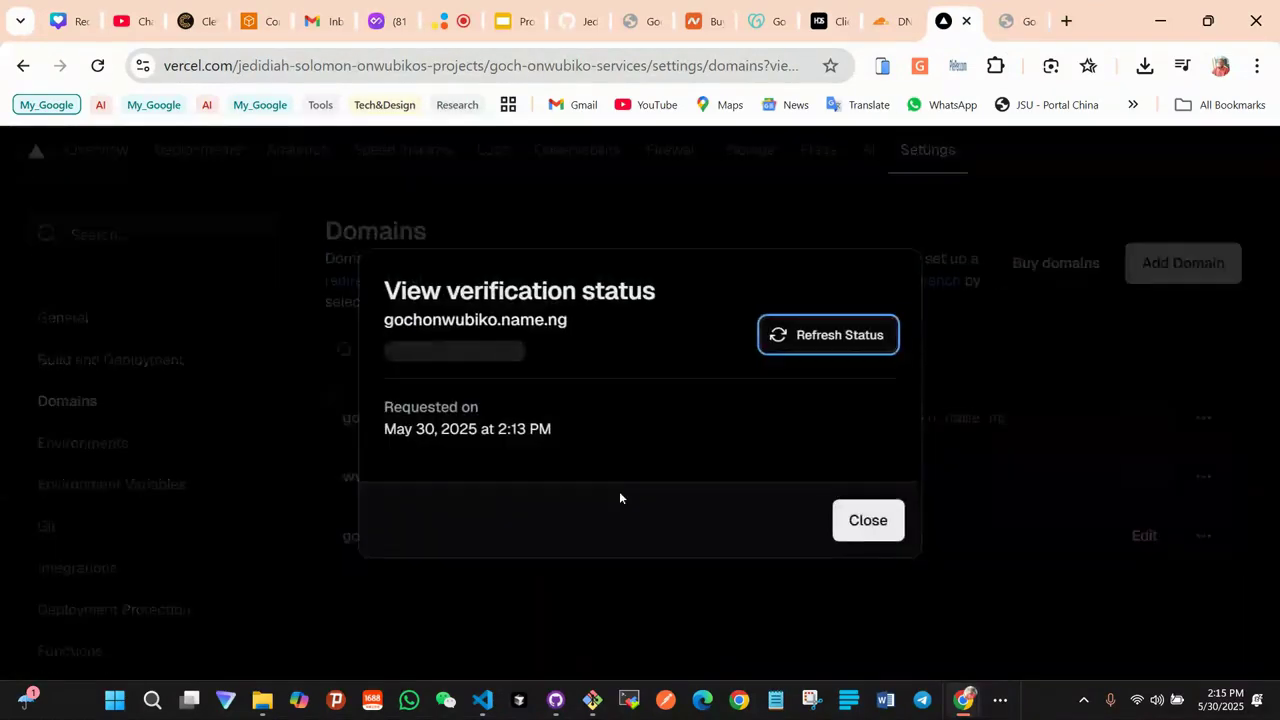
{"action": "left_click", "coordinate": [836, 338]}
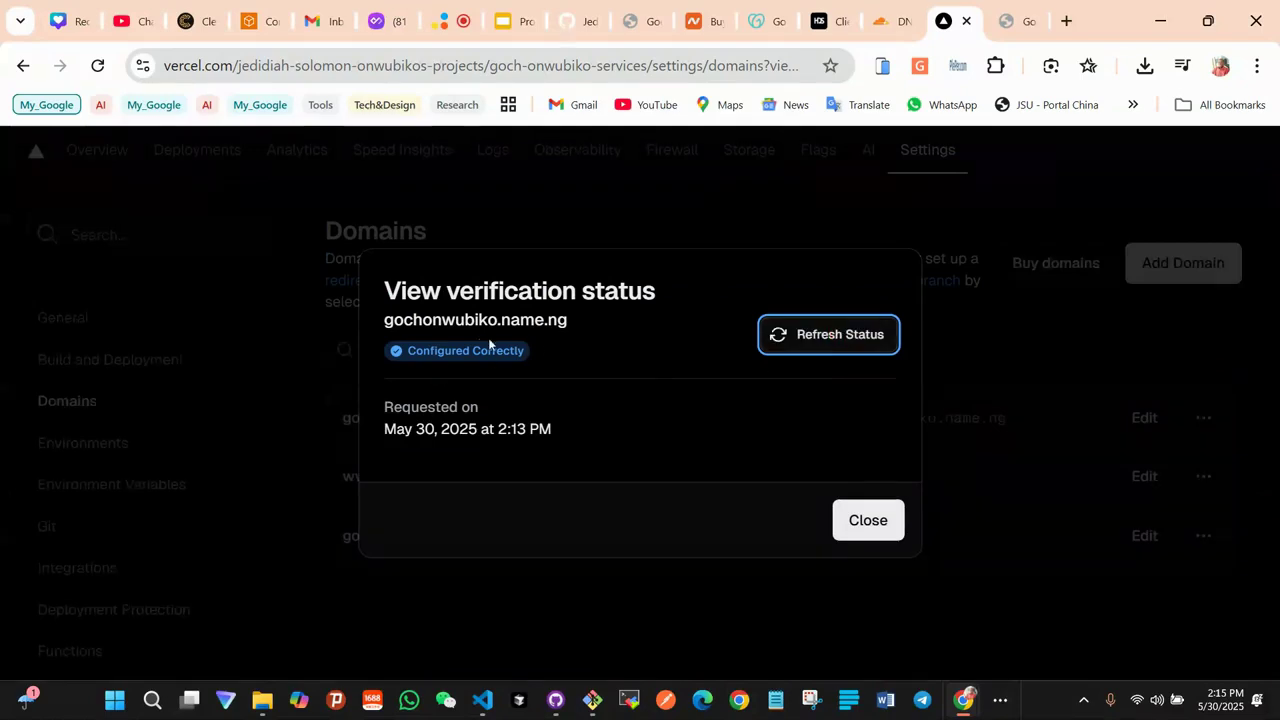
{"action": "left_click", "coordinate": [860, 521]}
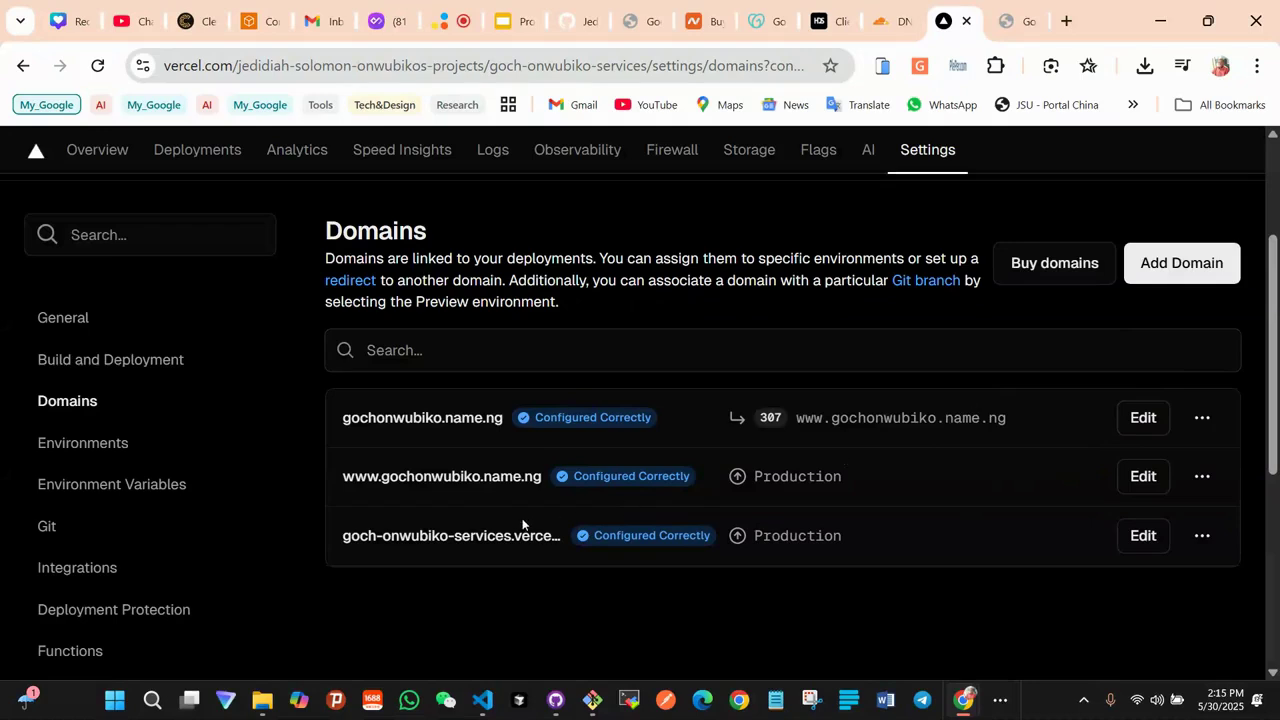
Open the www version of the custom domain from Vercel's domain list and look through the live portfolio's hero and About sections
{"action": "left_click", "coordinate": [488, 478]}
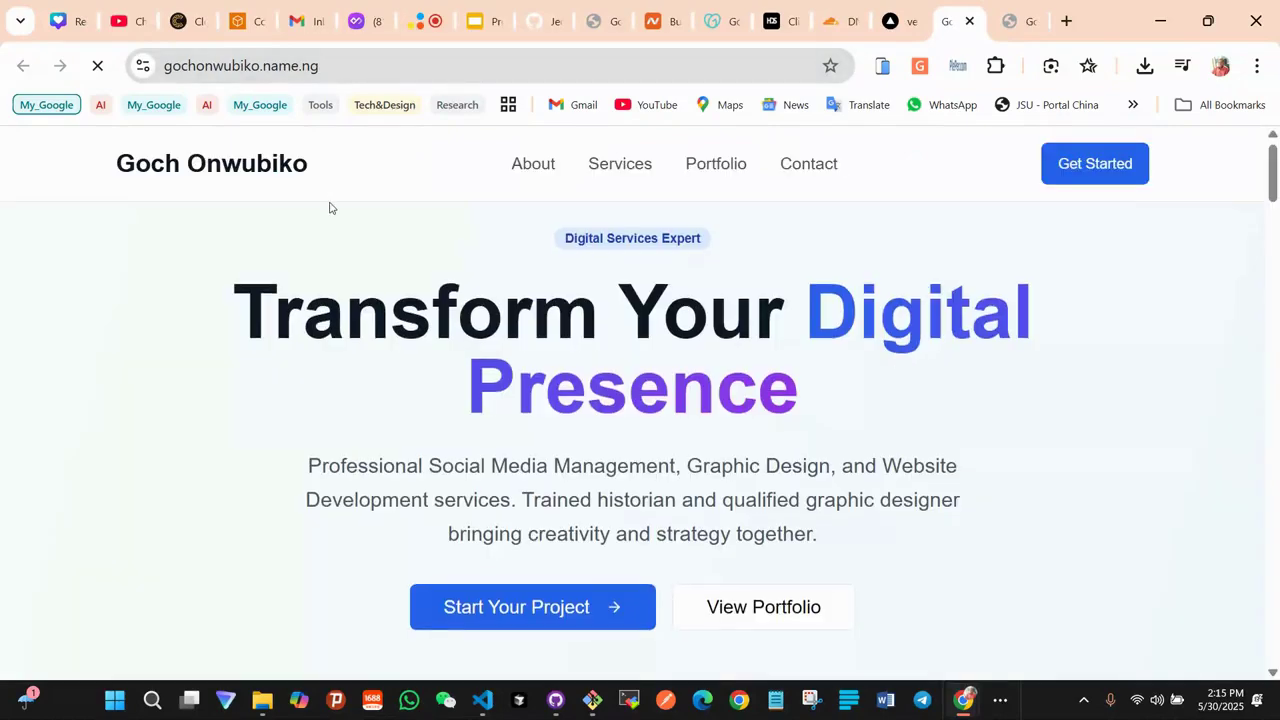
{"action": "scroll", "coordinate": [469, 284], "scroll_direction": "down", "scroll_amount": 6}
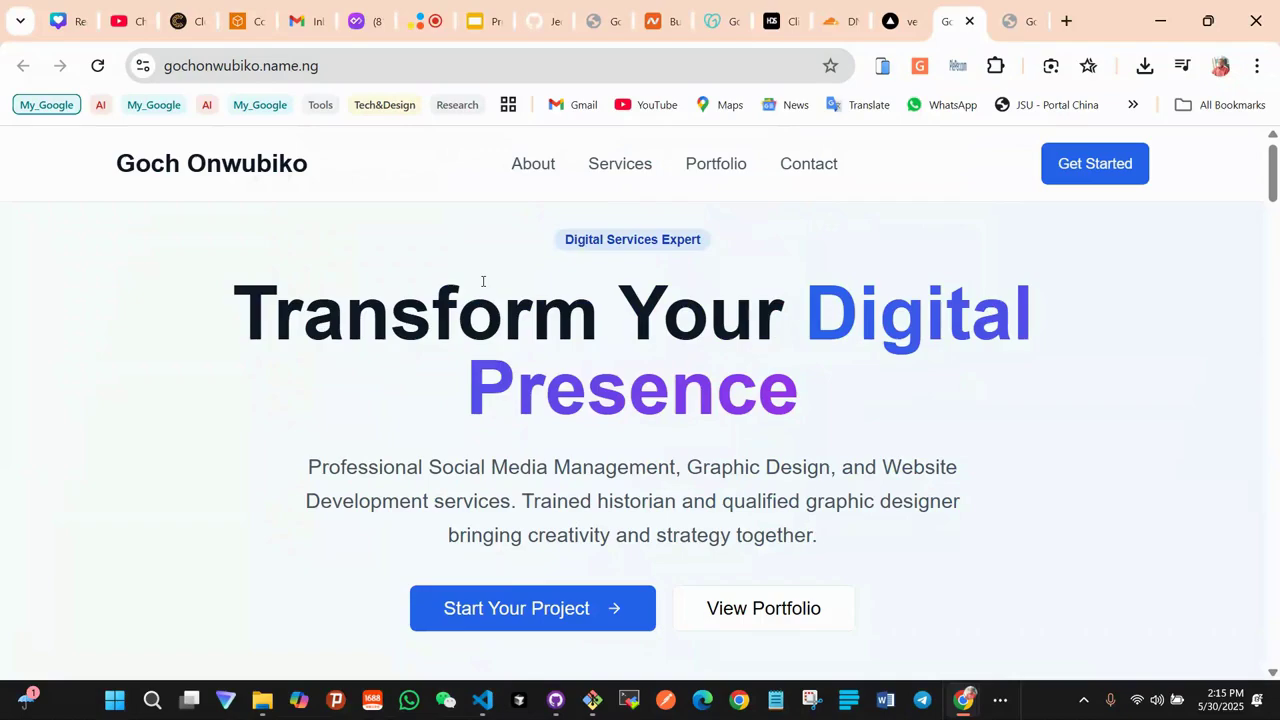
{"action": "scroll", "coordinate": [466, 323], "scroll_direction": "down", "scroll_amount": 10}
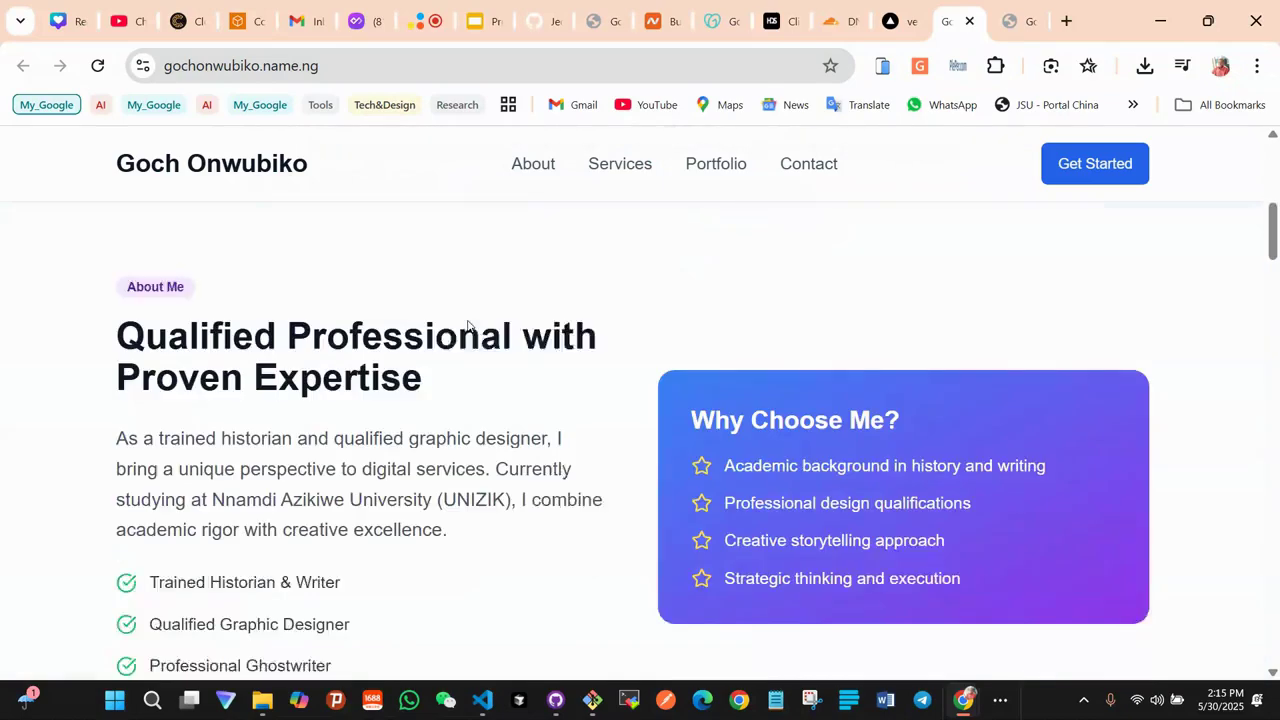
{"action": "scroll", "coordinate": [470, 335], "scroll_direction": "up", "scroll_amount": 10}
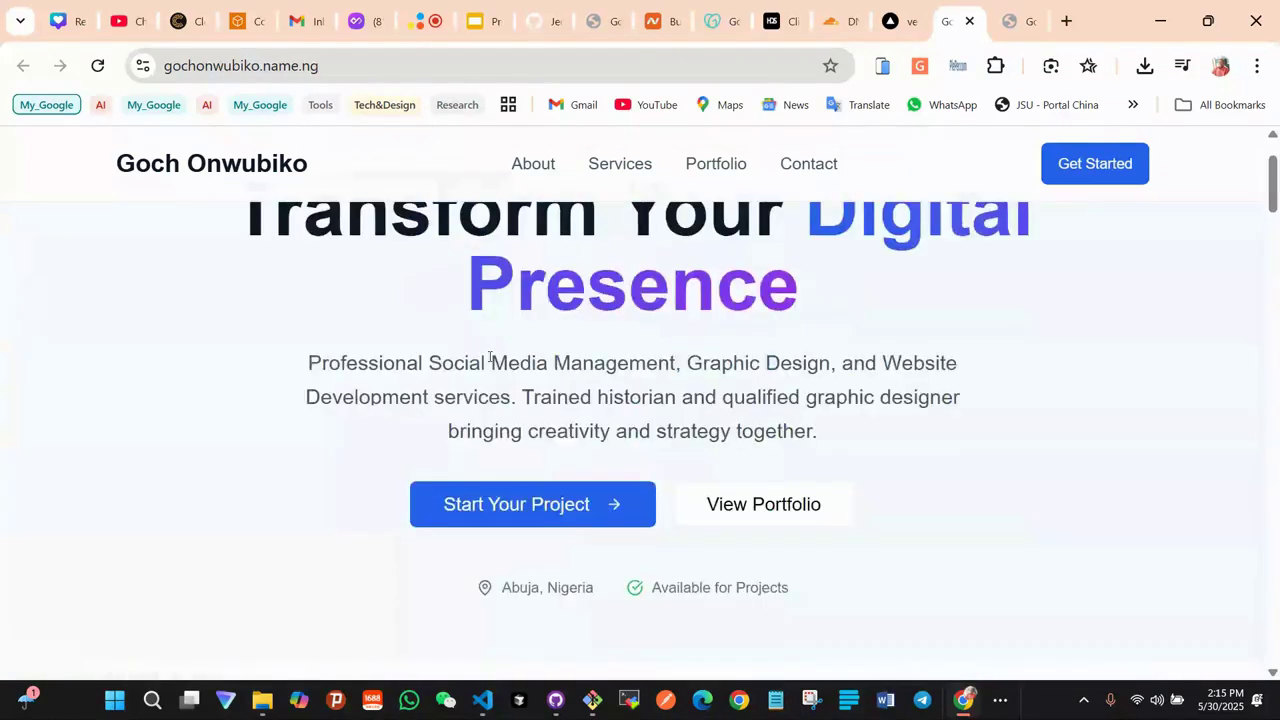
{"action": "scroll", "coordinate": [469, 404], "scroll_direction": "up", "scroll_amount": 1}
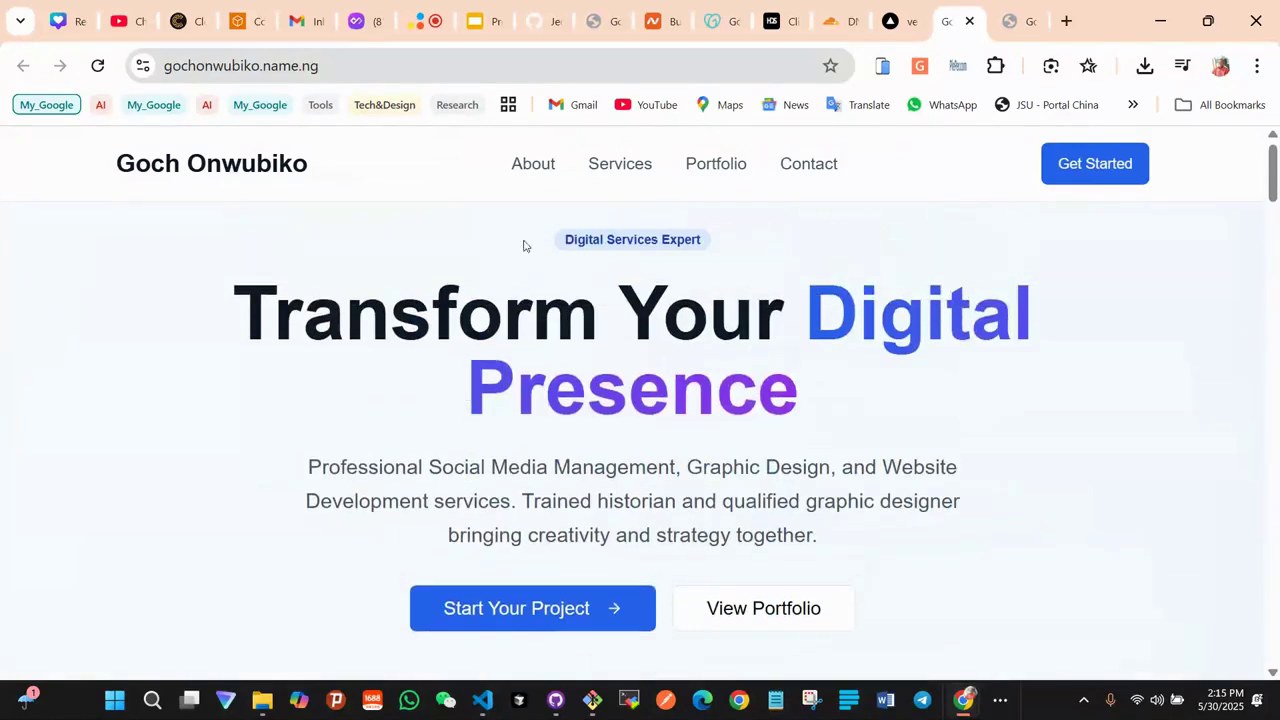
{"action": "left_click", "coordinate": [840, 20]}
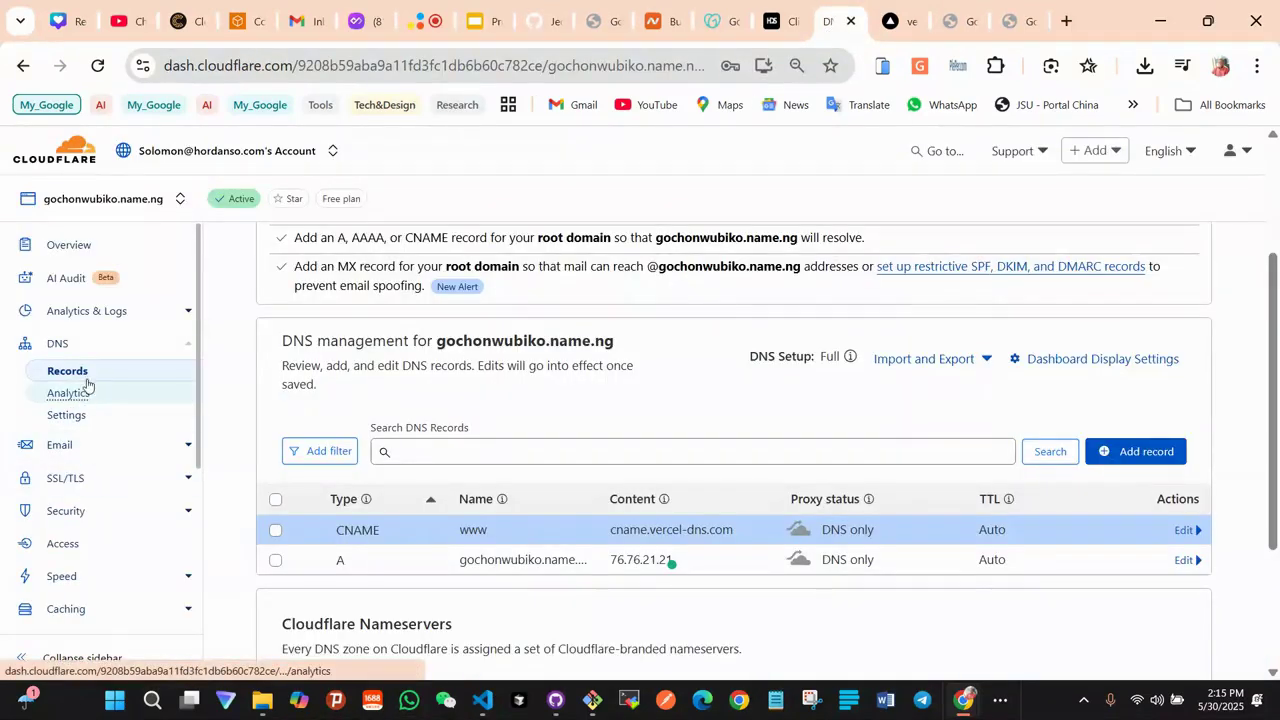
{"action": "scroll", "coordinate": [125, 342], "scroll_direction": "down", "scroll_amount": 1}
{"action": "scroll", "coordinate": [125, 342], "scroll_direction": "down", "scroll_amount": 2}
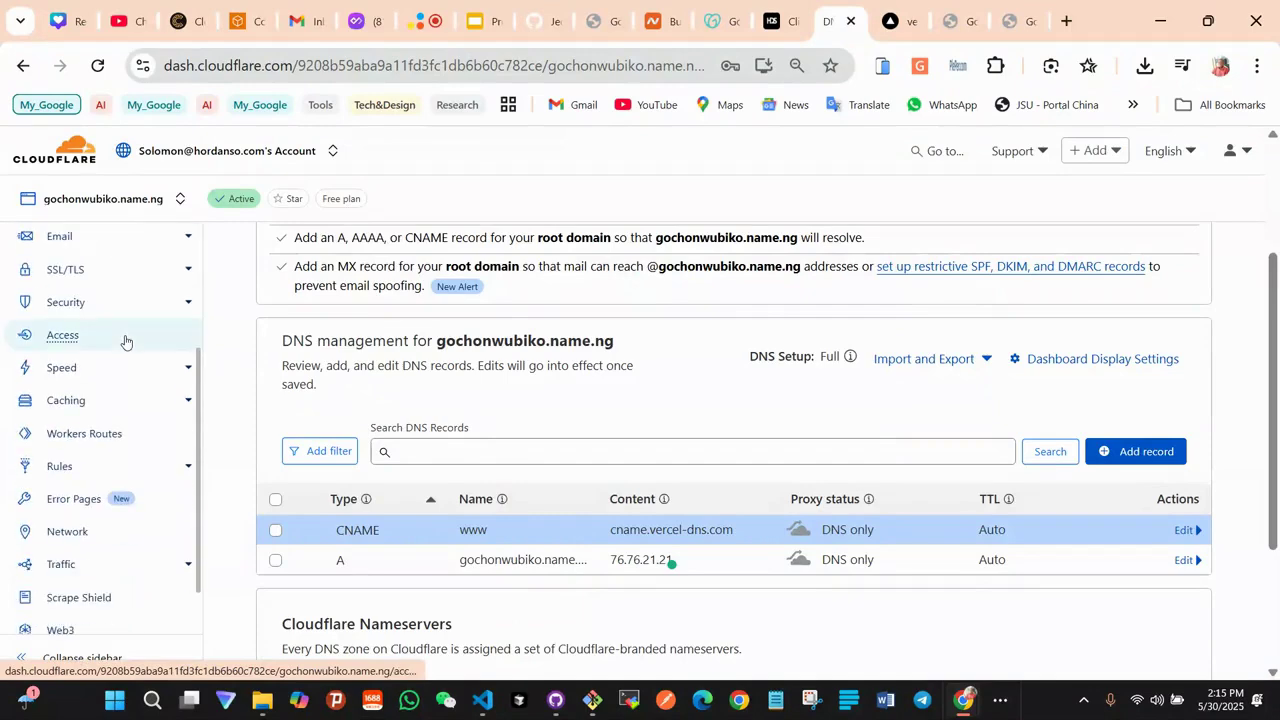
{"action": "scroll", "coordinate": [95, 470], "scroll_direction": "up", "scroll_amount": 3}
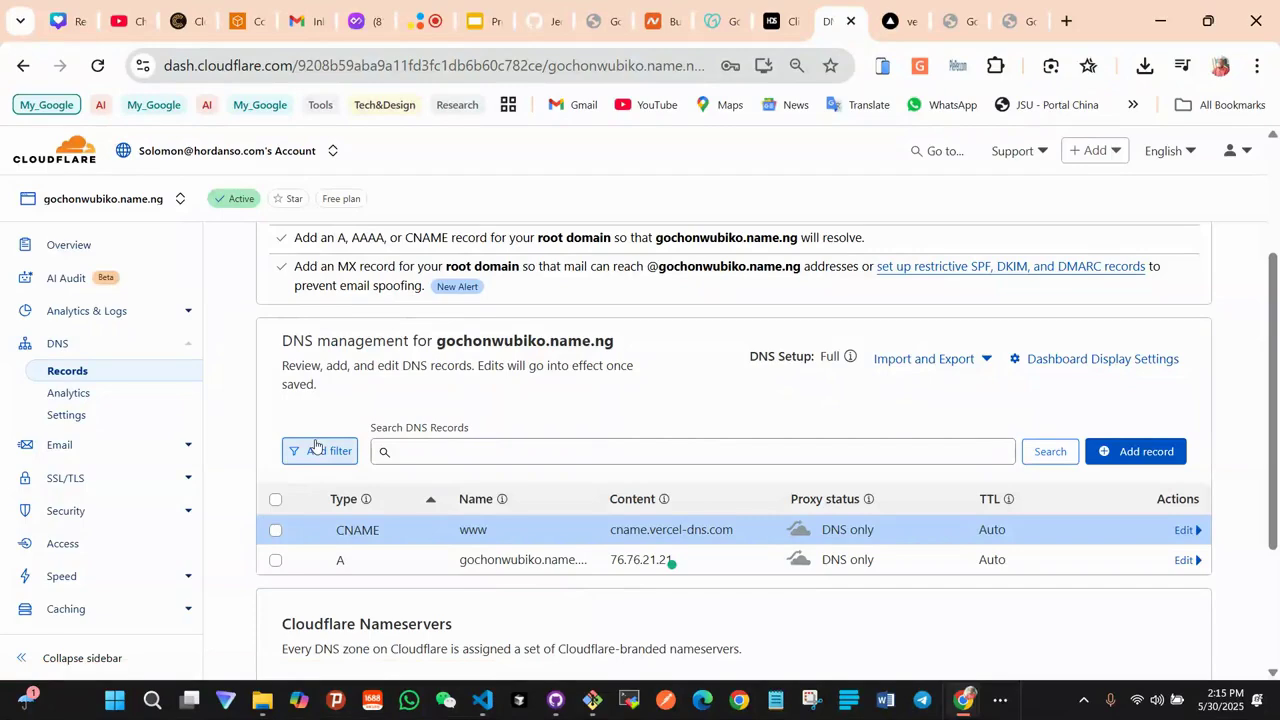
{"action": "scroll", "coordinate": [582, 300], "scroll_direction": "up", "scroll_amount": 2}
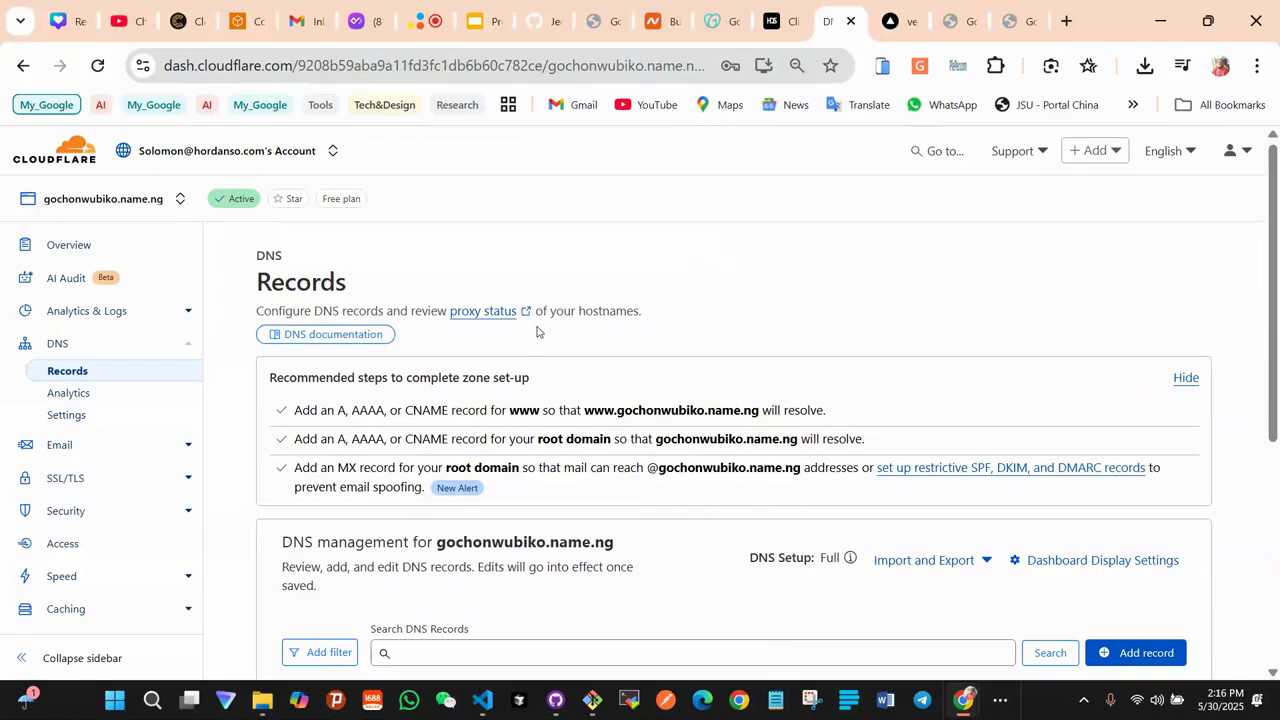
{"action": "left_click", "coordinate": [430, 35]}
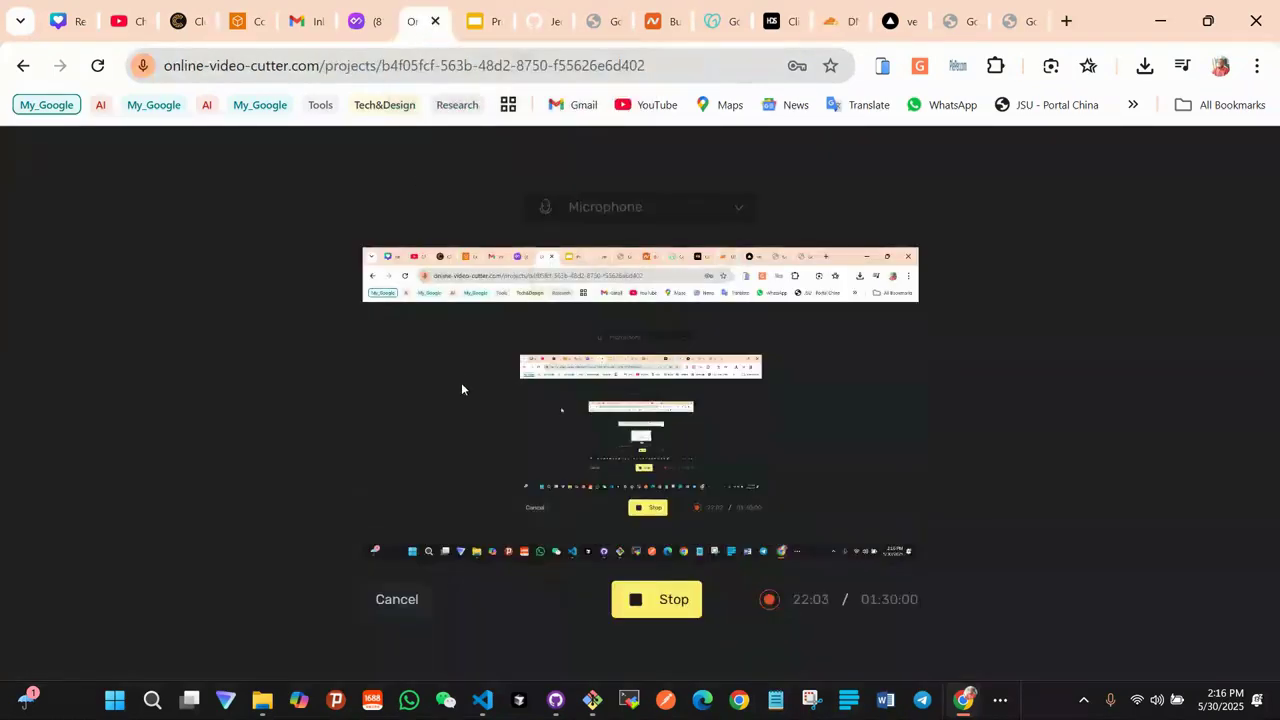
{"action": "left_click", "coordinate": [666, 603]}
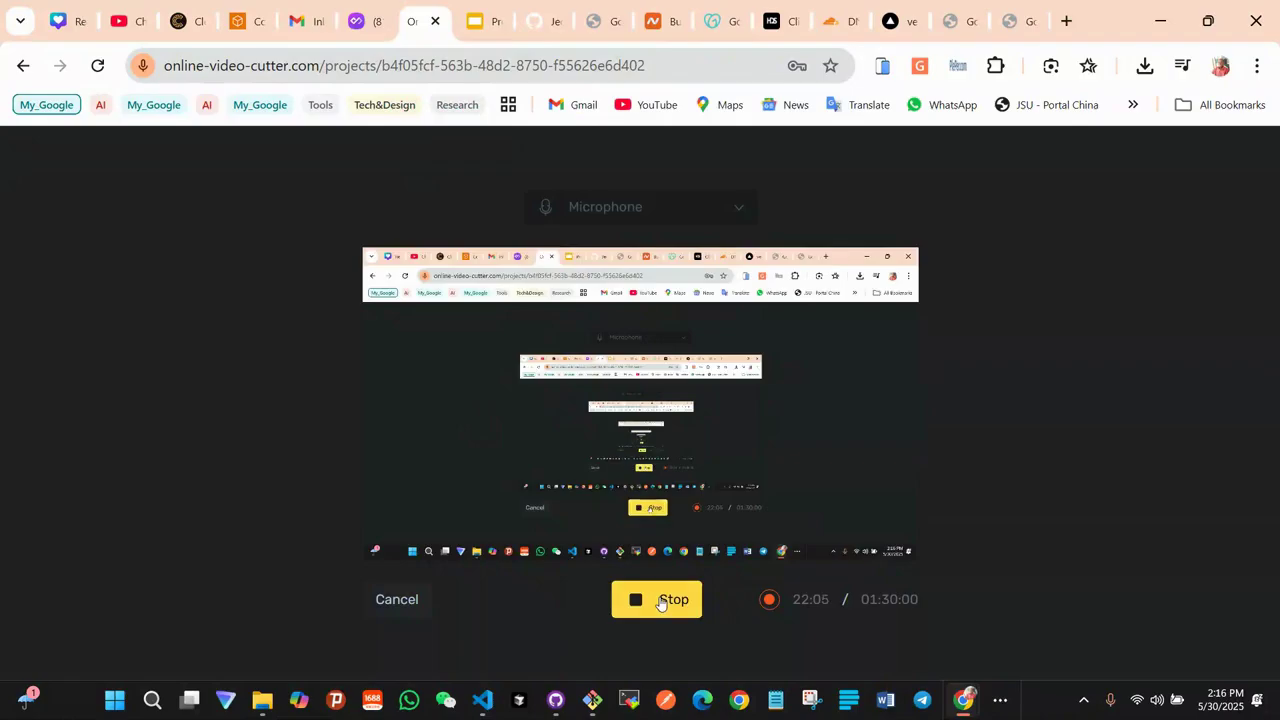